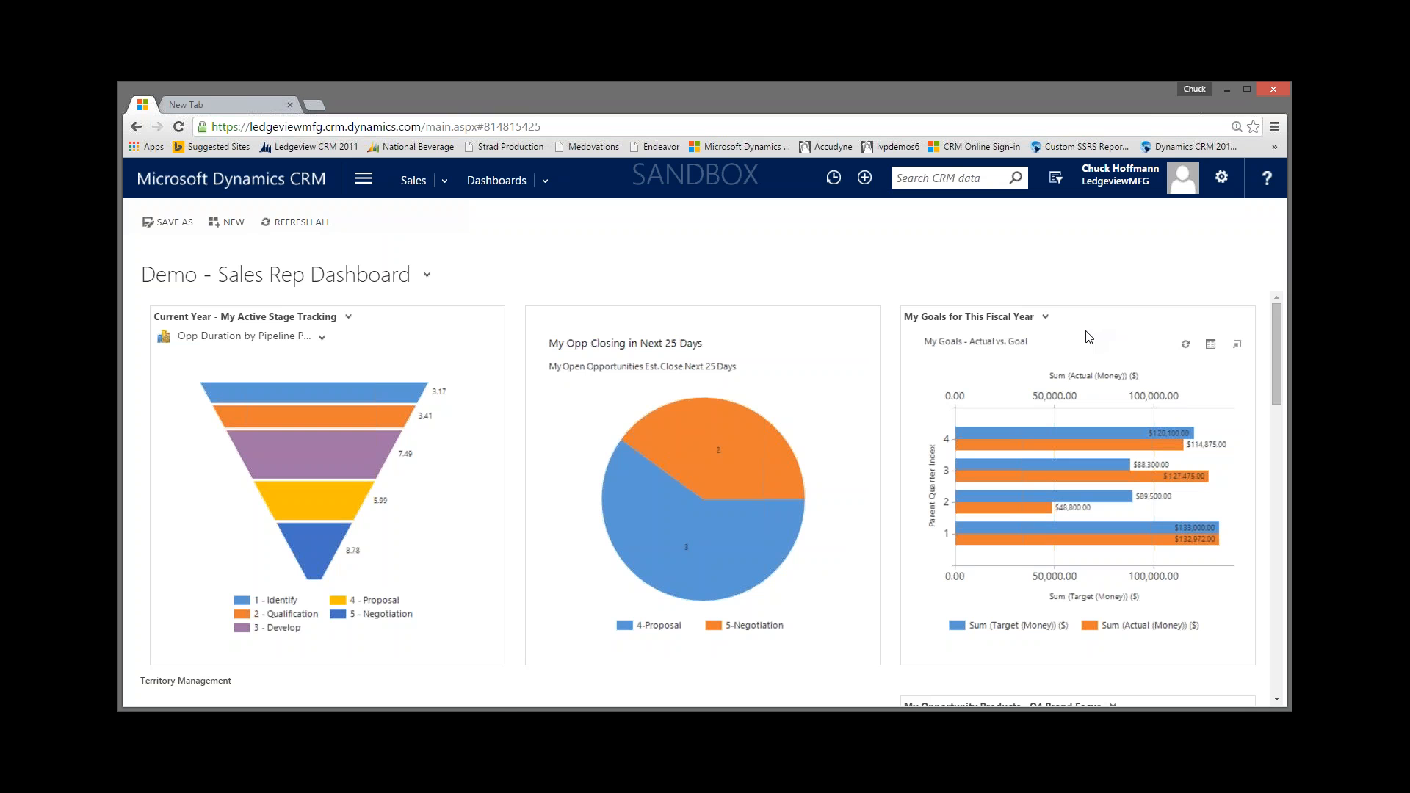
# Step: Inspect the enlarged My Goals - Actual vs. Goal chart and the alternative views available for it
pyautogui.click(1238, 345)
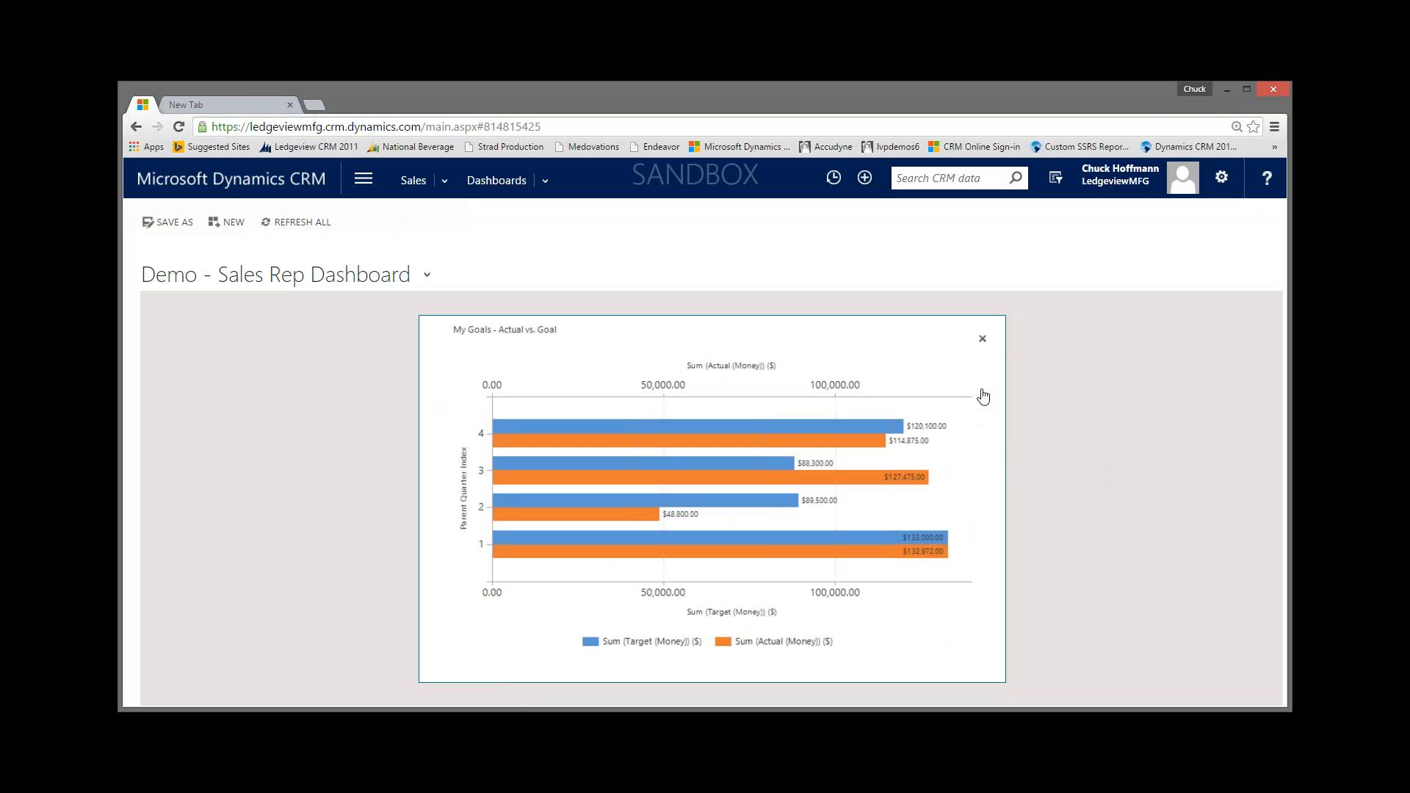
pyautogui.click(982, 340)
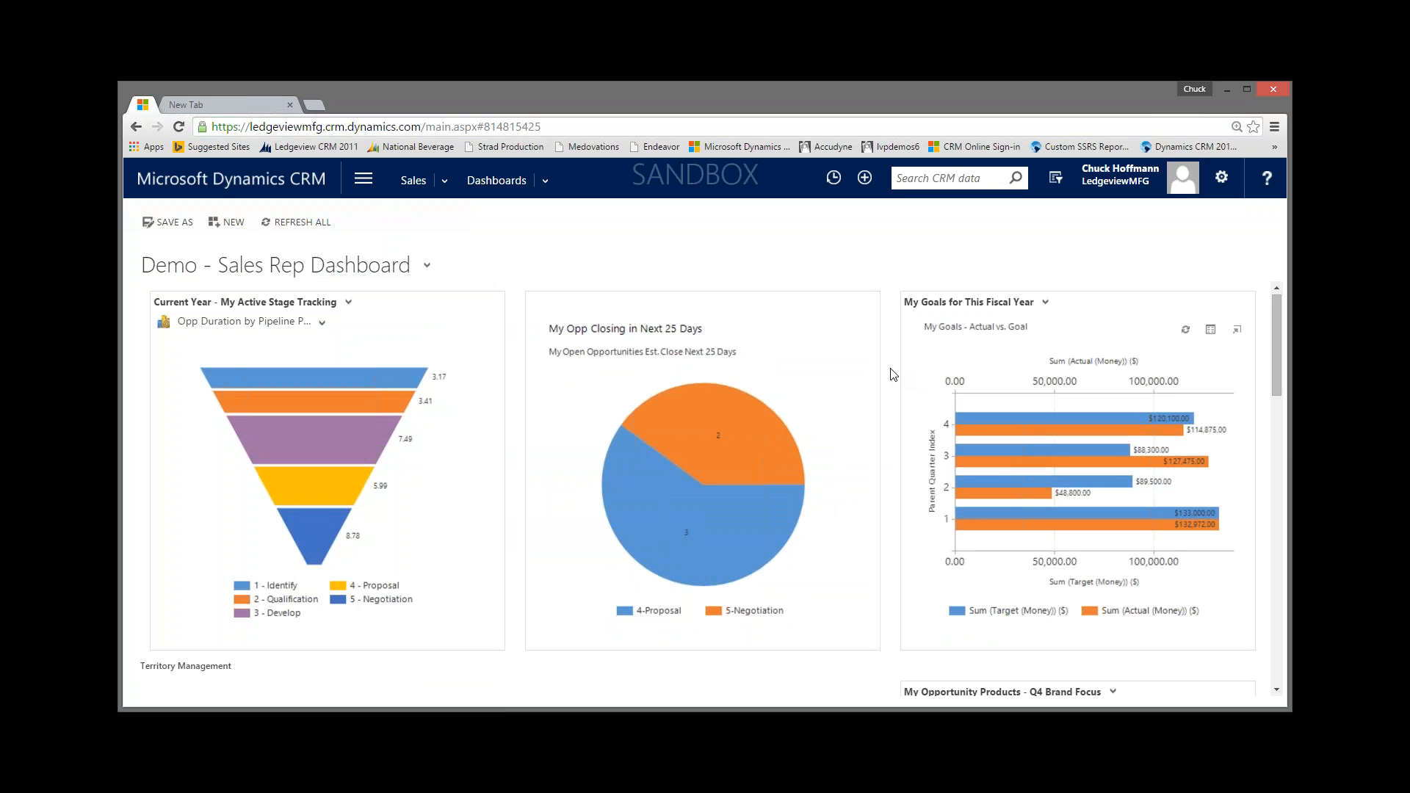
pyautogui.scroll(-3, 893, 374)
pyautogui.scroll(3, 893, 375)
pyautogui.click(1045, 302)
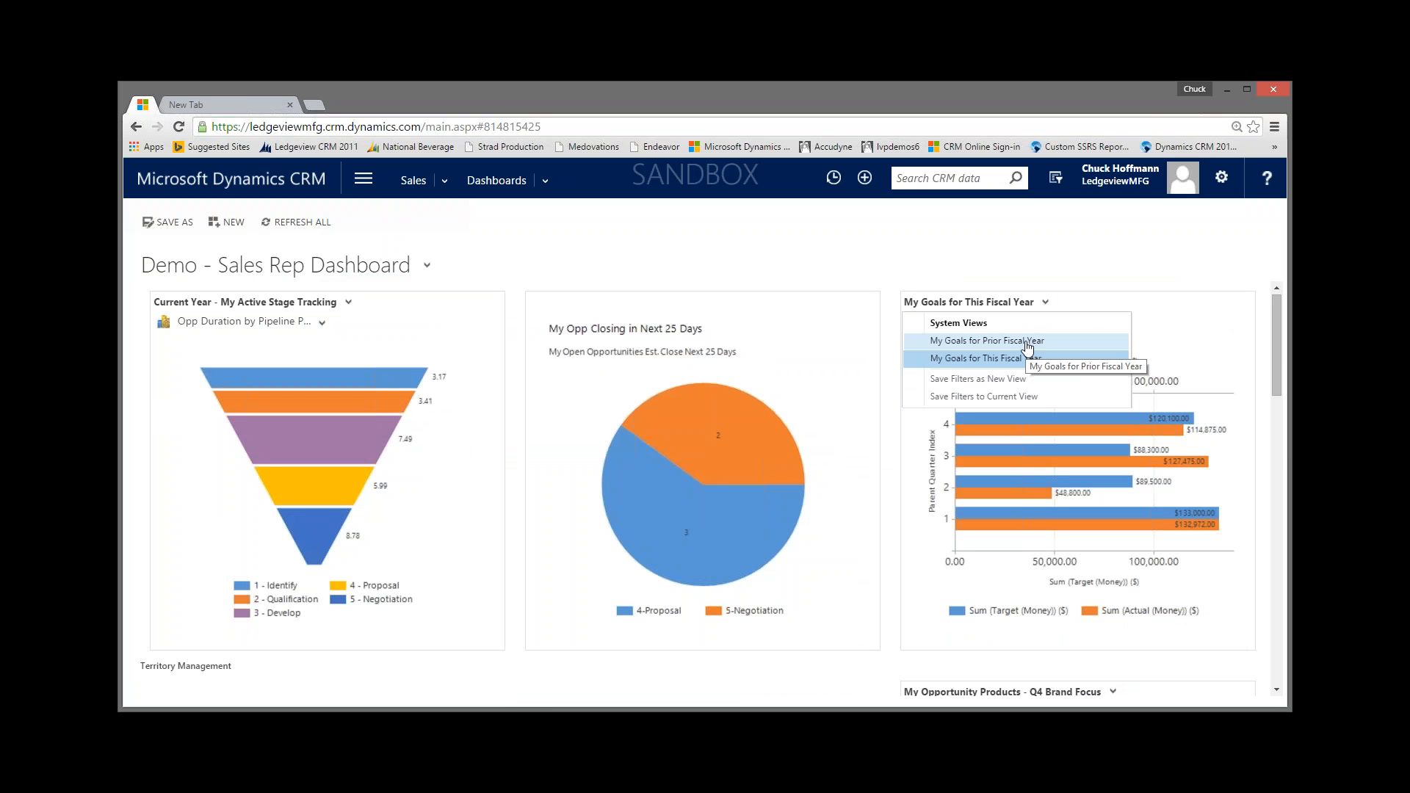
pyautogui.click(893, 309)
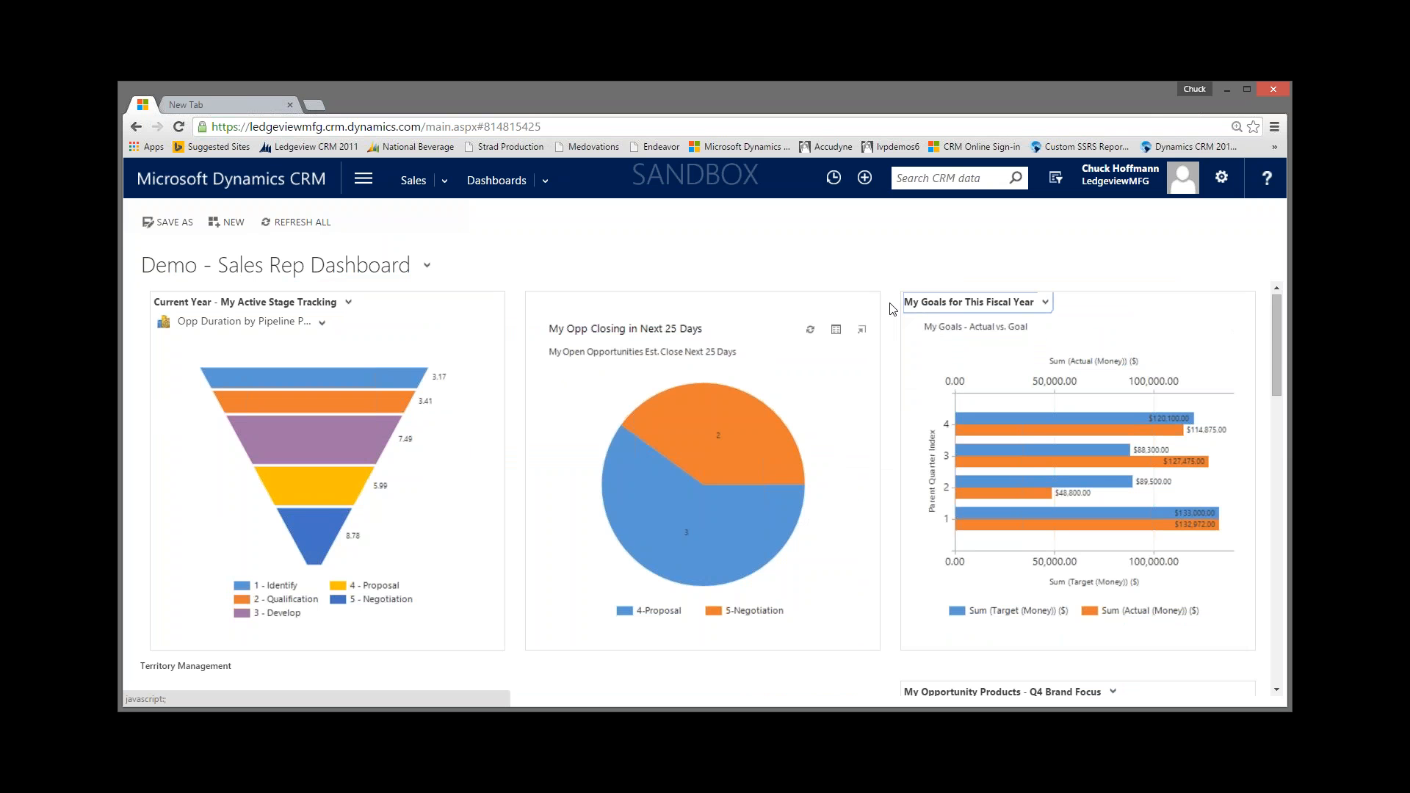
# Step: Set the Territory Management map's action to mapping accounts / leads within a radius of an address
pyautogui.scroll(-3, 893, 309)
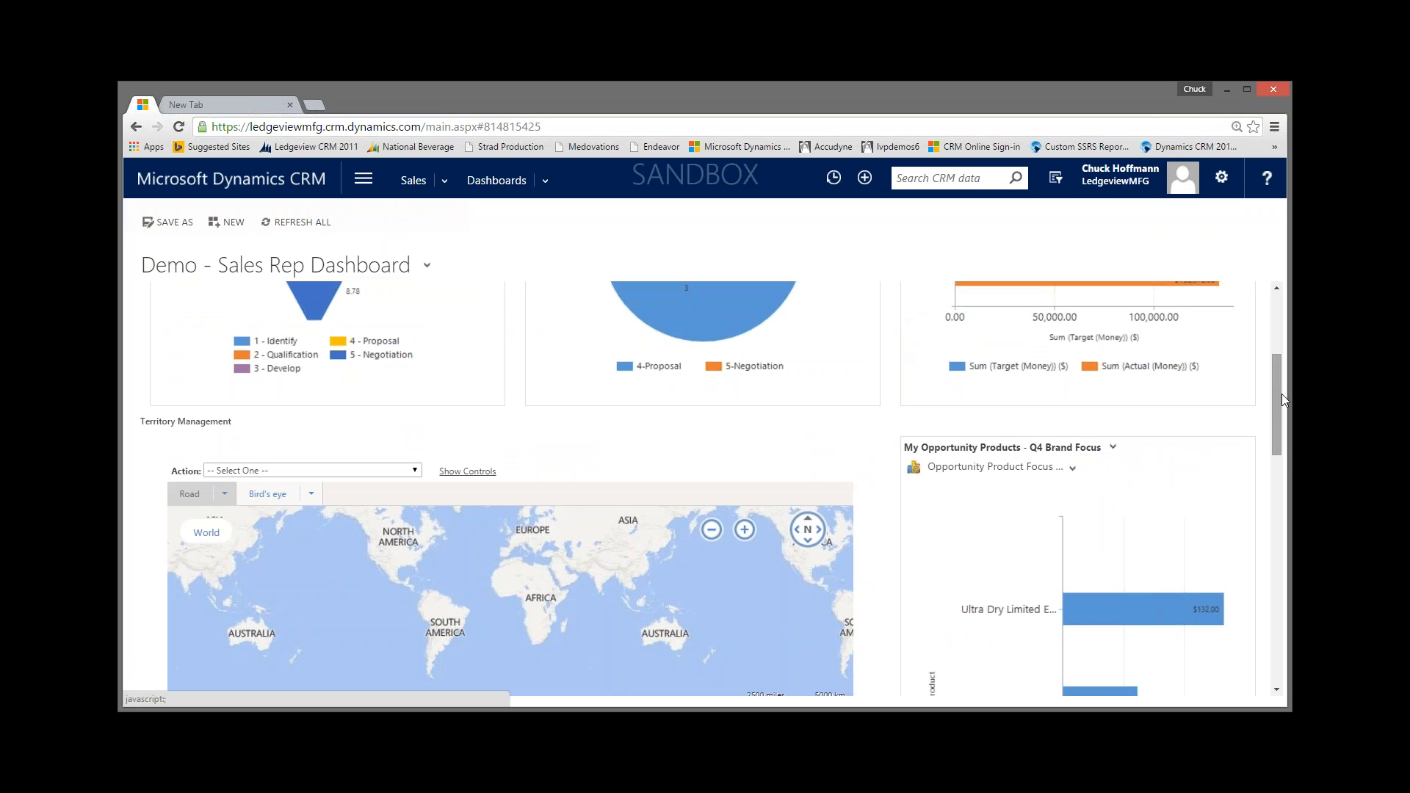
pyautogui.moveTo(1279, 395); pyautogui.dragTo(1272, 427)
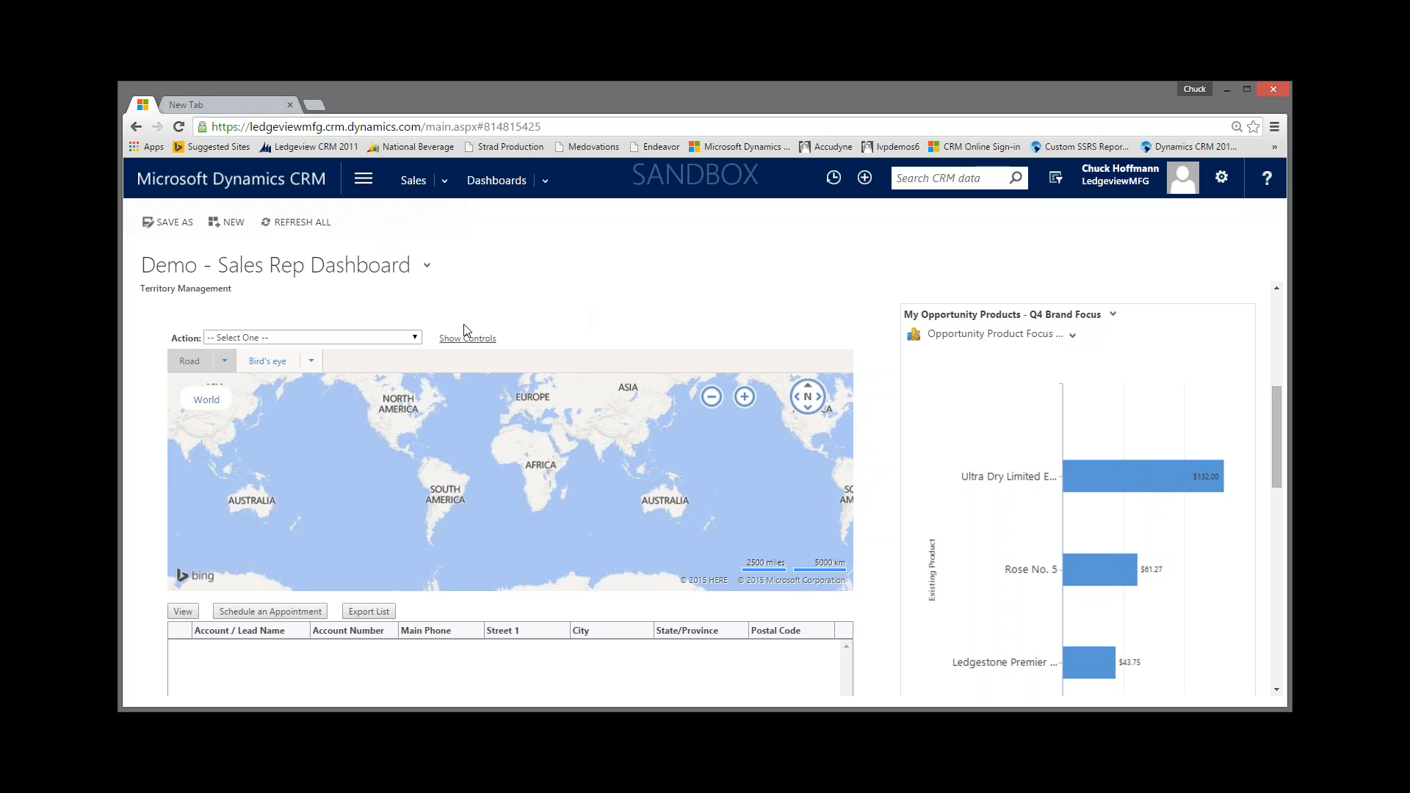
pyautogui.click(416, 337)
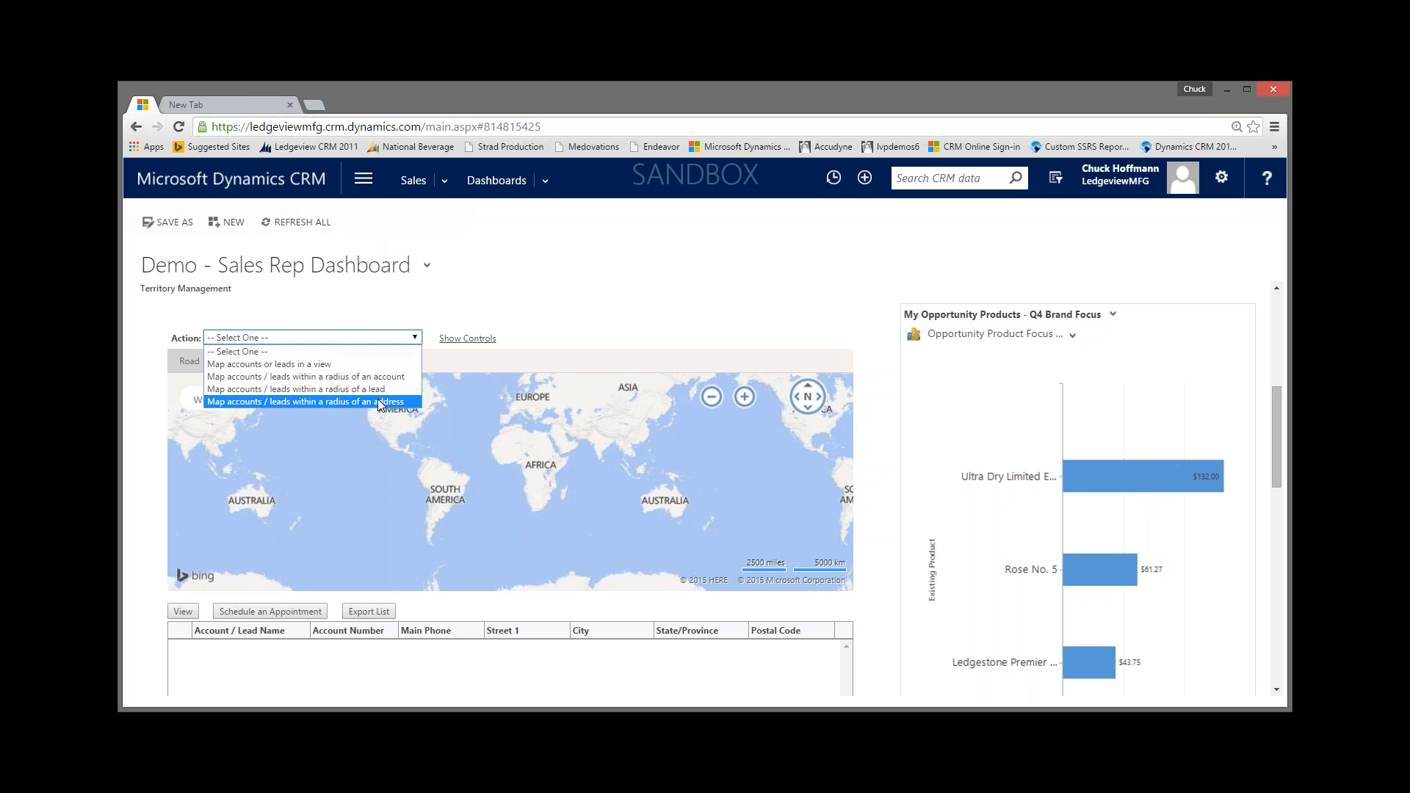
pyautogui.click(345, 400)
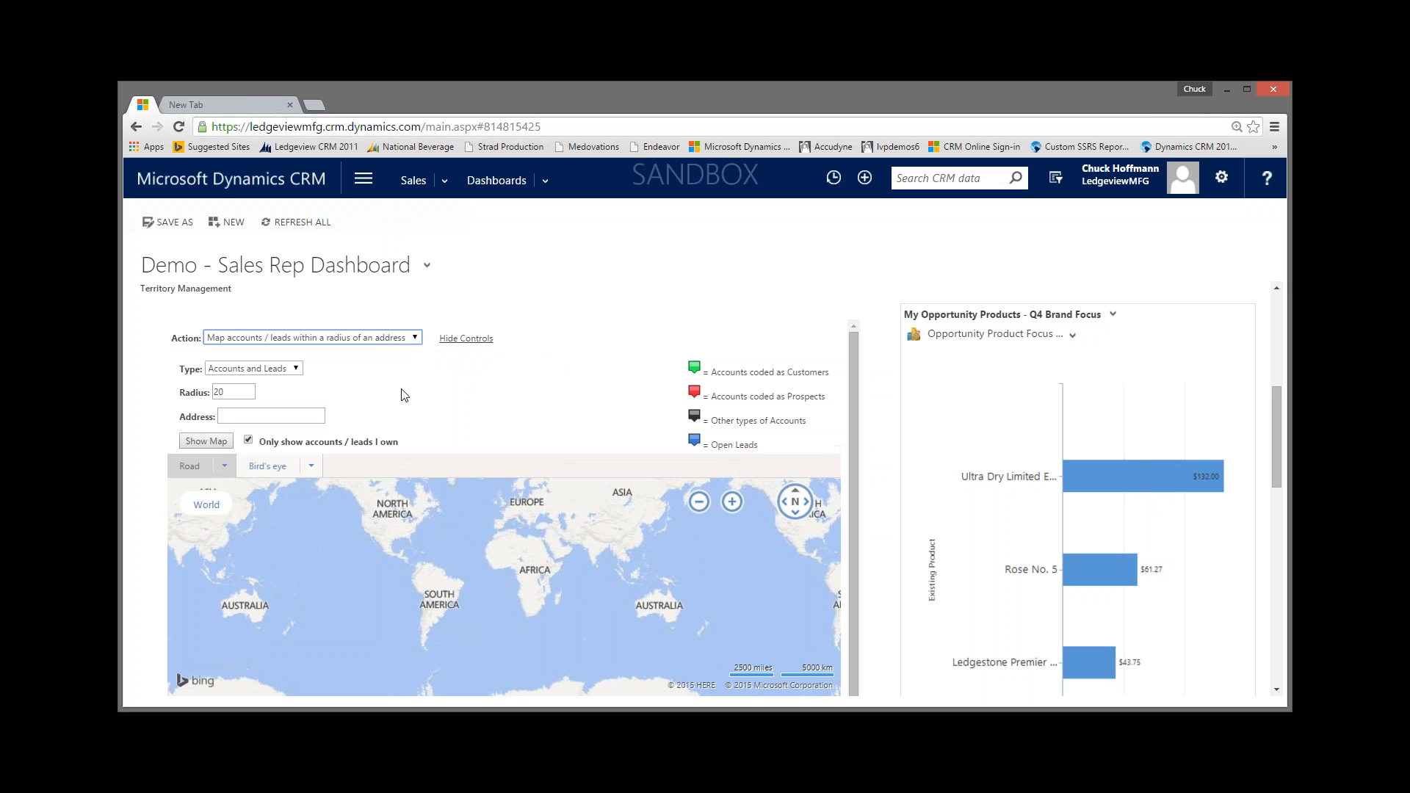
# Step: Map accounts and leads within a radius of 200 around milwaukee, including those owned by others
pyautogui.click(246, 390)
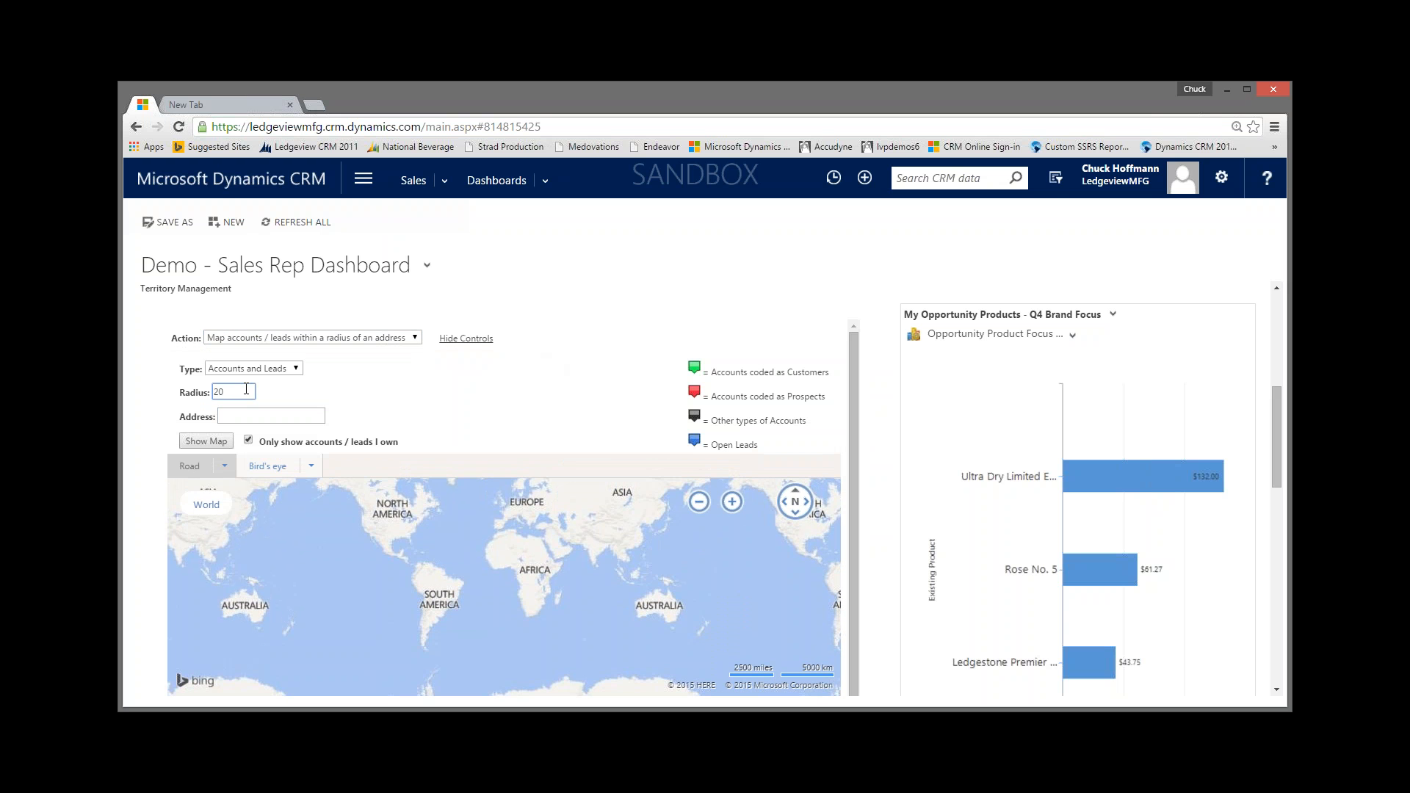
pyautogui.write('0')
pyautogui.click(237, 415)
pyautogui.write('milwaukee')
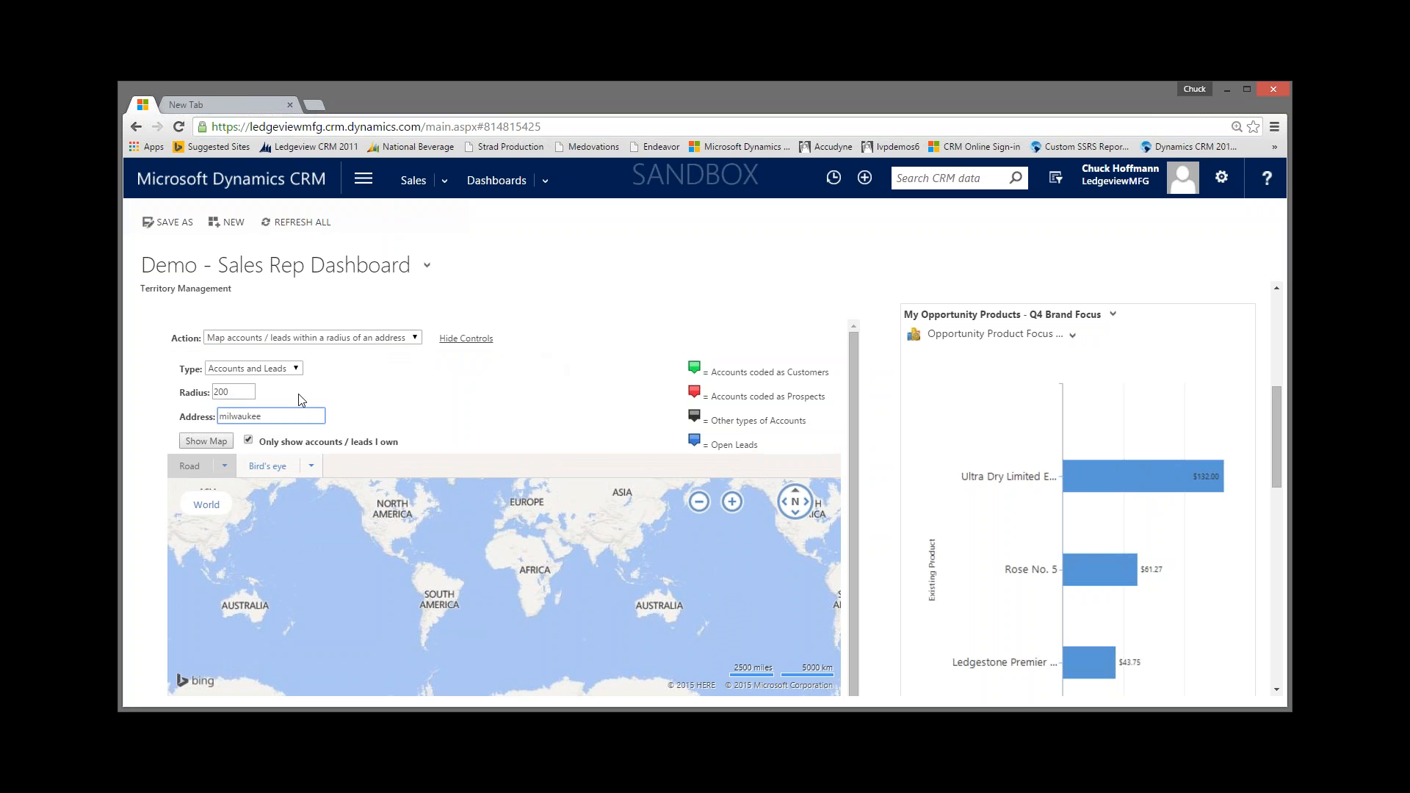
pyautogui.click(249, 440)
pyautogui.click(249, 440)
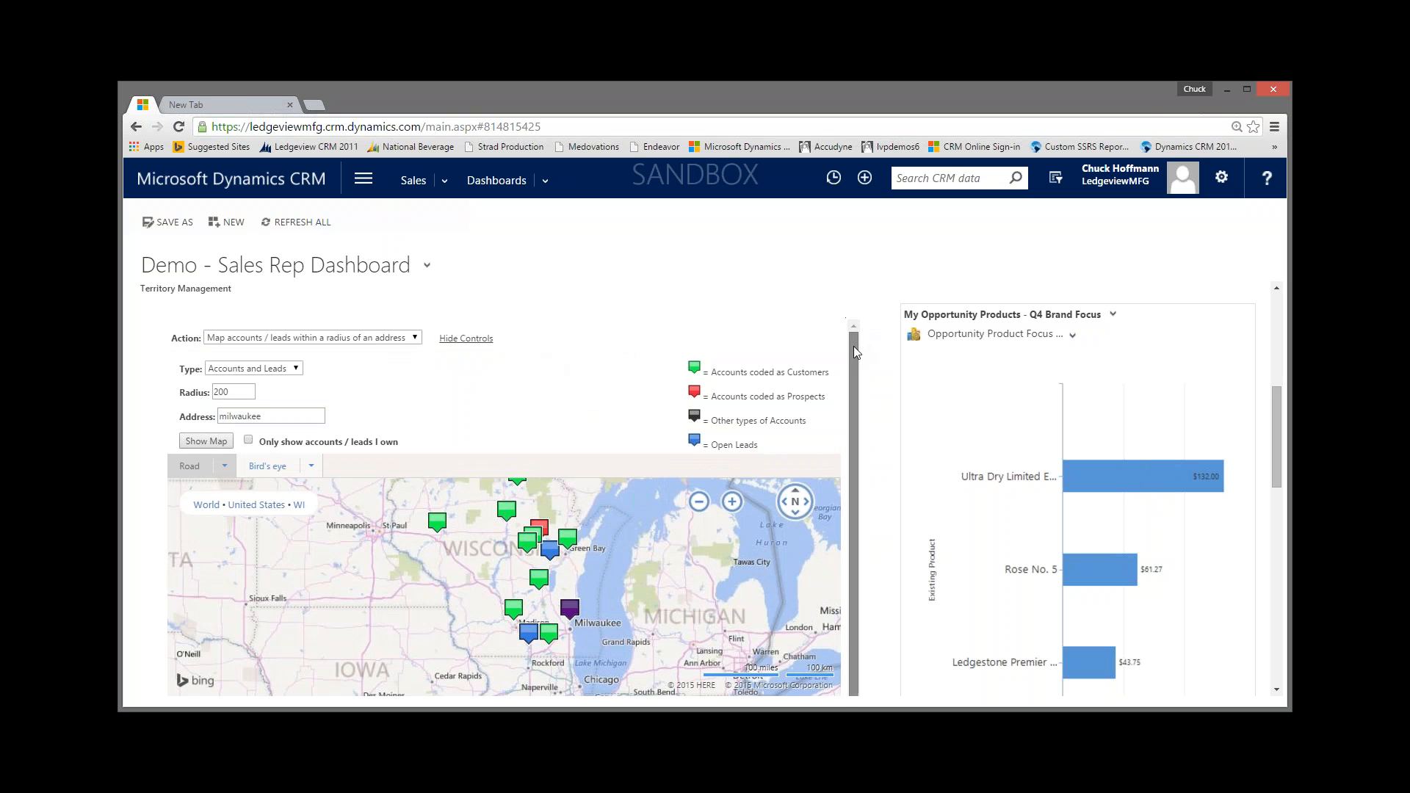
# Step: Switch the Opportunity Products chart on the dashboard to the My Opportunity Products - Q3 Brand Focus view
pyautogui.moveTo(853, 346); pyautogui.dragTo(853, 363)
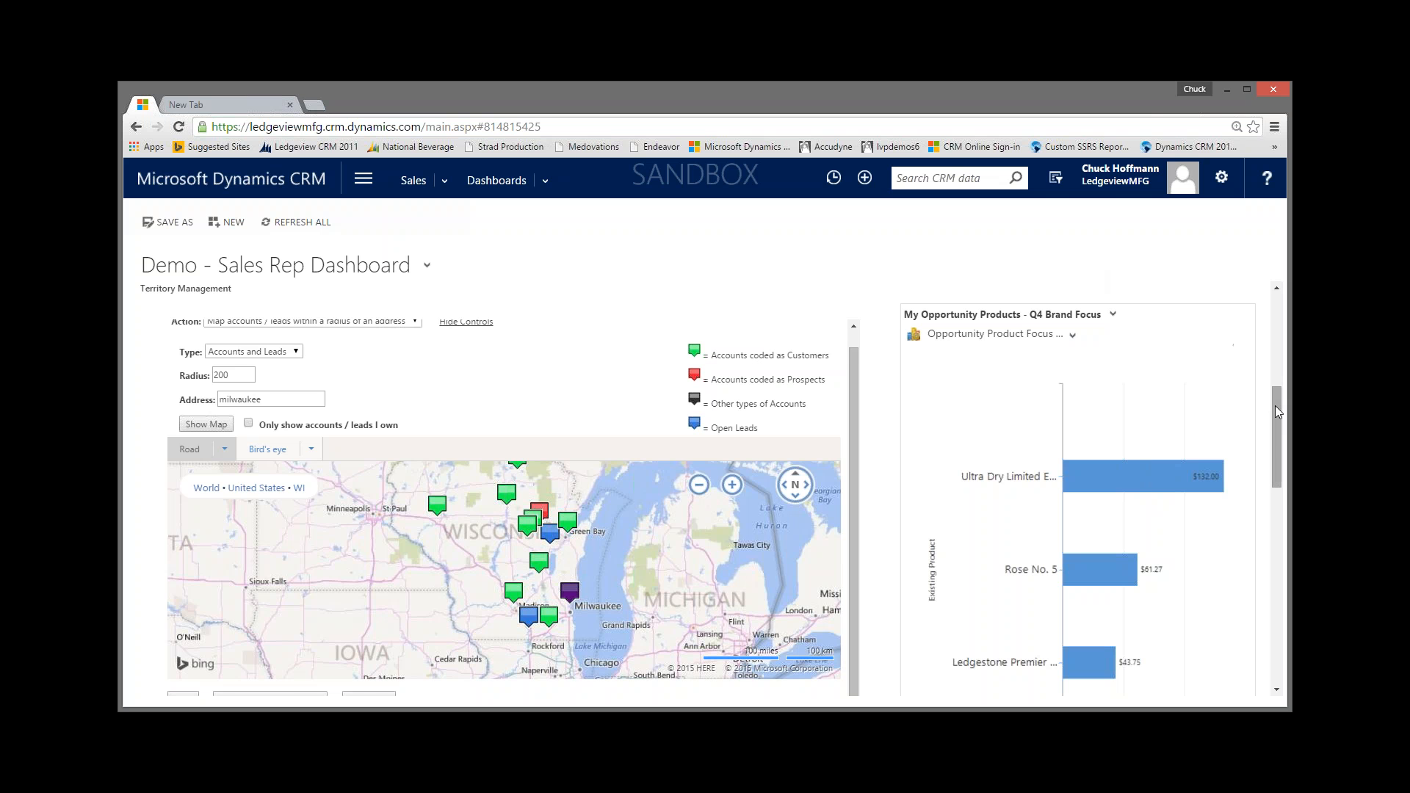
pyautogui.moveTo(1275, 406); pyautogui.dragTo(1275, 410)
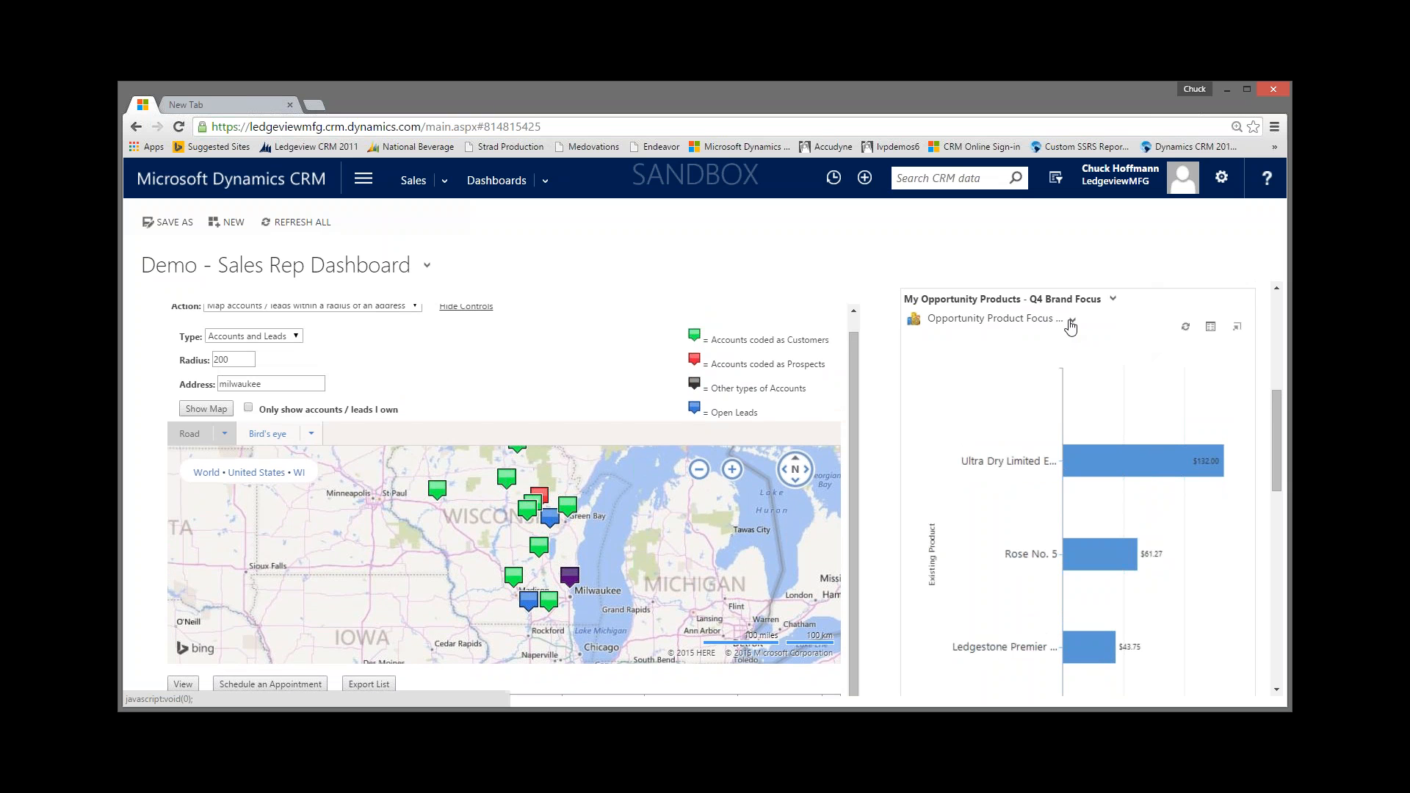
pyautogui.click(1114, 300)
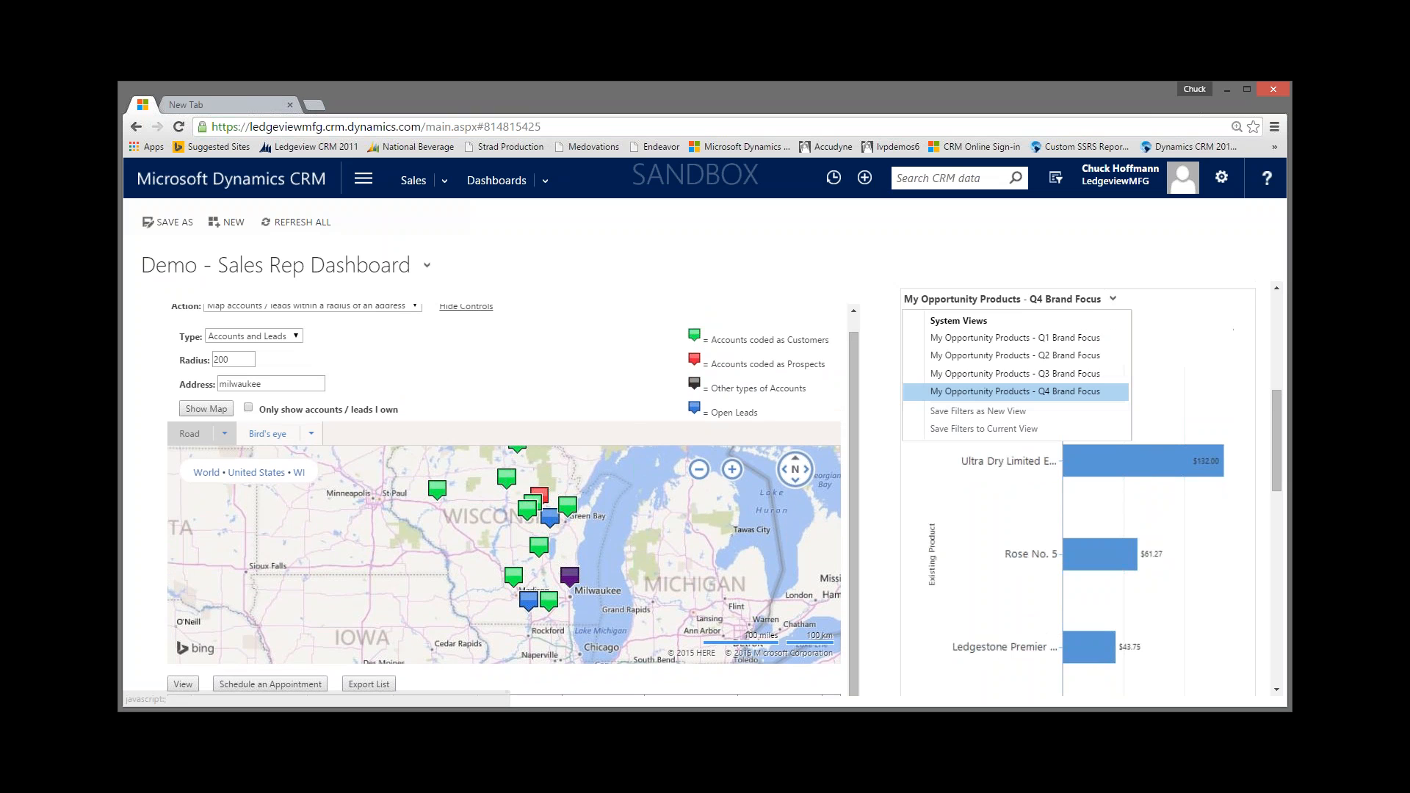
pyautogui.click(1070, 374)
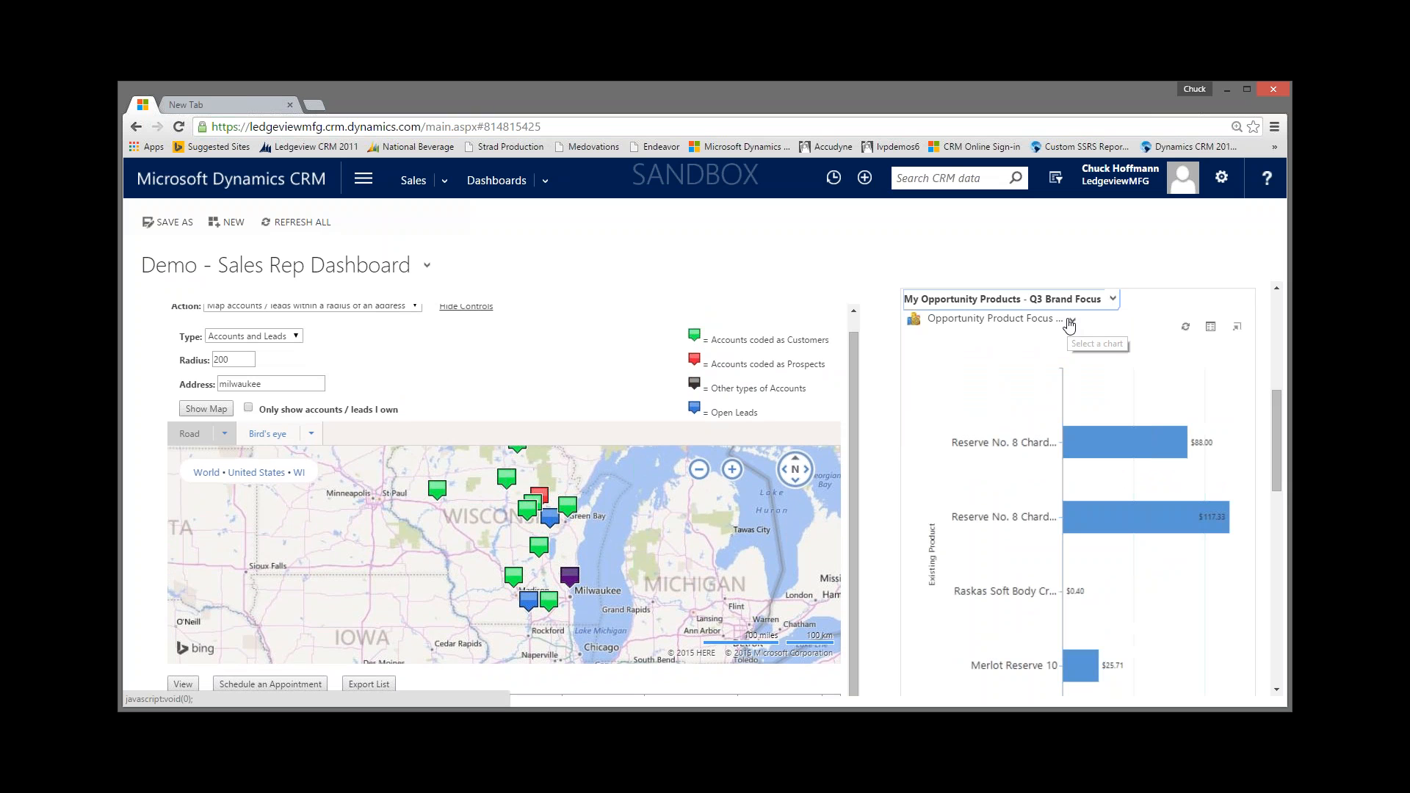
# Step: View the Q3 data as Opportunity Brand Focus - Ave Base Unit Price and return to the Opportunity Product Focus chart
pyautogui.click(1072, 321)
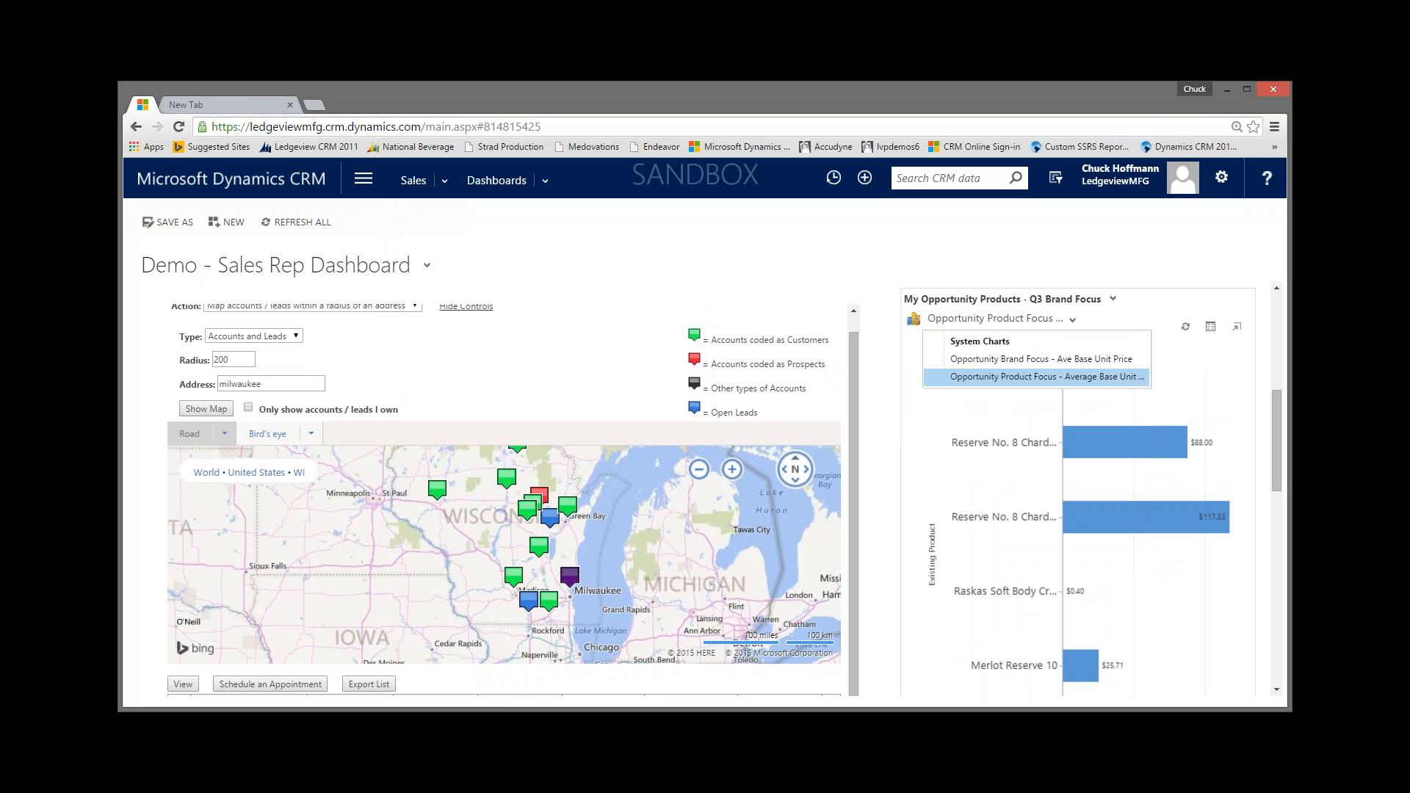
pyautogui.click(1047, 359)
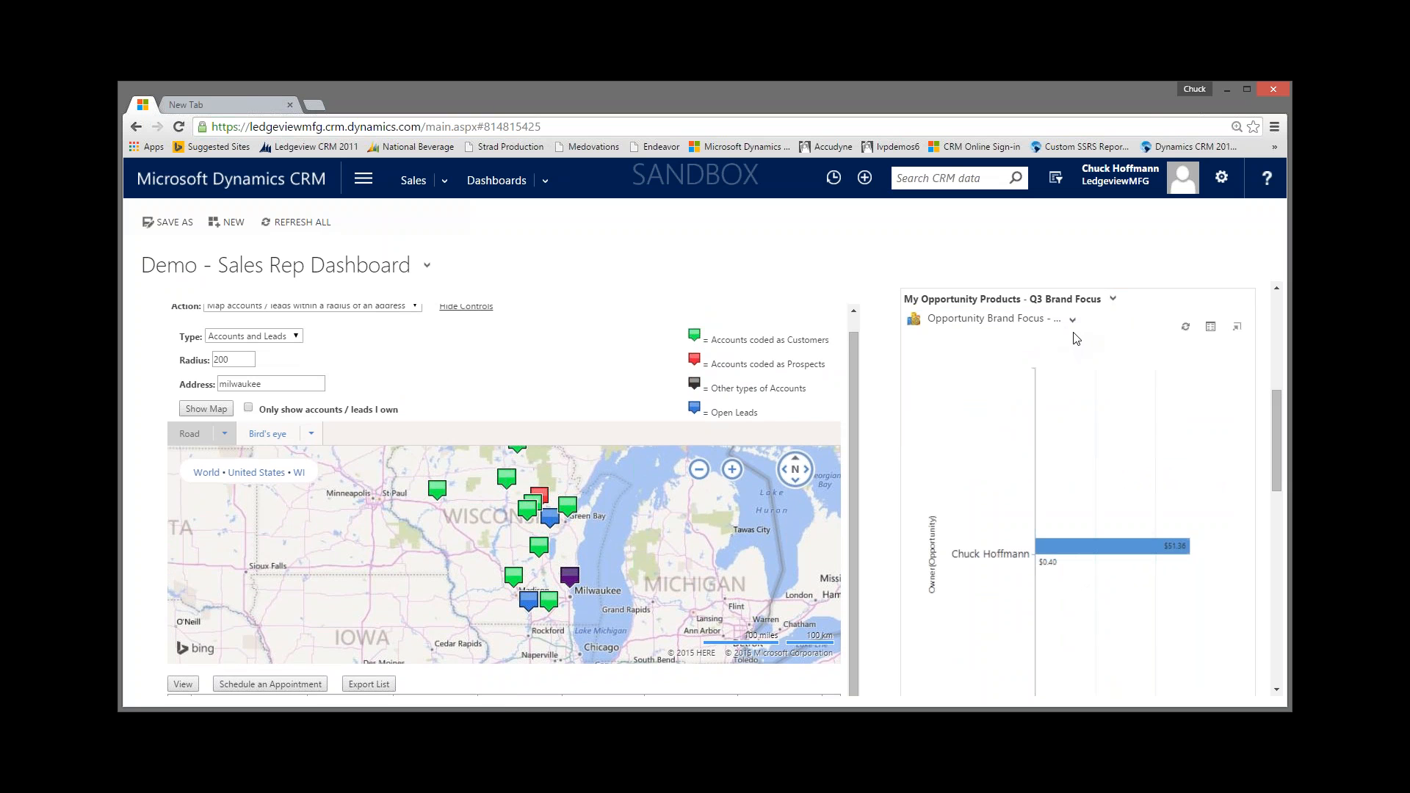
pyautogui.click(1073, 323)
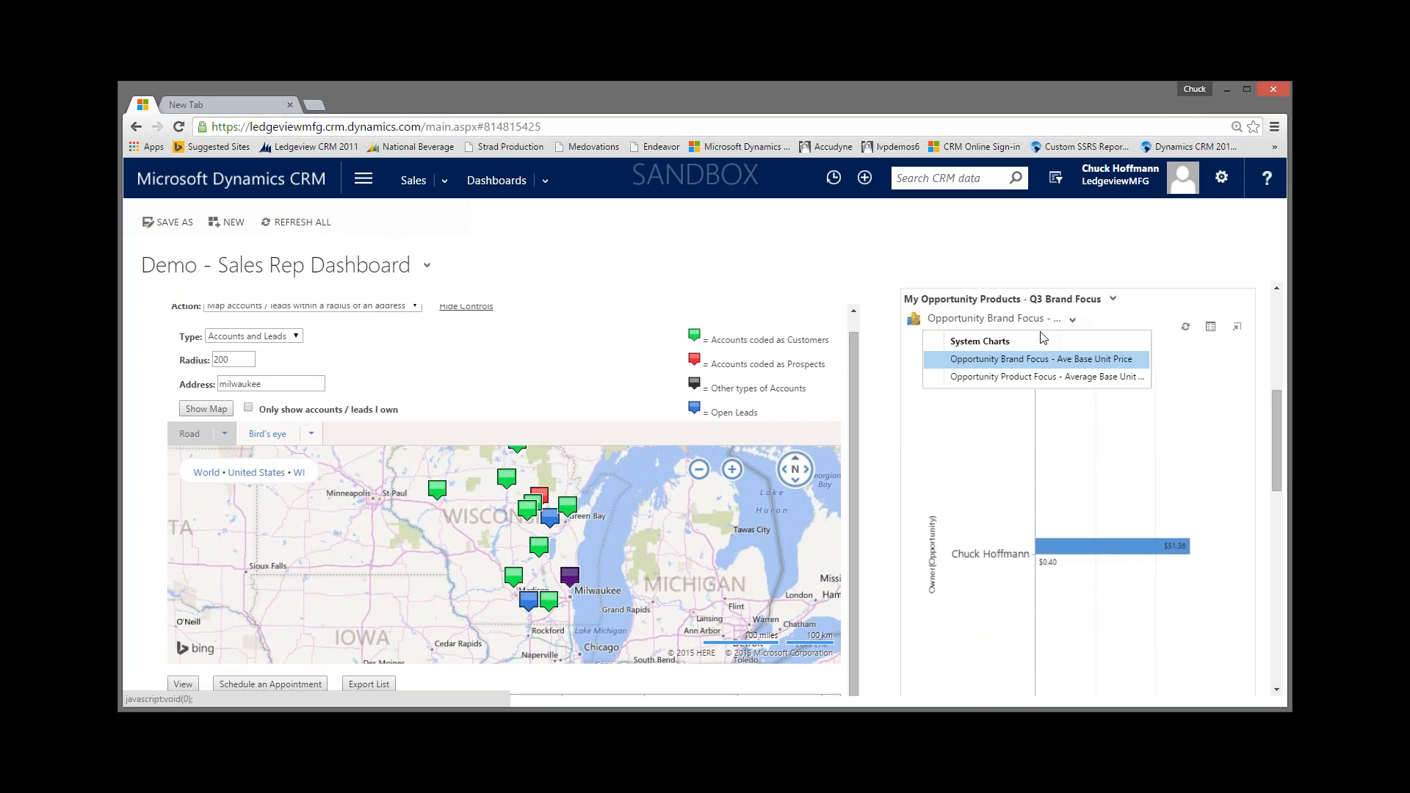
pyautogui.click(1004, 375)
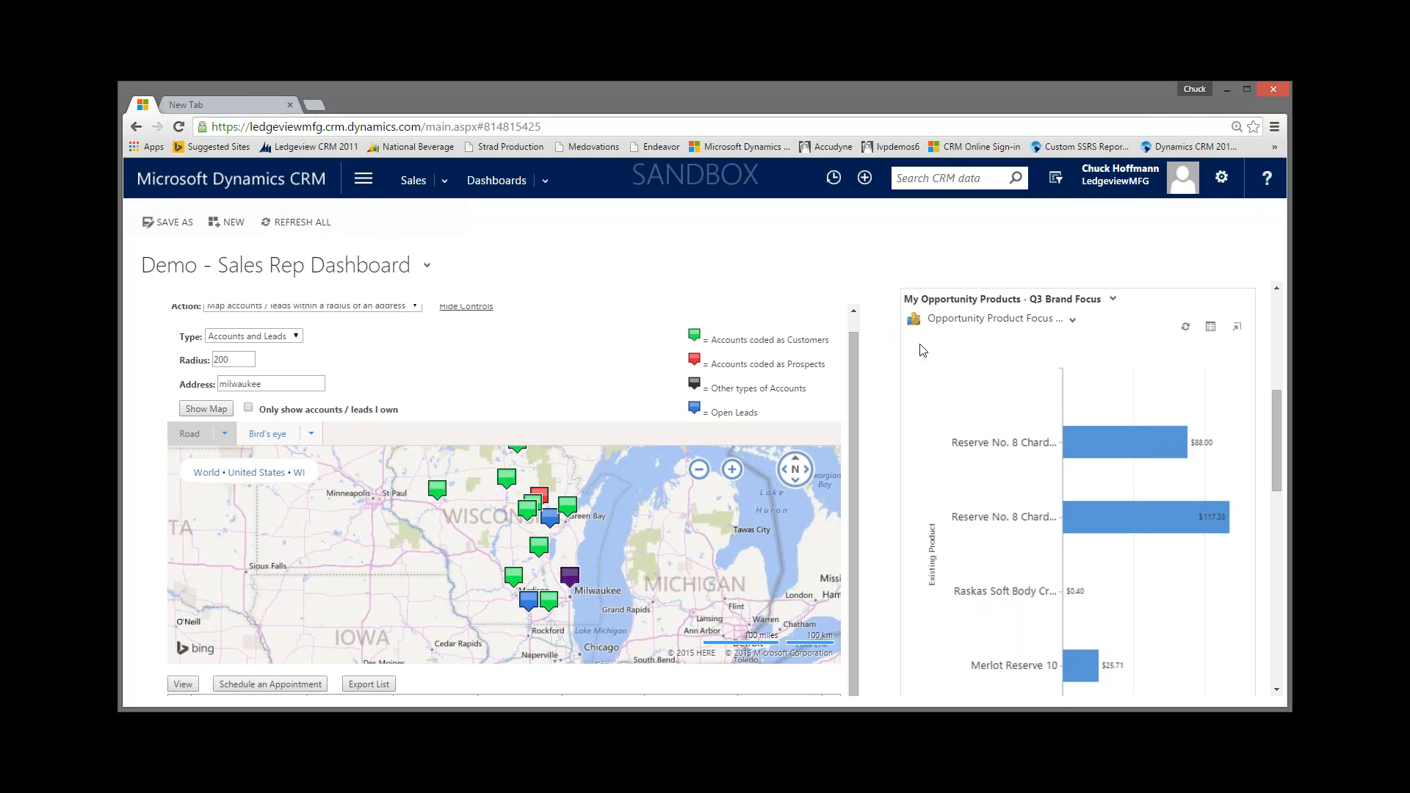
# Step: Review the open-lead charts further down the dashboard and the Sales Representative Dashboard slide, returning to the dashboard's first charts
pyautogui.moveTo(1275, 414); pyautogui.dragTo(1264, 557)
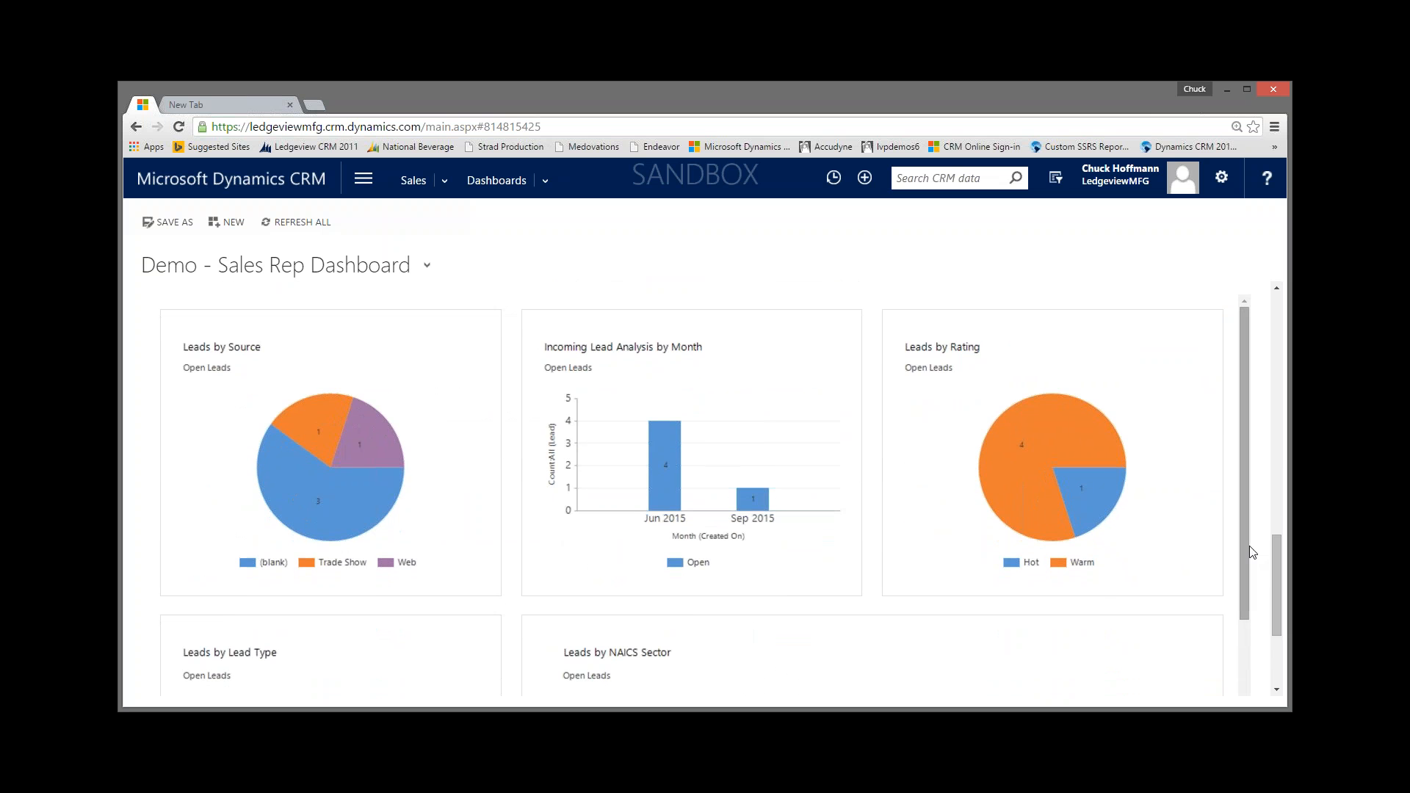
pyautogui.moveTo(1240, 526); pyautogui.dragTo(1246, 566)
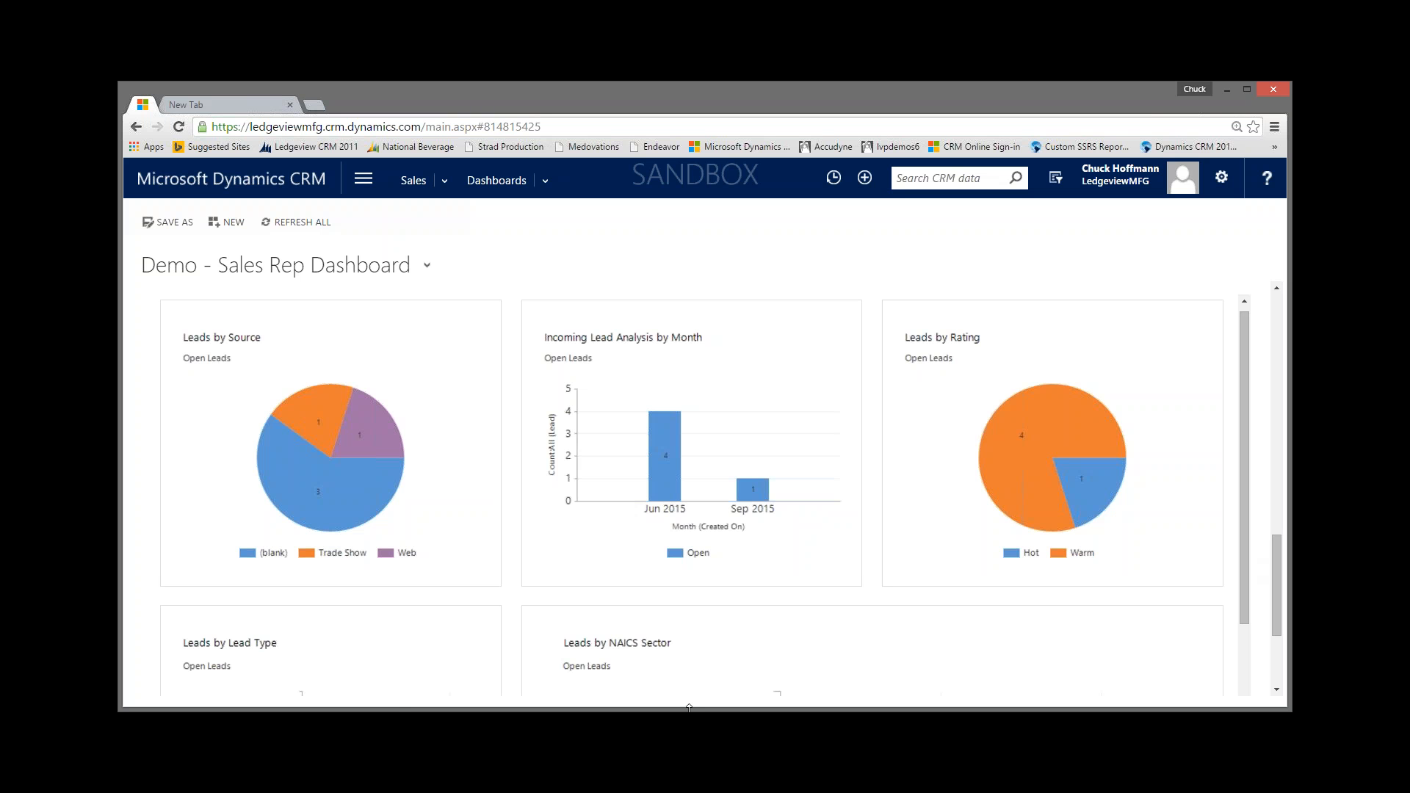
pyautogui.click(313, 723)
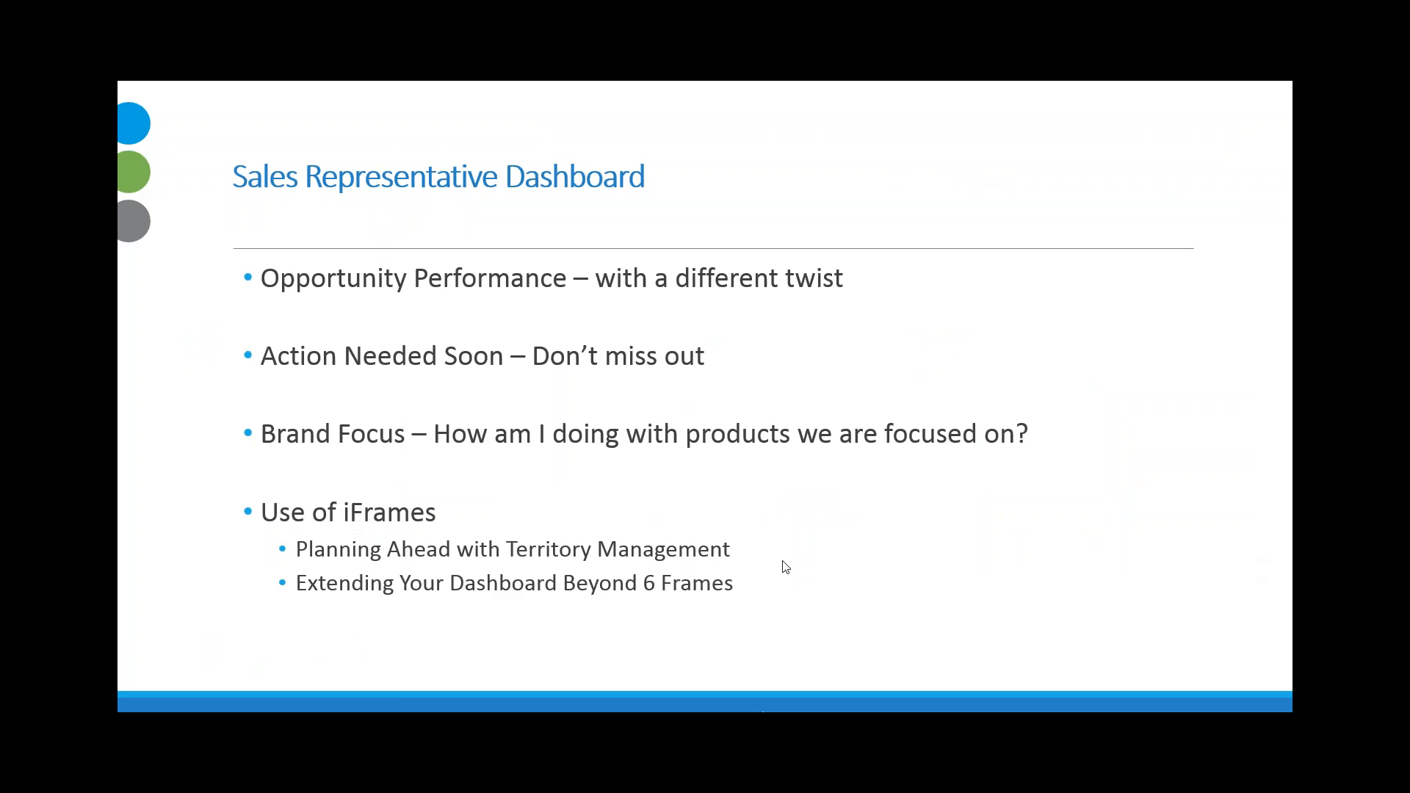
pyautogui.click(315, 723)
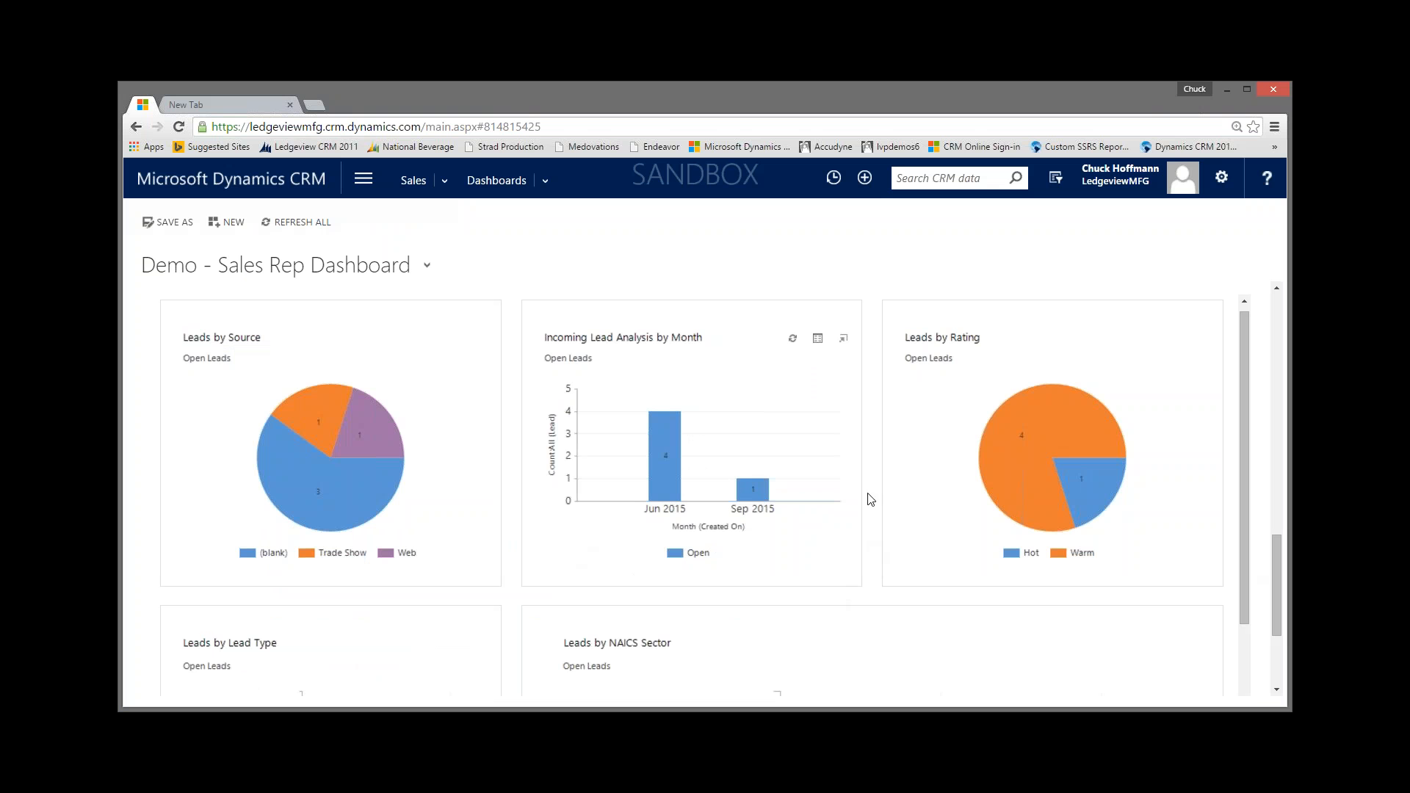
pyautogui.scroll(3, 512, 339)
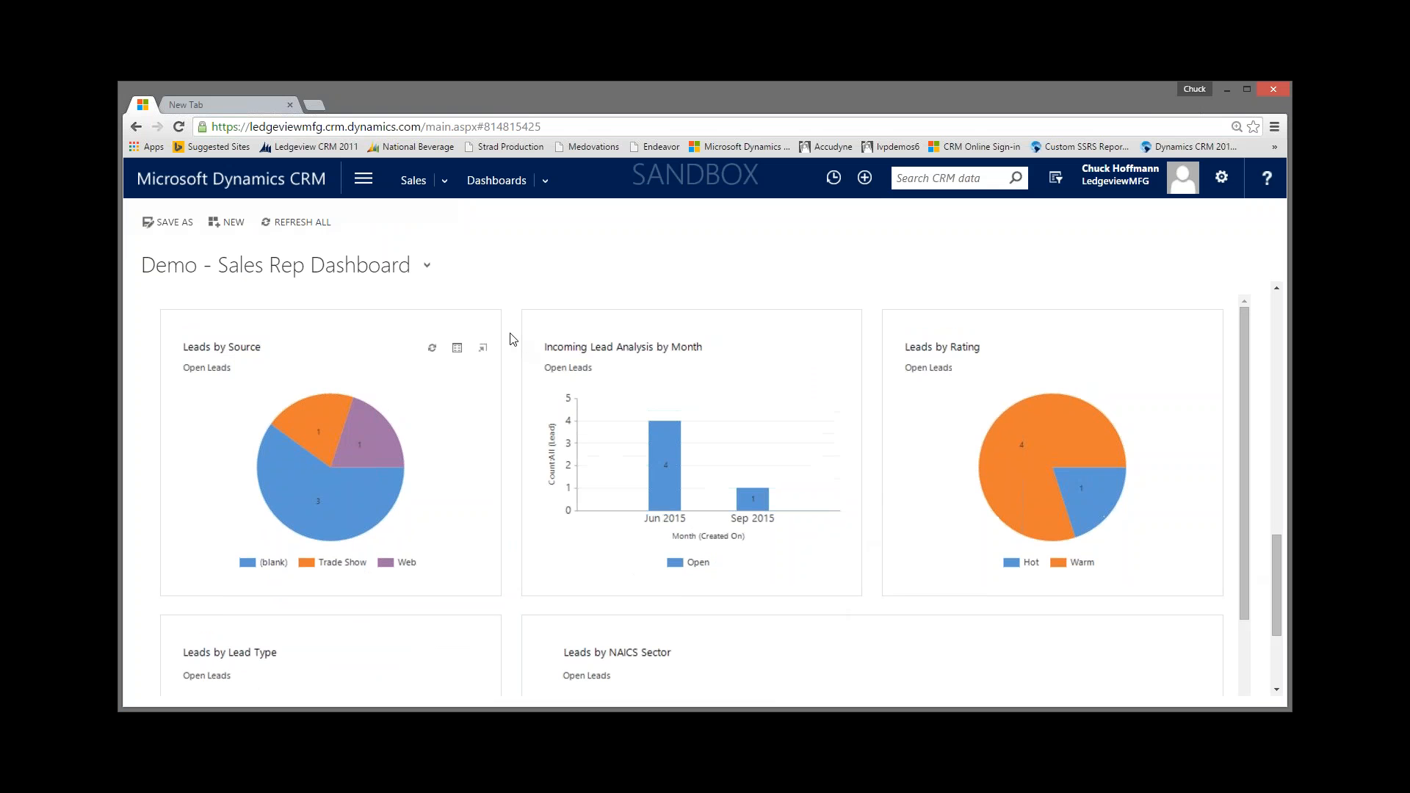
pyautogui.scroll(3, 512, 338)
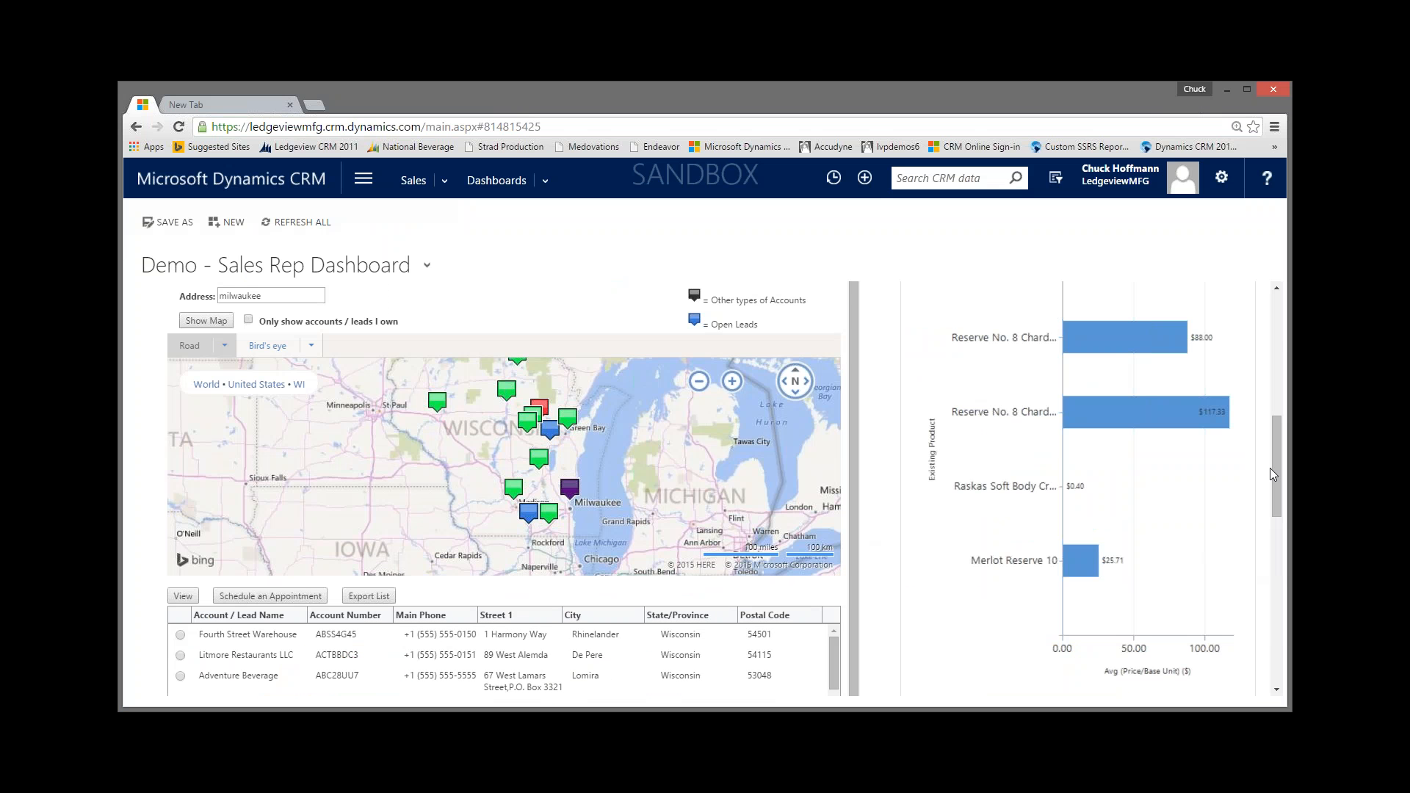
pyautogui.moveTo(1276, 477); pyautogui.dragTo(1279, 345)
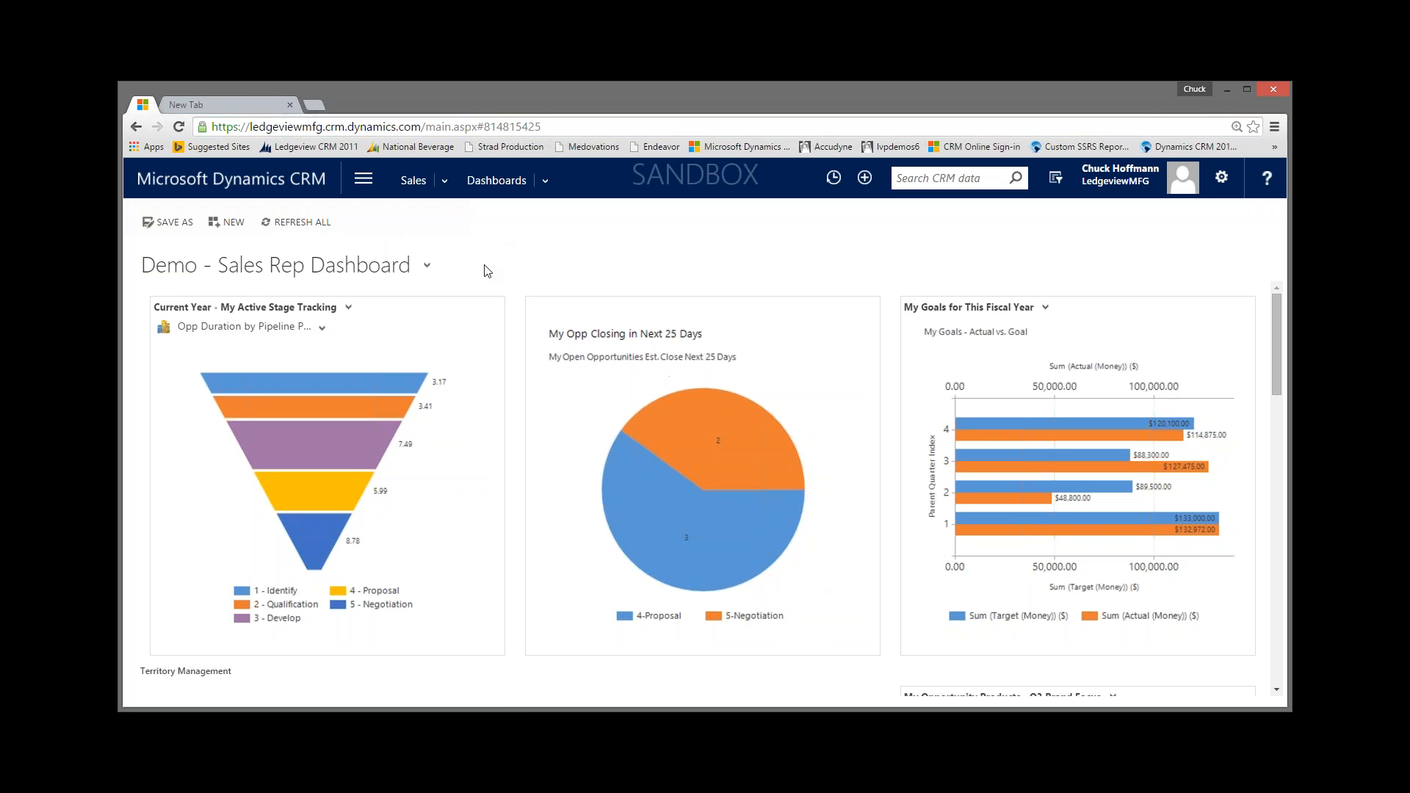
# Step: Open Customize the System from the Customizations settings and widen the Default Solution window
pyautogui.click(364, 181)
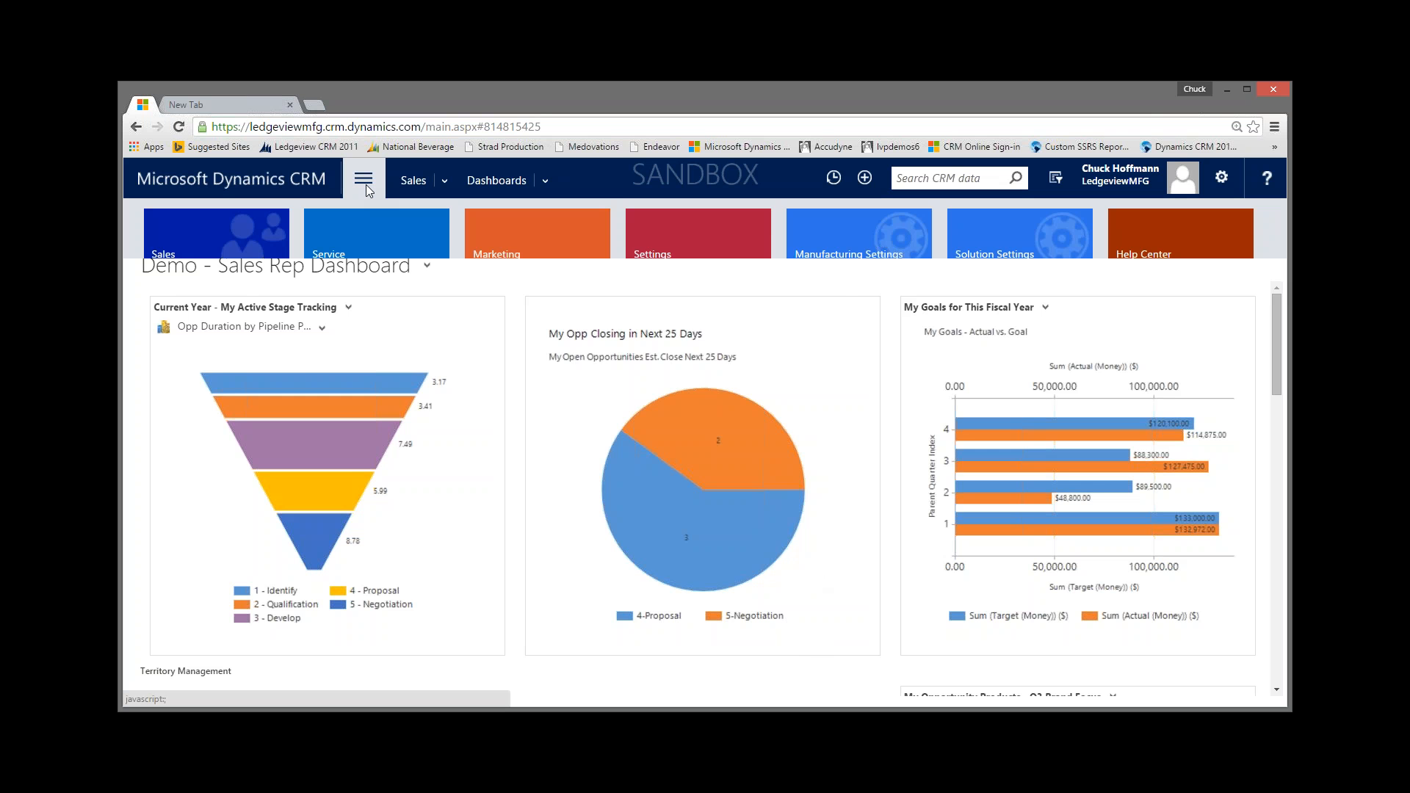
pyautogui.click(654, 249)
pyautogui.click(387, 331)
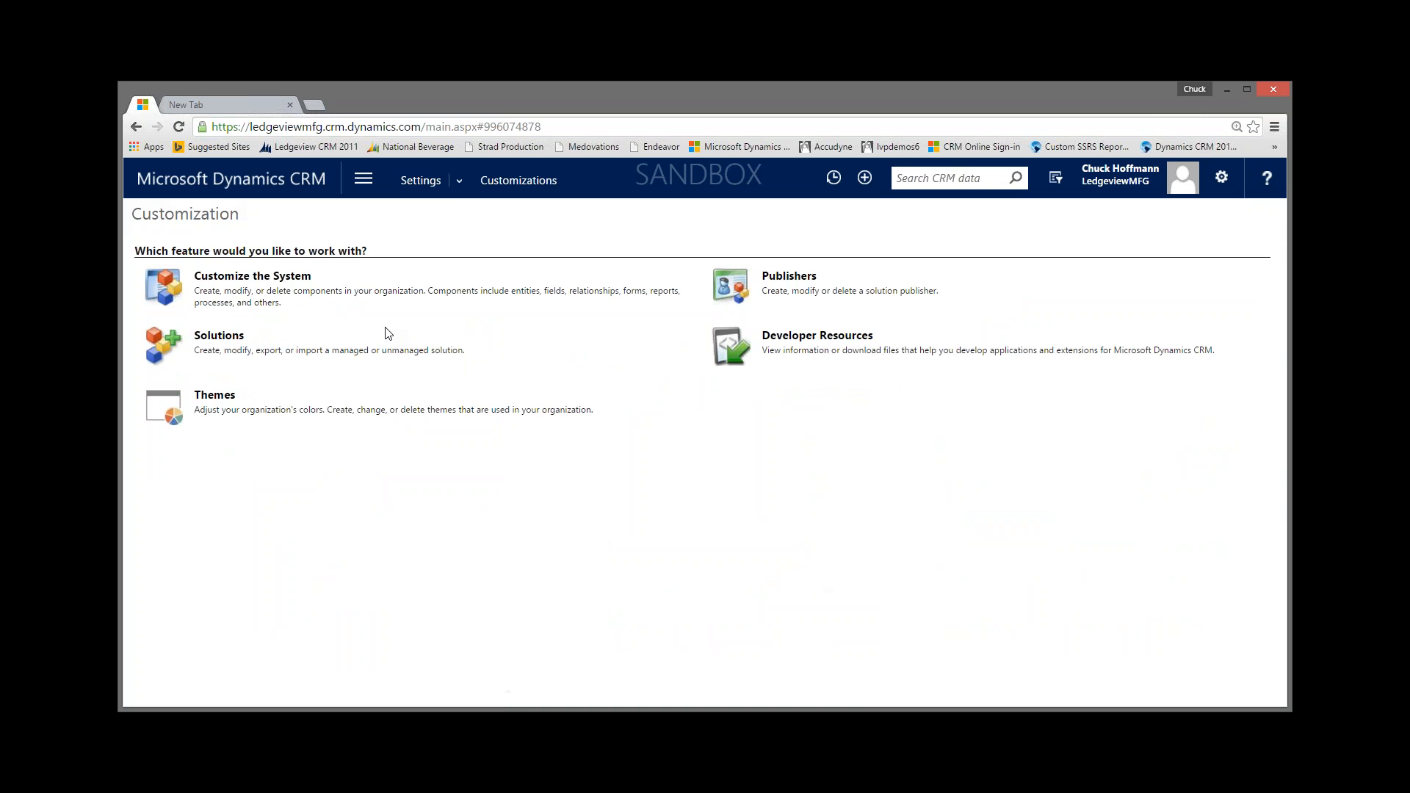
pyautogui.click(250, 282)
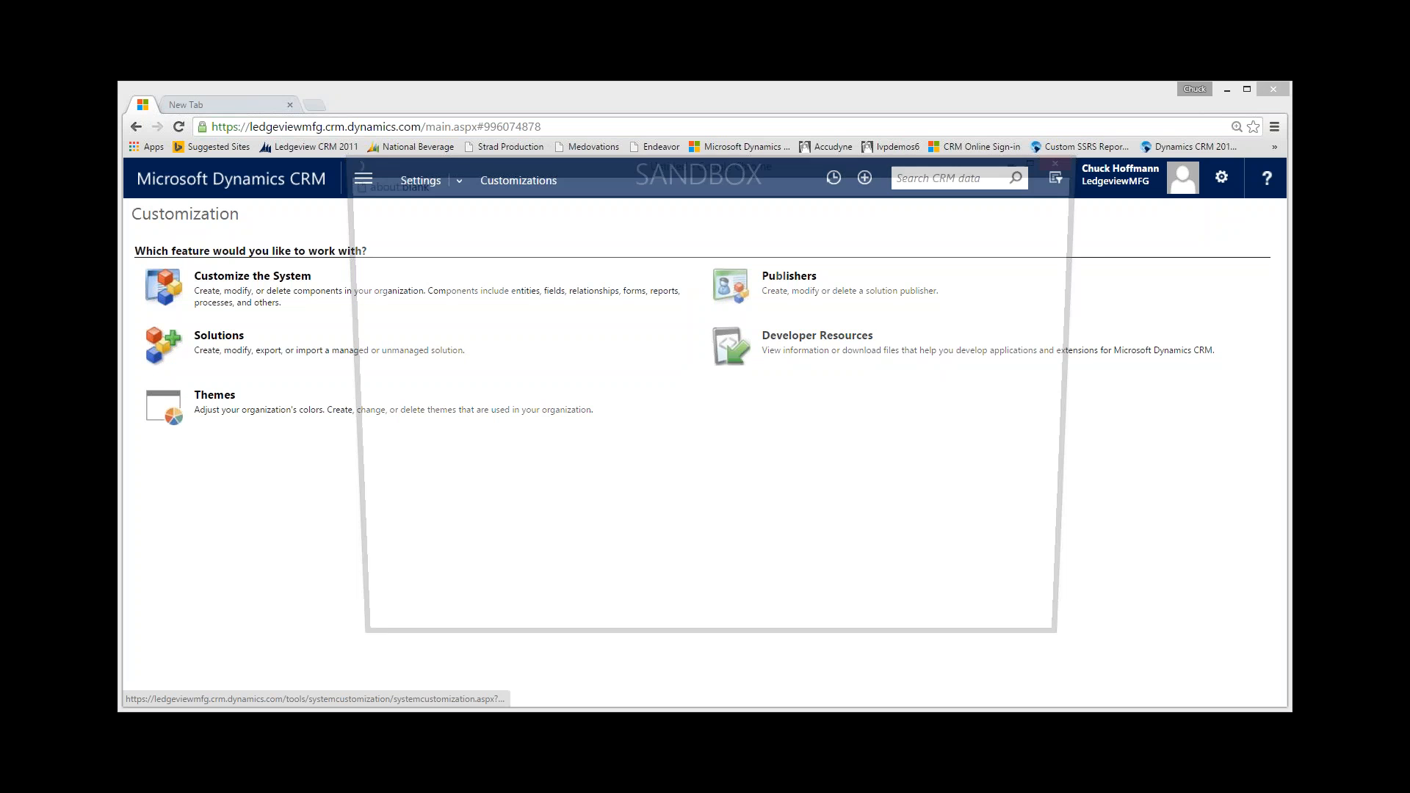
pyautogui.moveTo(339, 378); pyautogui.dragTo(137, 374)
pyautogui.moveTo(1088, 446); pyautogui.dragTo(1263, 437)
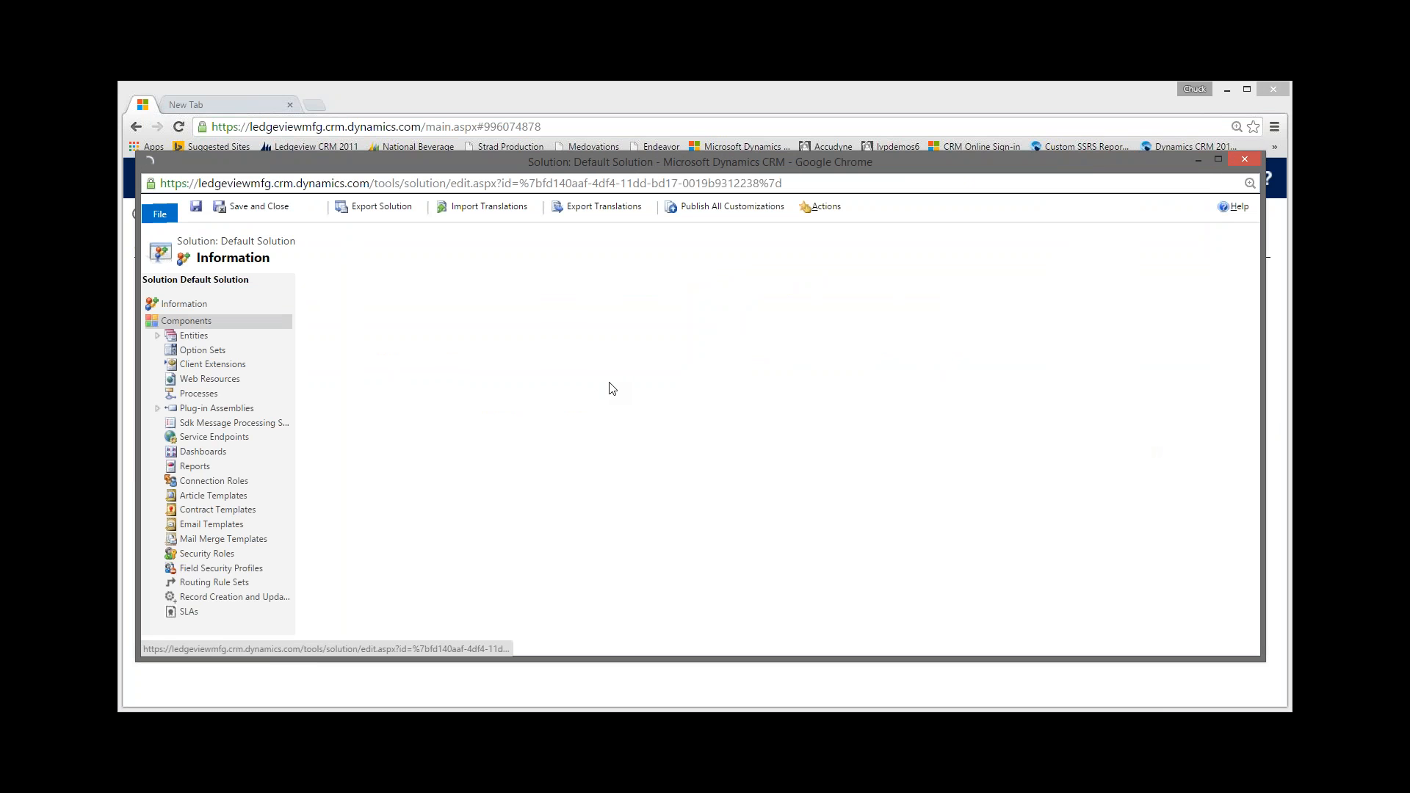
# Step: Display the charts of the Opportunity entity in the Default Solution
pyautogui.click(187, 336)
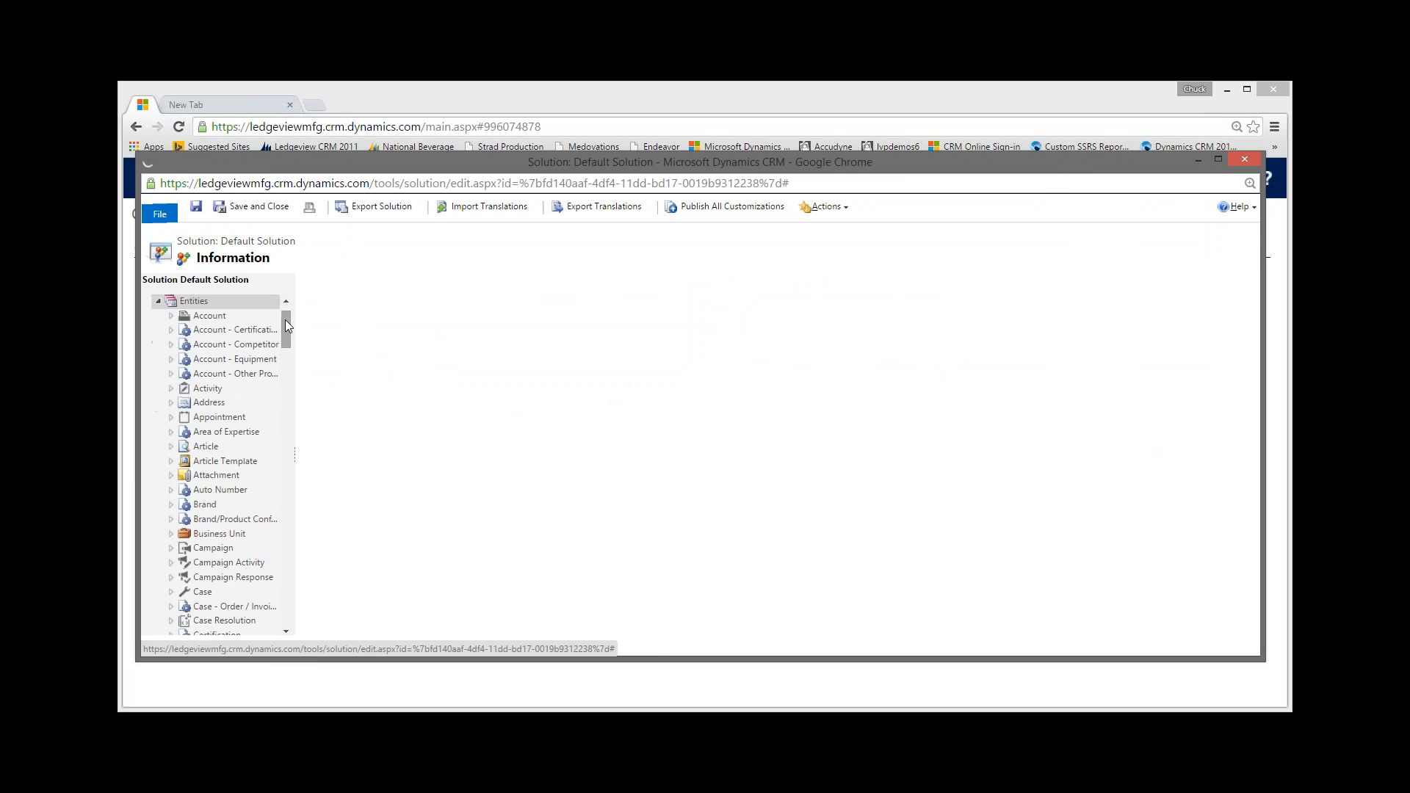
pyautogui.moveTo(285, 321); pyautogui.dragTo(283, 447)
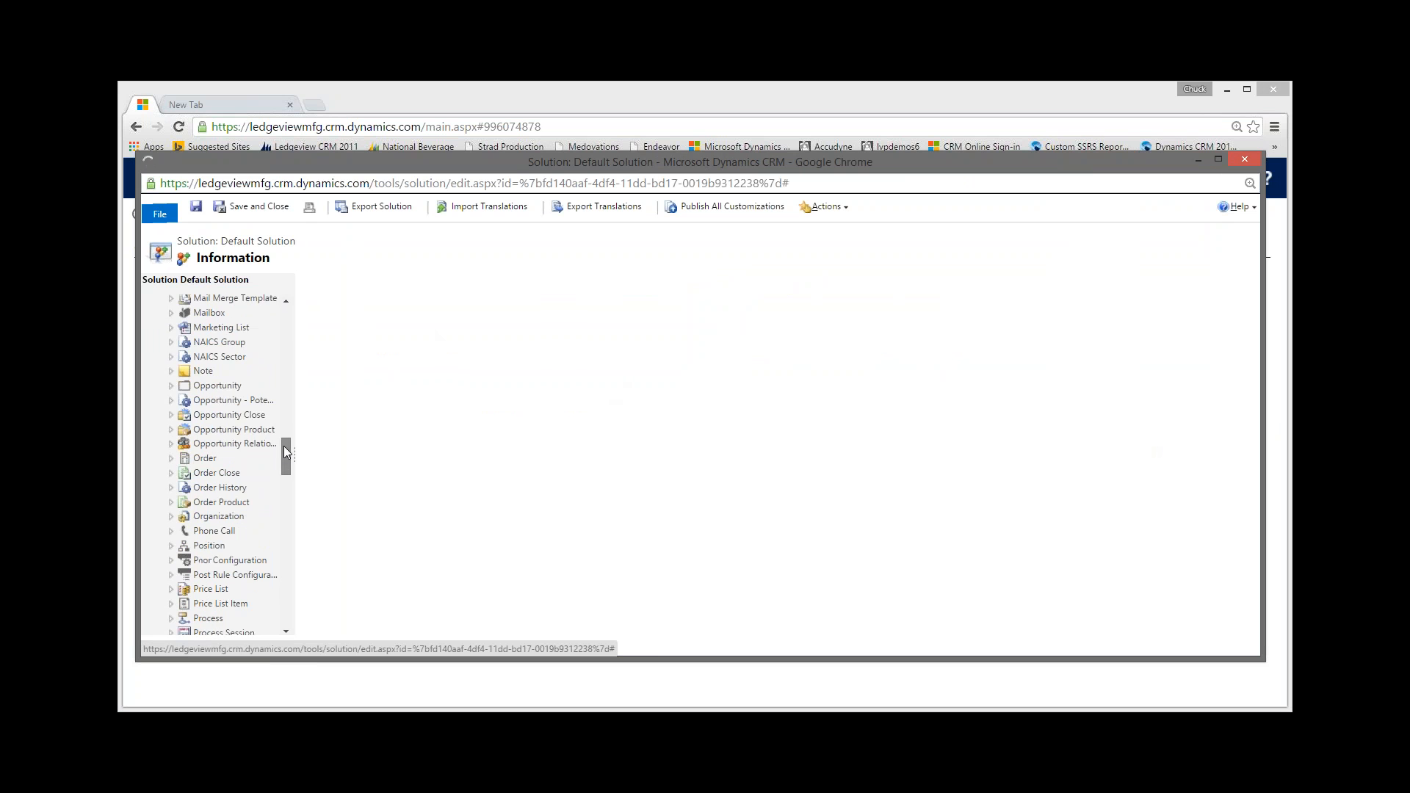
pyautogui.click(171, 387)
pyautogui.click(222, 450)
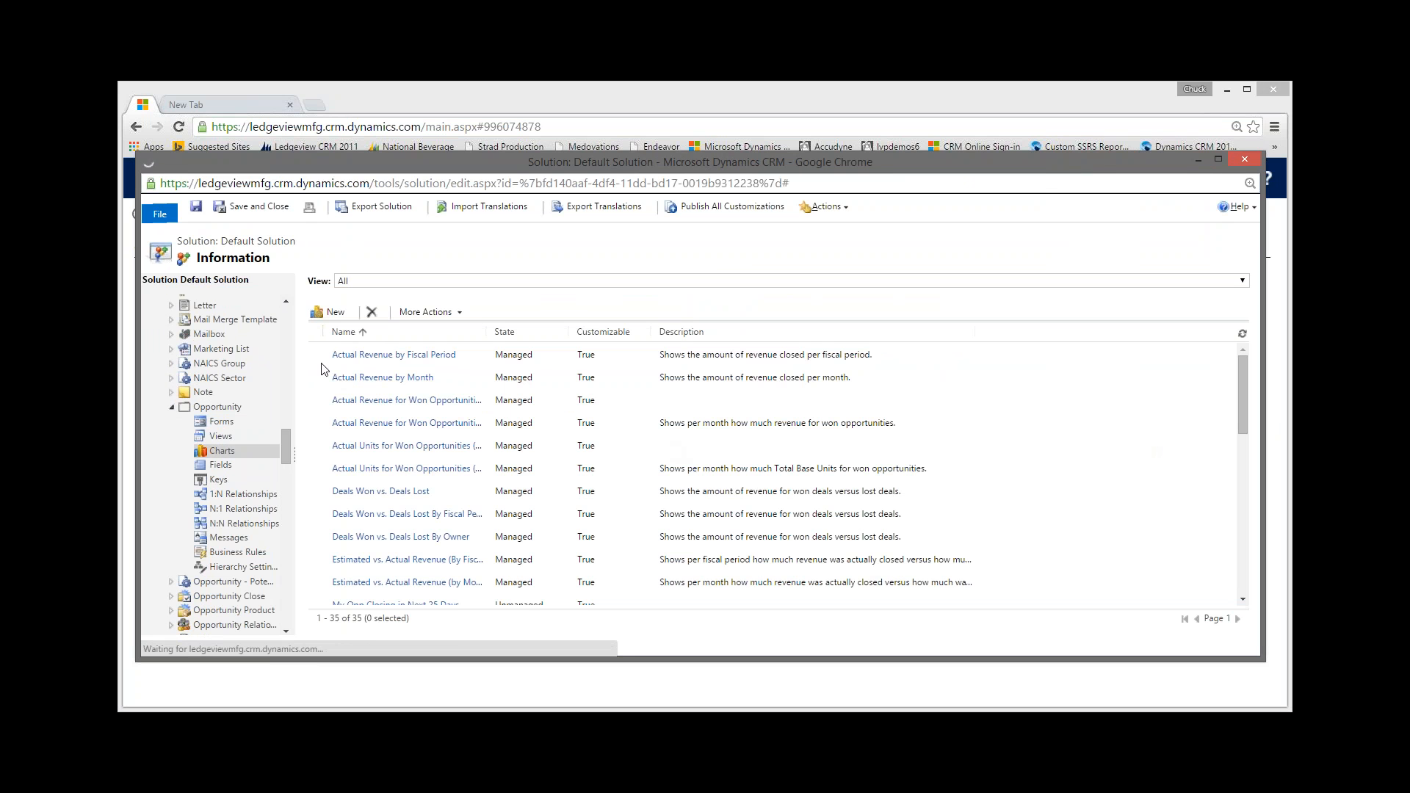
# Step: Create an Opportunity chart named "10. Opportunities Closing in 25 Days", previewed with the My Open Opportunities Est. Close Next 25 Days view
pyautogui.click(335, 313)
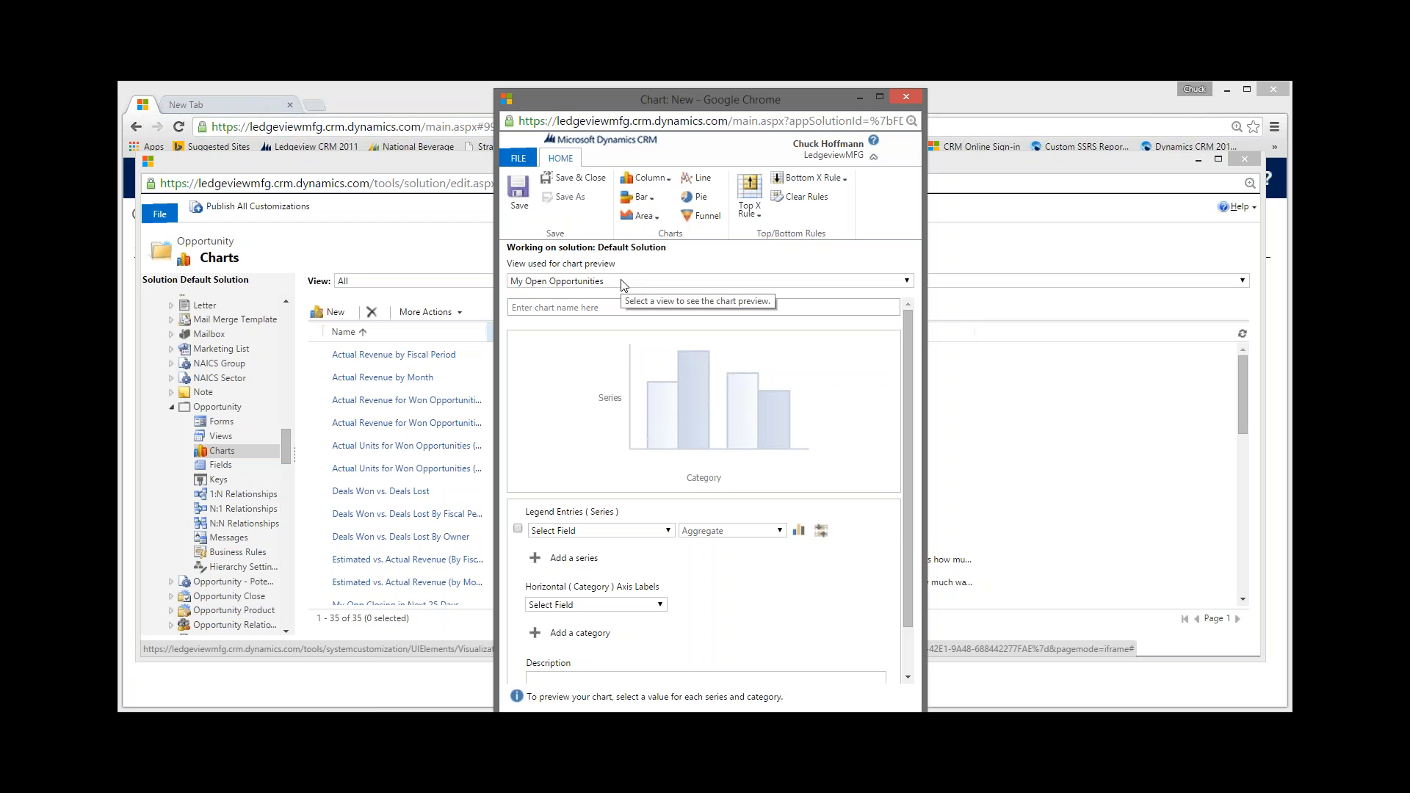
pyautogui.click(621, 283)
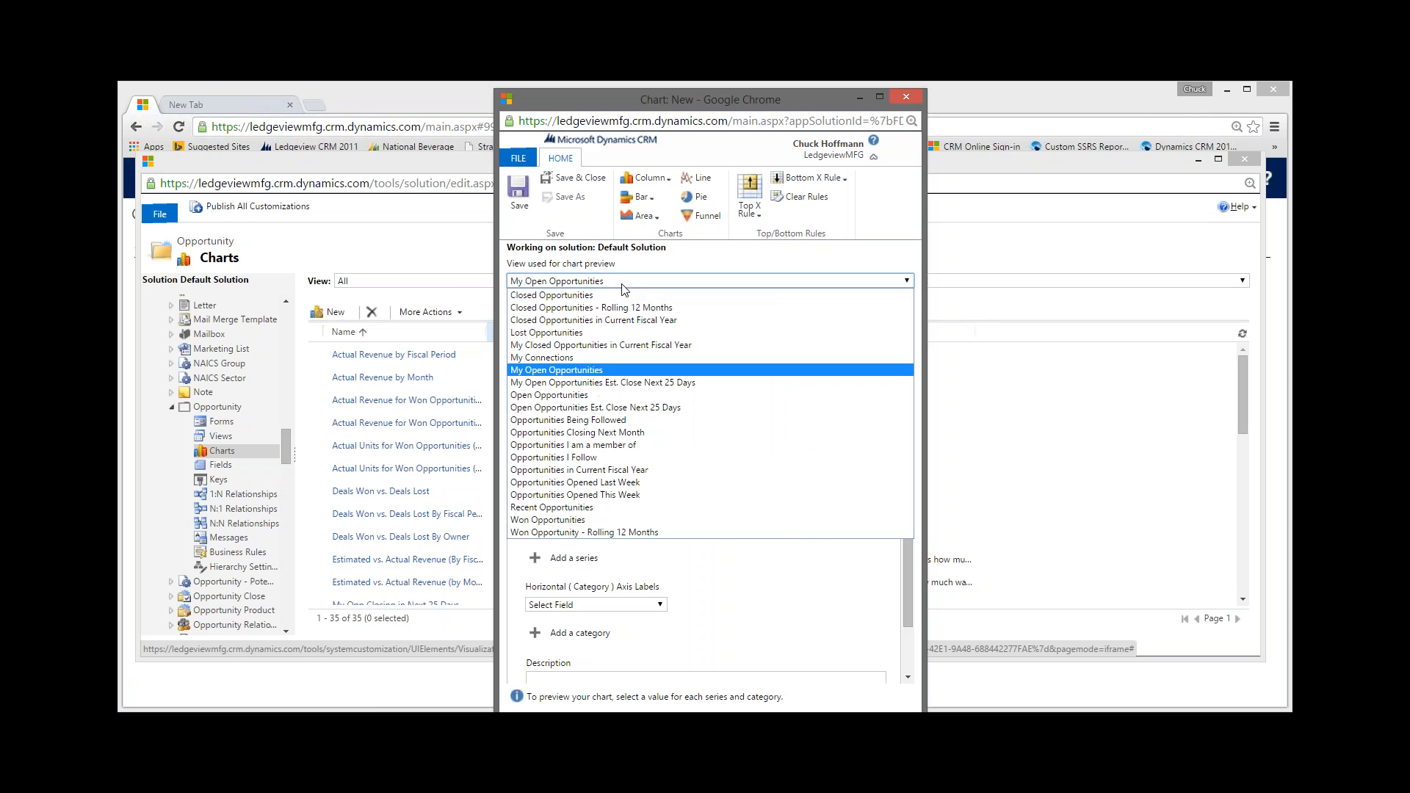
pyautogui.click(634, 383)
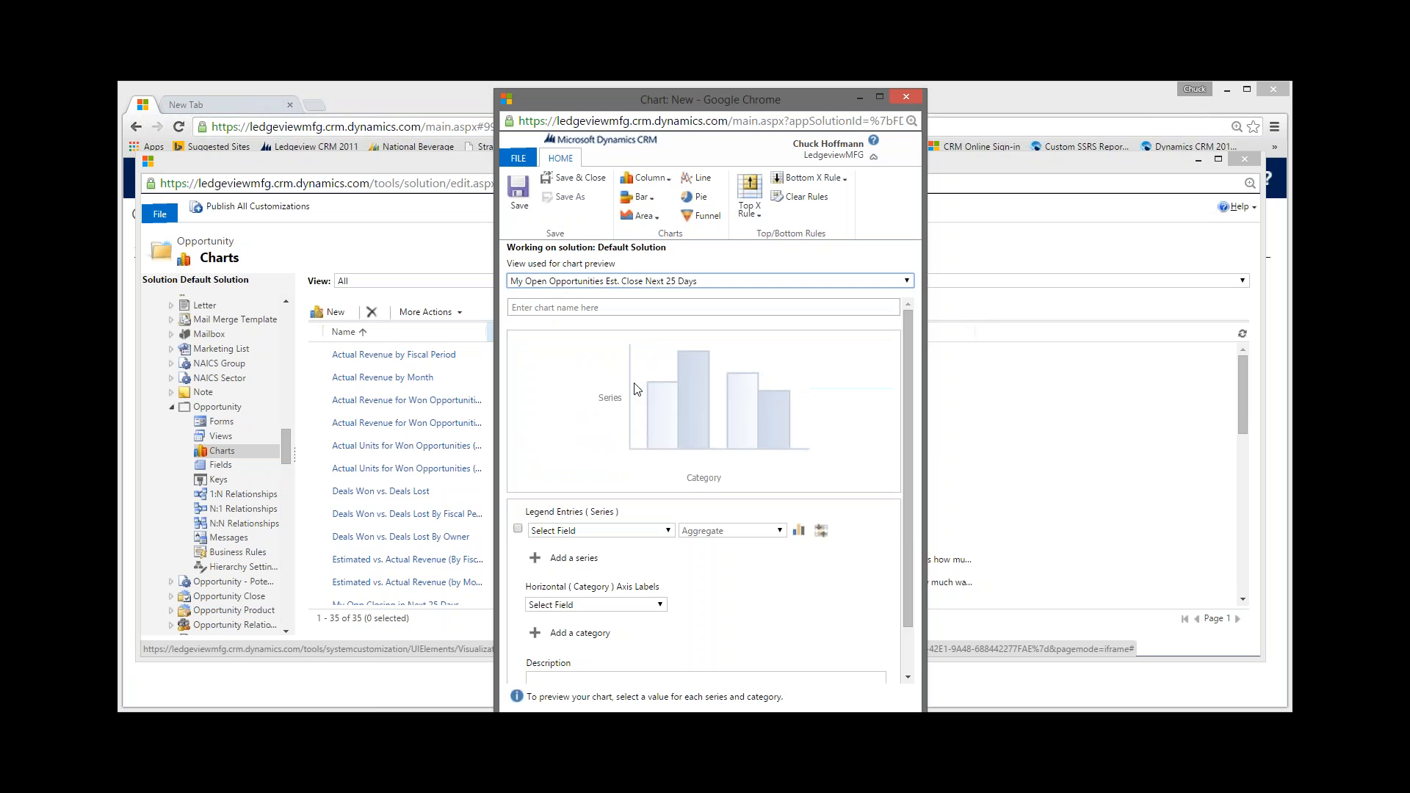
pyautogui.click(566, 307)
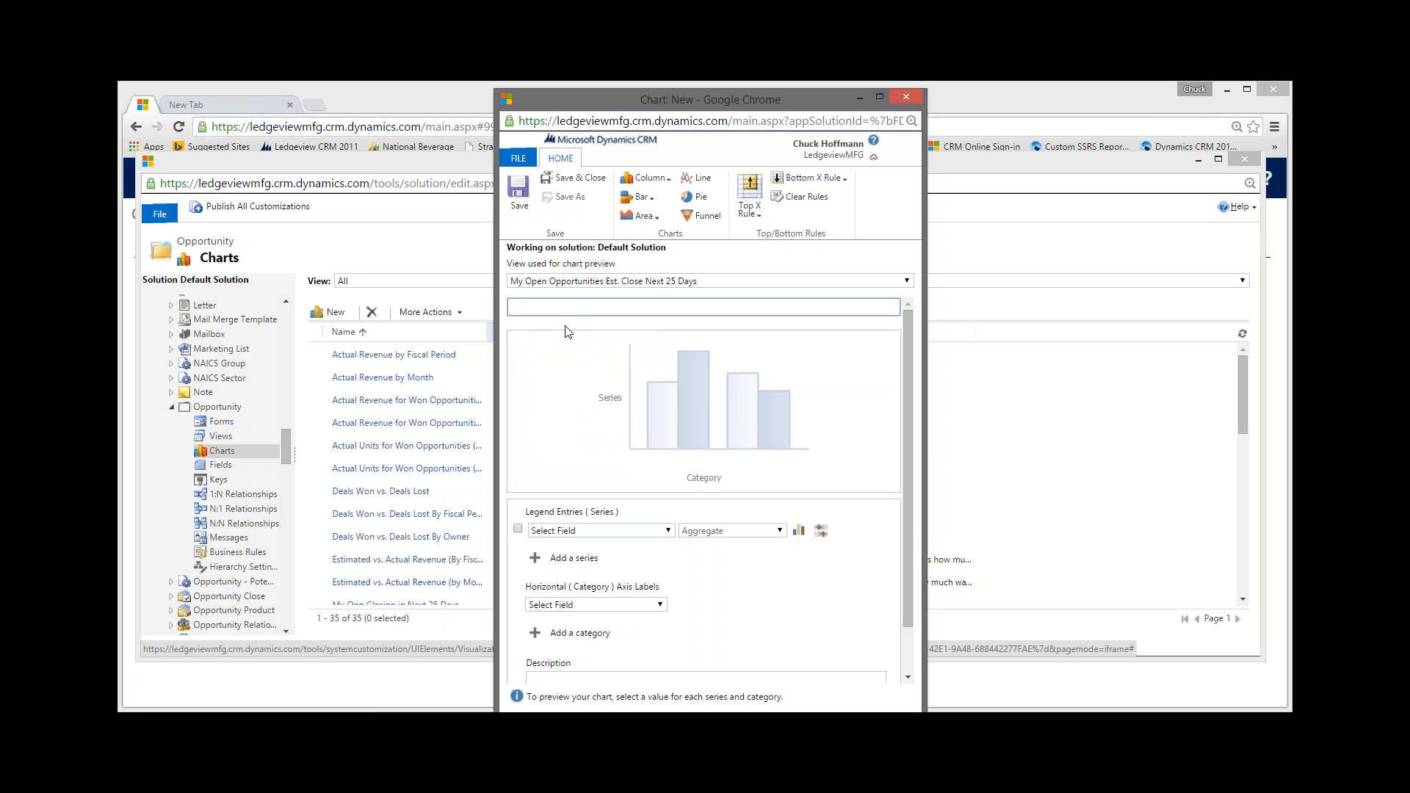
pyautogui.write('10. Opportunities Closing in 25 Days')
# Step: Set Pipeline Phase as the chart's series and category, make it a pie chart, and save and close it
pyautogui.click(670, 536)
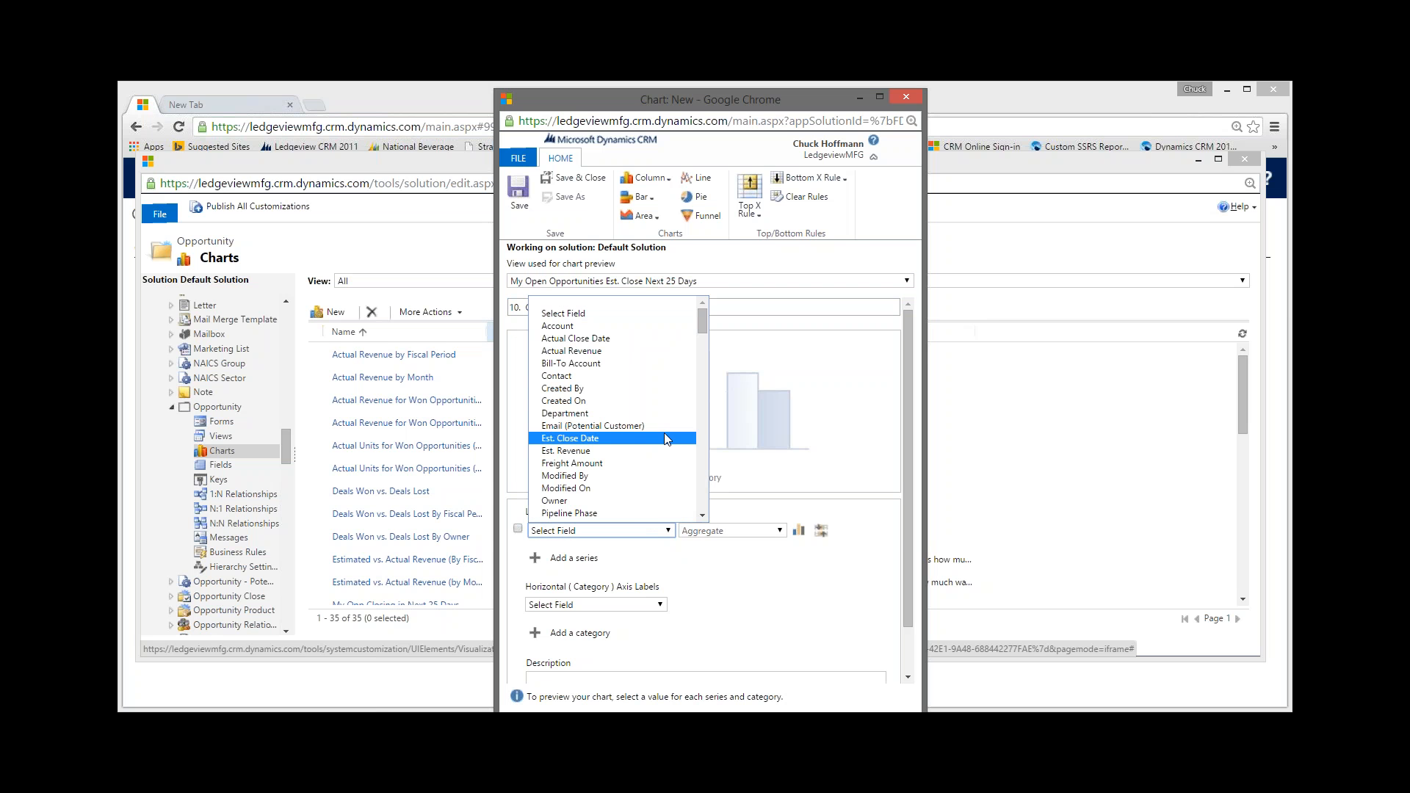
pyautogui.click(607, 510)
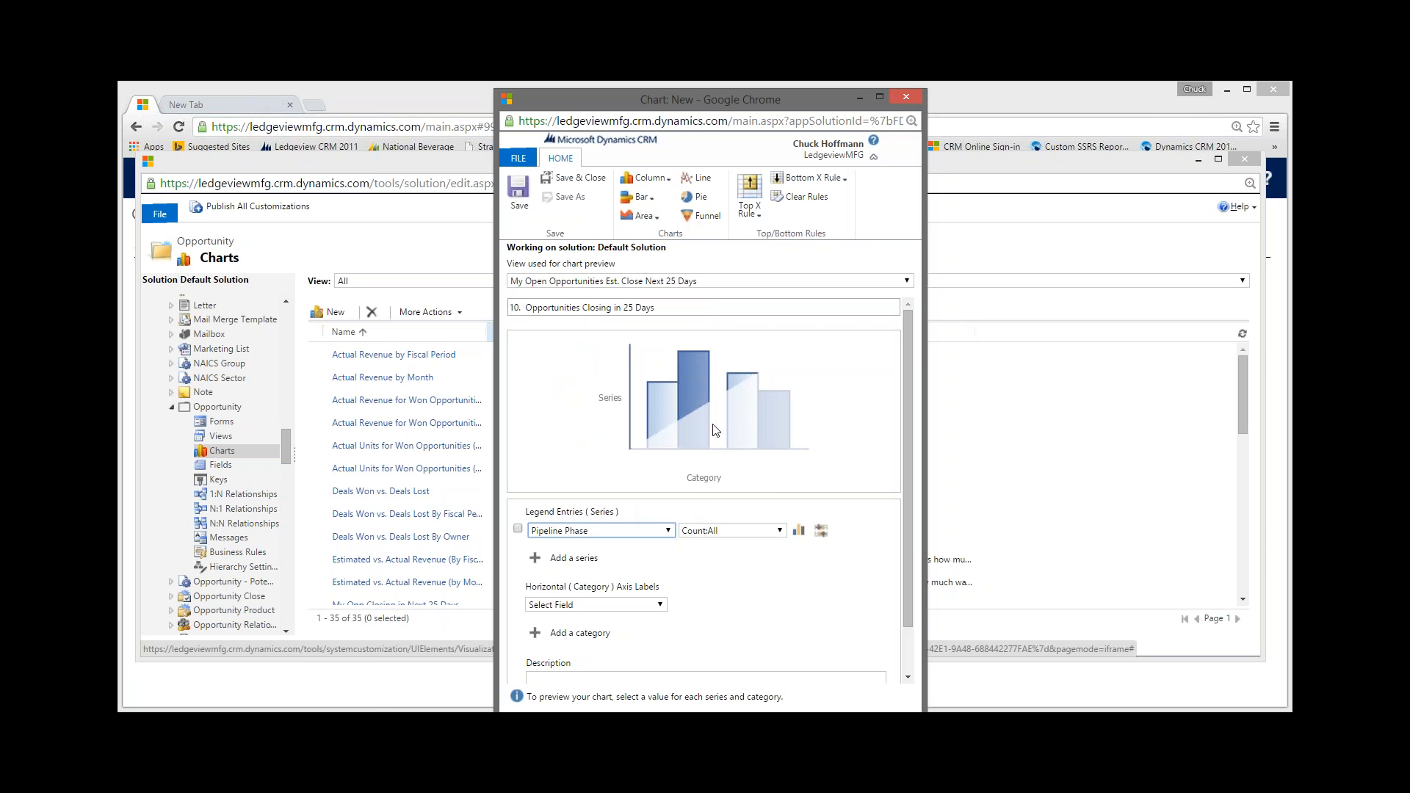
pyautogui.click(661, 605)
pyautogui.click(609, 587)
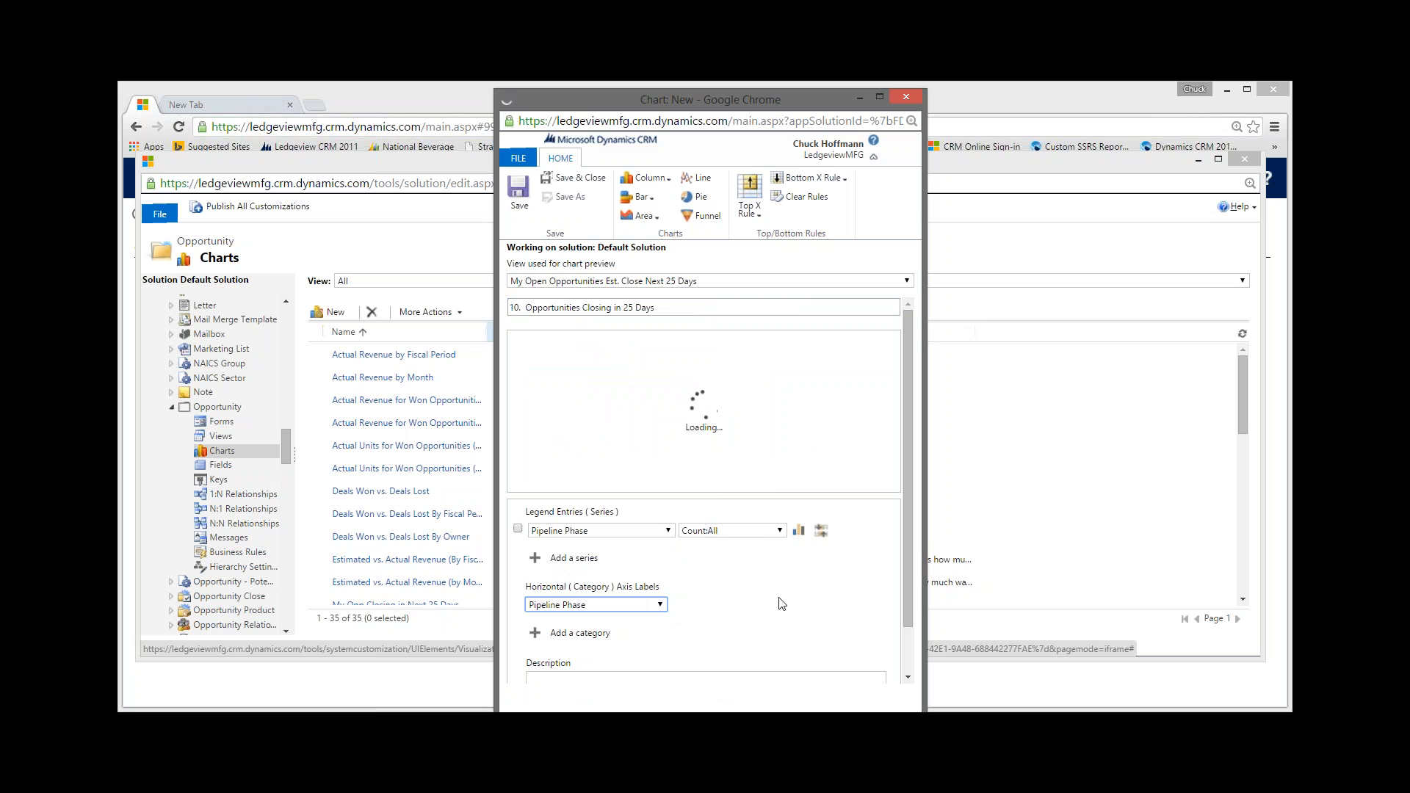
pyautogui.click(704, 204)
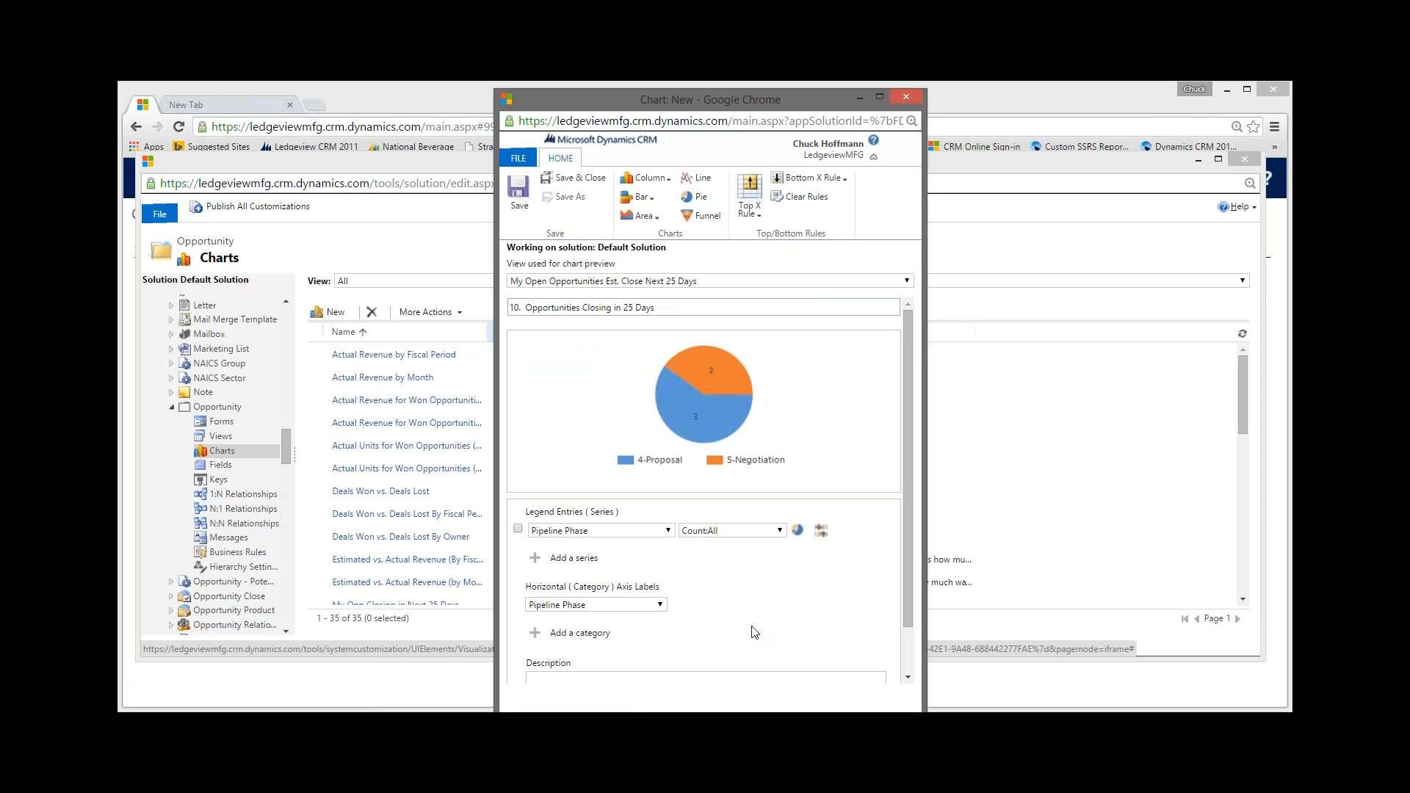
pyautogui.click(587, 184)
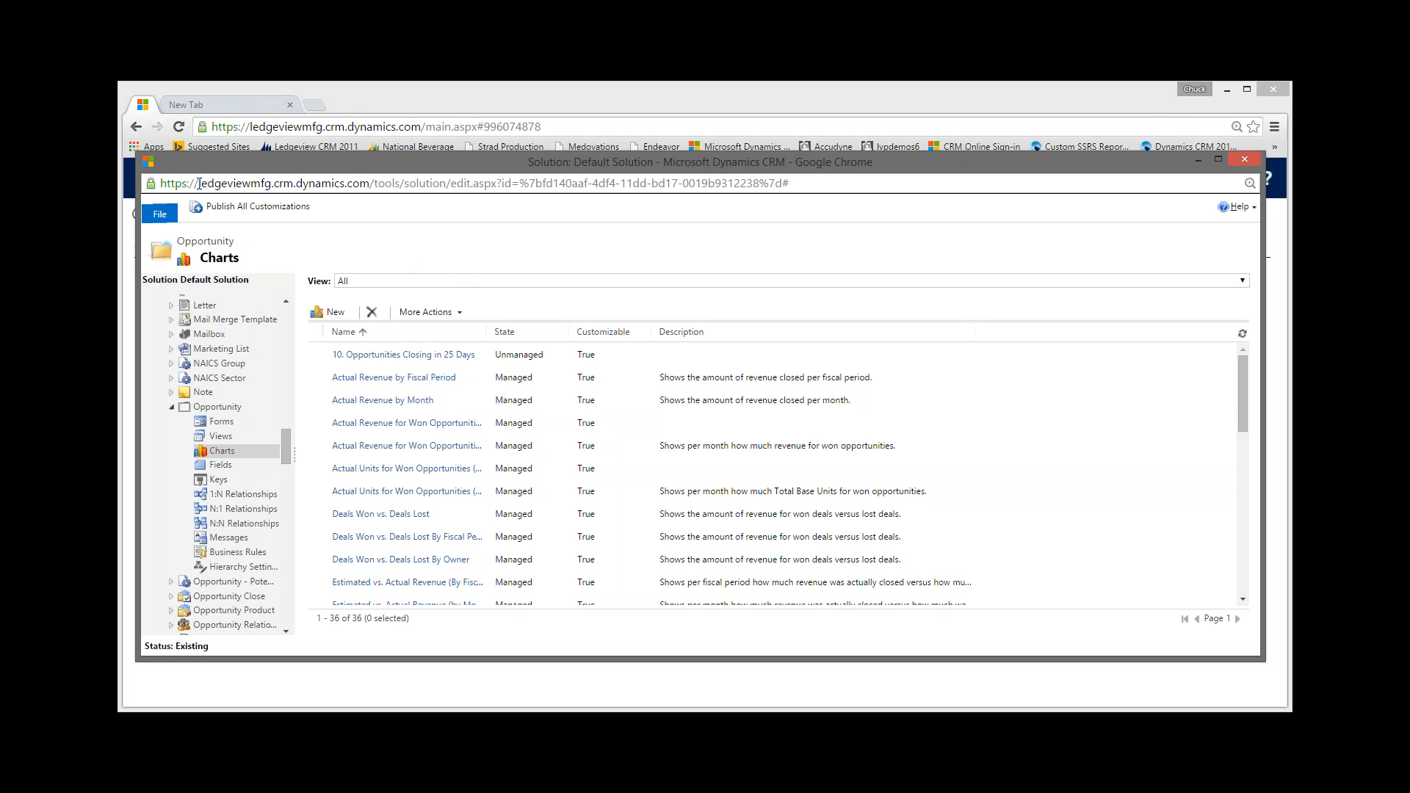
# Step: Copy the host name ledgeviewmfg.crm.dynamics.com from the solution's web address and switch to the dashboard link document in Word
pyautogui.moveTo(199, 183); pyautogui.dragTo(370, 191)
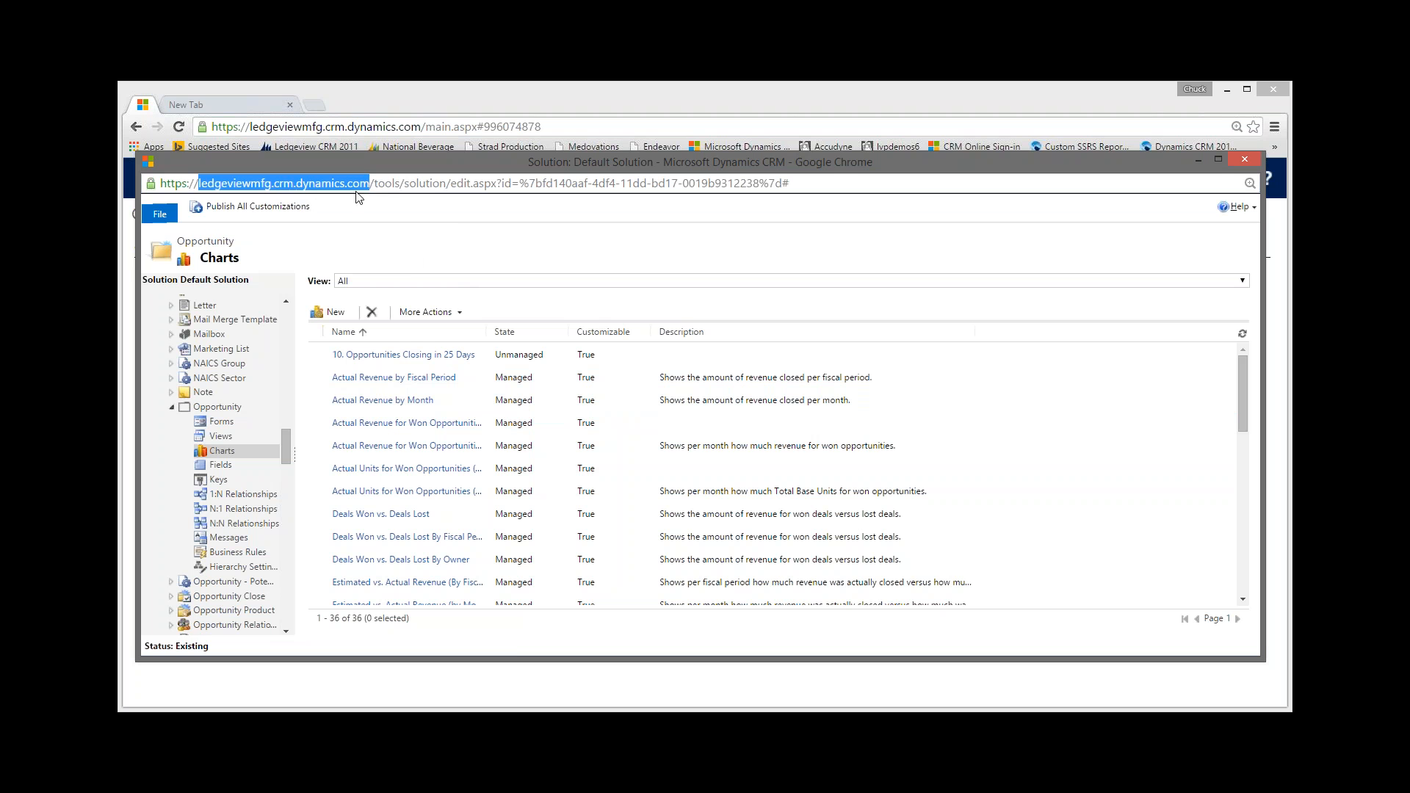
pyautogui.rightClick(275, 189)
pyautogui.click(323, 238)
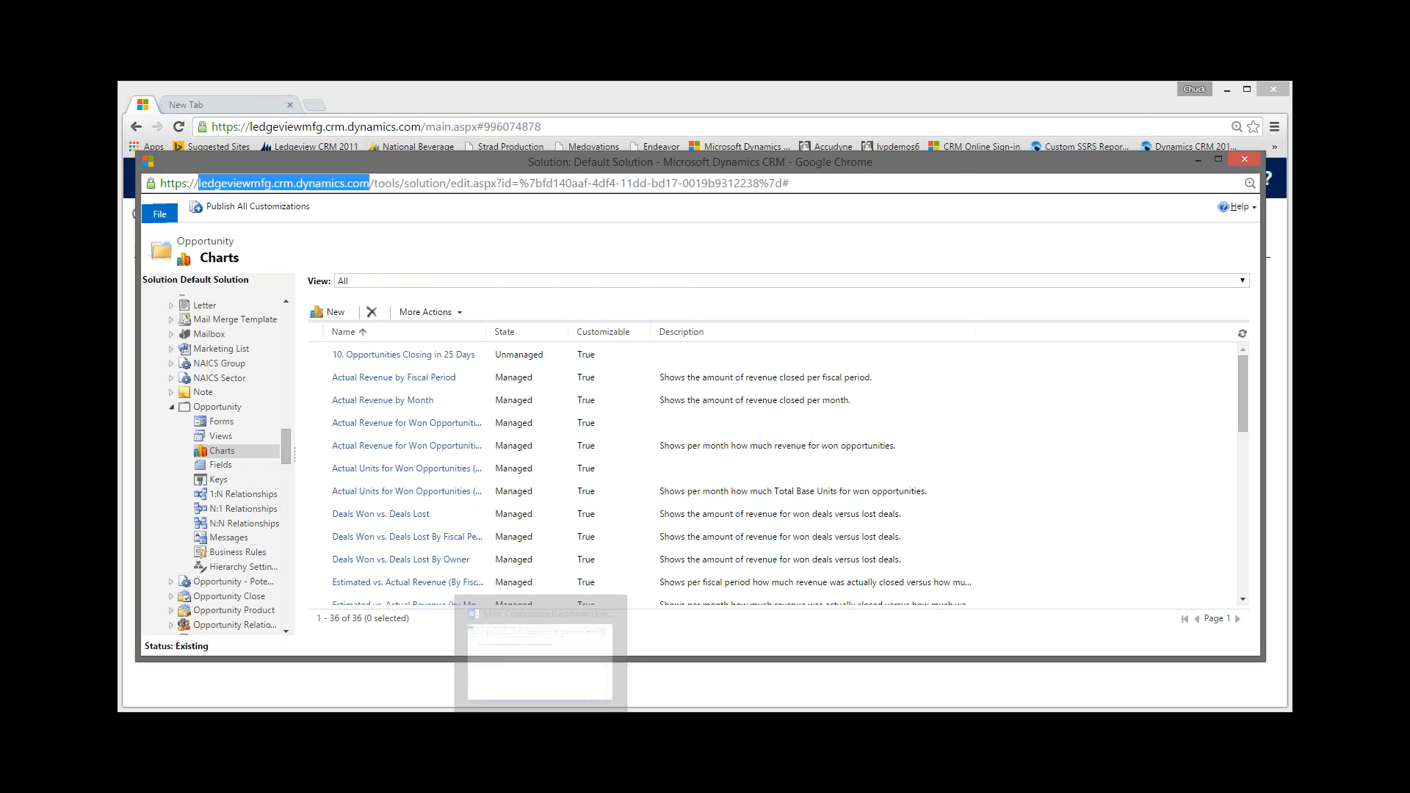
pyautogui.click(544, 711)
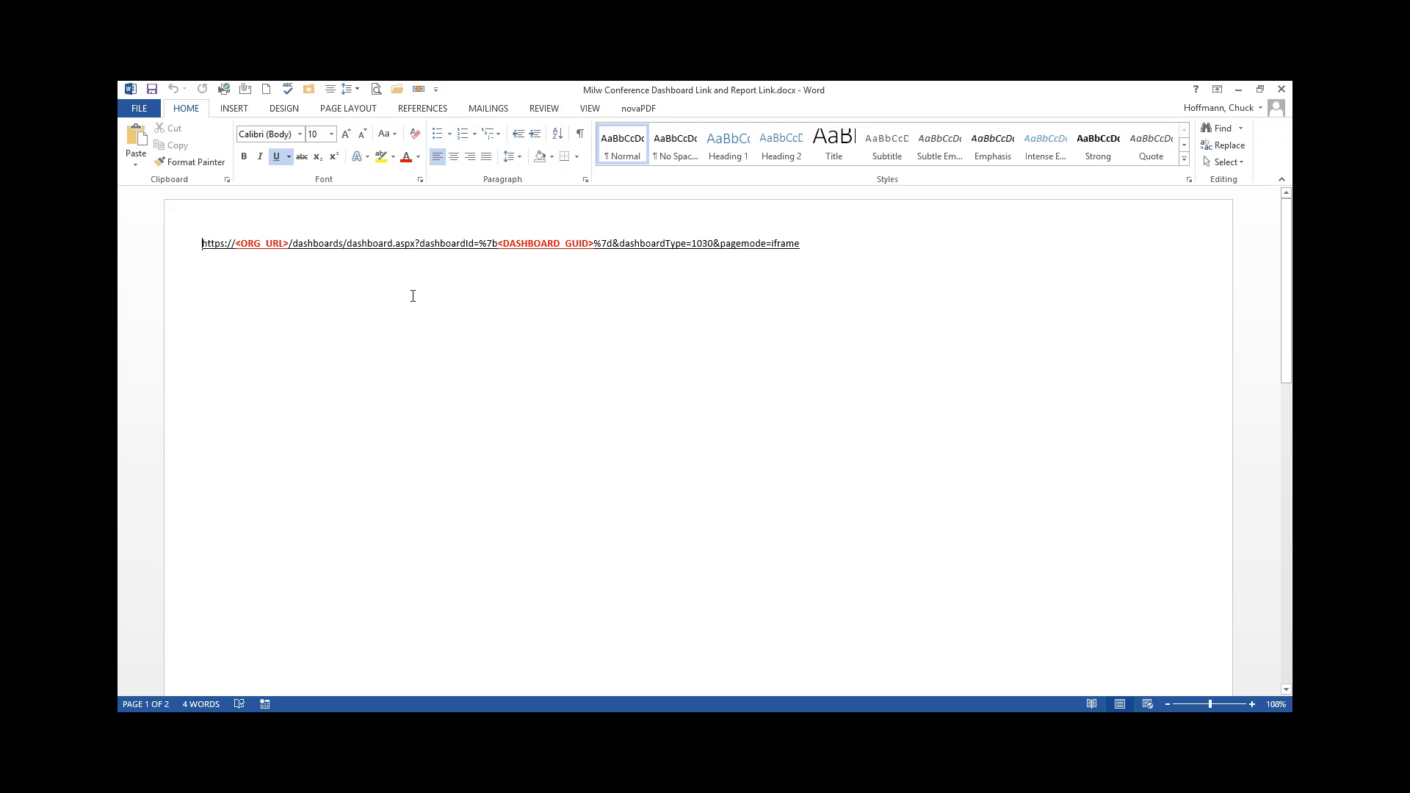
pyautogui.moveTo(818, 243); pyautogui.dragTo(203, 243)
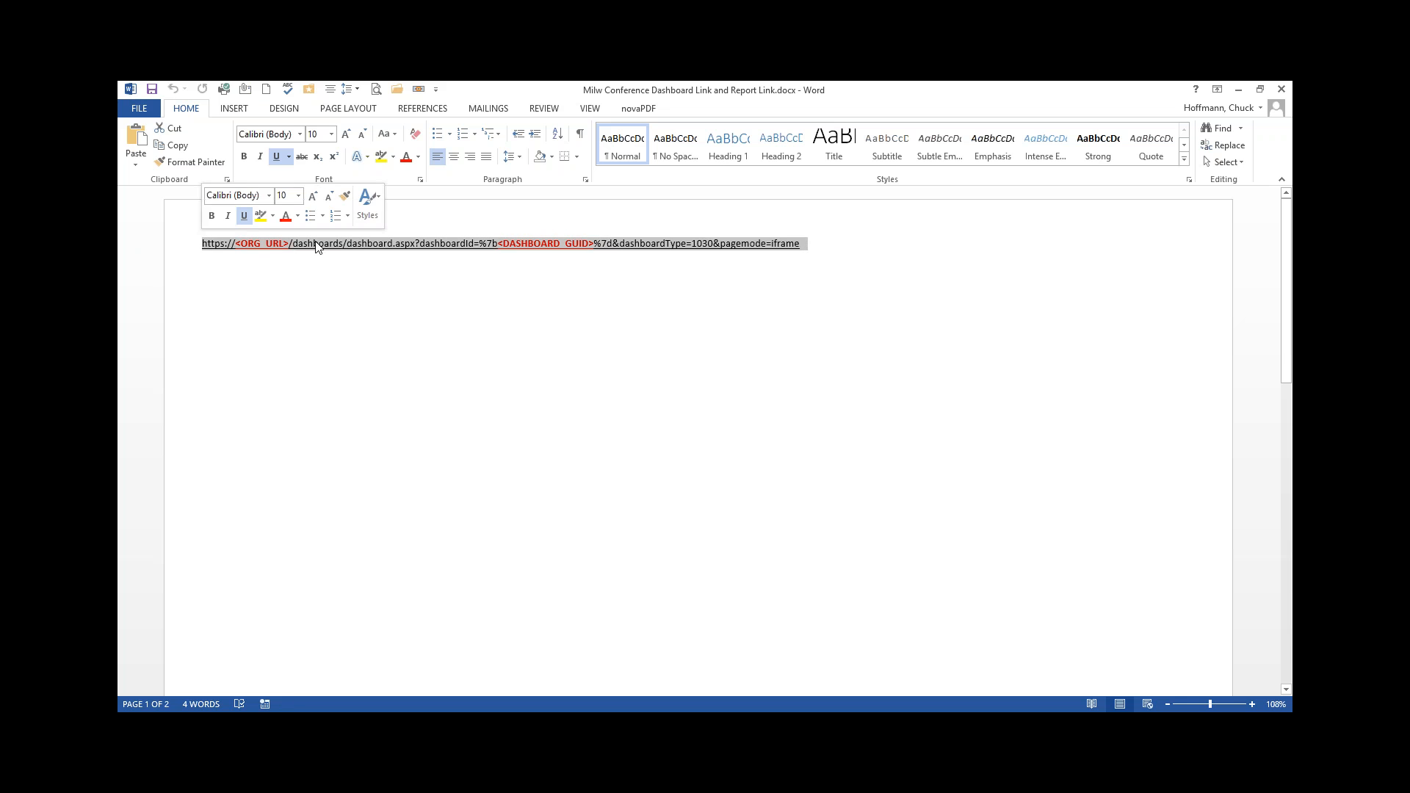
pyautogui.click(382, 298)
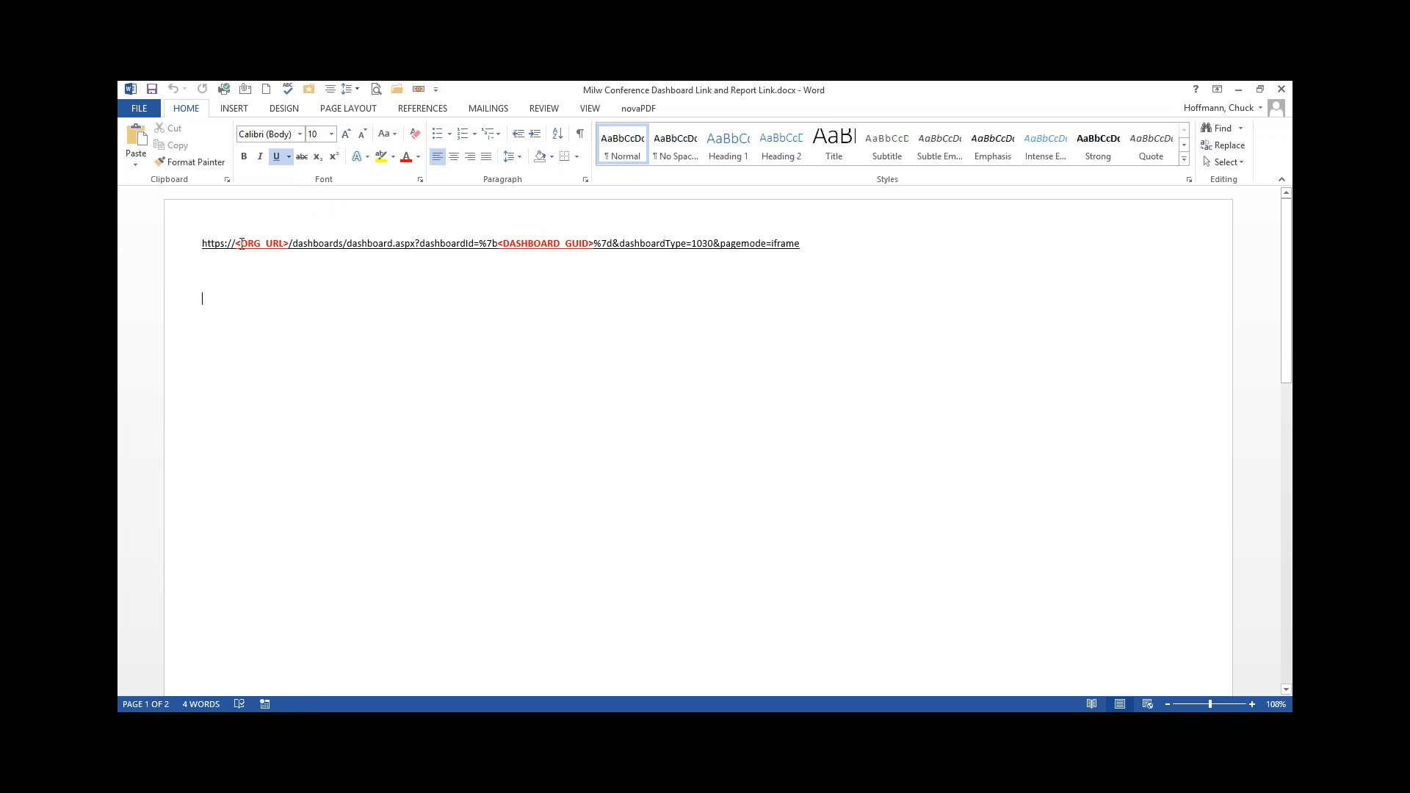
pyautogui.click(274, 243)
pyautogui.press('Left')
pyautogui.moveTo(238, 243); pyautogui.dragTo(284, 243)
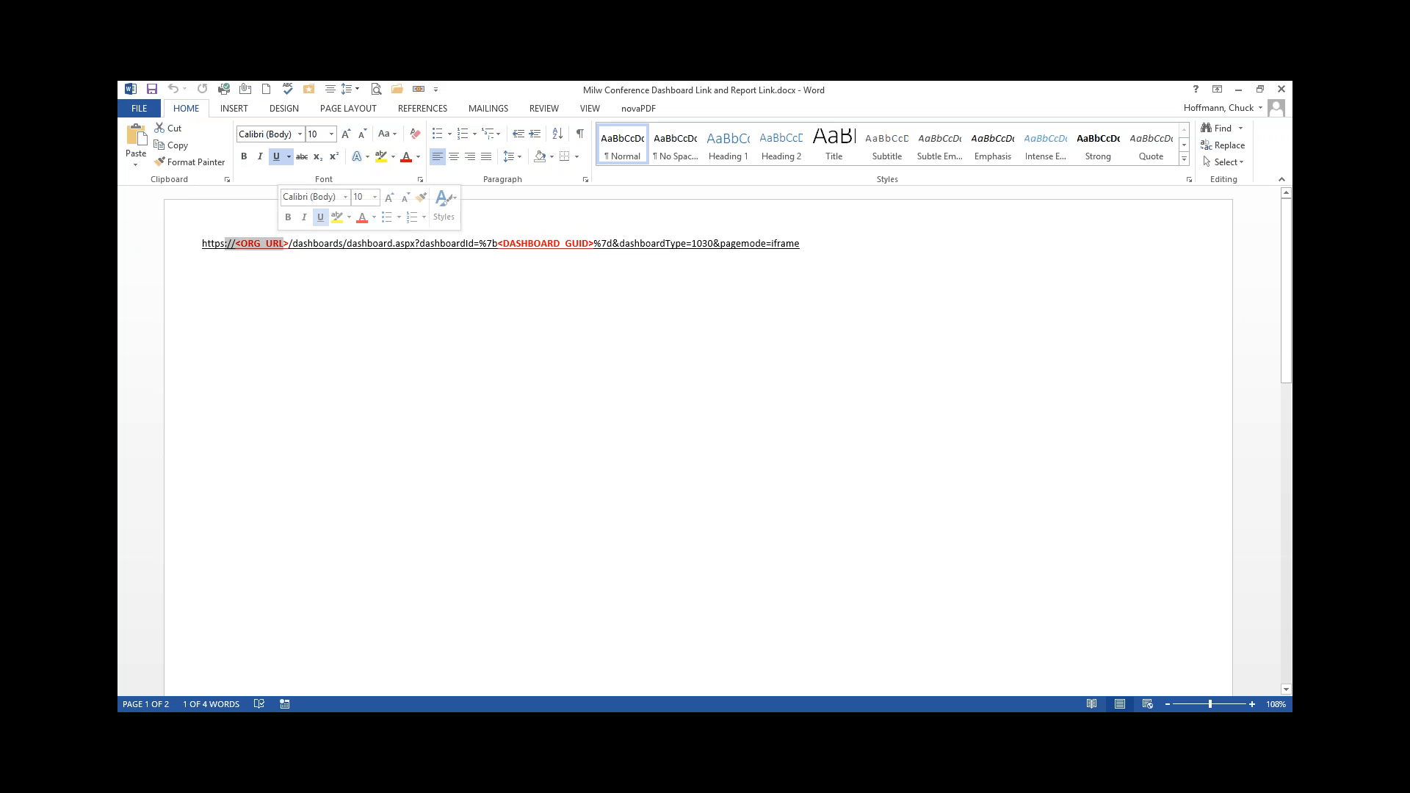
pyautogui.click(266, 278)
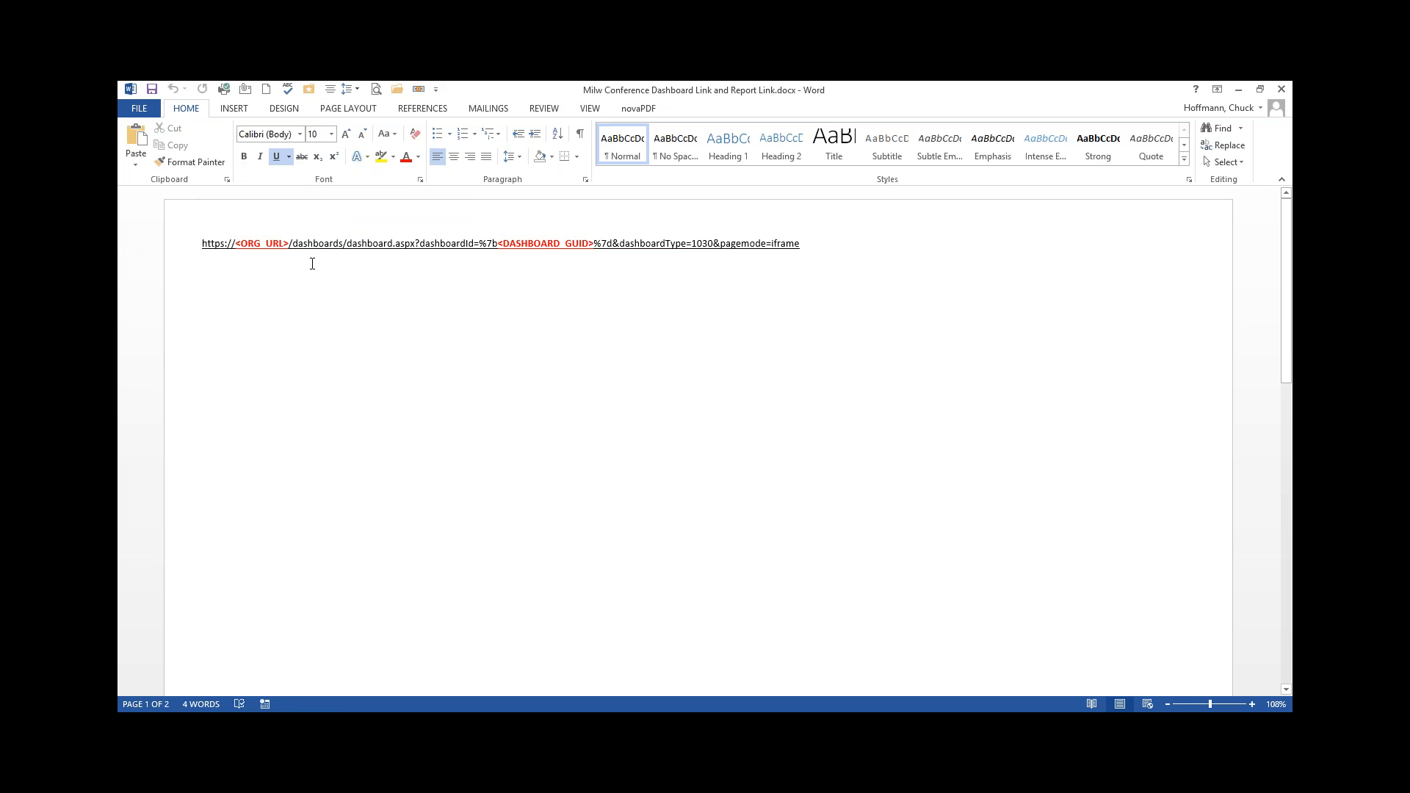
# Step: Replace the <ORG_URL> placeholder in the link with the copied host name and remove the extra space before it
pyautogui.press('Up')
pyautogui.press('Left')
pyautogui.press('Left')
pyautogui.hotkey('shift', 'Right')
pyautogui.hotkey('shift', 'Right')
pyautogui.hotkey('shift', 'Right')
pyautogui.hotkey('shift', 'Right')
pyautogui.hotkey('shift', 'Right')
pyautogui.hotkey('shift', 'Right')
pyautogui.hotkey('shift', 'Right')
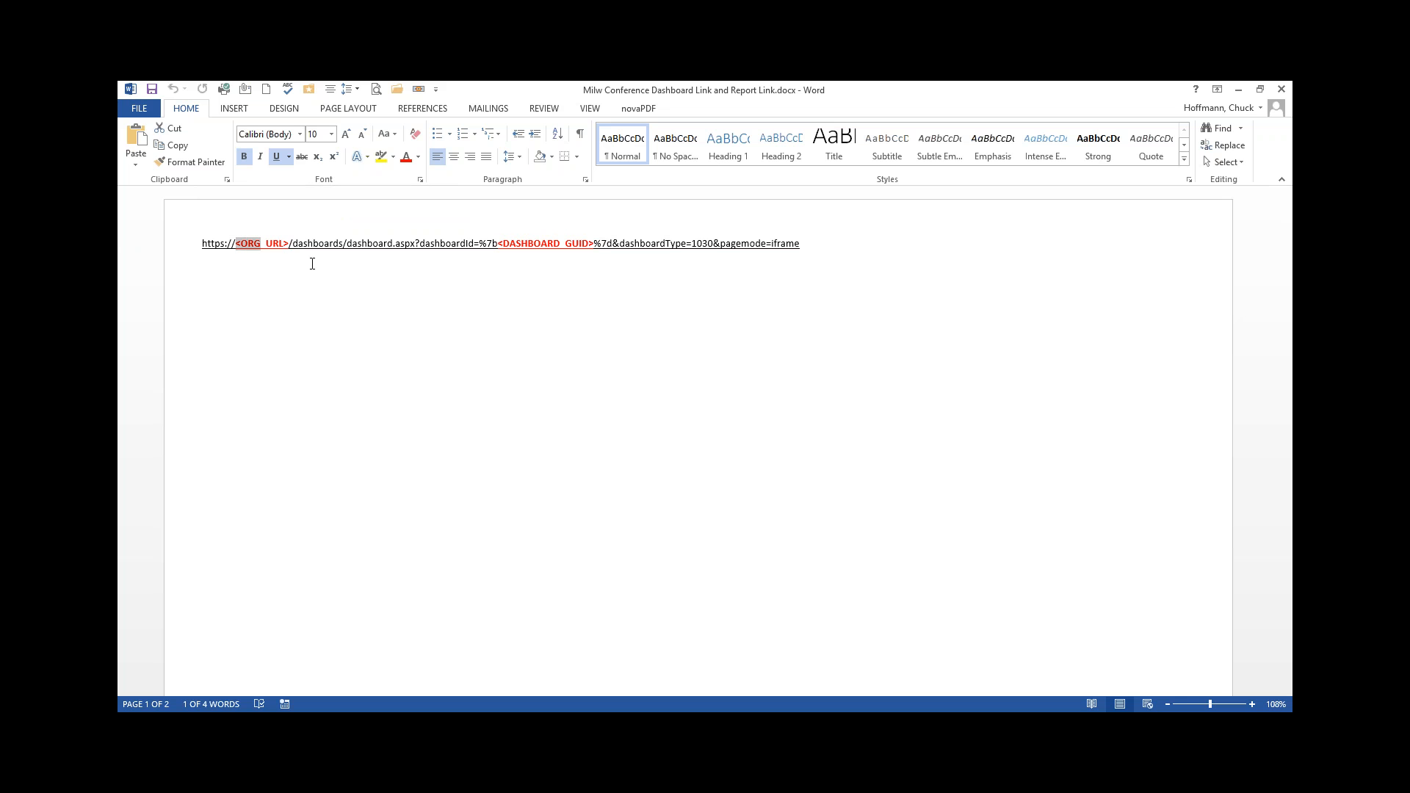
pyautogui.hotkey('shift', 'Right')
pyautogui.hotkey('shift', 'Right')
pyautogui.rightClick(262, 243)
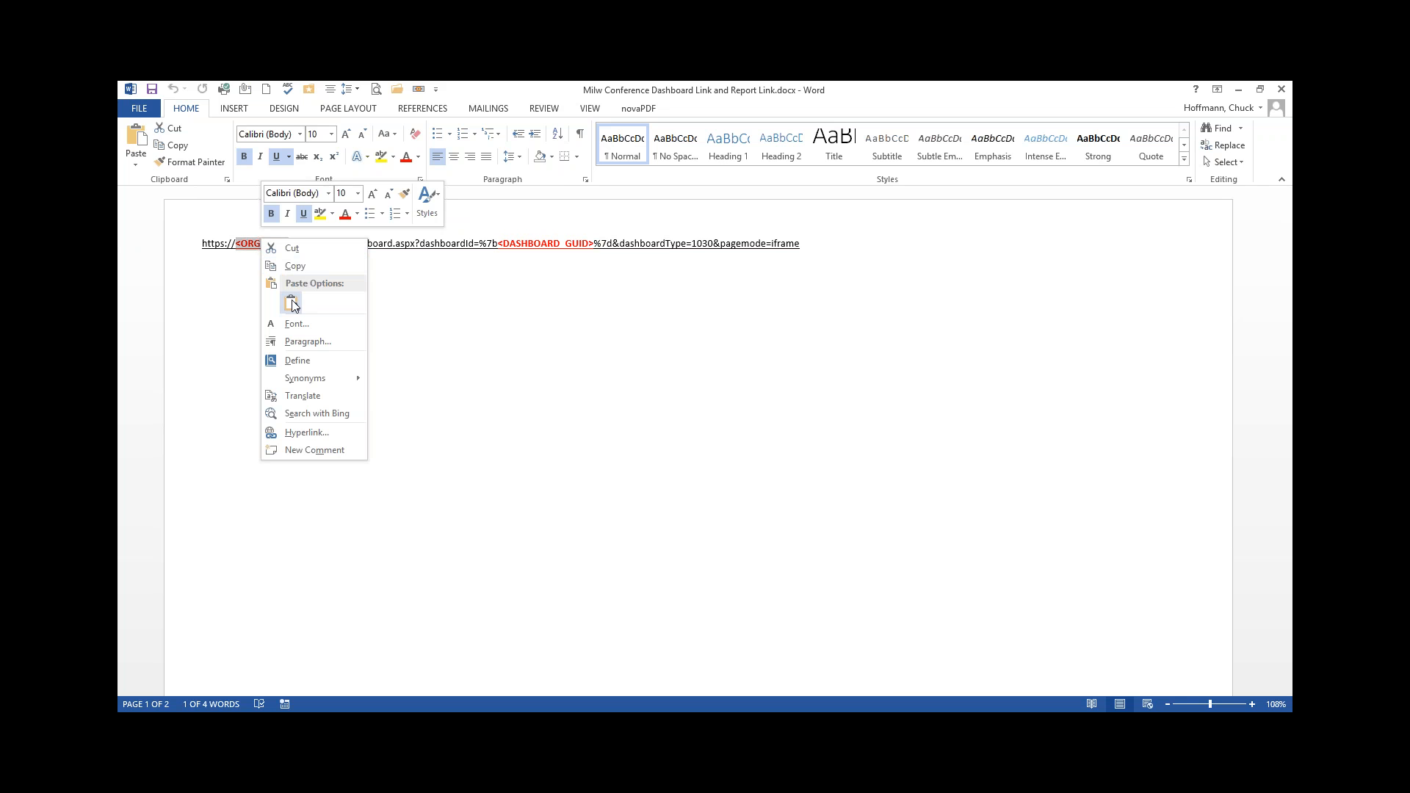
pyautogui.click(292, 304)
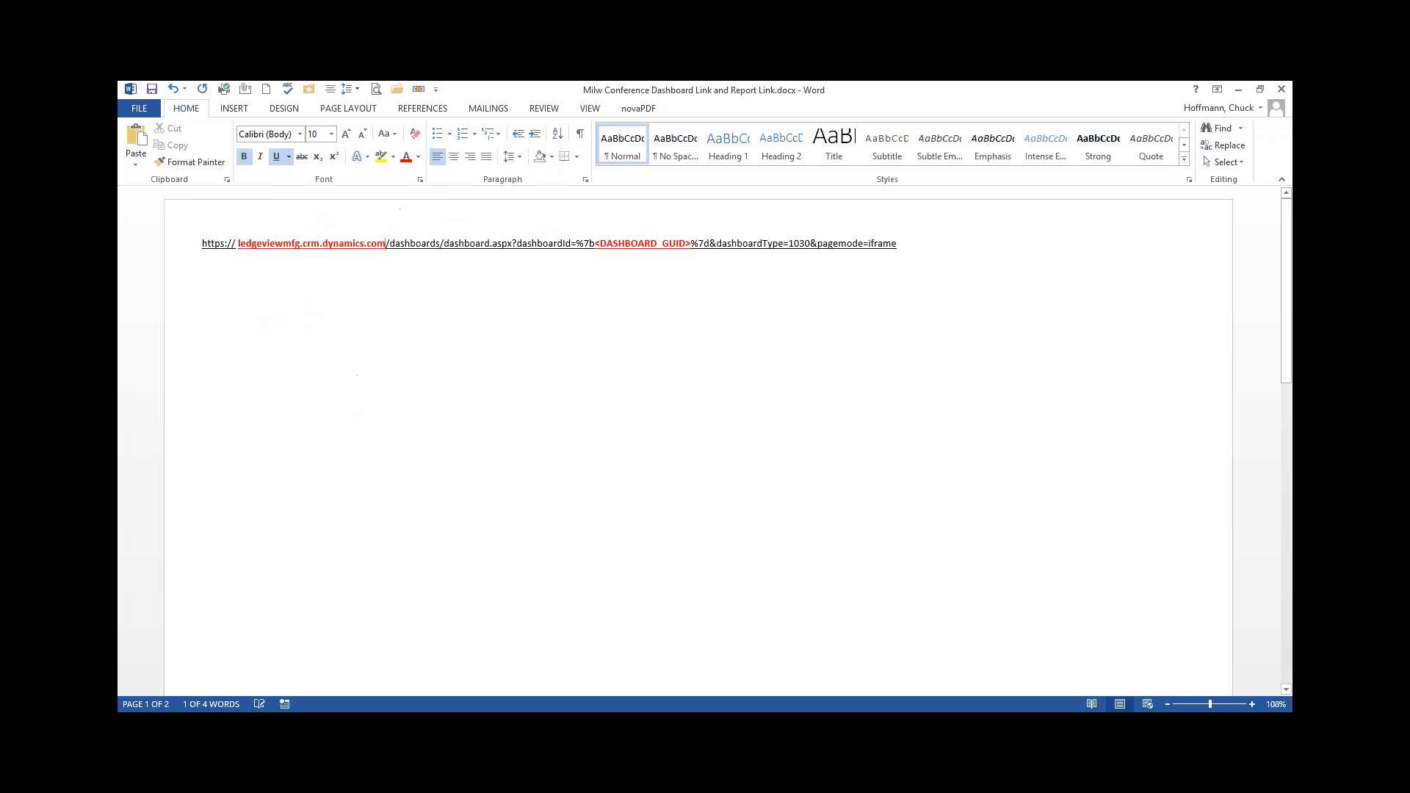
pyautogui.click(237, 243)
pyautogui.press('Delete')
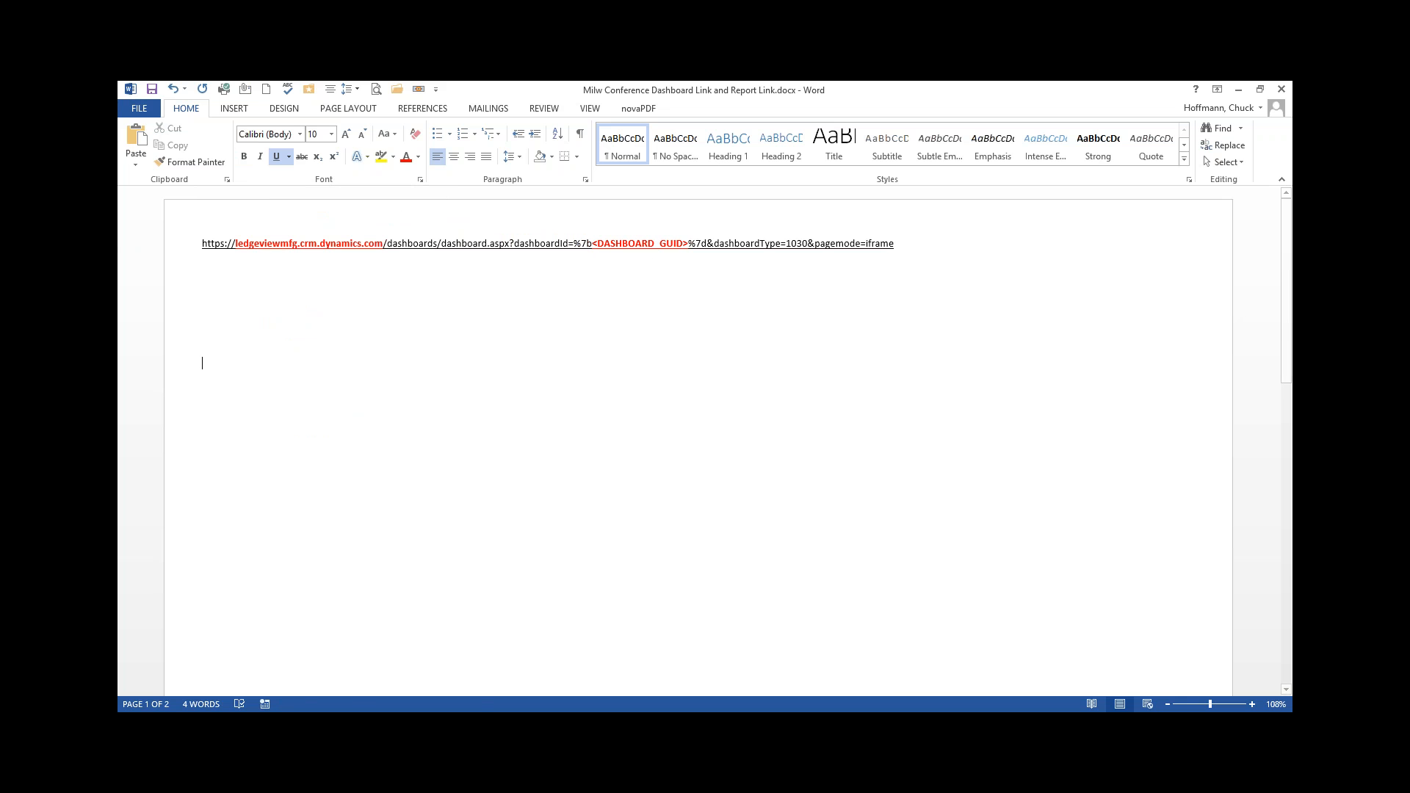
# Step: Switch back to the Dynamics CRM Default Solution window and display its dashboards
pyautogui.moveTo(313, 724)
pyautogui.click(387, 673)
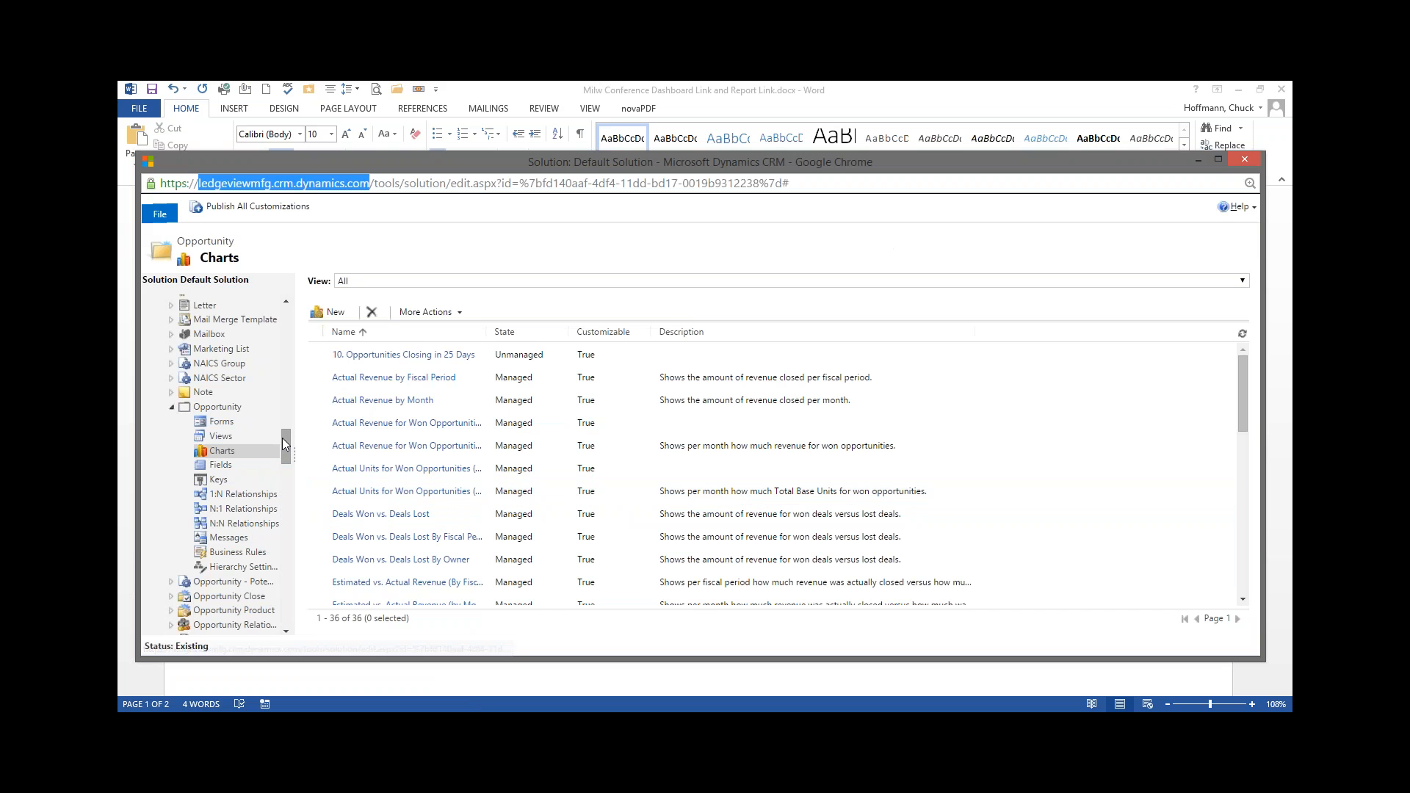
pyautogui.moveTo(284, 439); pyautogui.dragTo(285, 603)
pyautogui.click(203, 507)
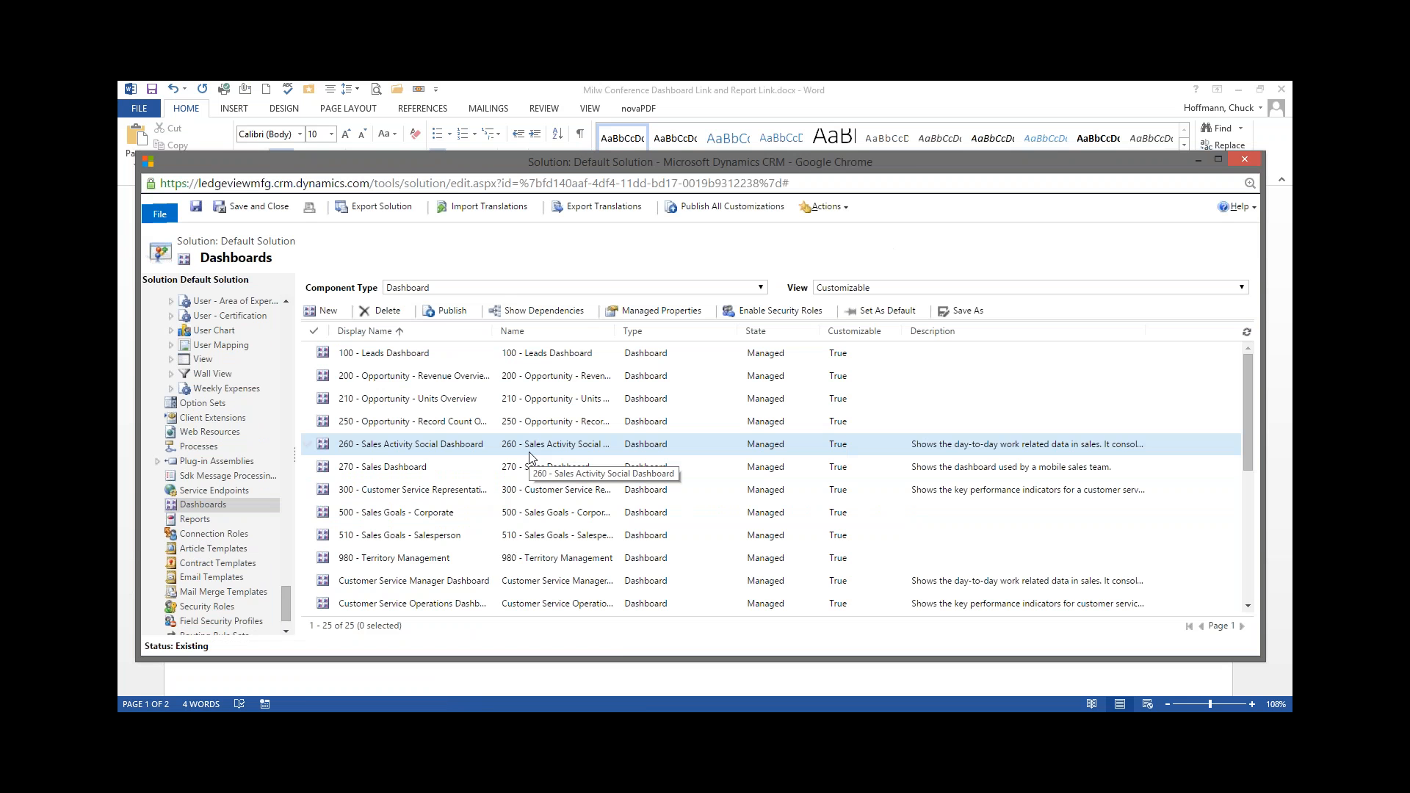
# Step: Open the 100 - Leads Dashboard for editing and widen its window to expose more of the web address
pyautogui.click(471, 357)
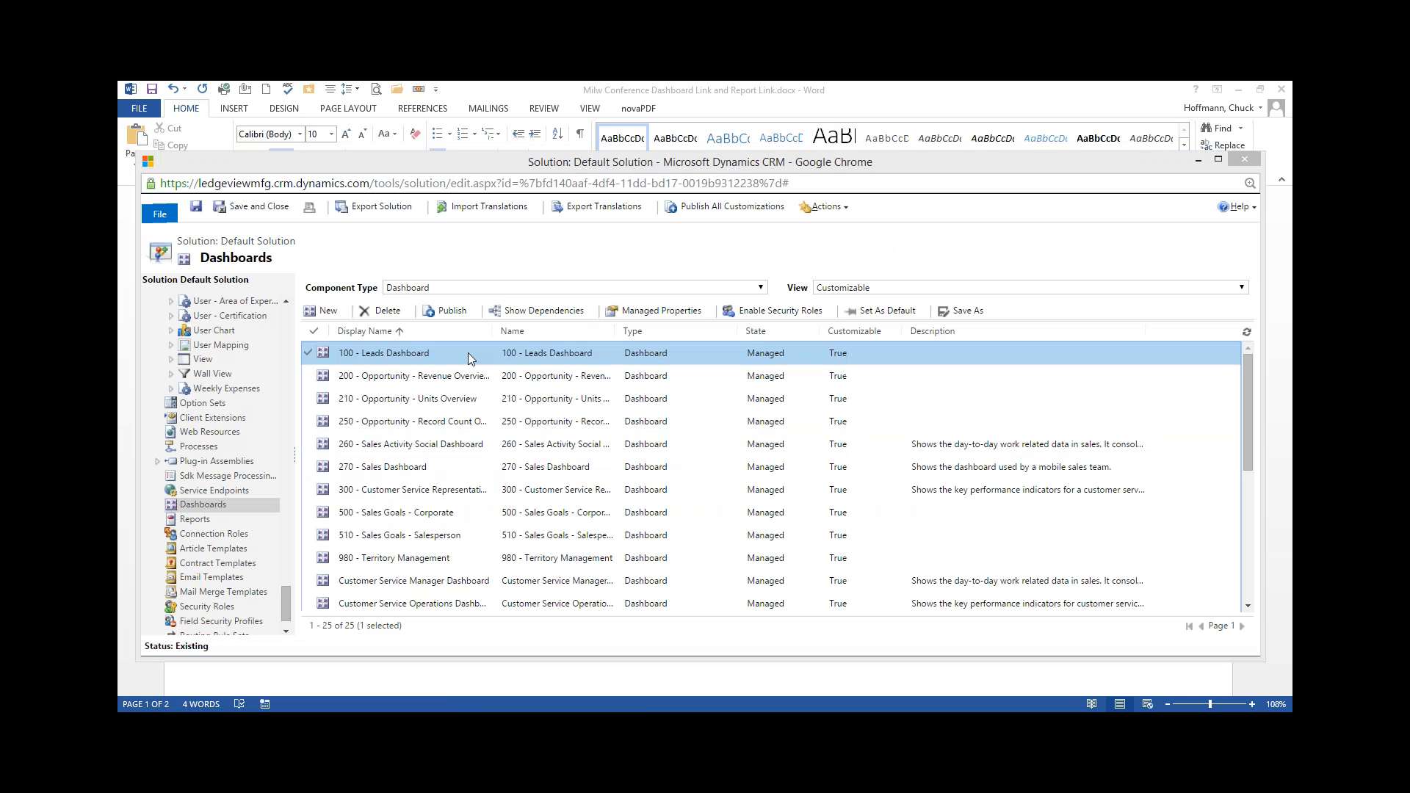
pyautogui.doubleClick(471, 357)
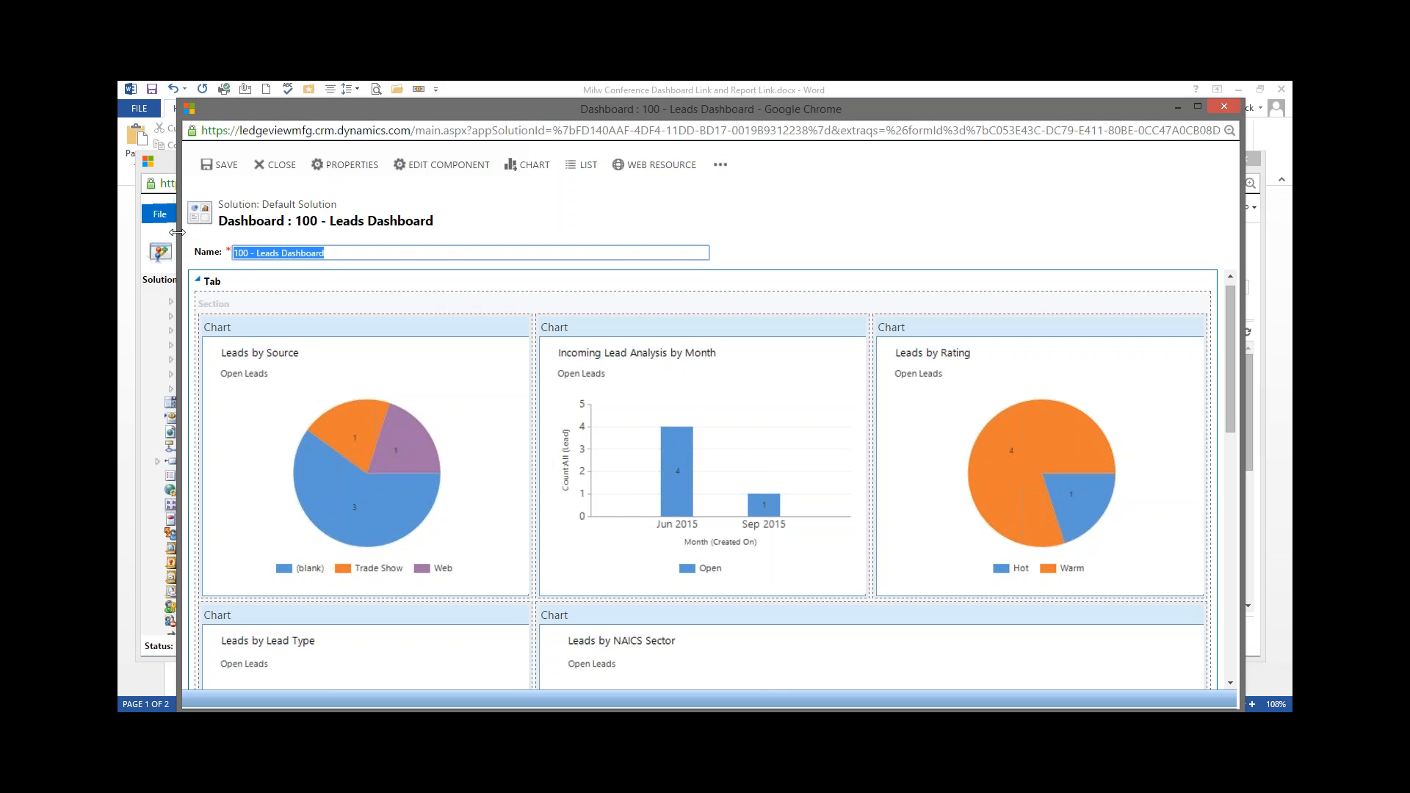
pyautogui.moveTo(175, 232); pyautogui.dragTo(121, 232)
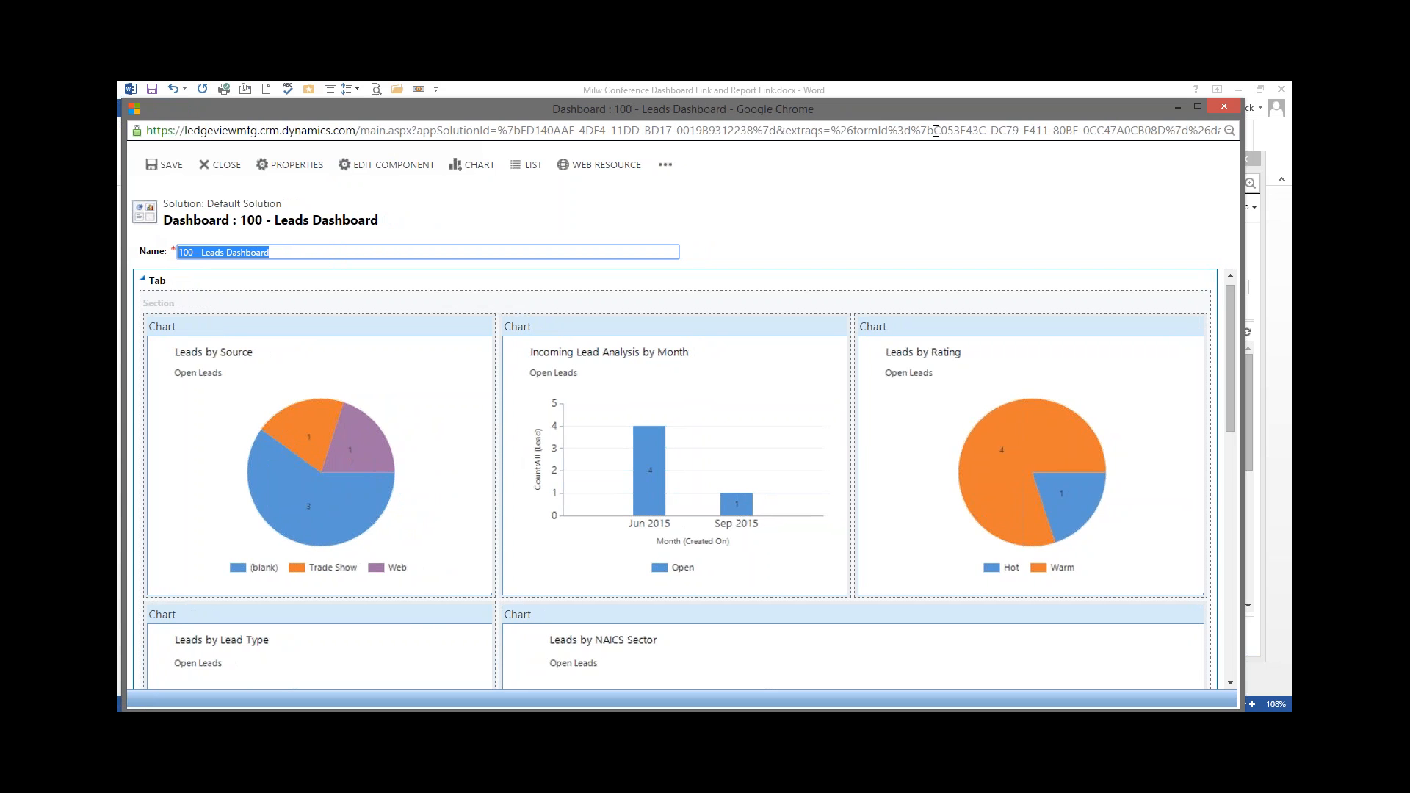
# Step: Copy the Leads Dashboard's form GUID from its web address and switch to the dashboard link document in Word
pyautogui.moveTo(936, 130); pyautogui.dragTo(1166, 130)
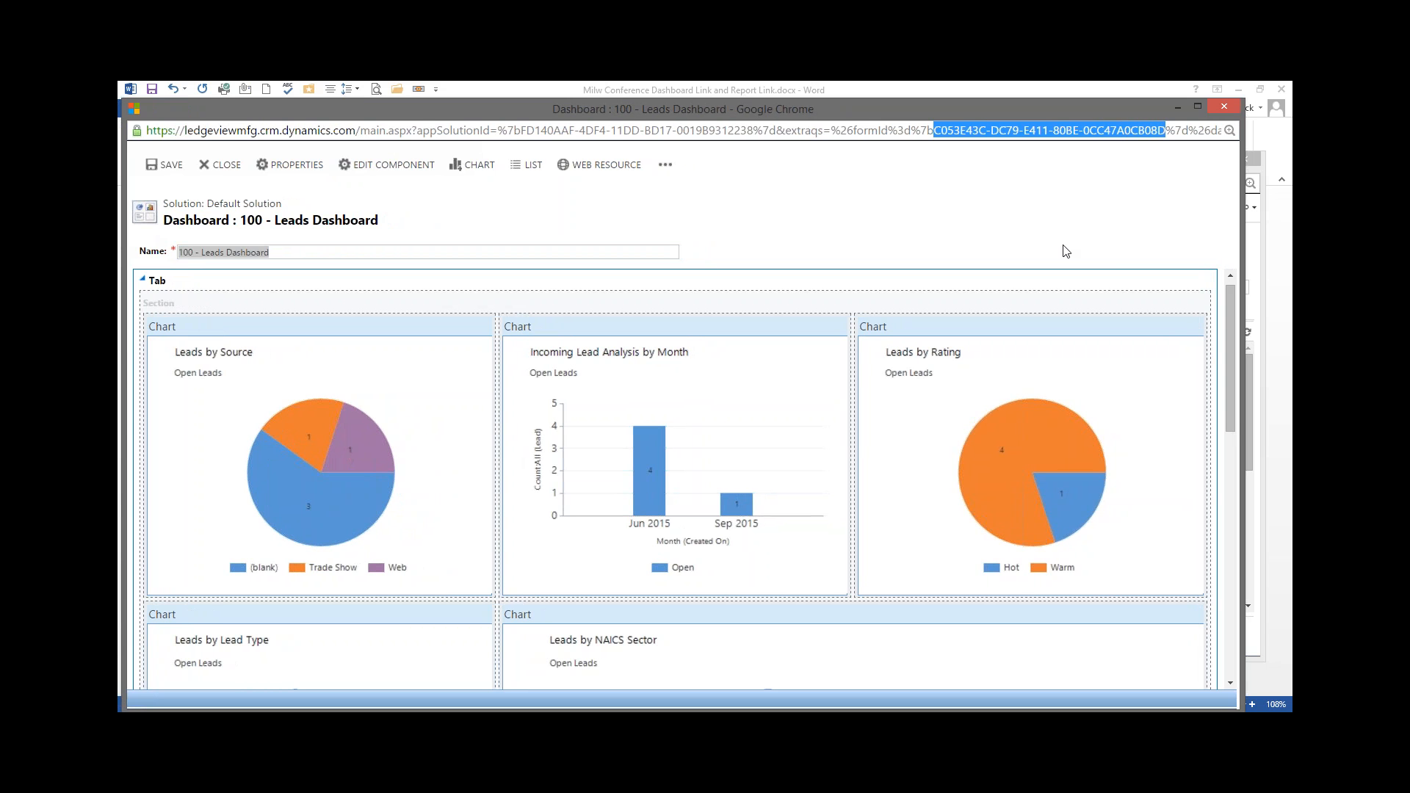
pyautogui.rightClick(1021, 129)
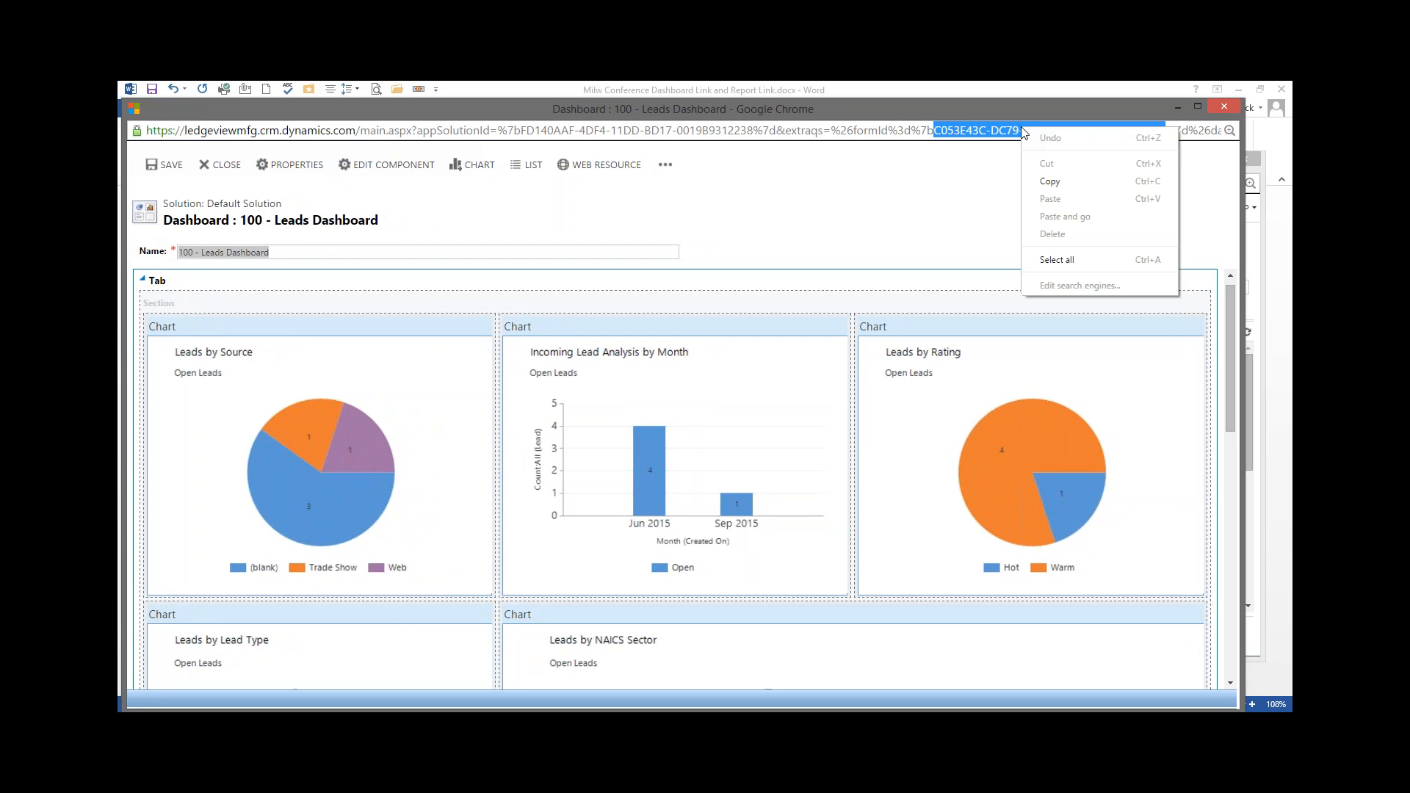
pyautogui.click(1054, 180)
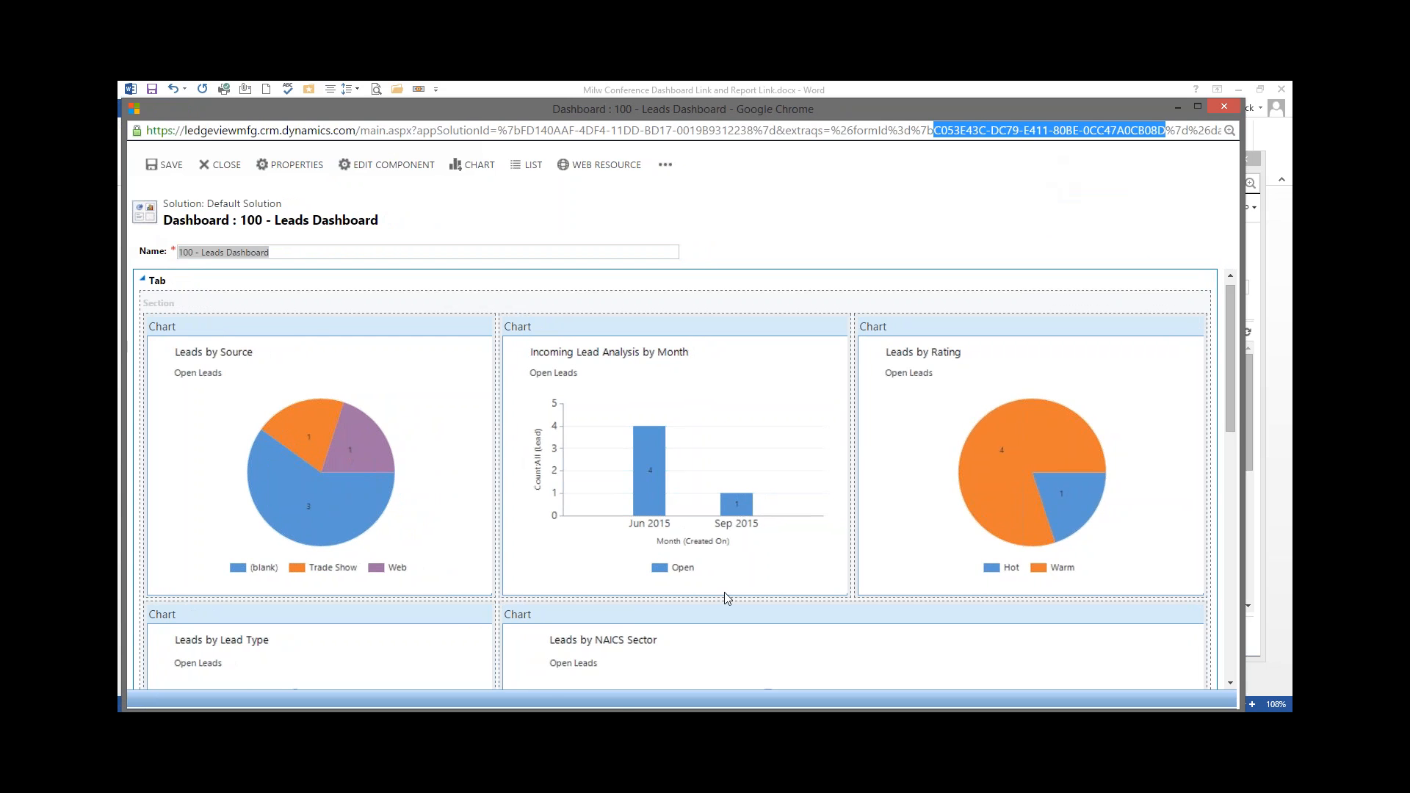
pyautogui.moveTo(561, 698)
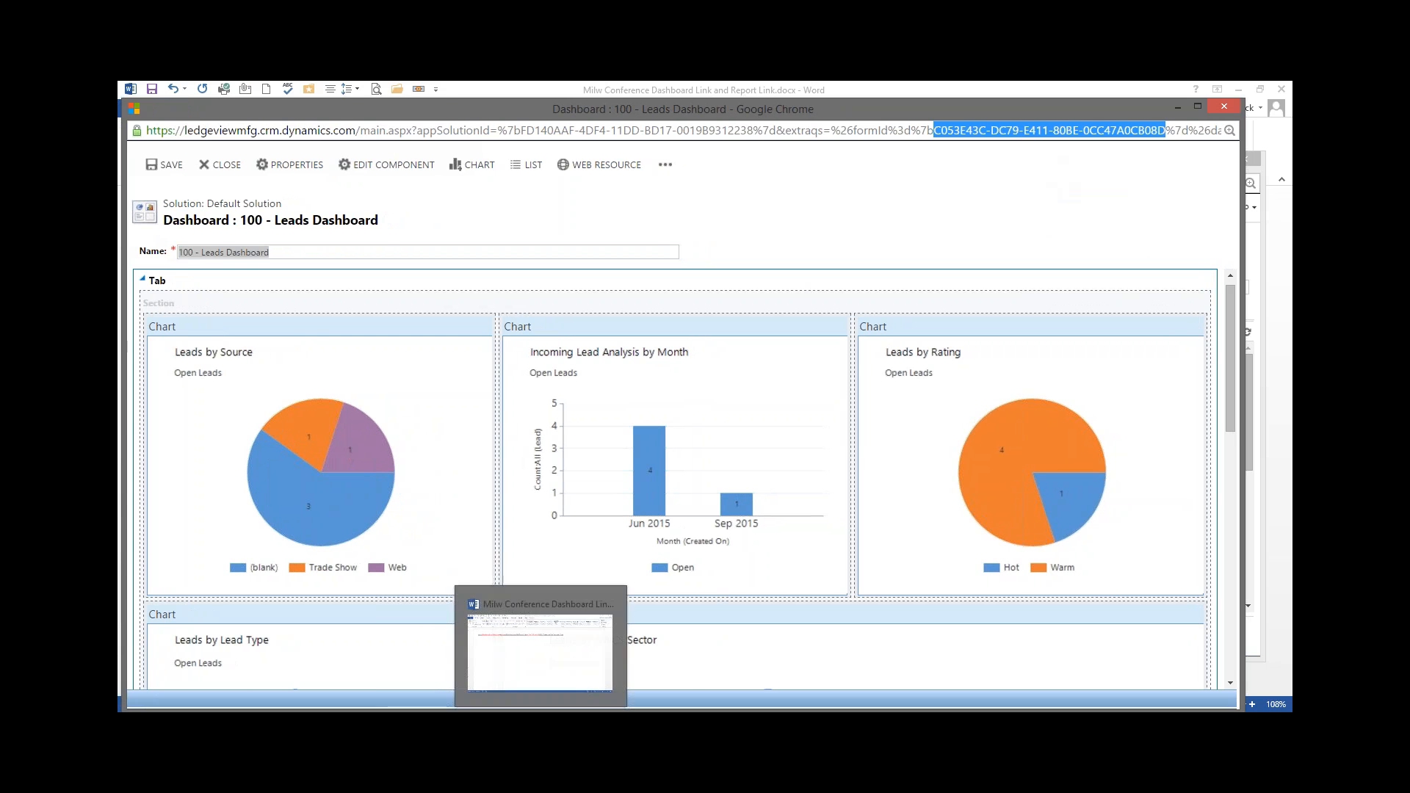
pyautogui.click(529, 646)
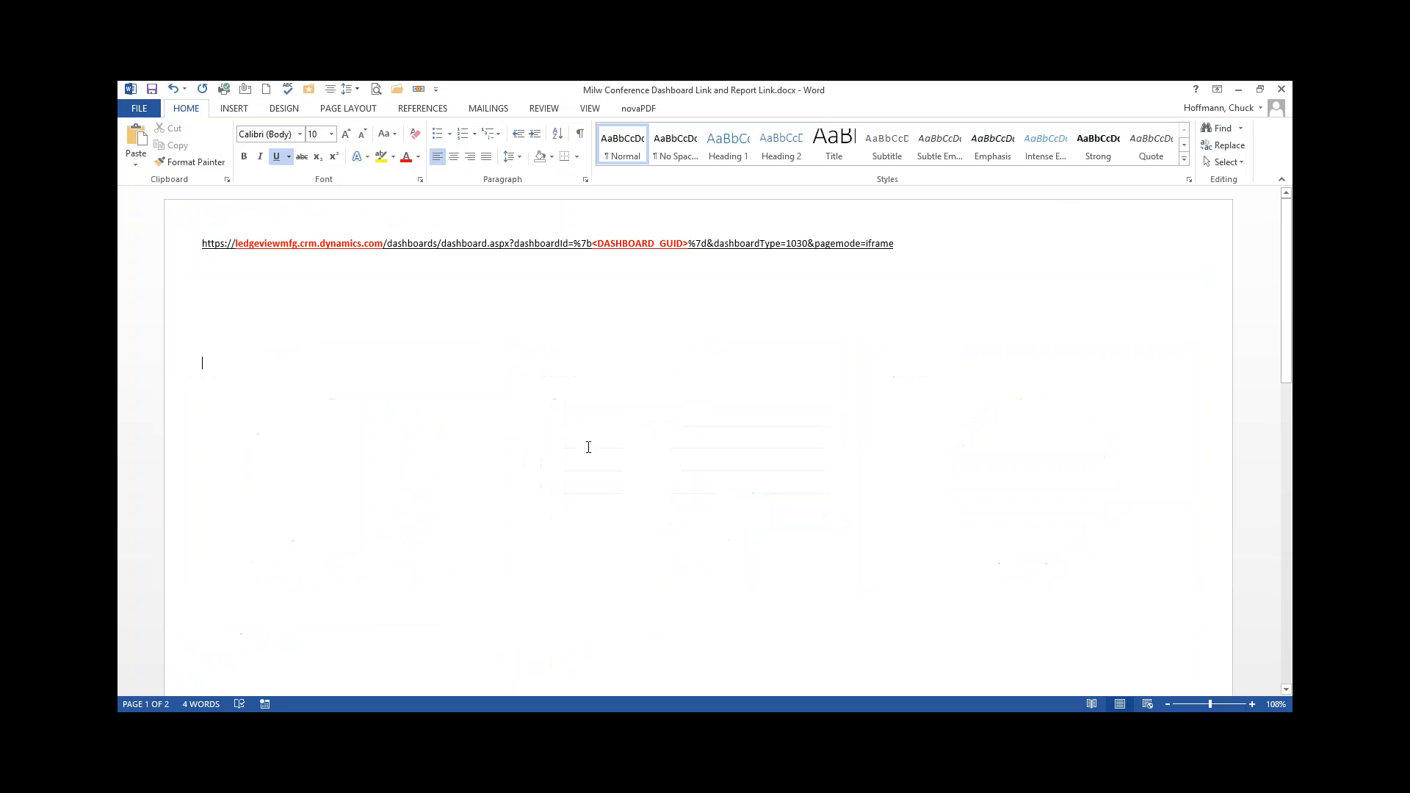
# Step: Replace the <DASHBOARD_GUID> placeholder in the link with the copied dashboard GUID
pyautogui.click(597, 245)
pyautogui.press('Left')
pyautogui.hotkey('shift', 'Right')
pyautogui.hotkey('shift', 'Right')
pyautogui.hotkey('shift', 'Right')
pyautogui.hotkey('shift', 'Right')
pyautogui.hotkey('shift', 'Right')
pyautogui.hotkey('shift', 'Right')
pyautogui.hotkey('shift', 'Right')
pyautogui.hotkey('shift', 'Right')
pyautogui.hotkey('shift', 'Right')
pyautogui.hotkey('shift', 'Right')
pyautogui.hotkey('shift', 'Right')
pyautogui.hotkey('shift', 'Right')
pyautogui.hotkey('shift', 'Right')
pyautogui.hotkey('shift', 'Right')
pyautogui.hotkey('shift', 'Right')
pyautogui.hotkey('shift', 'Right')
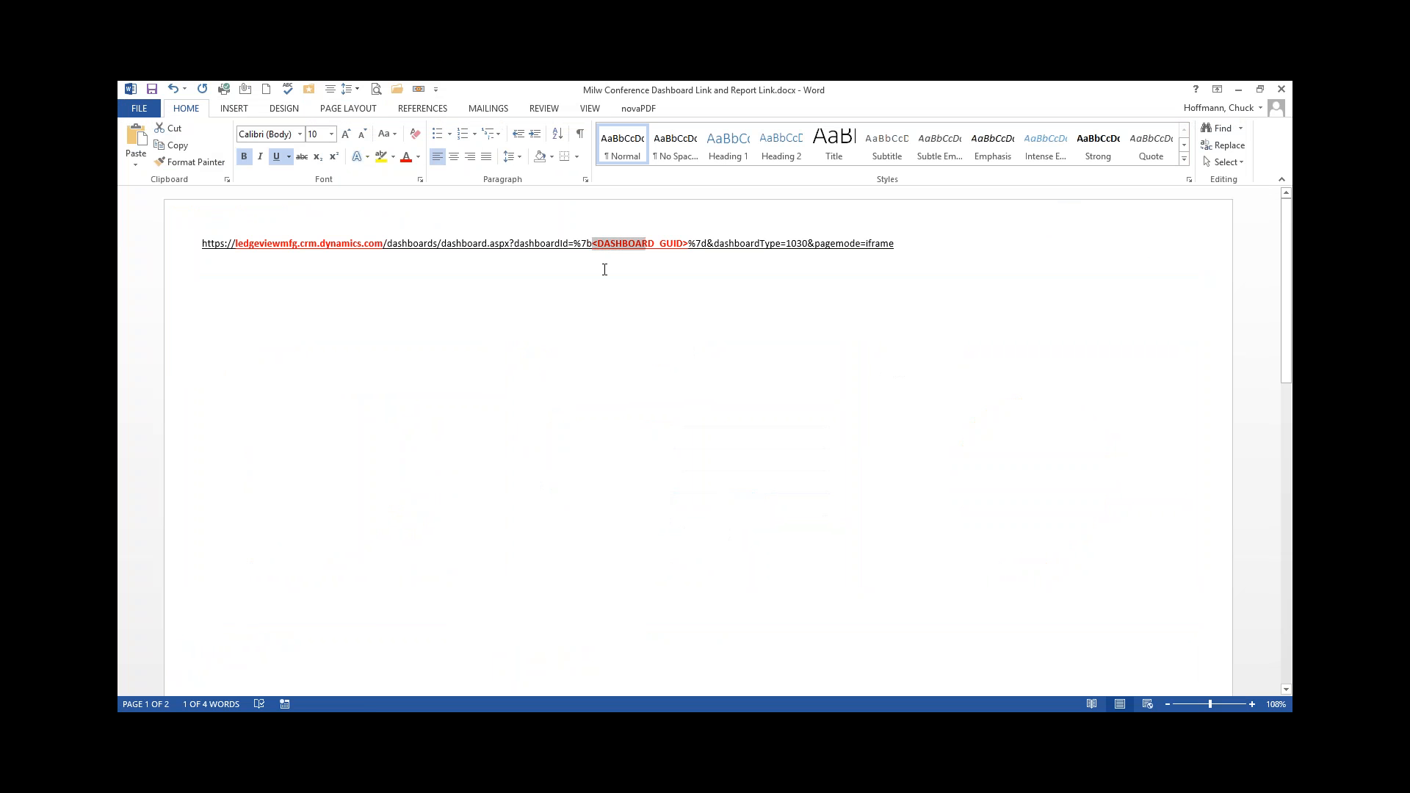
pyautogui.hotkey('shift', 'Left')
pyautogui.rightClick(635, 246)
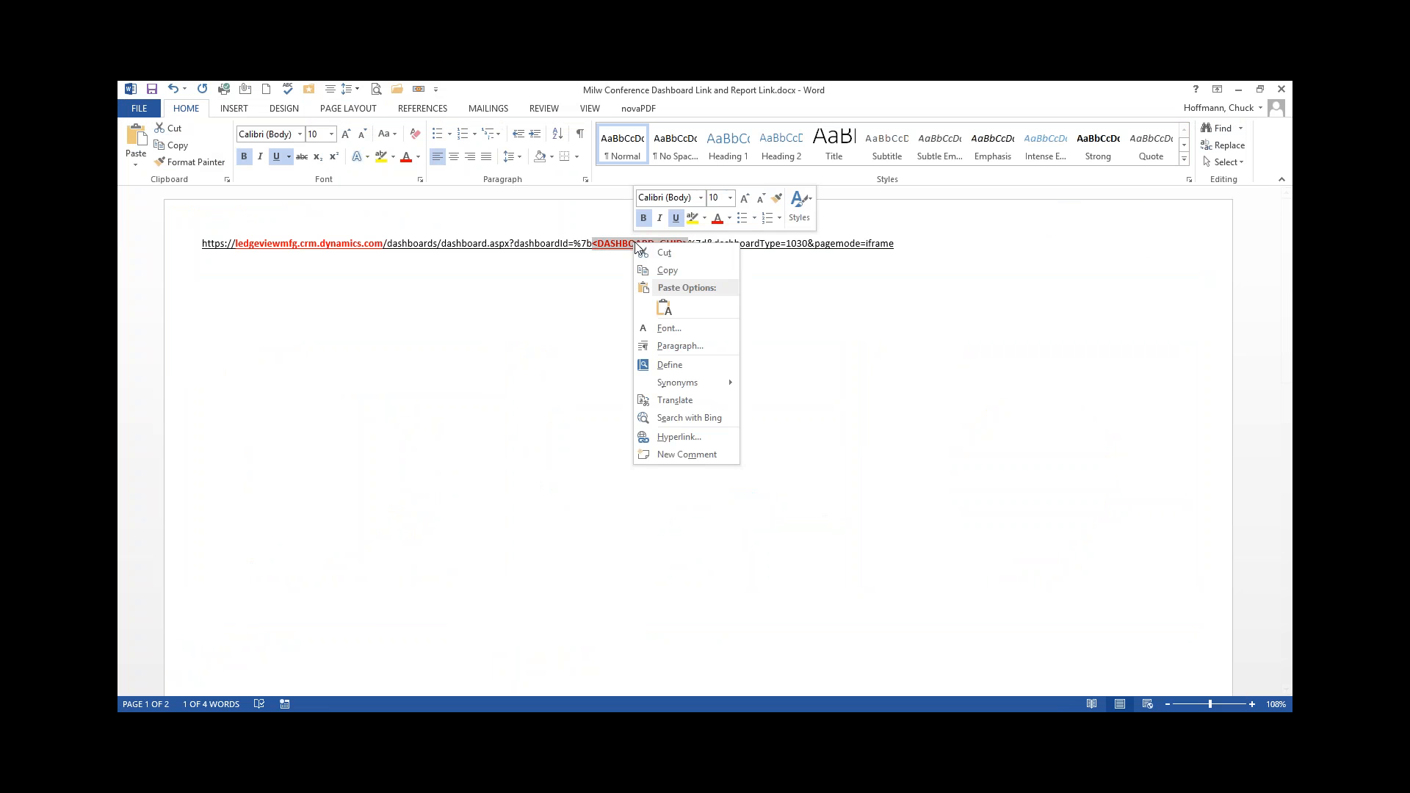
pyautogui.click(664, 308)
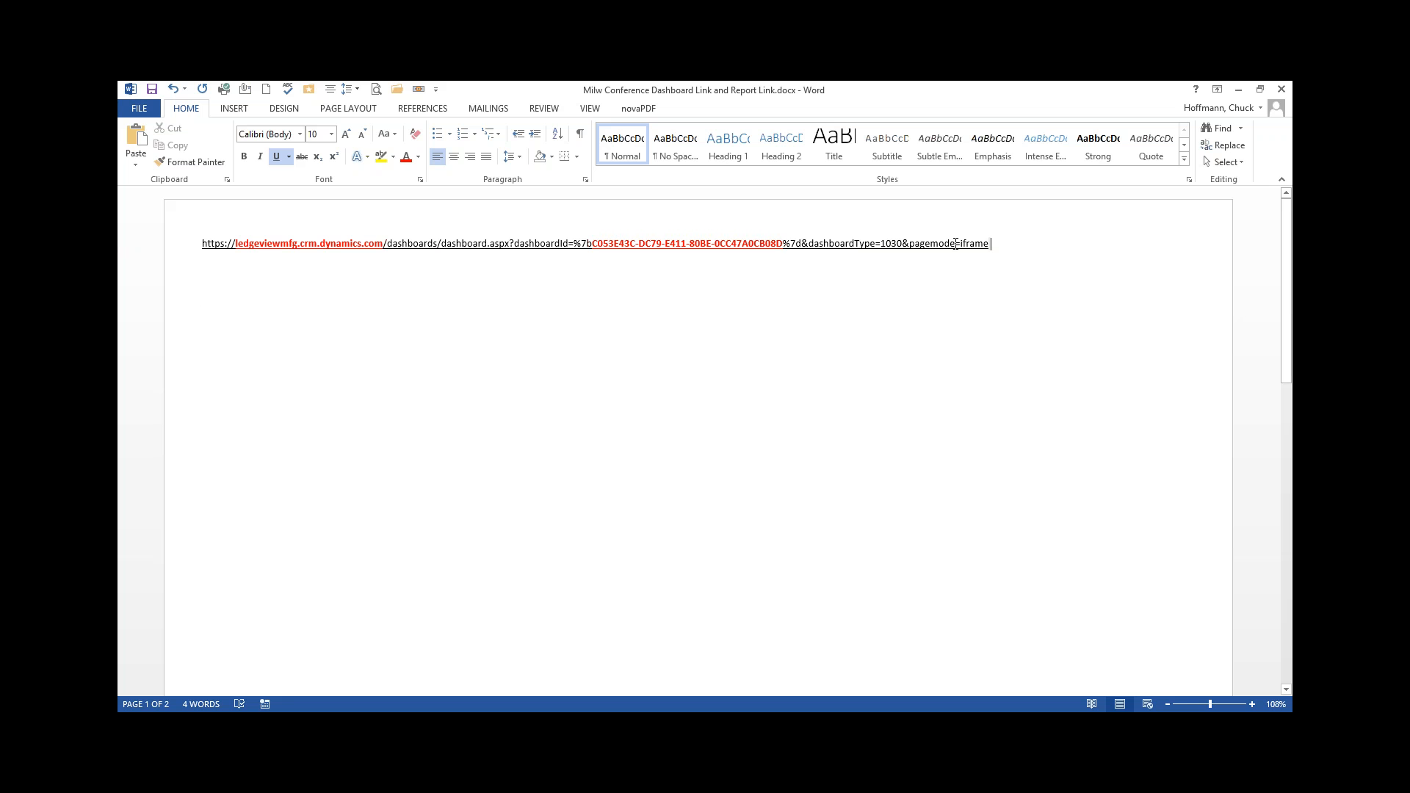
pyautogui.moveTo(956, 244); pyautogui.dragTo(204, 248)
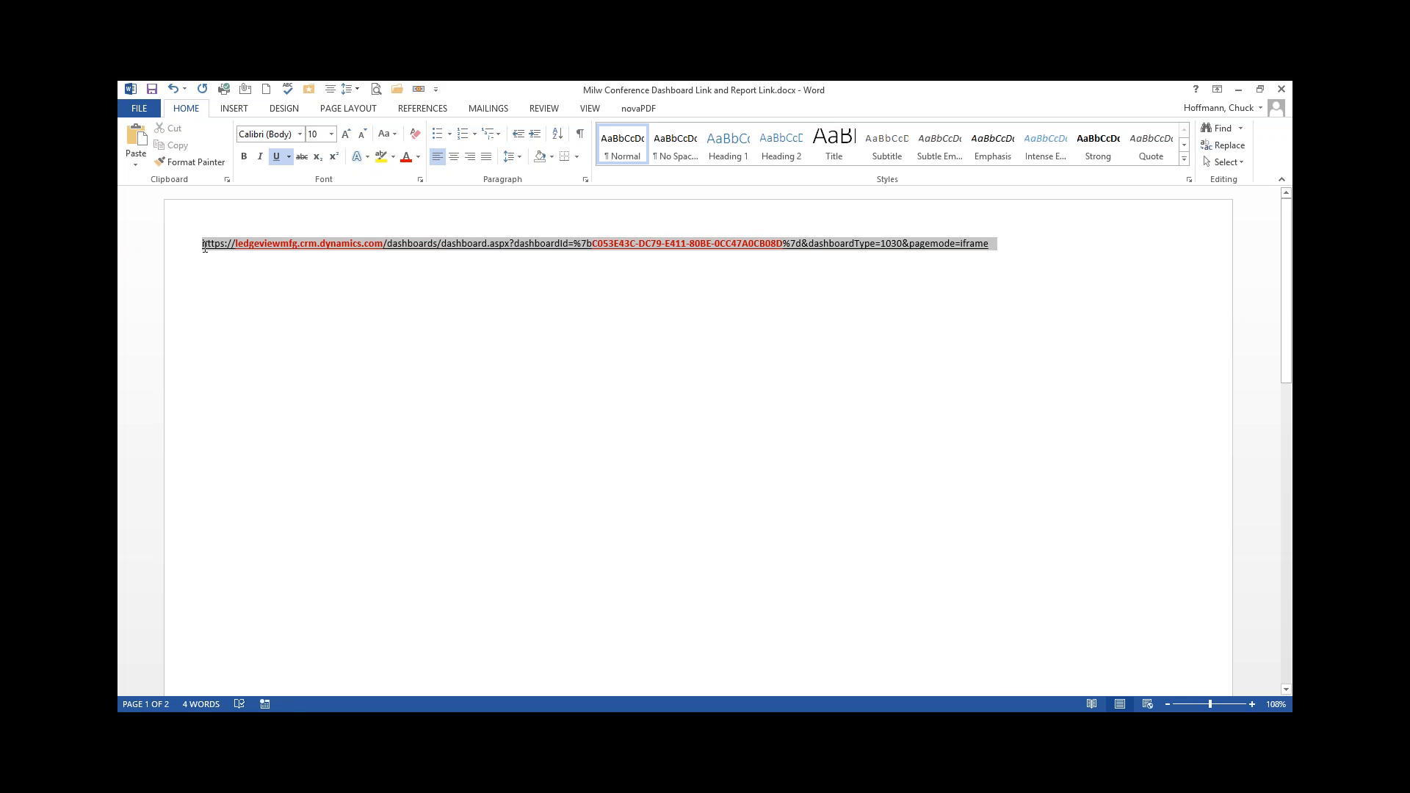
pyautogui.rightClick(432, 244)
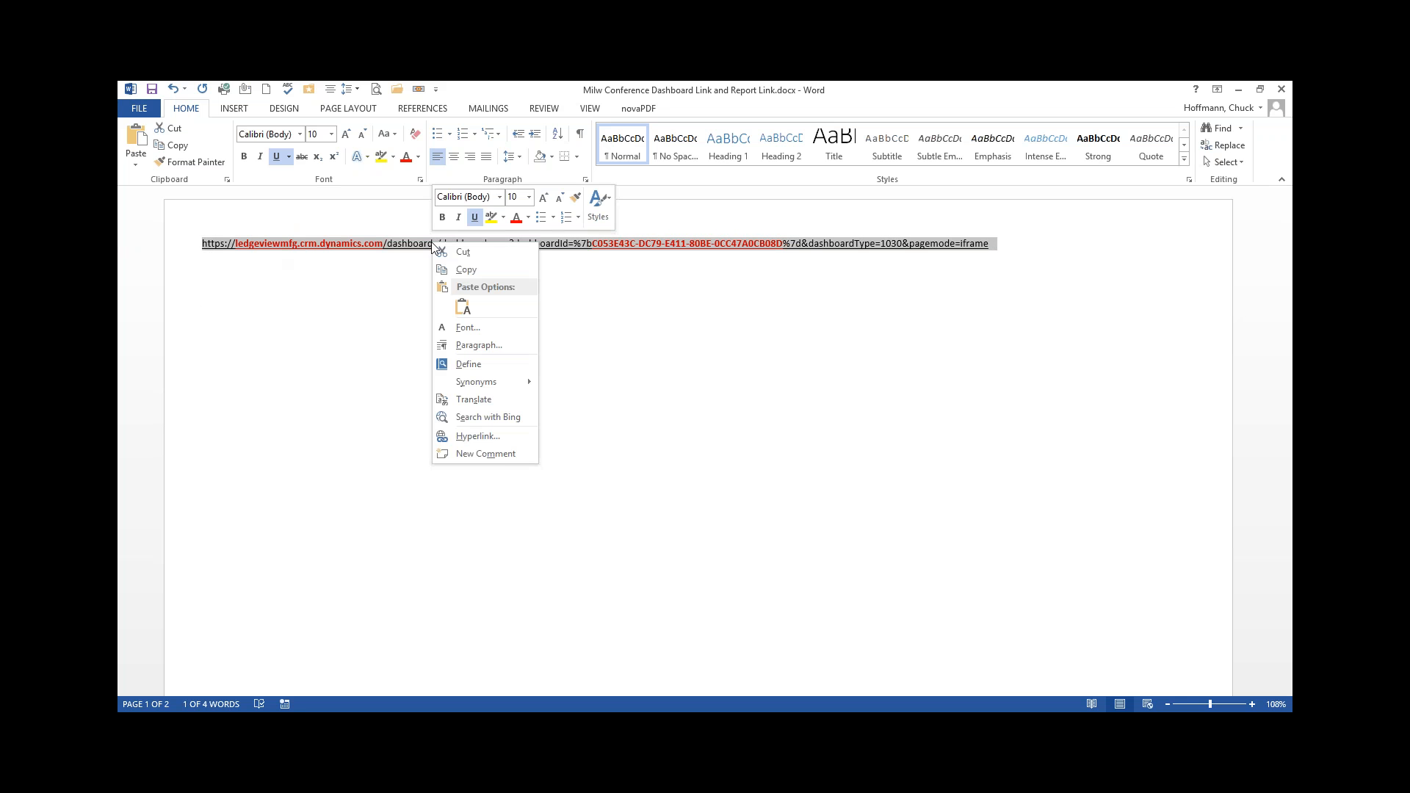
pyautogui.click(464, 307)
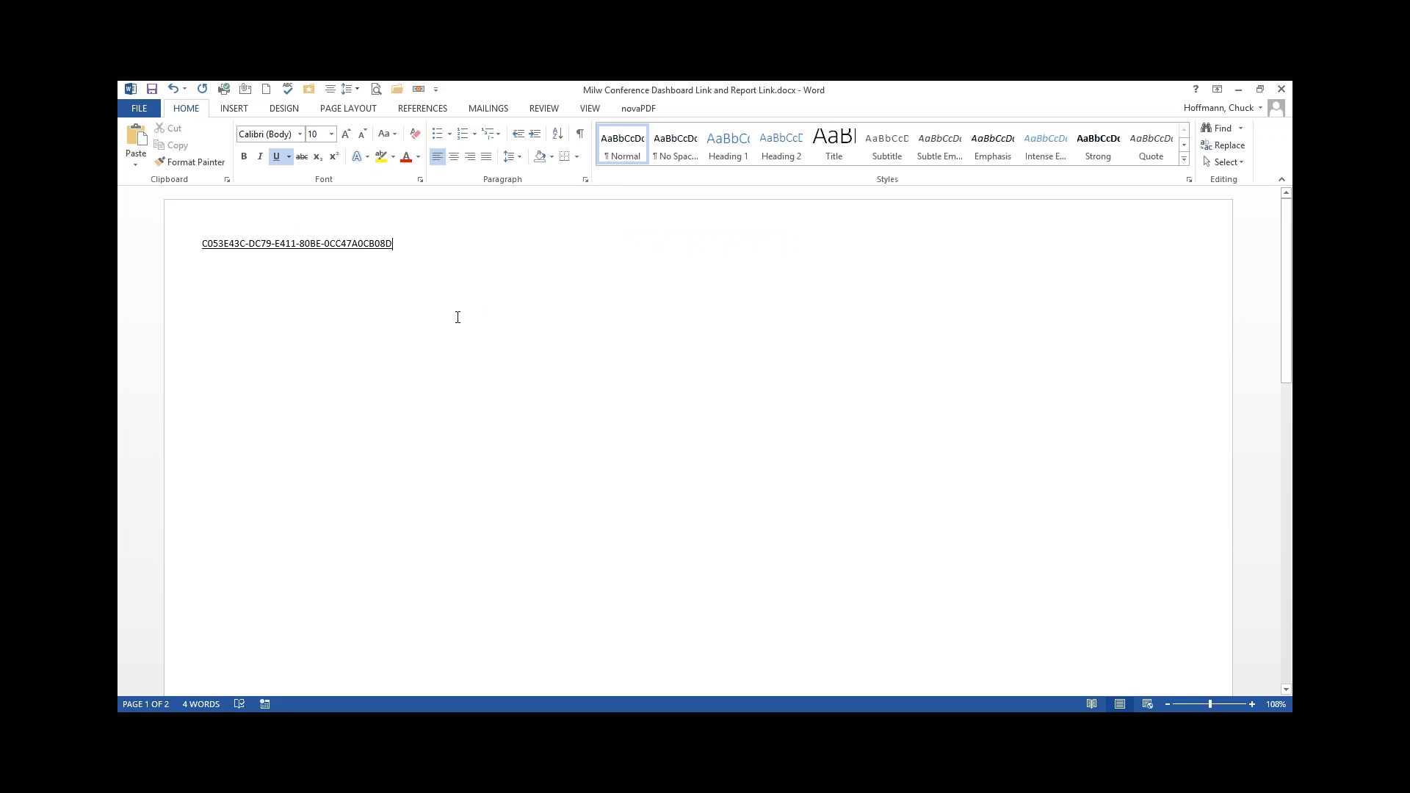
pyautogui.scroll(-3, 371, 445)
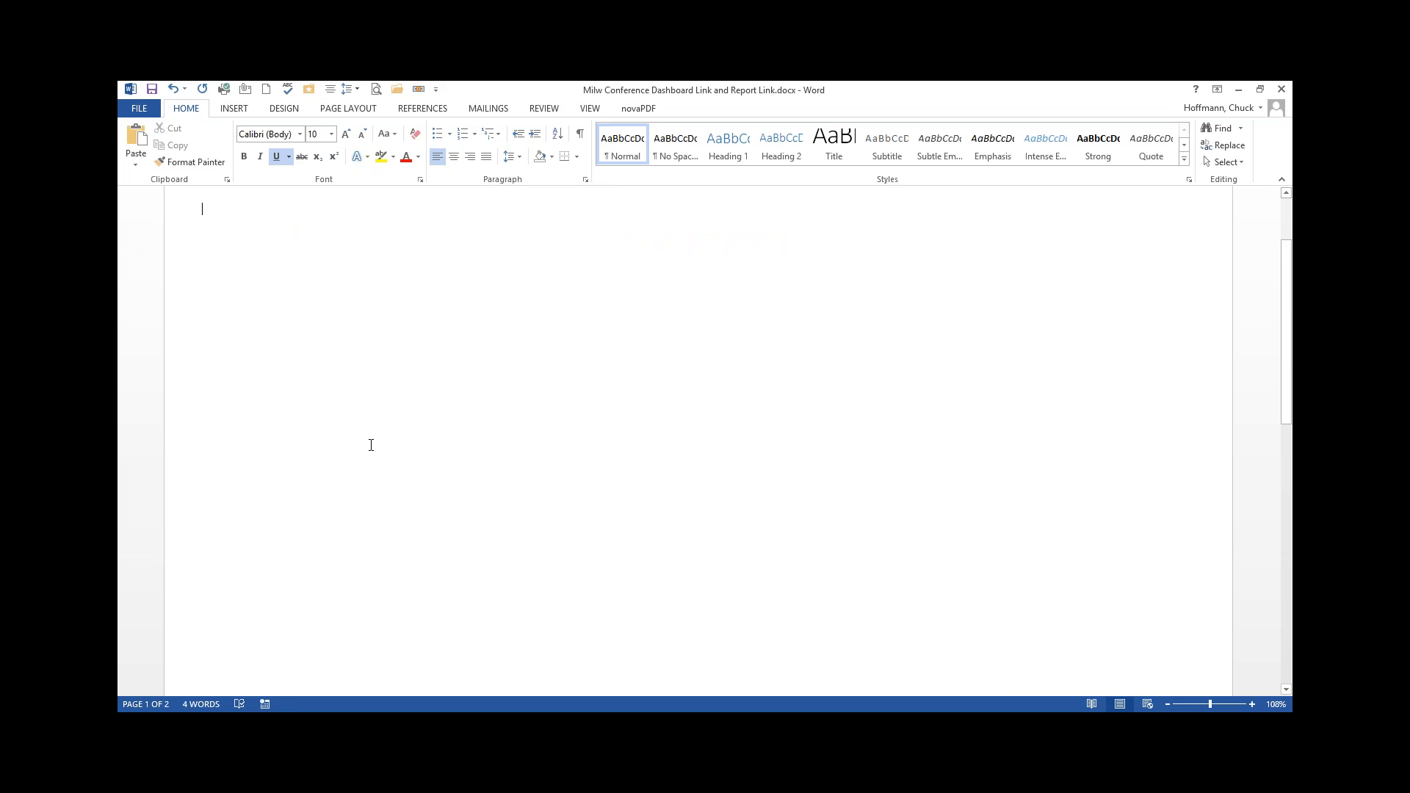
pyautogui.scroll(3, 371, 445)
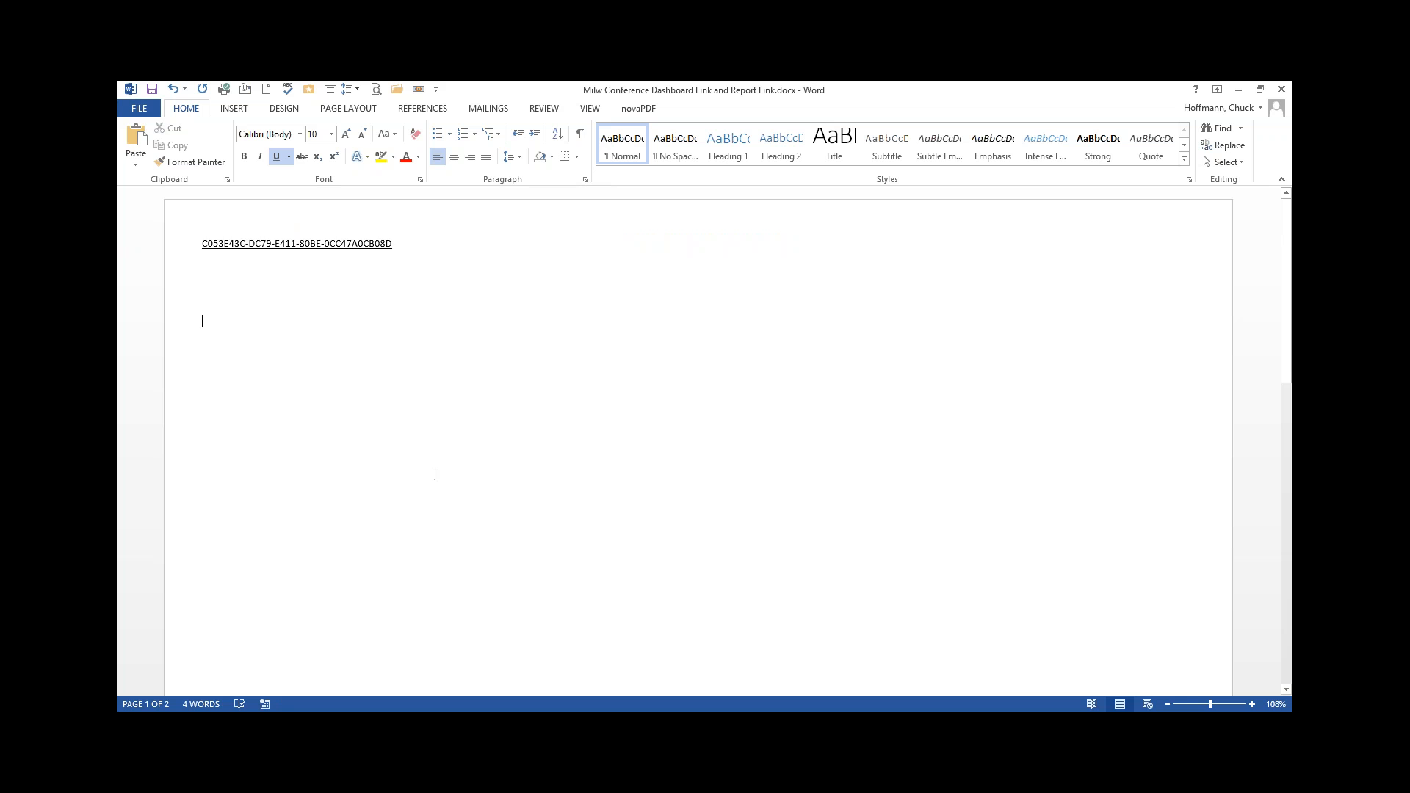
pyautogui.scroll(-10, 434, 474)
pyautogui.scroll(-3, 434, 473)
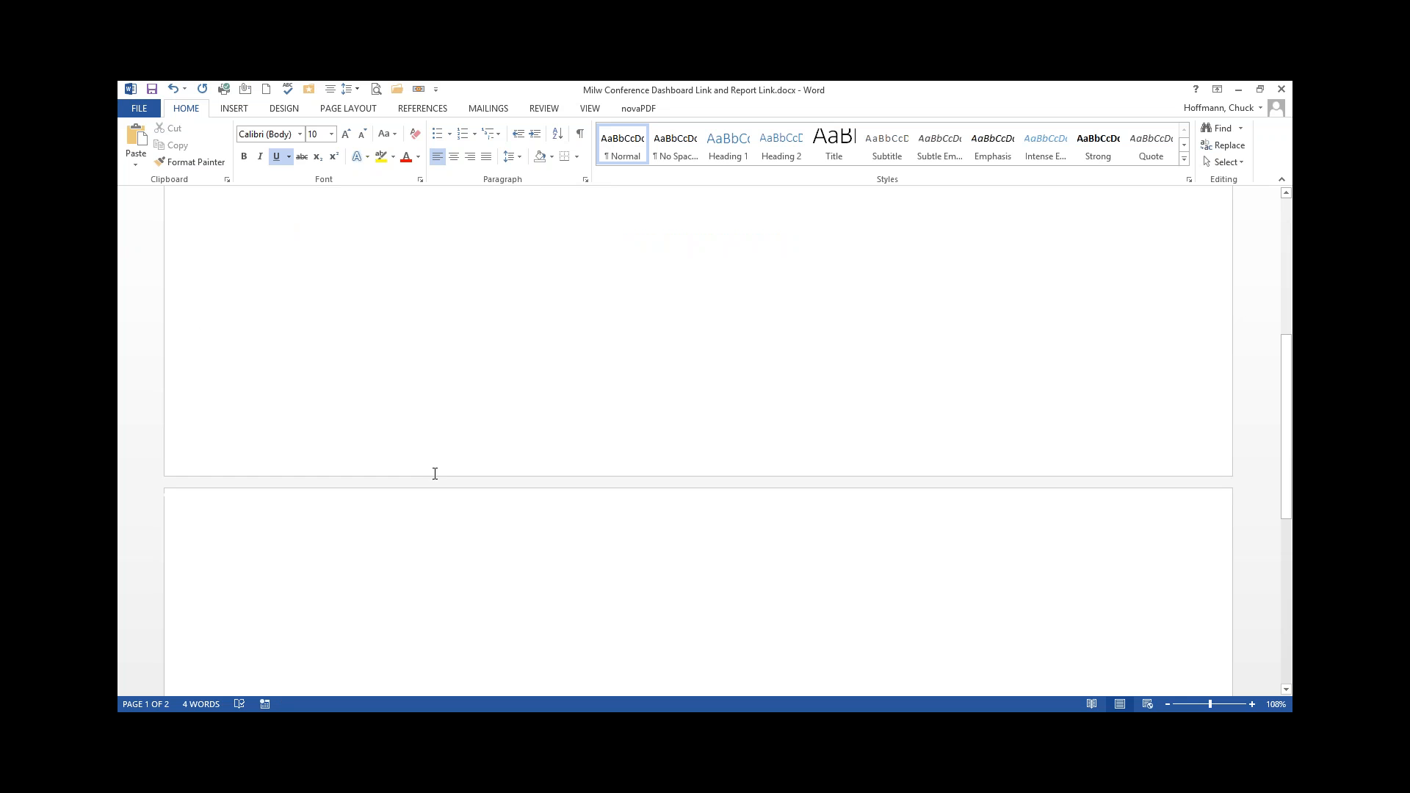
pyautogui.scroll(2, 437, 467)
pyautogui.scroll(11, 436, 462)
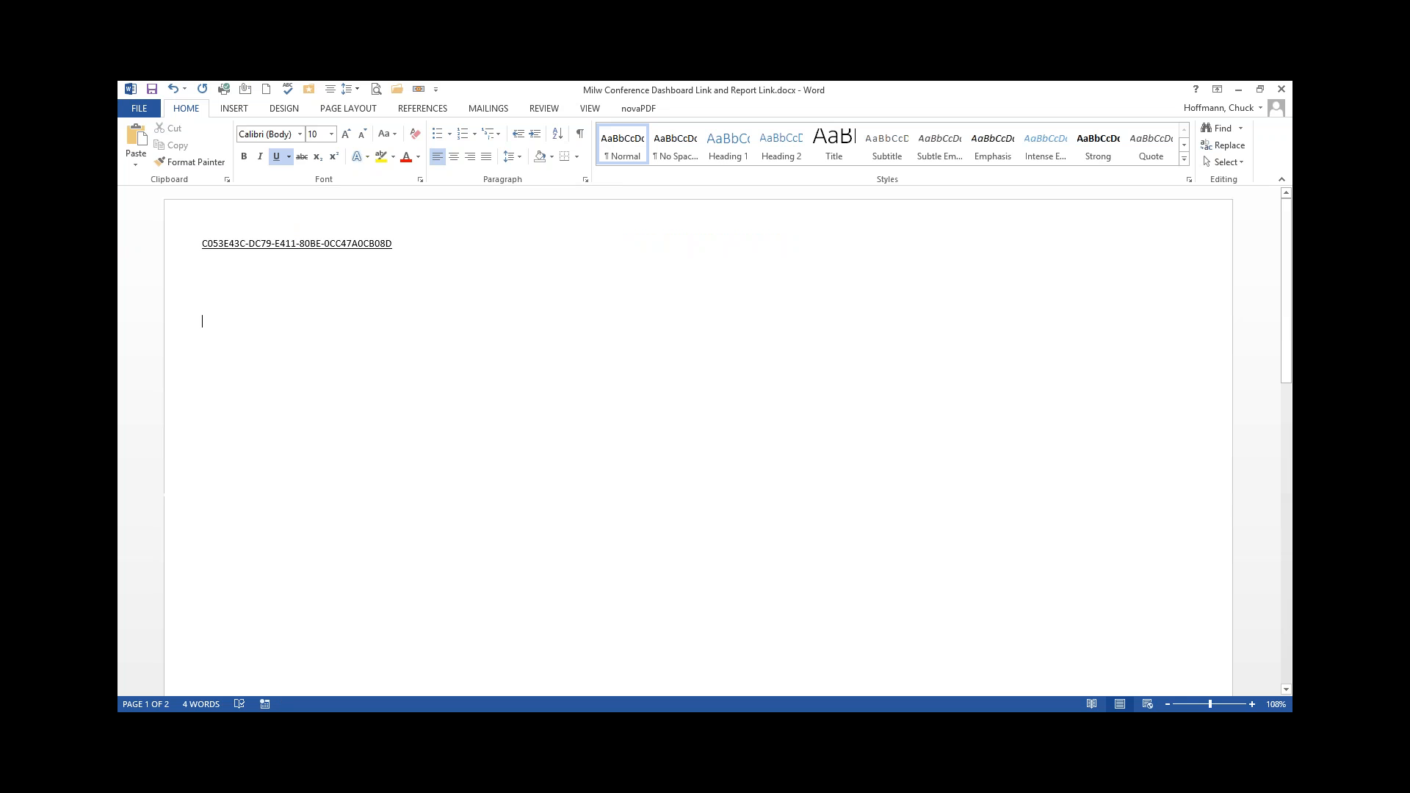
pyautogui.click(174, 89)
pyautogui.click(718, 284)
pyautogui.click(202, 242)
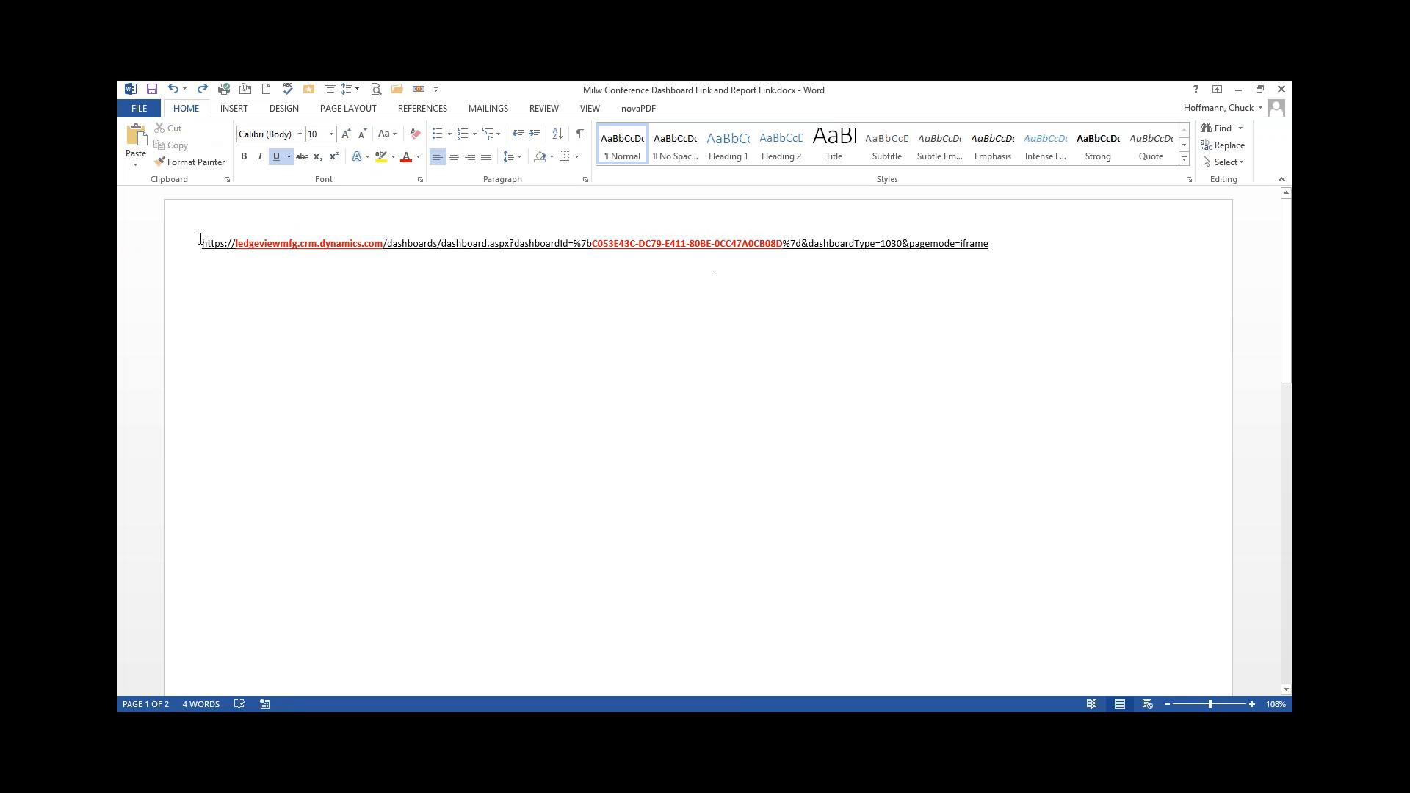
pyautogui.moveTo(238, 247); pyautogui.dragTo(996, 248)
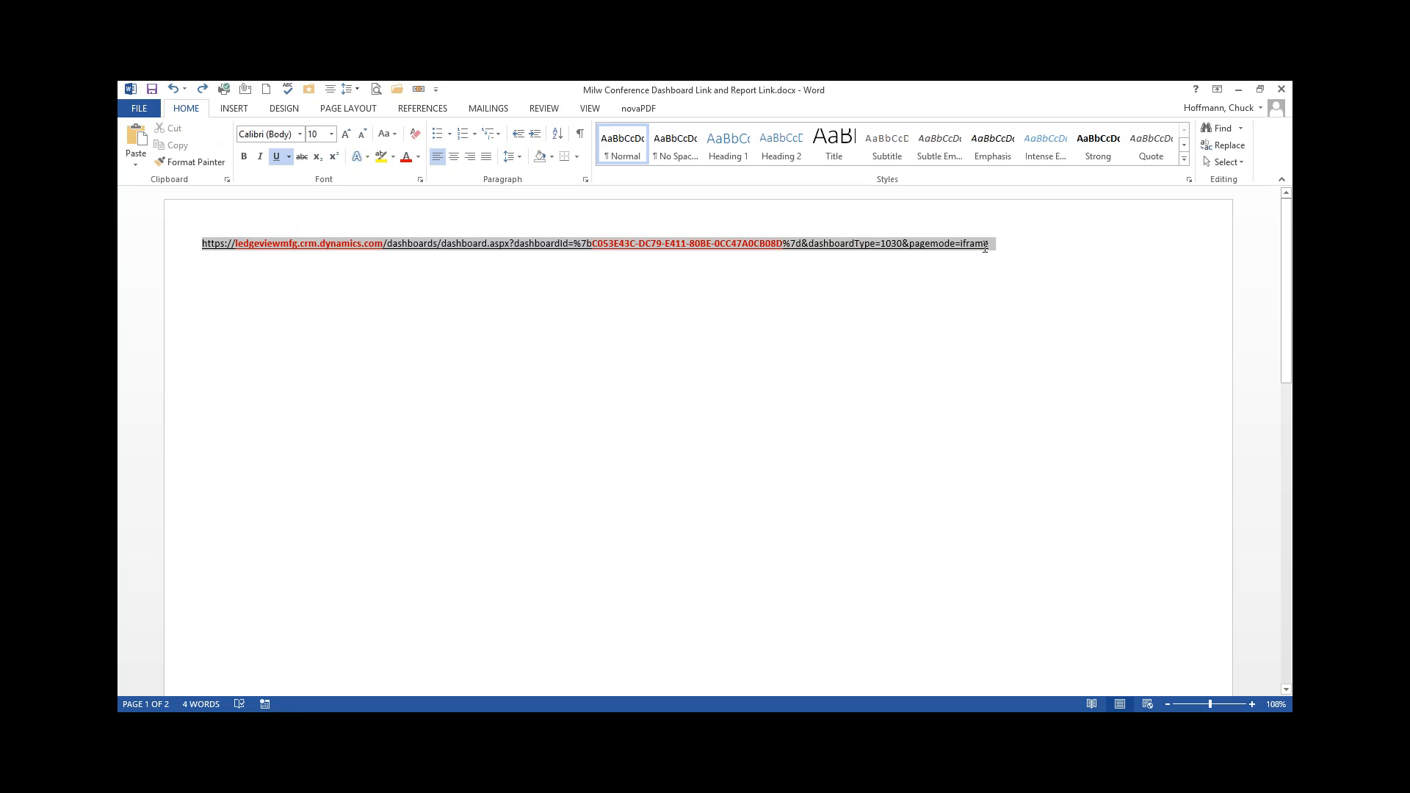
pyautogui.click(172, 146)
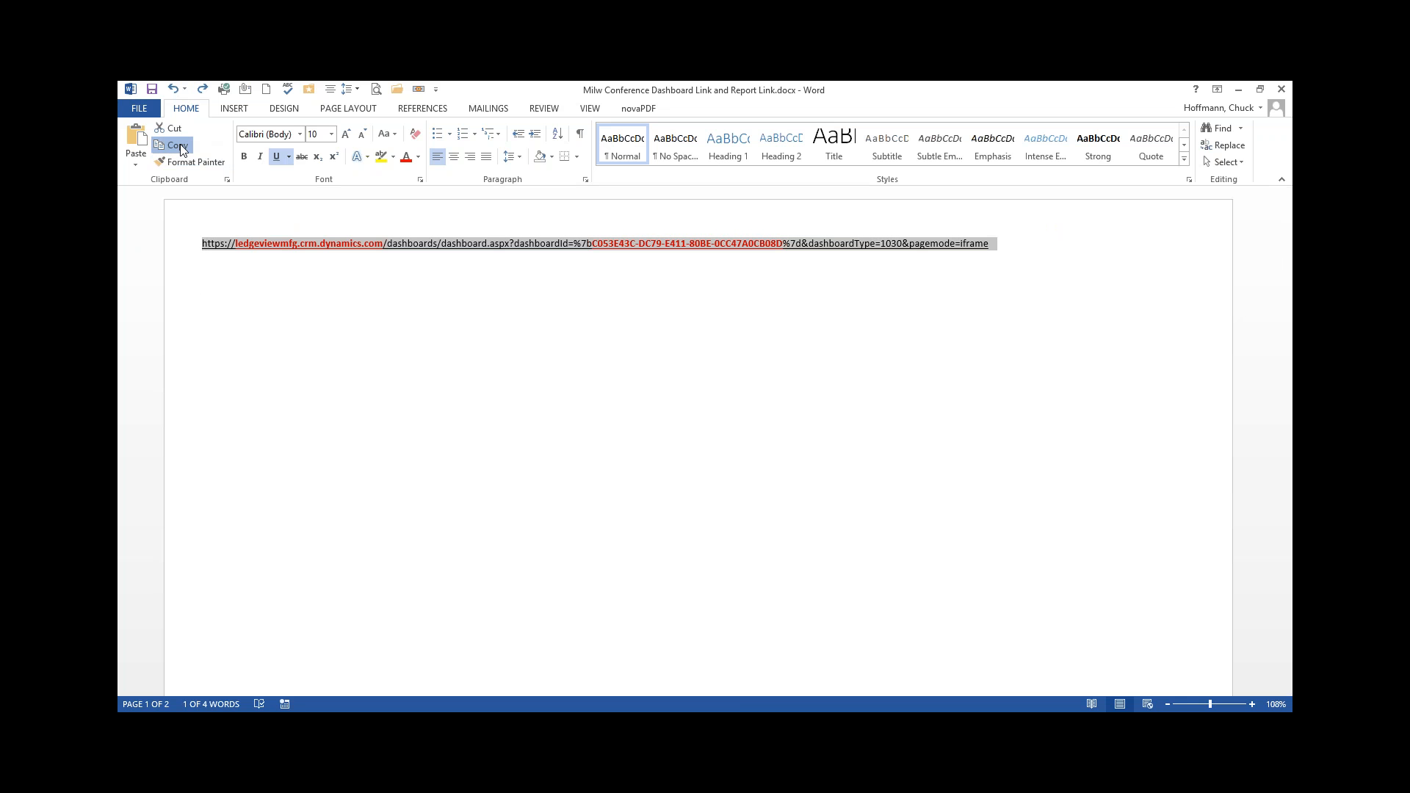
# Step: Switch from Word to the Dynamics CRM Default Solution window showing the dashboards list
pyautogui.click(370, 726)
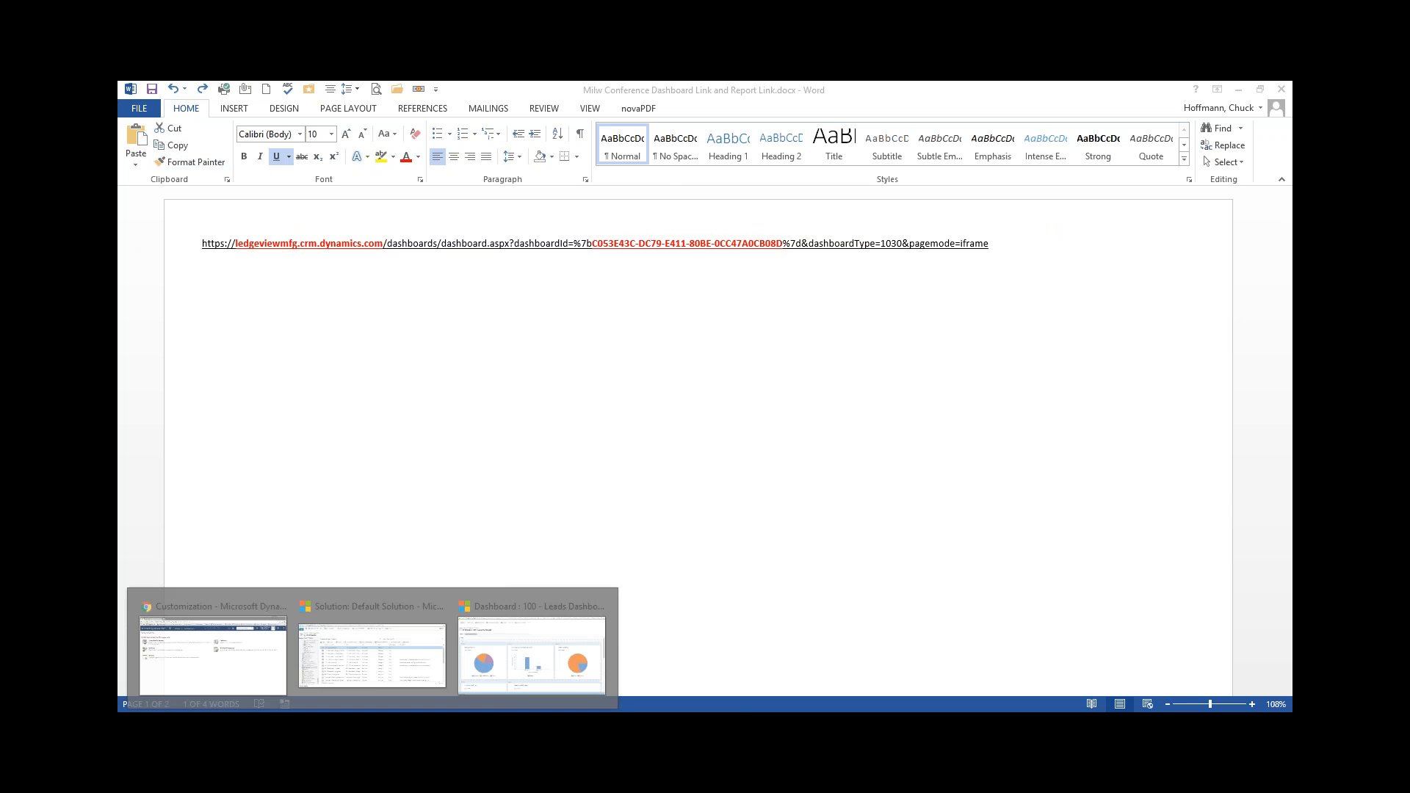
pyautogui.click(558, 659)
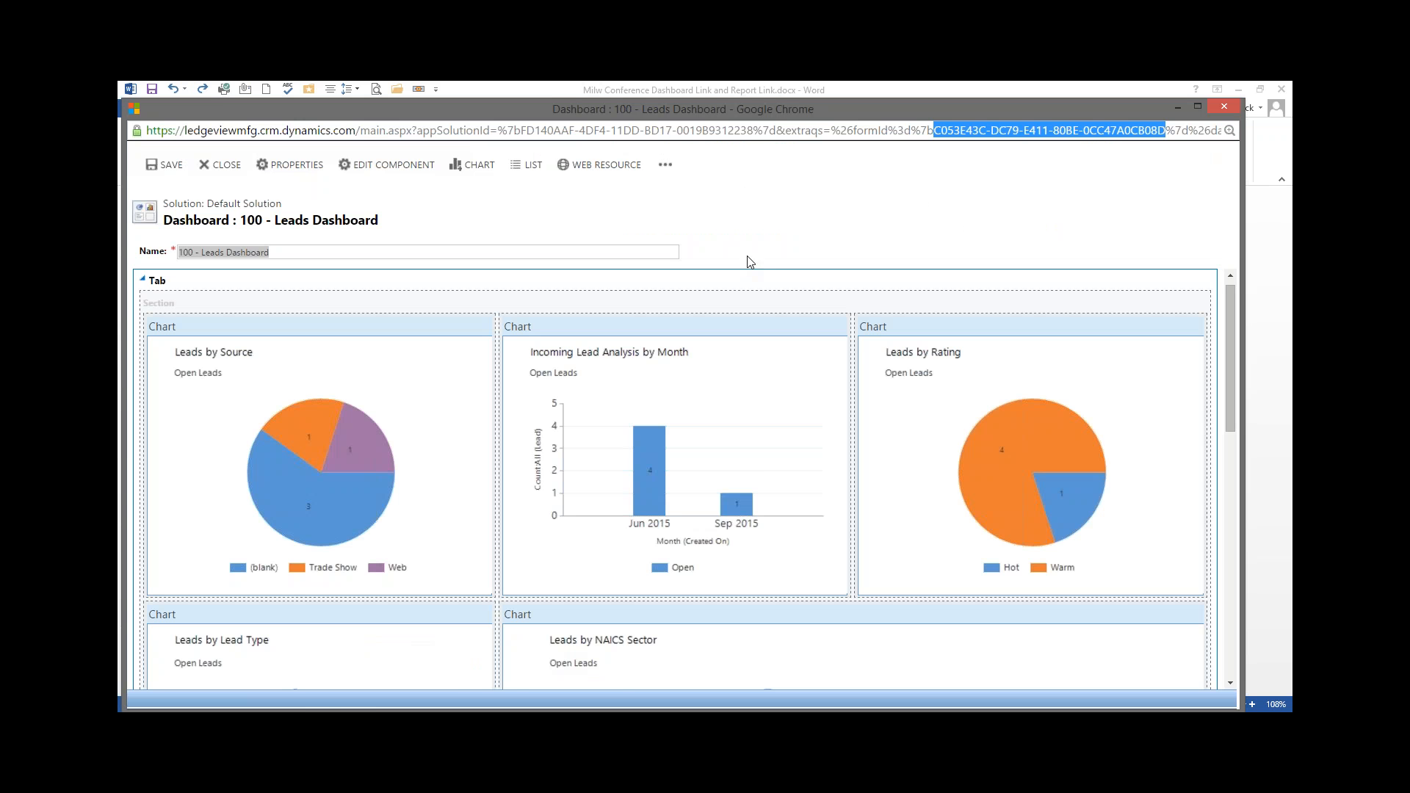
pyautogui.moveTo(329, 707)
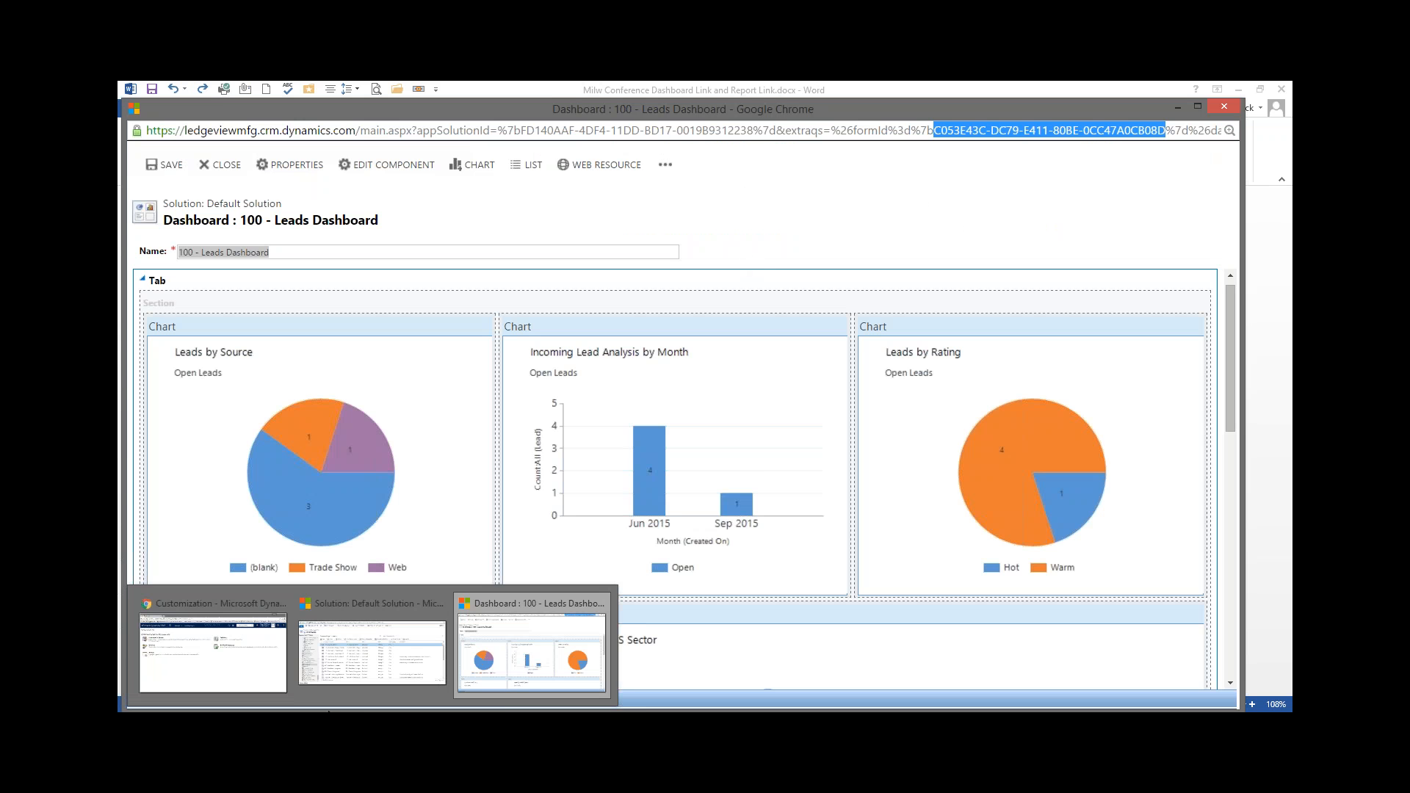
pyautogui.click(372, 672)
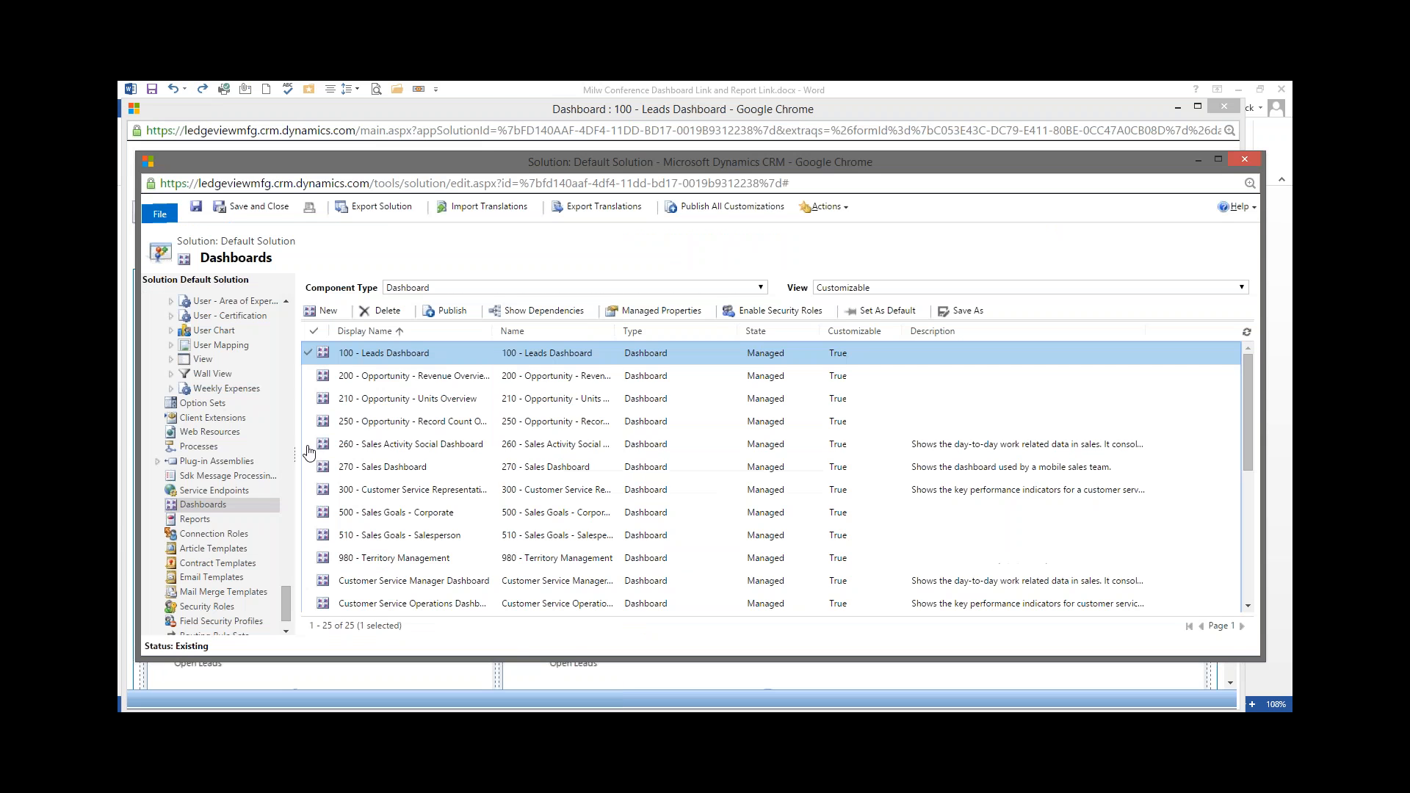
# Step: Create a new dashboard with the 3-Column Overview Dashboard layout and name it 10 - Sales Rep
pyautogui.click(328, 312)
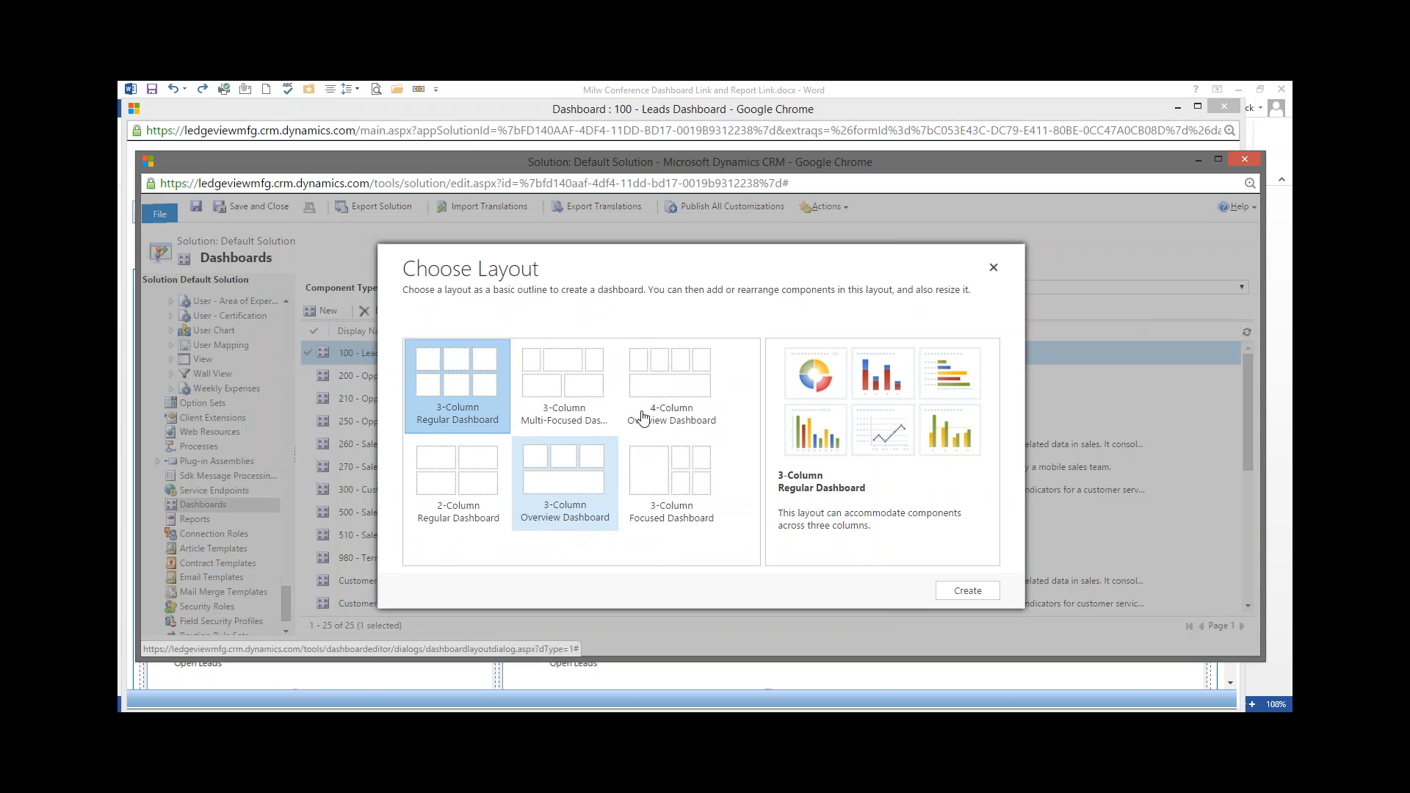
pyautogui.click(571, 465)
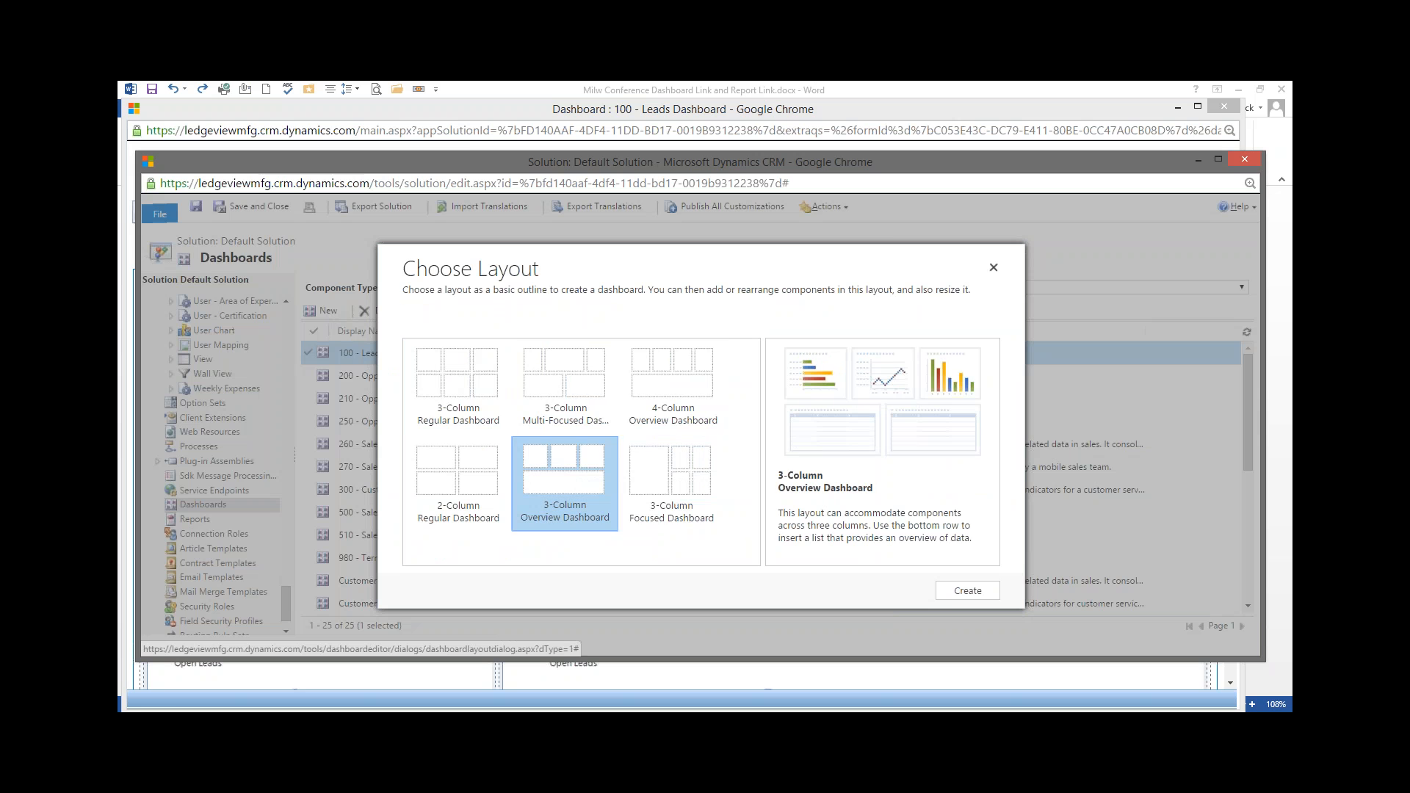
pyautogui.click(954, 592)
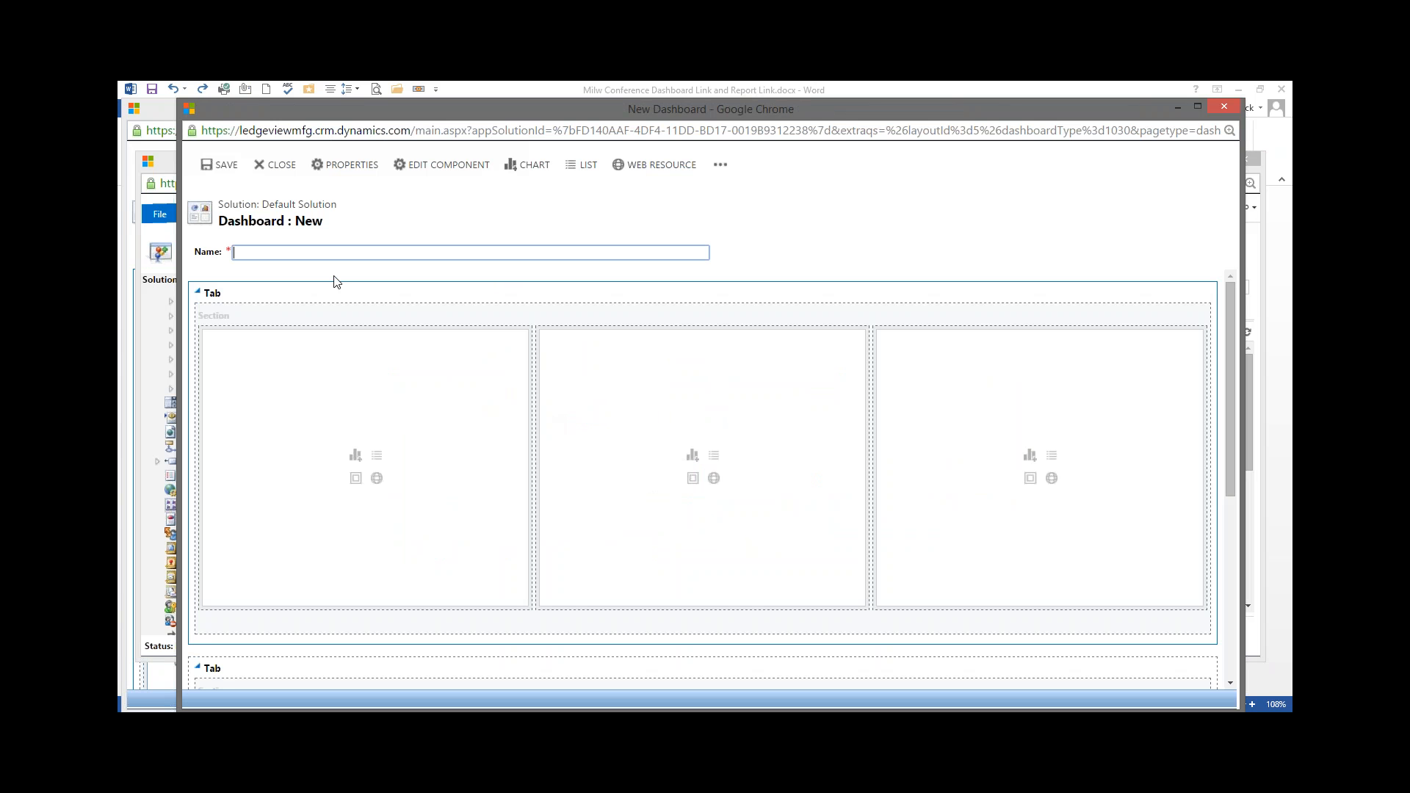
pyautogui.write('10 - Sales Rep')
pyautogui.click(353, 387)
# Step: Label the new dashboard's first tab Opportunity Information
pyautogui.click(254, 299)
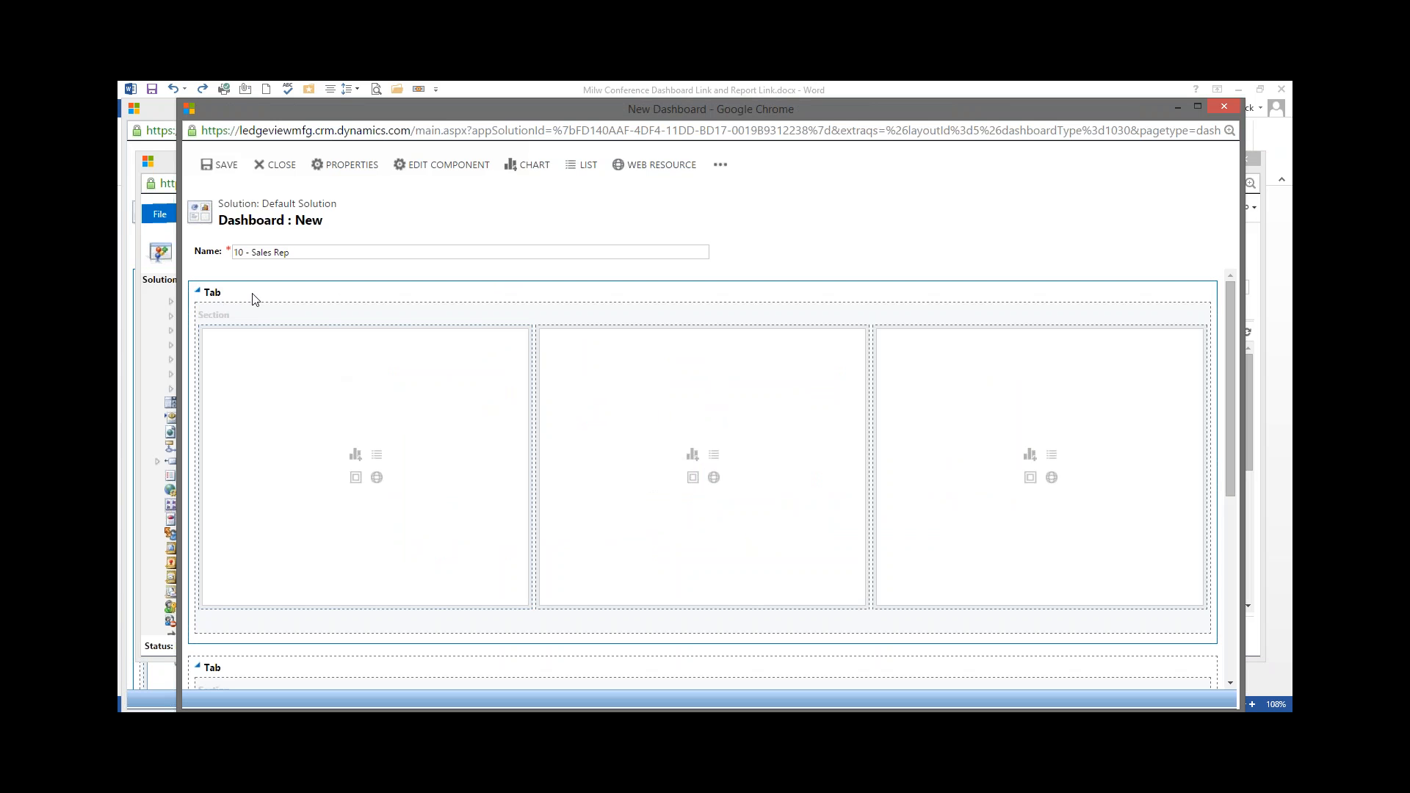
pyautogui.doubleClick(257, 297)
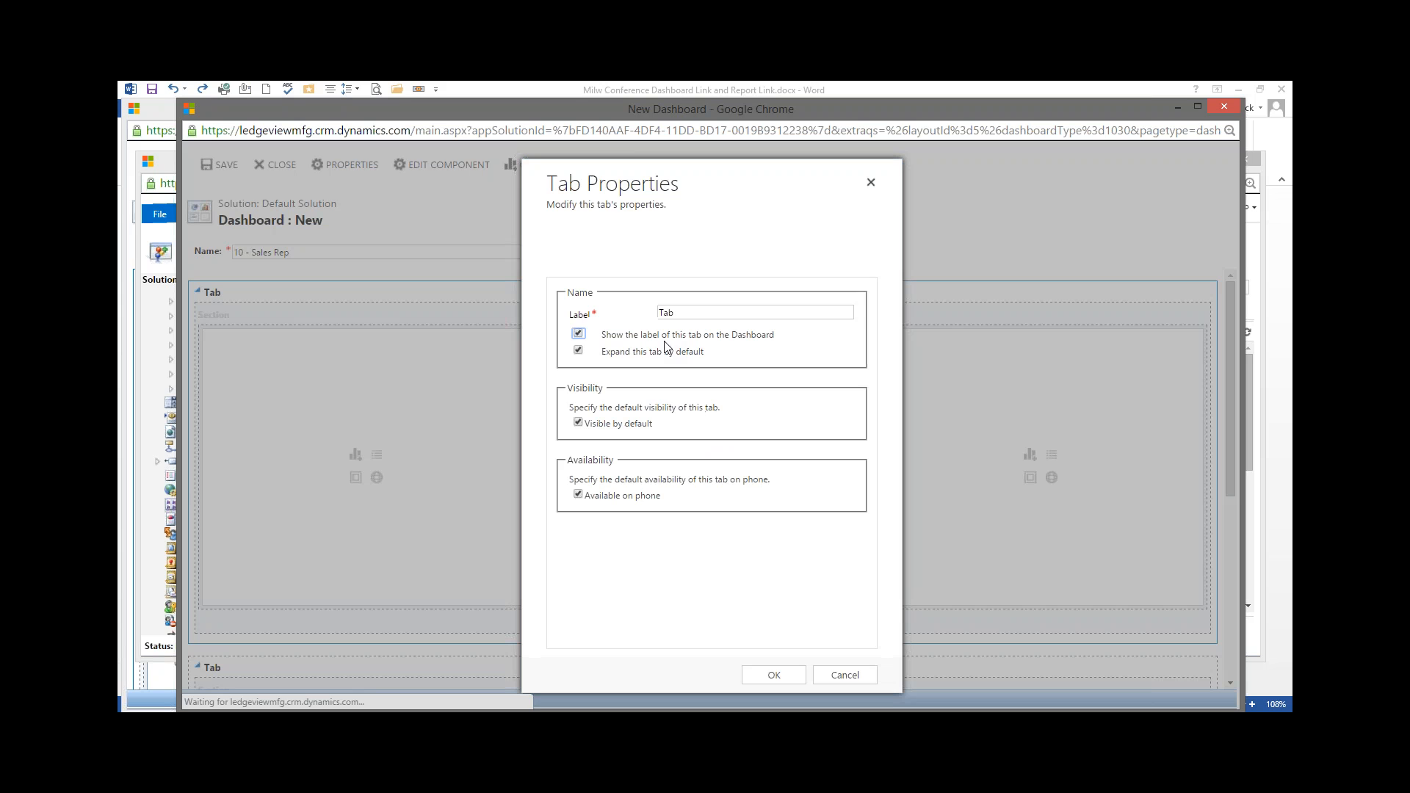
pyautogui.click(694, 323)
pyautogui.write('O')
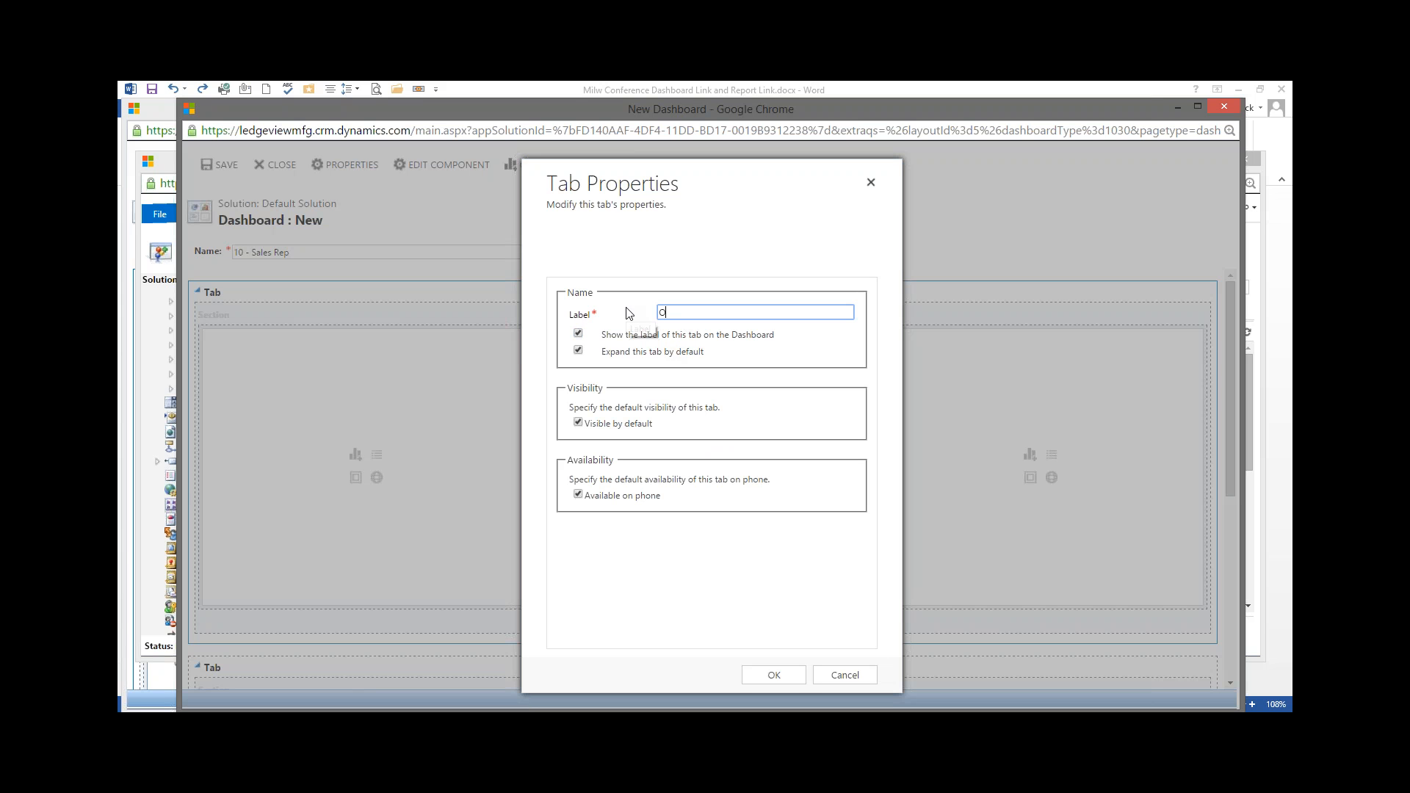
pyautogui.write('pportunitie')
pyautogui.write('Information')
pyautogui.click(767, 674)
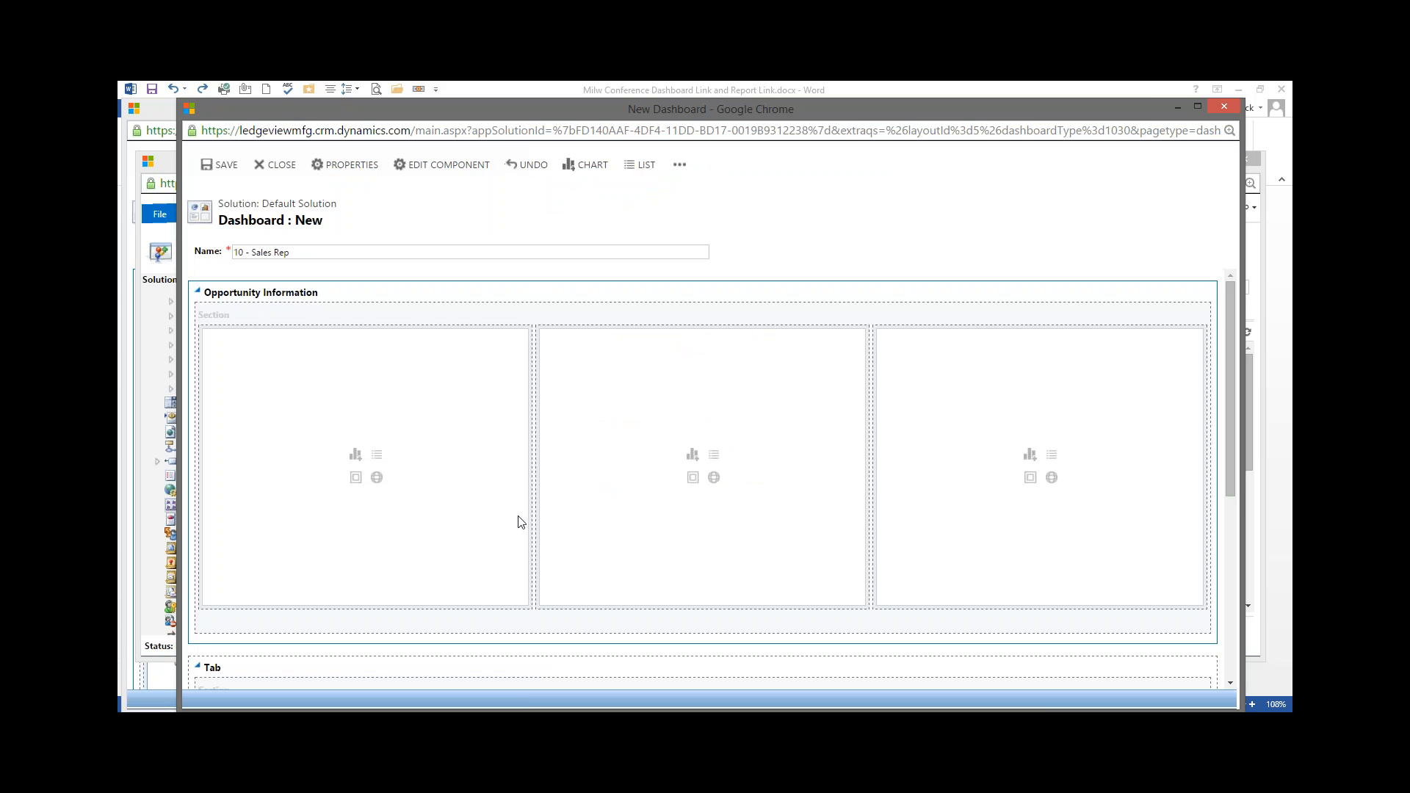
# Step: Start a chart component in the first tab's first cell, using Opportunity records and the My Open Opportunities Est. Close Next 25 Days view
pyautogui.click(355, 457)
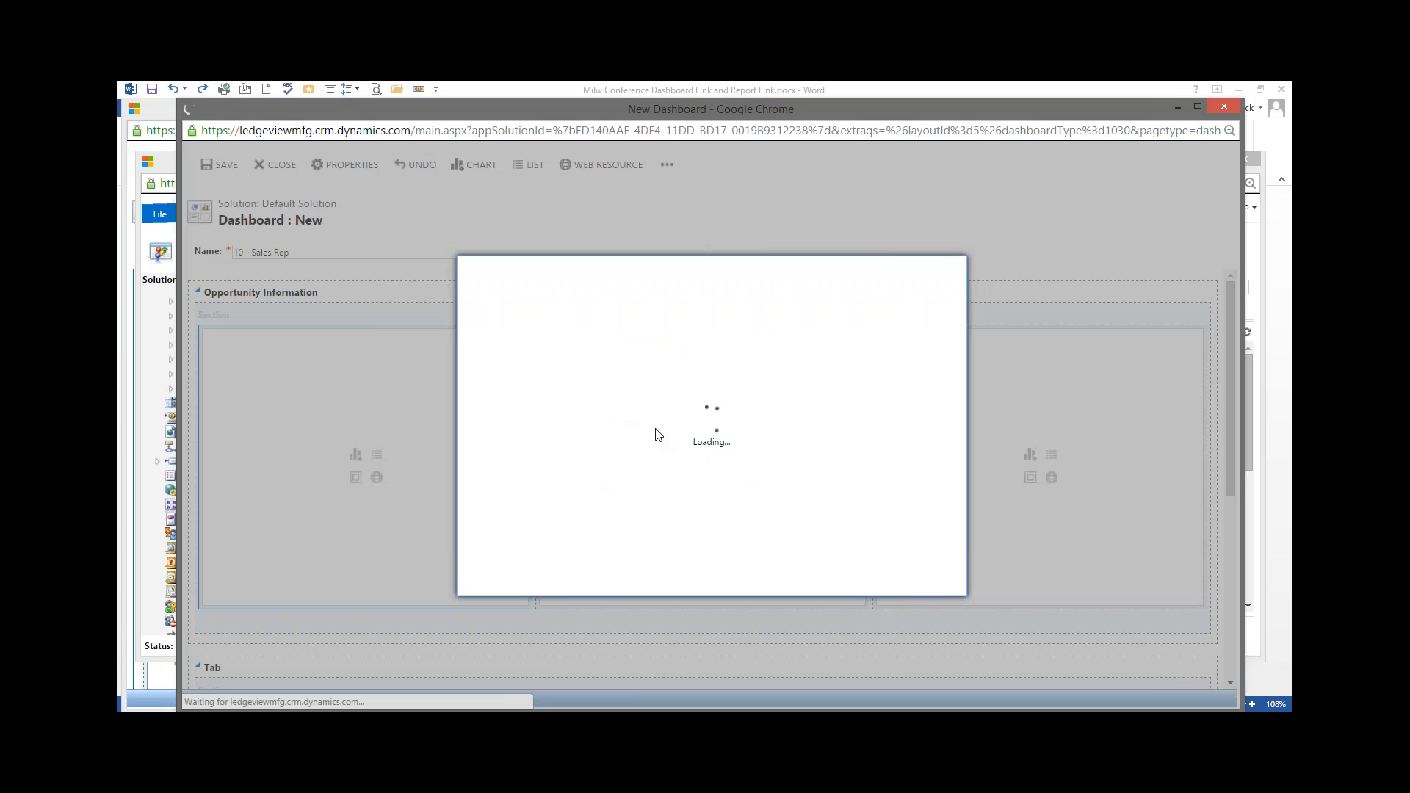
pyautogui.click(599, 386)
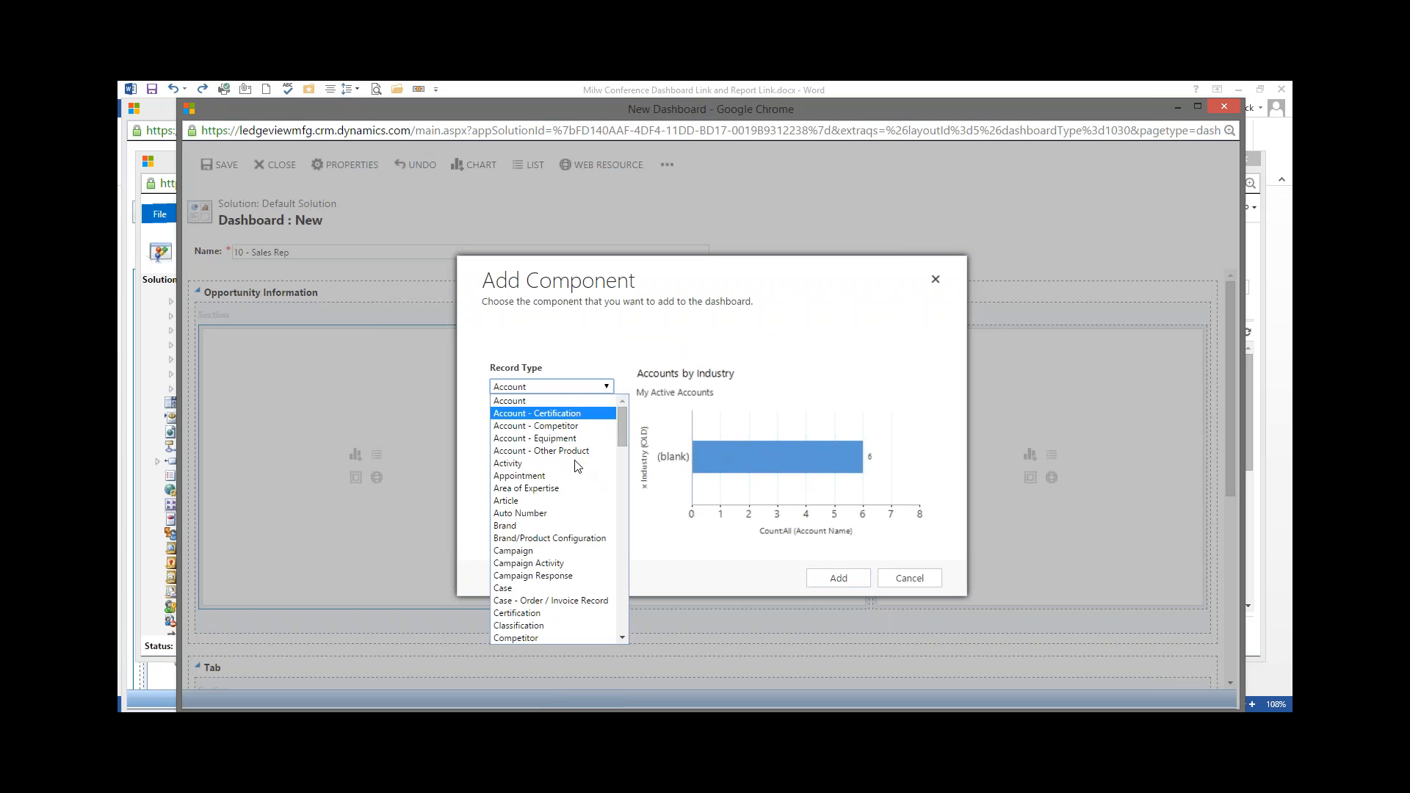
pyautogui.scroll(-10, 571, 501)
pyautogui.scroll(6, 571, 501)
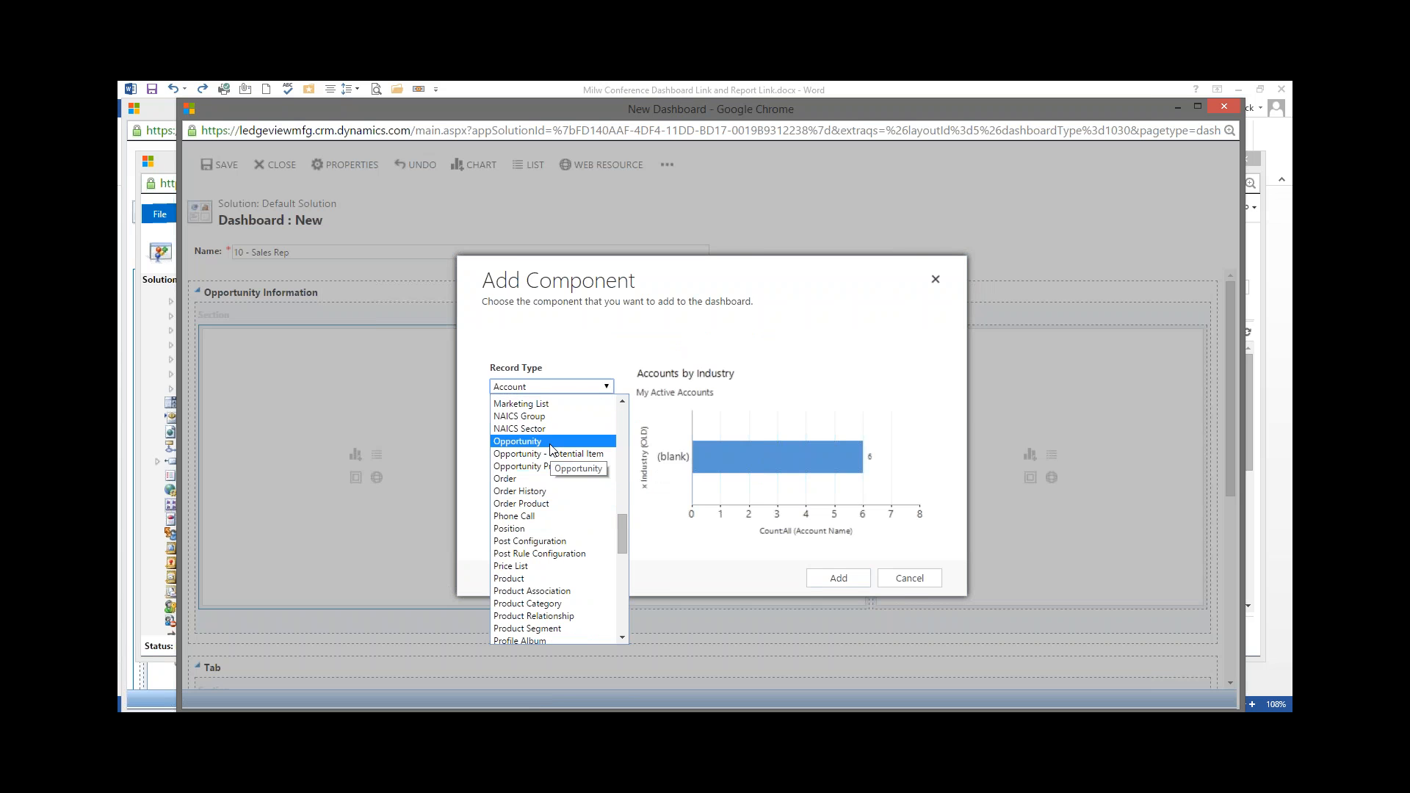
pyautogui.click(578, 443)
pyautogui.click(605, 426)
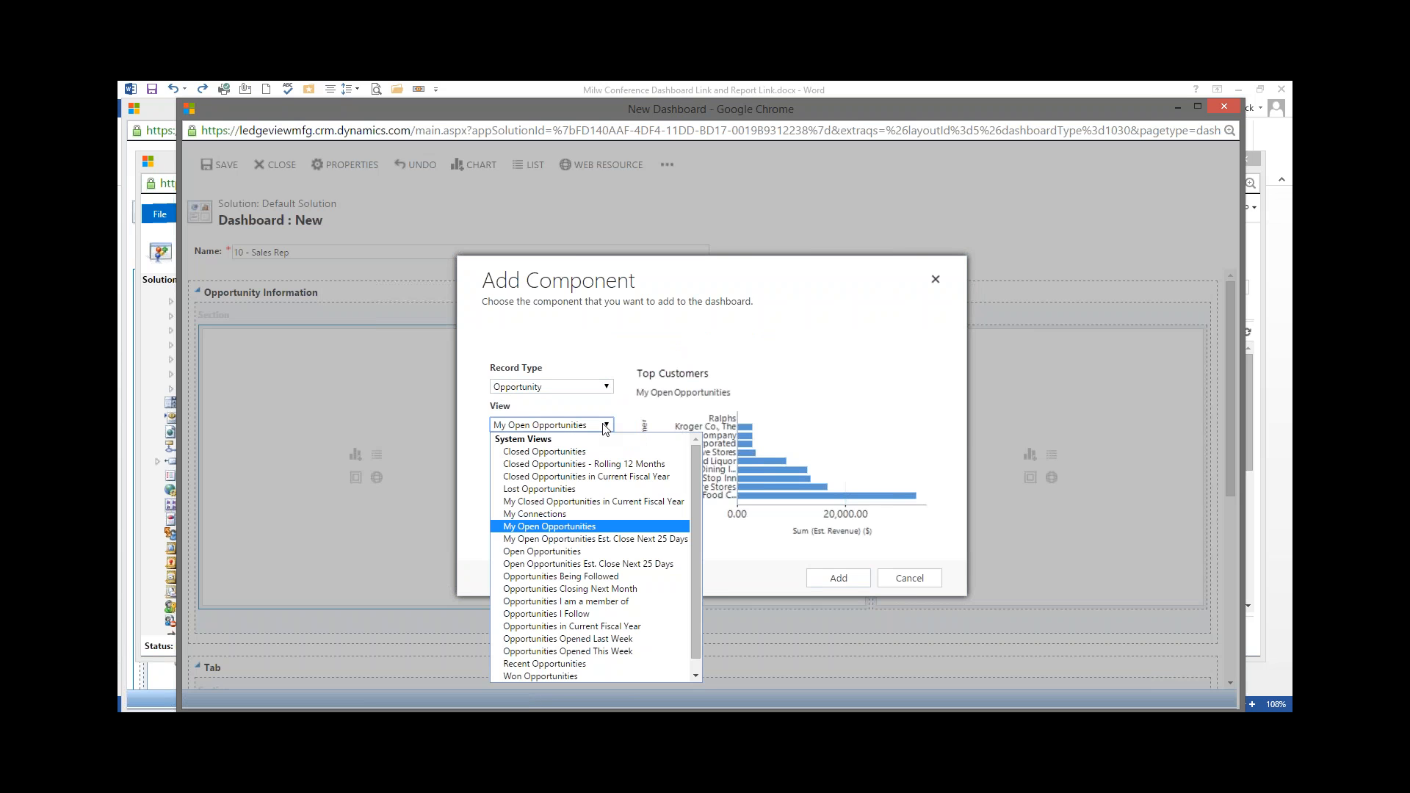
pyautogui.click(613, 540)
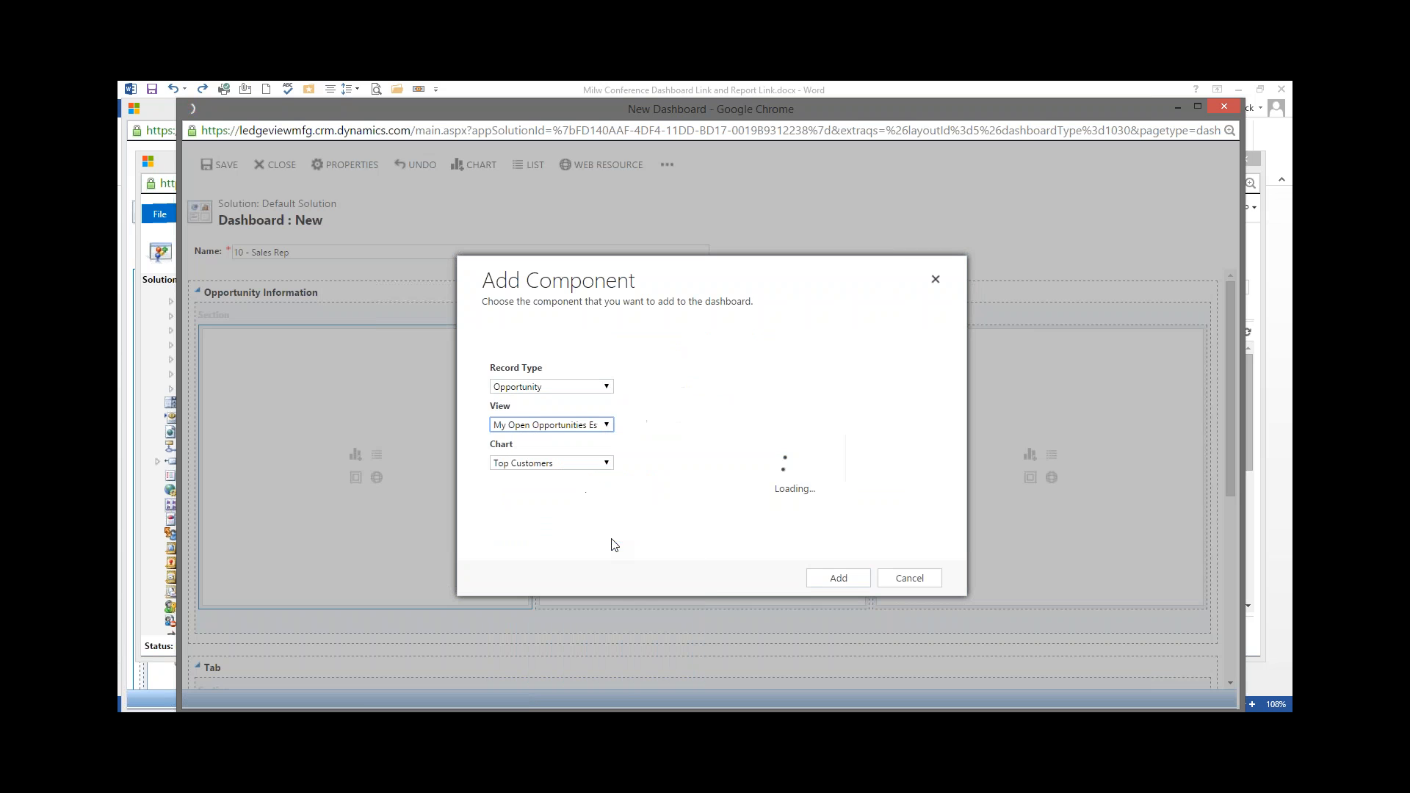
# Step: Choose the My Opp Closing in Next 25 Days chart for the component and add it to the dashboard
pyautogui.click(604, 464)
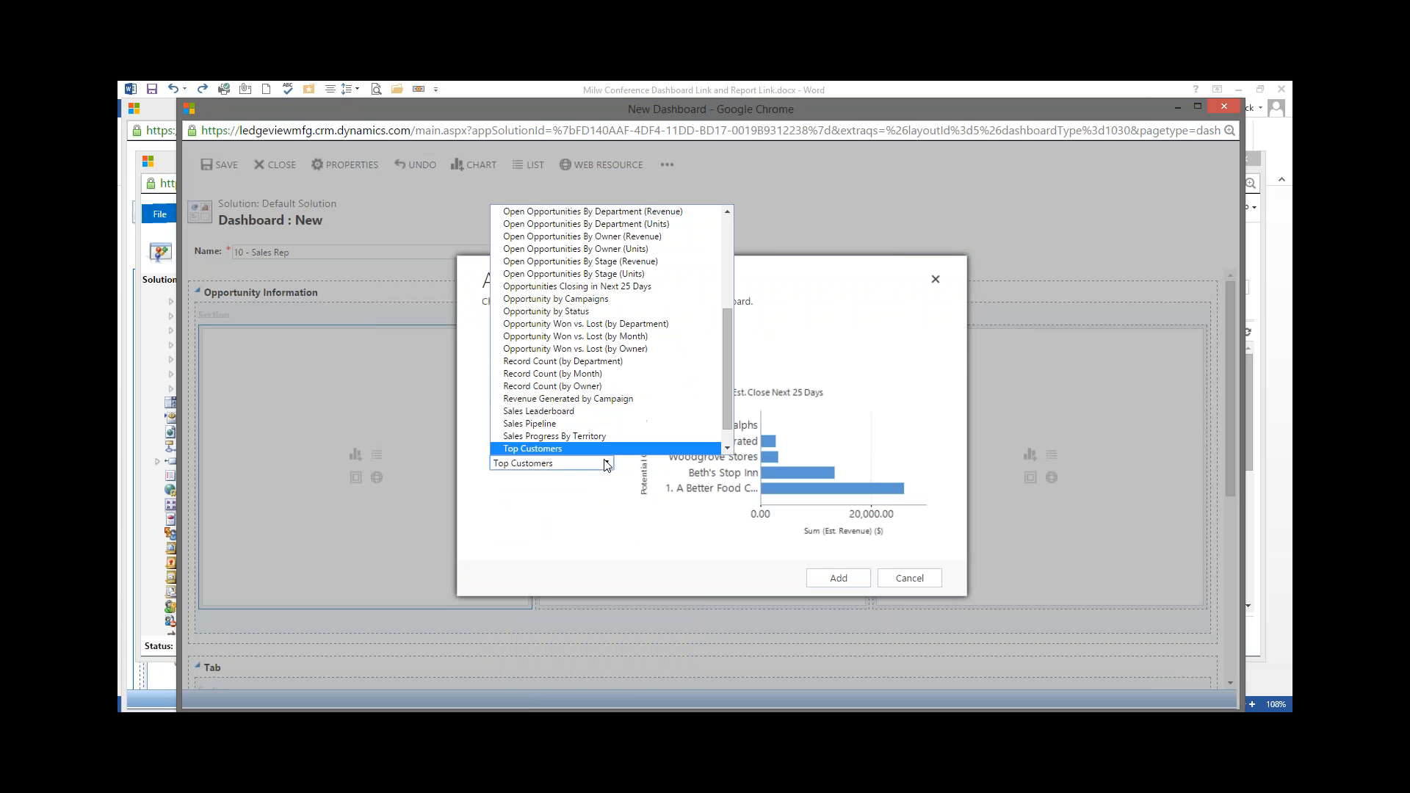
pyautogui.click(602, 288)
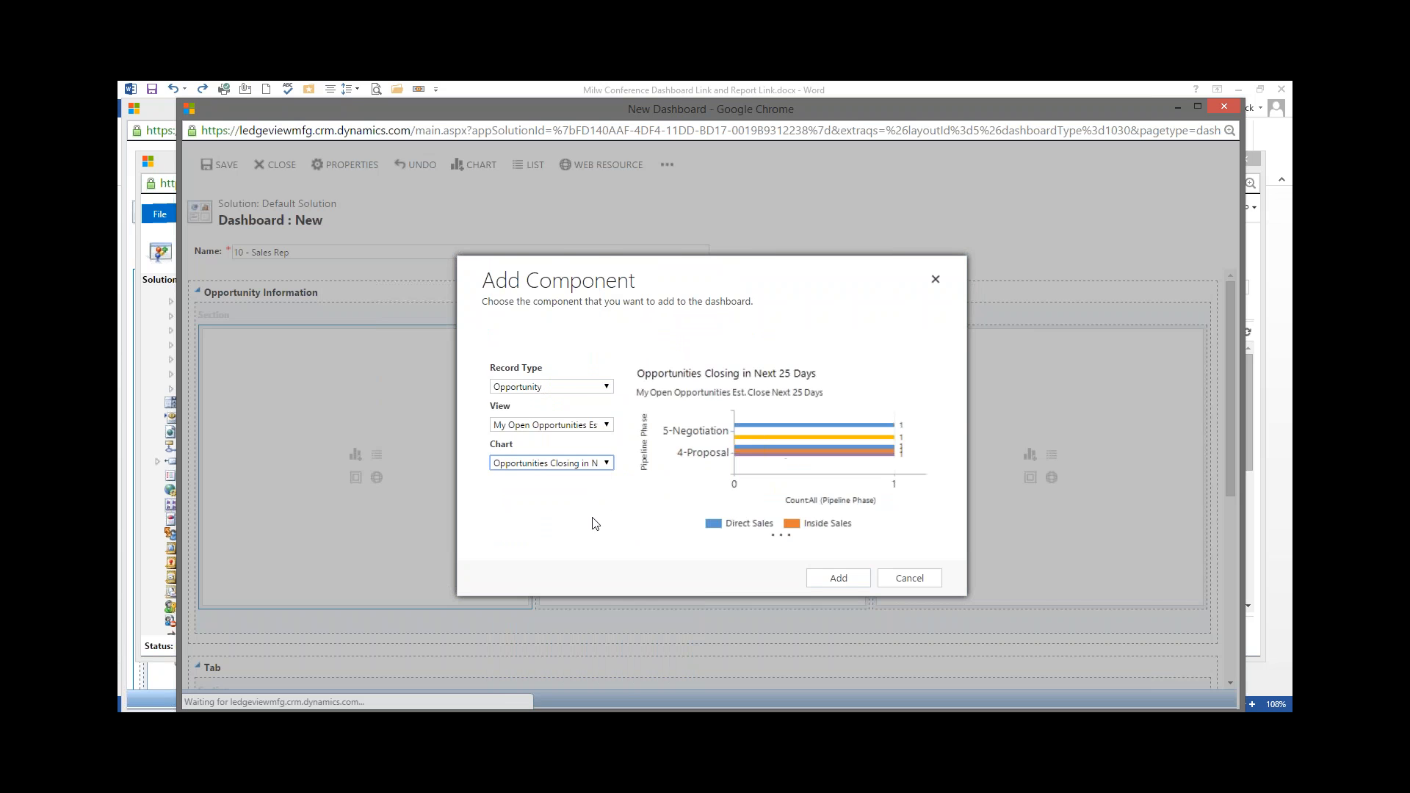
pyautogui.click(606, 464)
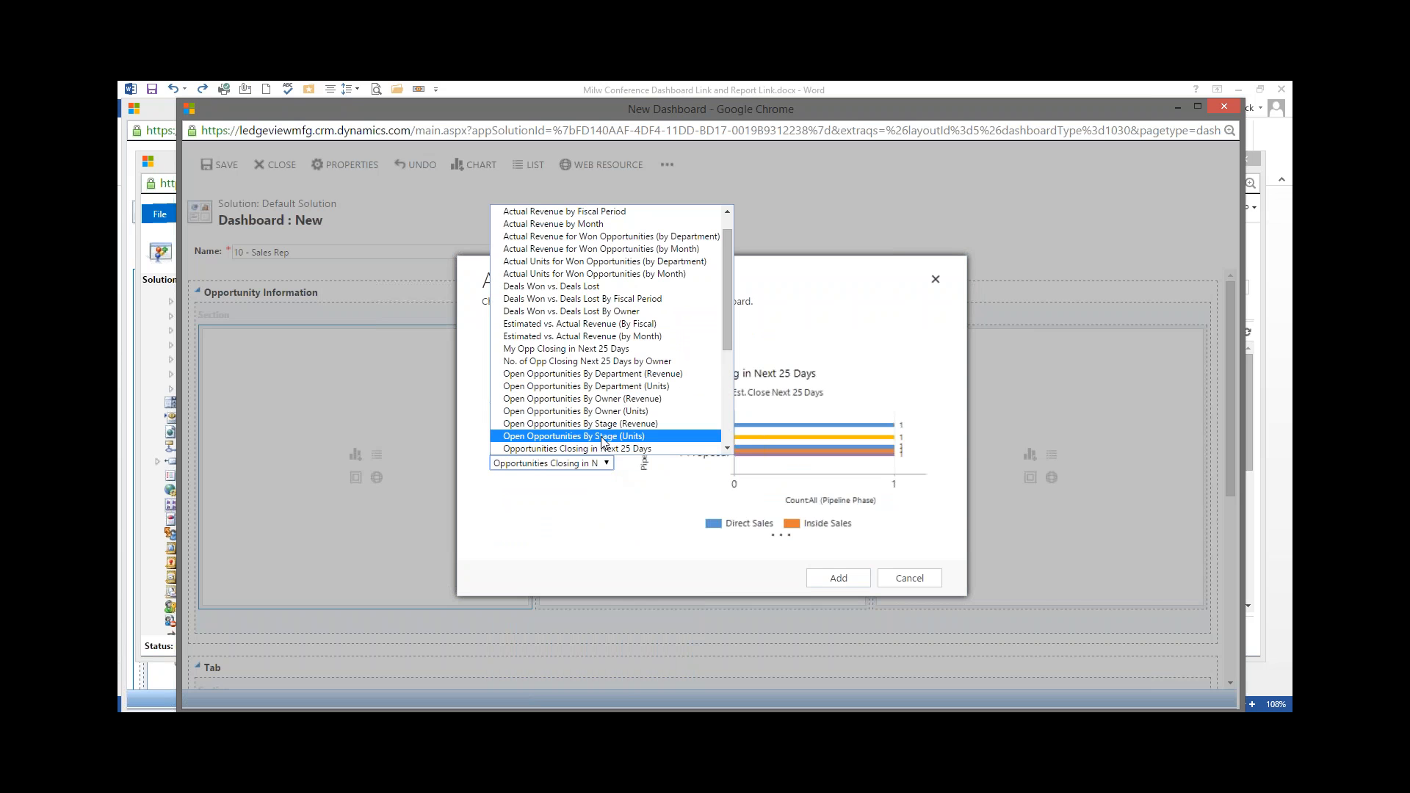
pyautogui.click(595, 350)
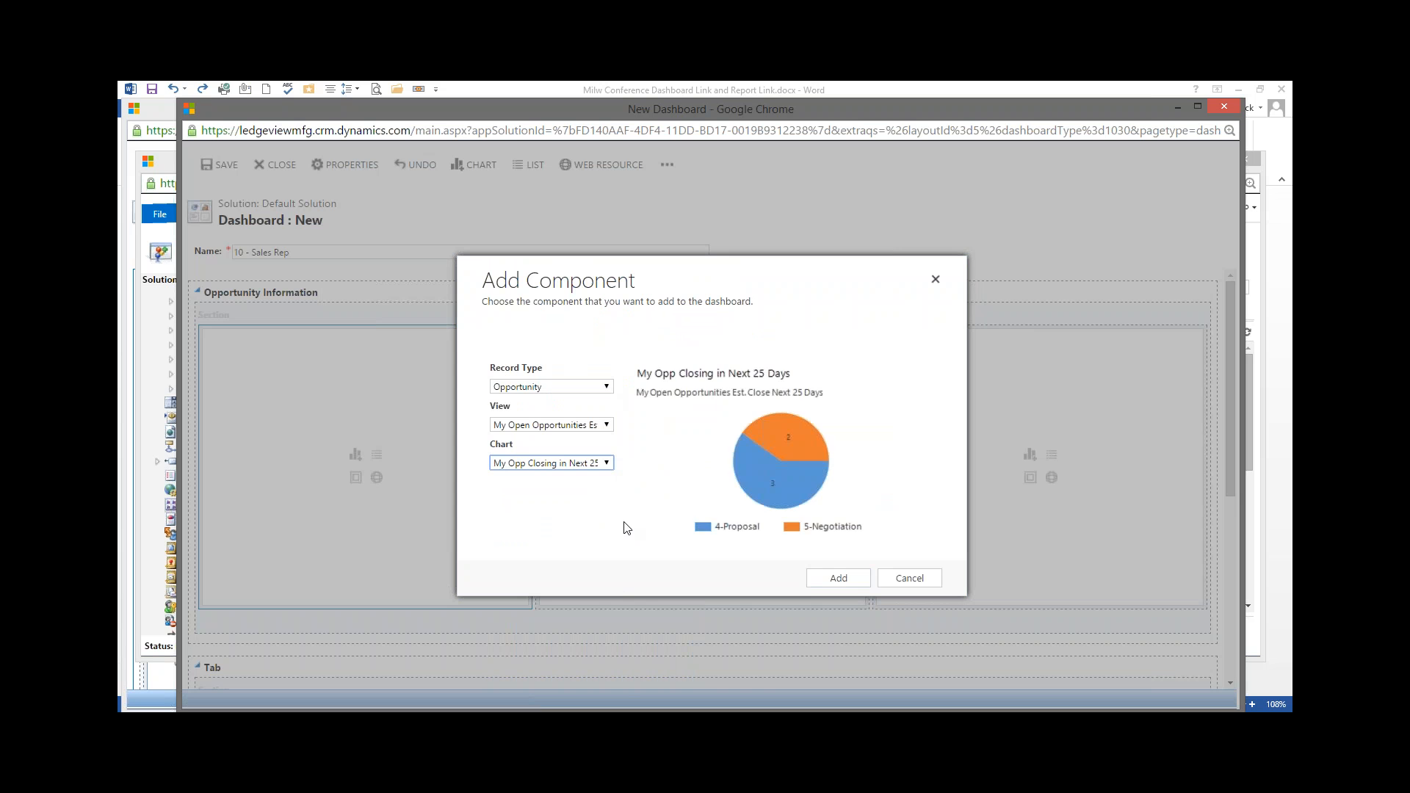
pyautogui.click(837, 578)
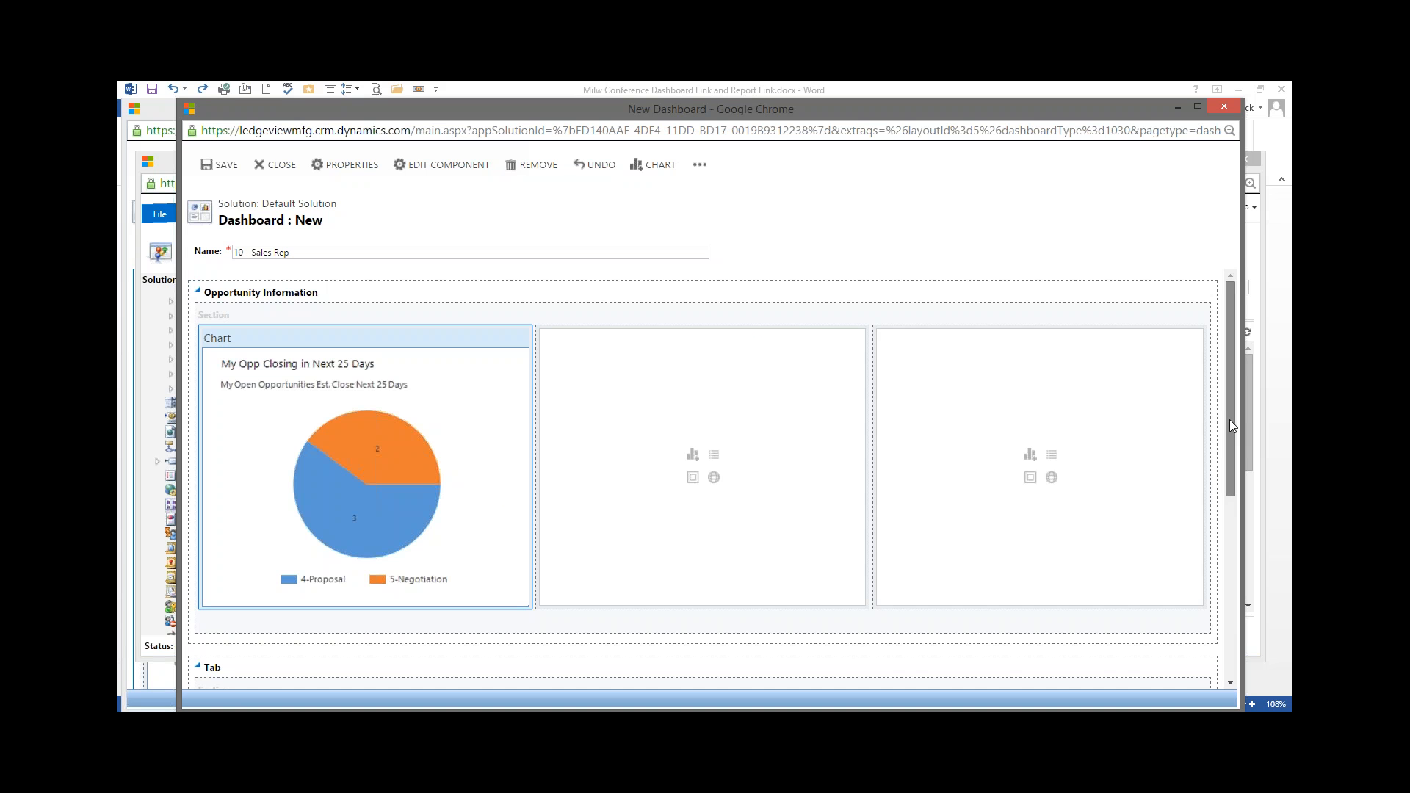
# Step: Label the dashboard's second tab Lead Information
pyautogui.moveTo(1233, 426); pyautogui.dragTo(1230, 454)
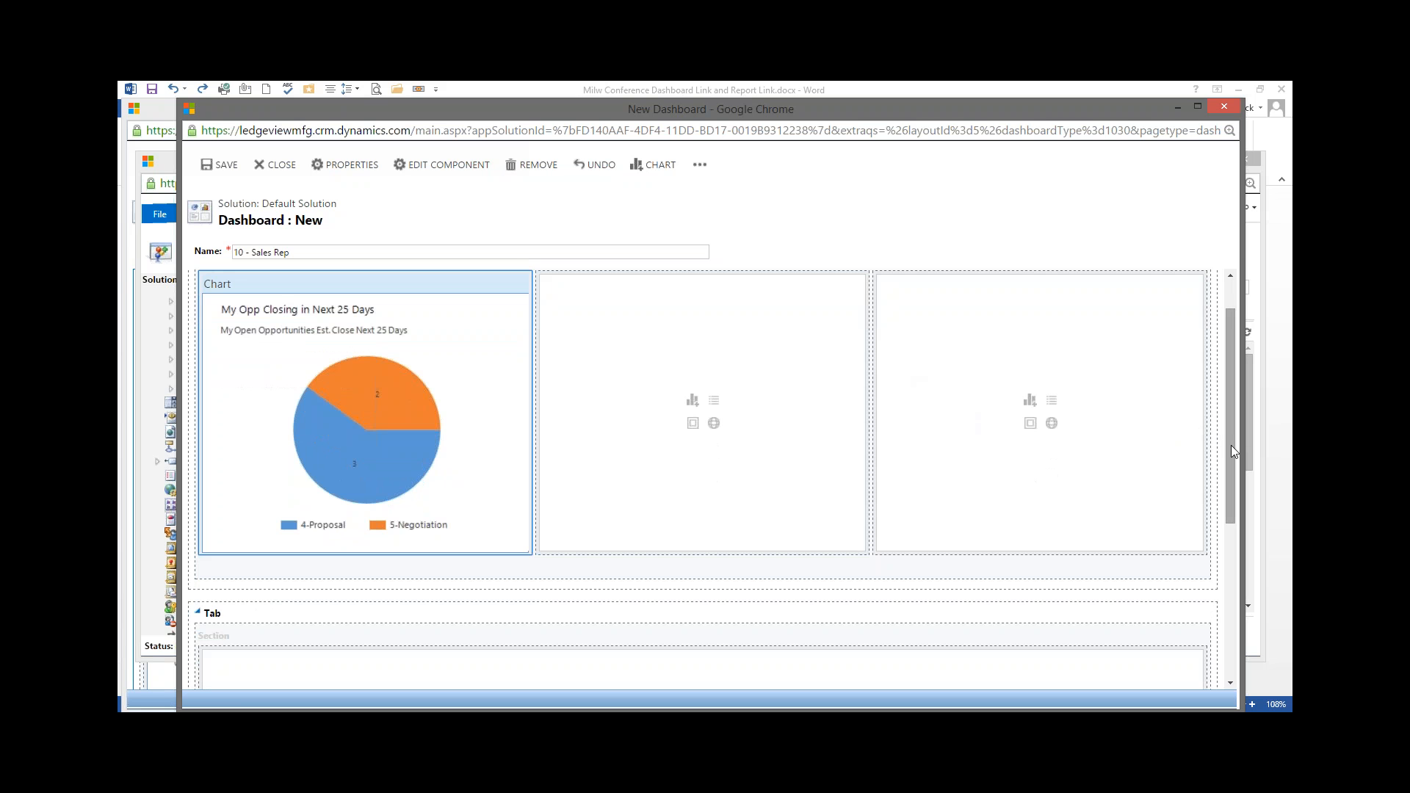
pyautogui.moveTo(1231, 445); pyautogui.dragTo(1221, 571)
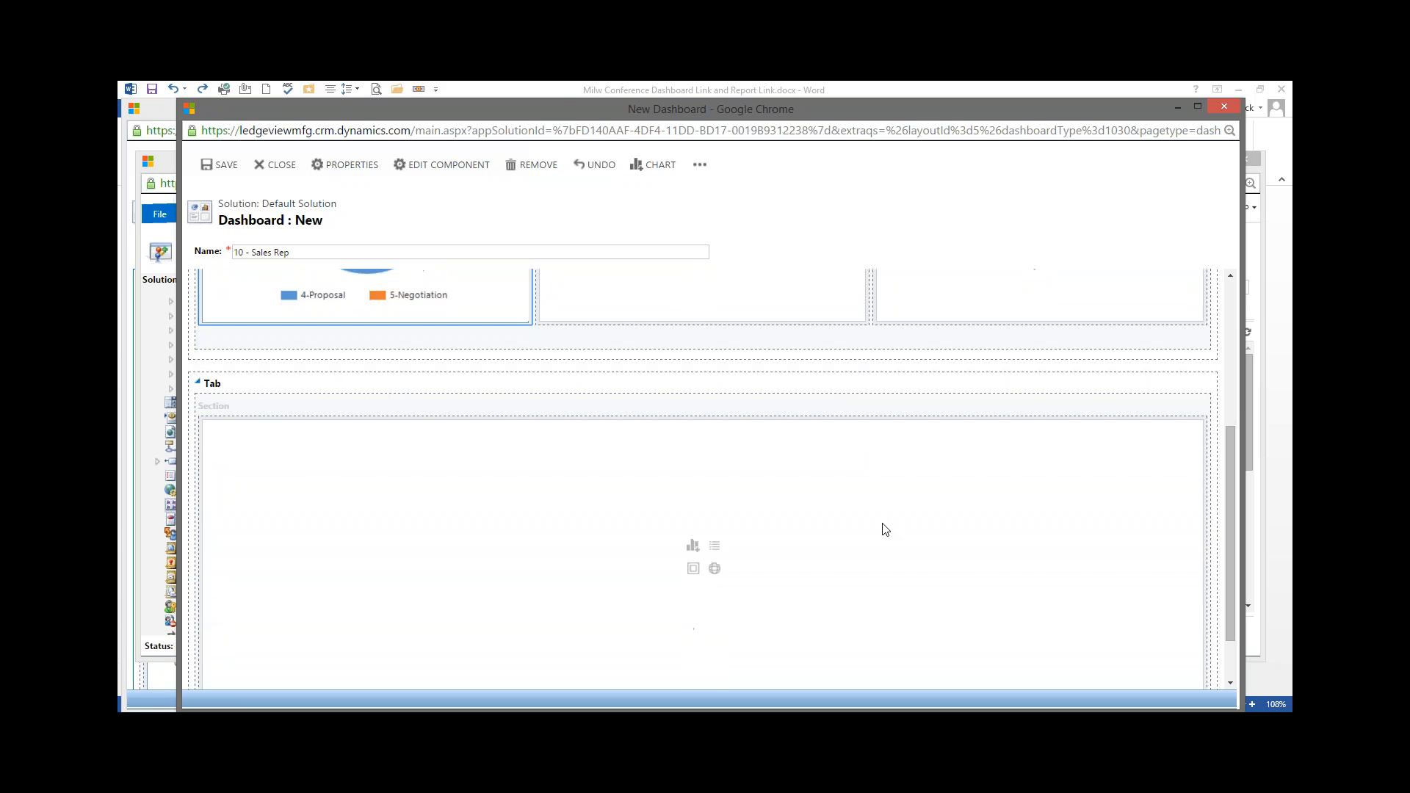
pyautogui.click(464, 387)
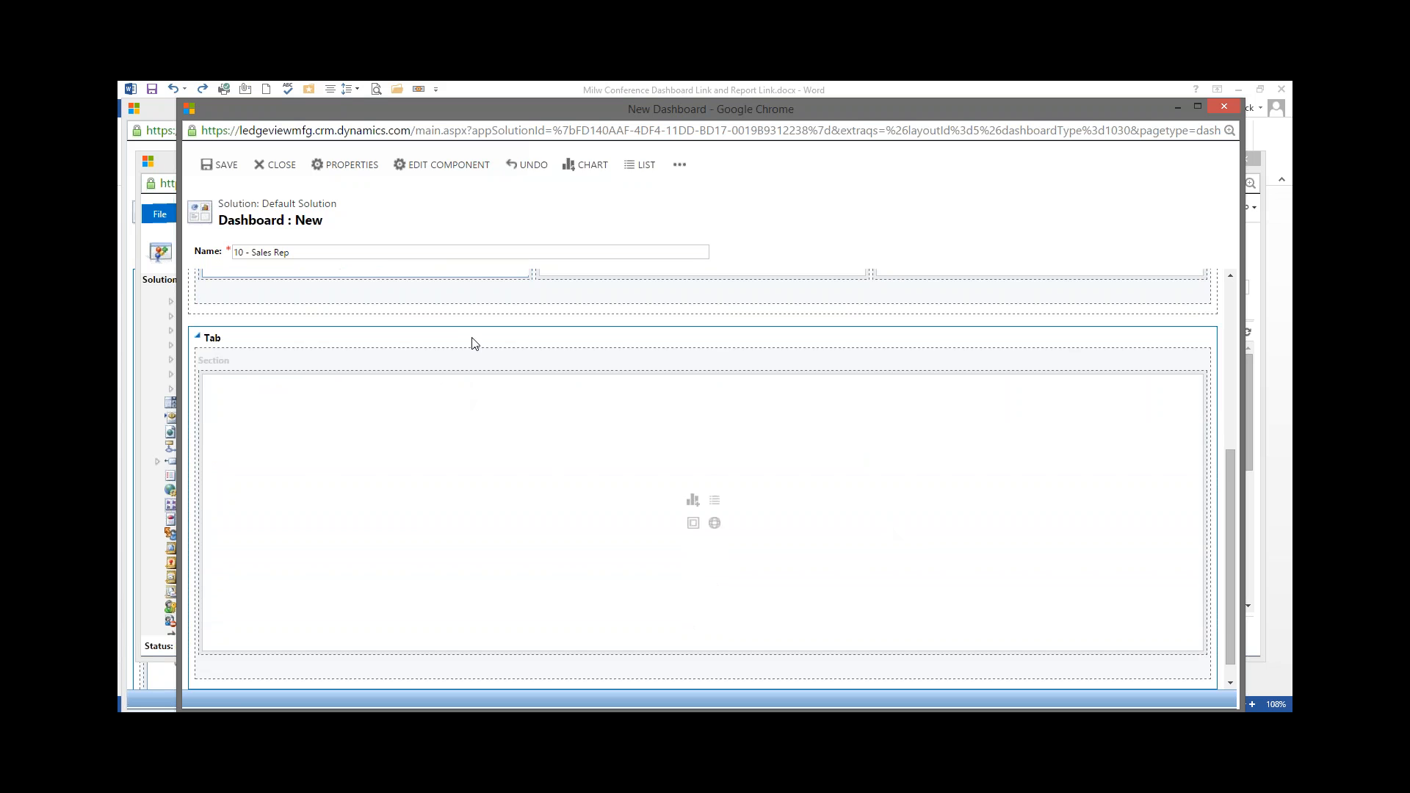
pyautogui.doubleClick(477, 339)
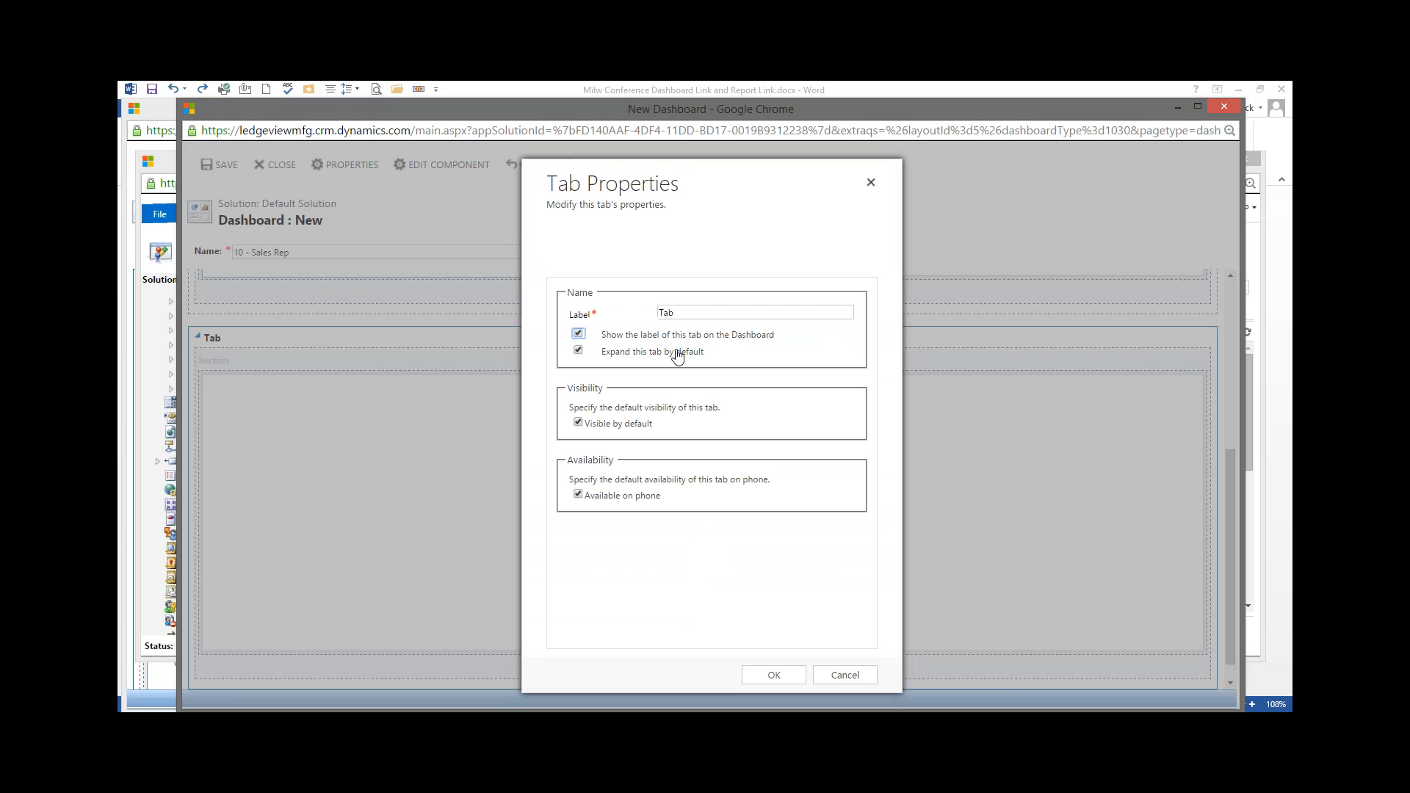
pyautogui.write('L')
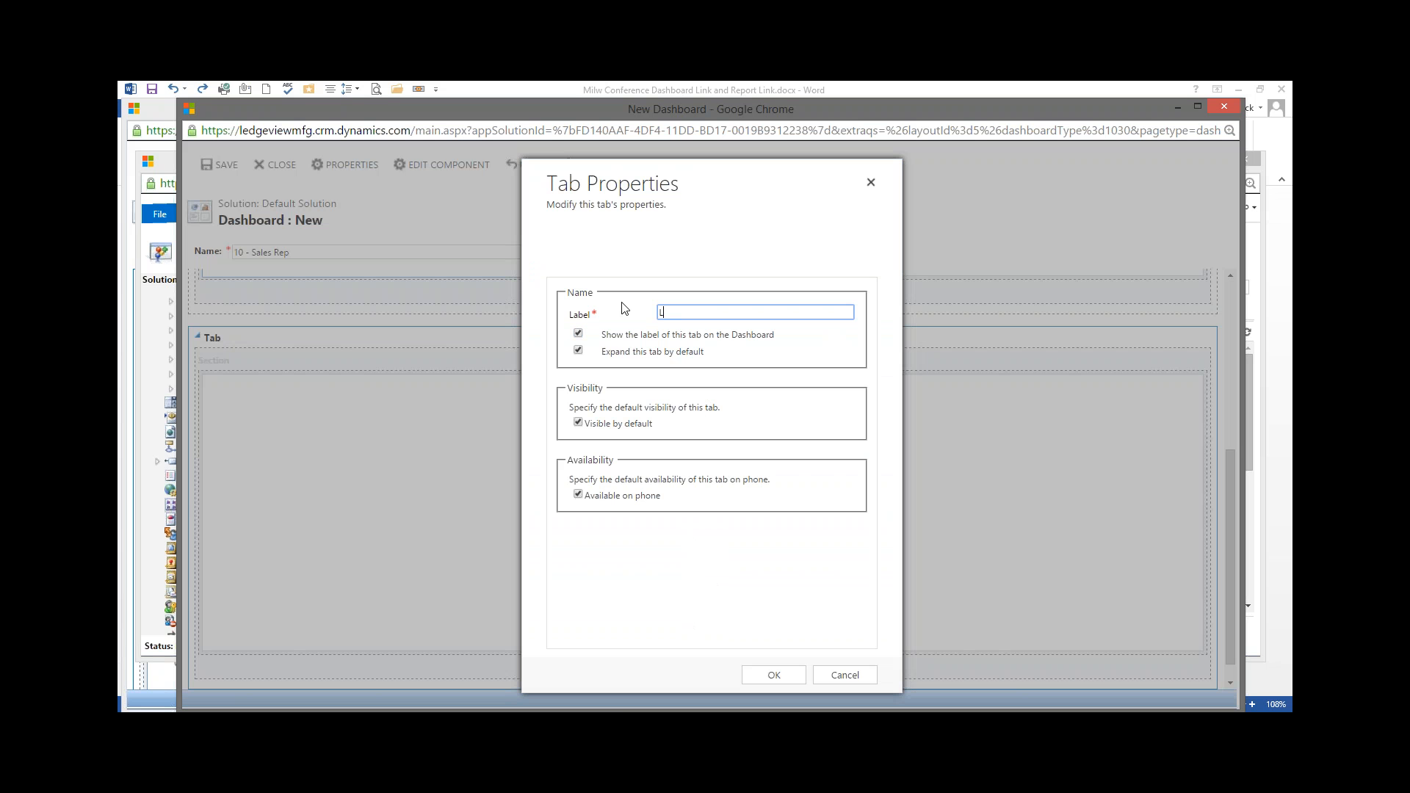
pyautogui.write('ead Information')
pyautogui.click(759, 674)
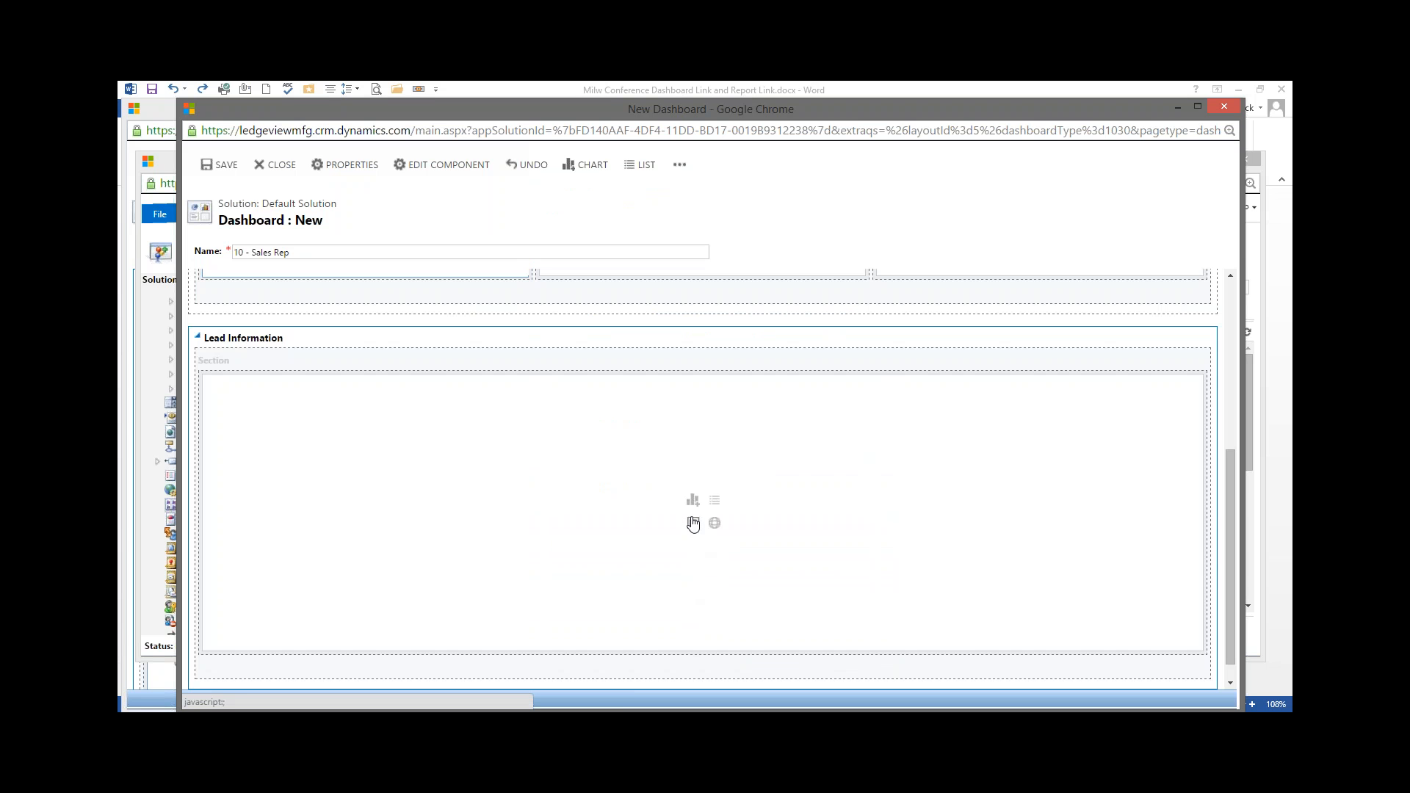
# Step: Add an IFRAME to the Lead Information section using the copied Leads Dashboard link, with cross-frame scripting restriction turned off
pyautogui.click(693, 524)
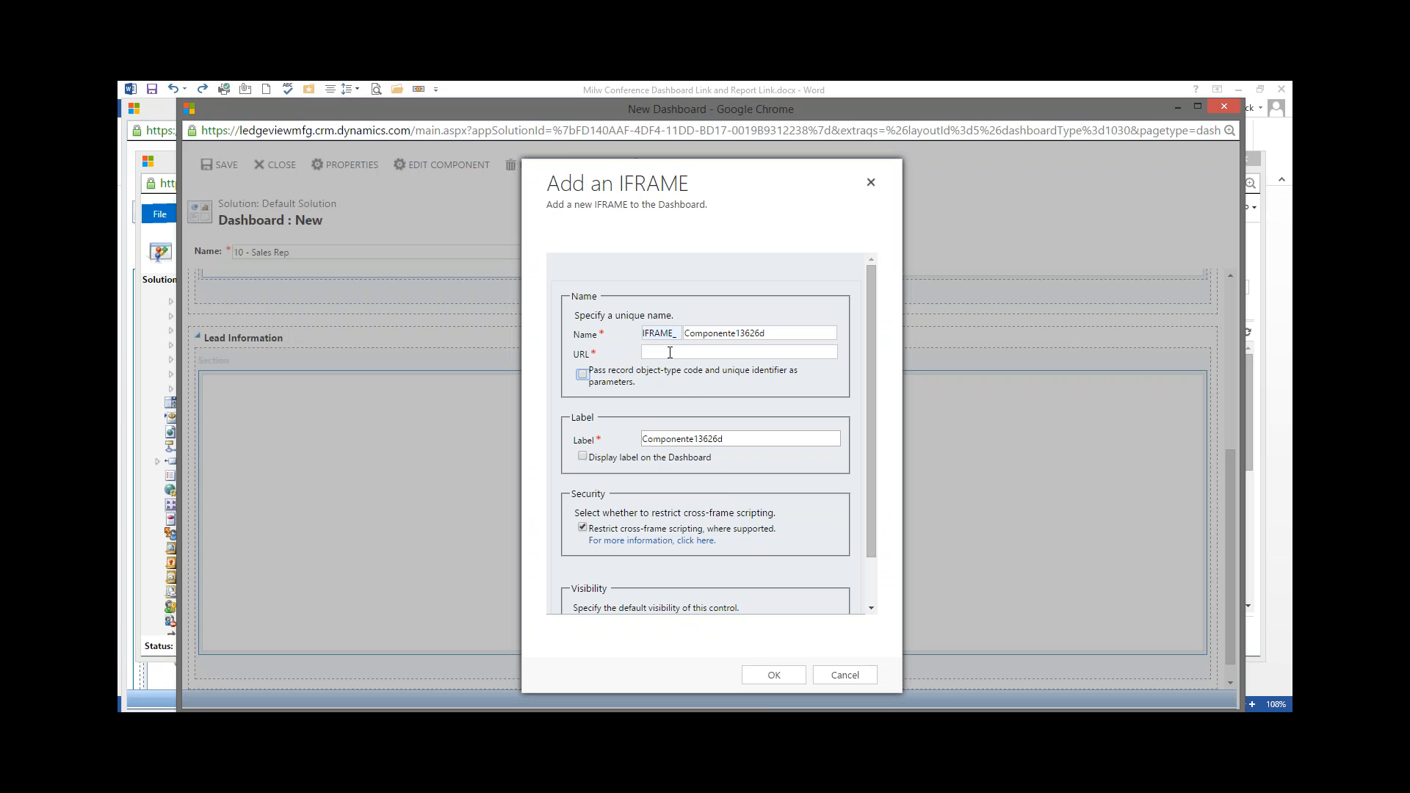
pyautogui.click(669, 353)
pyautogui.hotkey('ctrl', 'v')
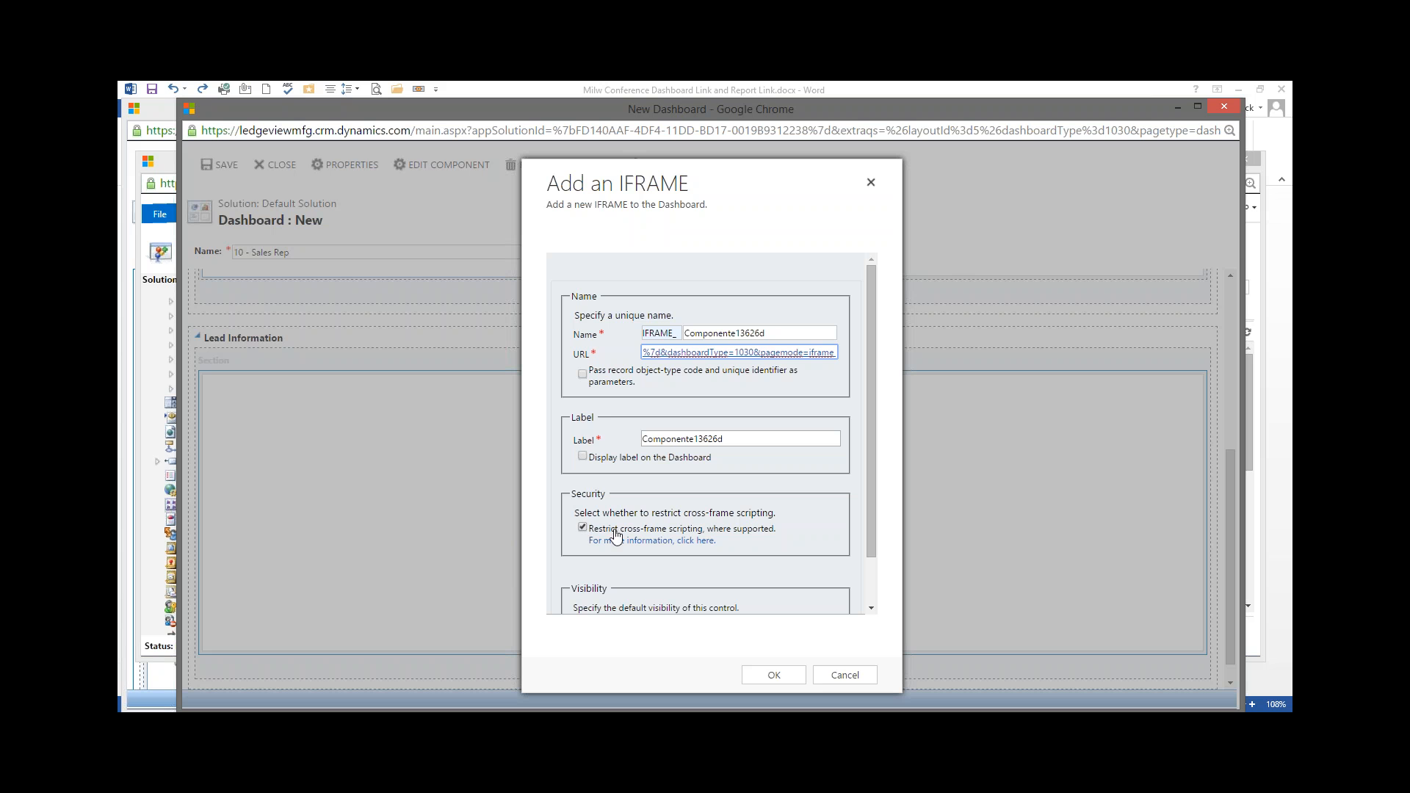
pyautogui.click(583, 528)
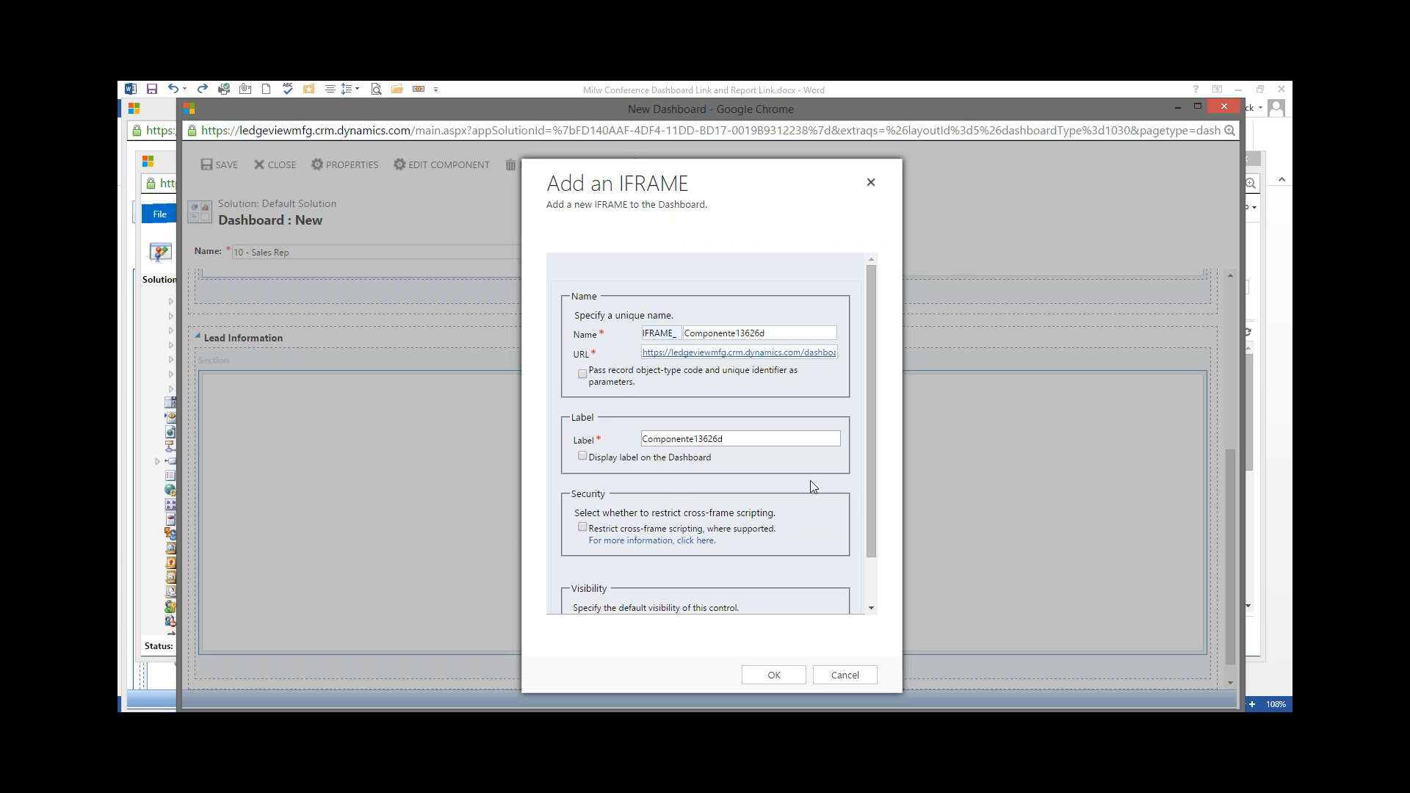
pyautogui.moveTo(872, 498)
pyautogui.mouseDown()
pyautogui.moveTo(875, 535)
pyautogui.moveTo(872, 481)
pyautogui.mouseUp()
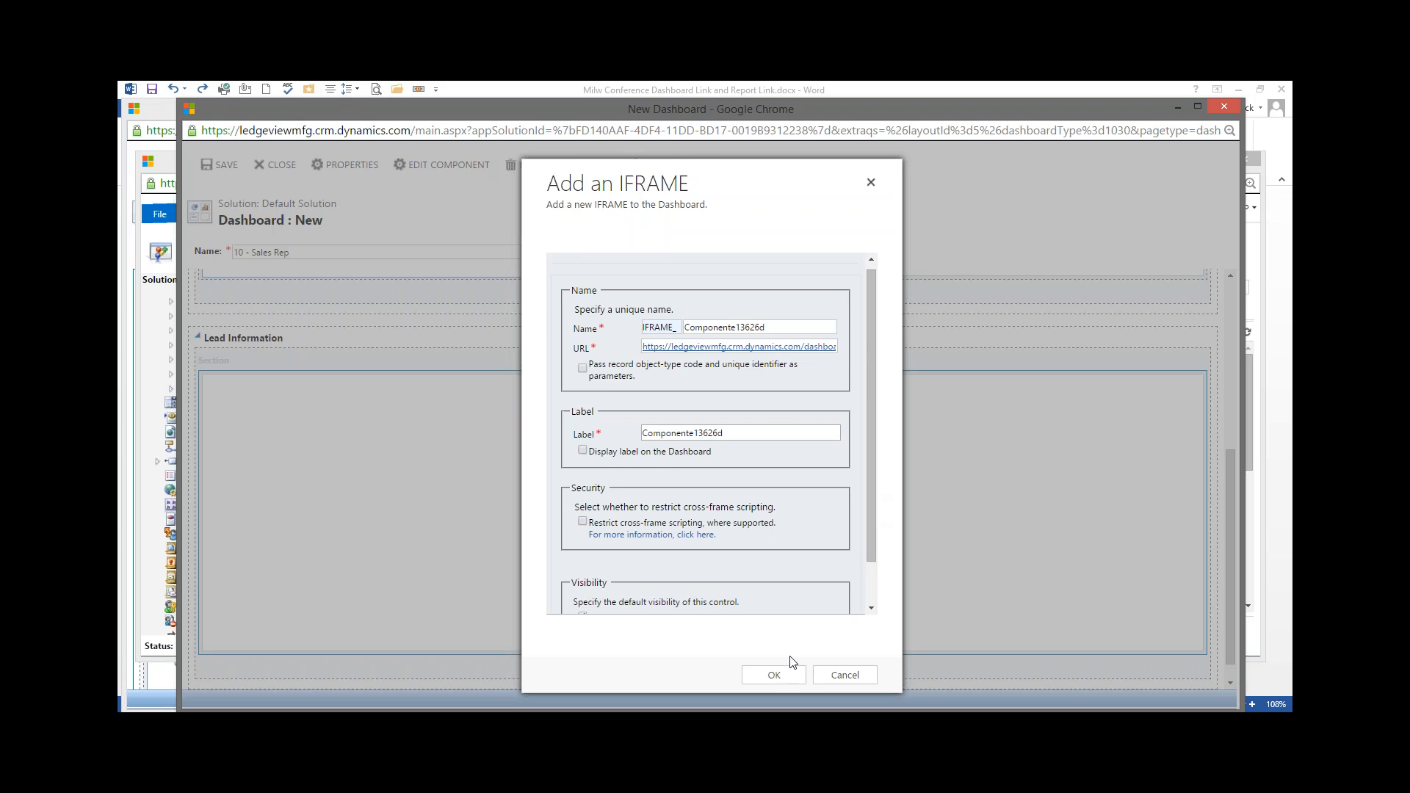
pyautogui.click(774, 674)
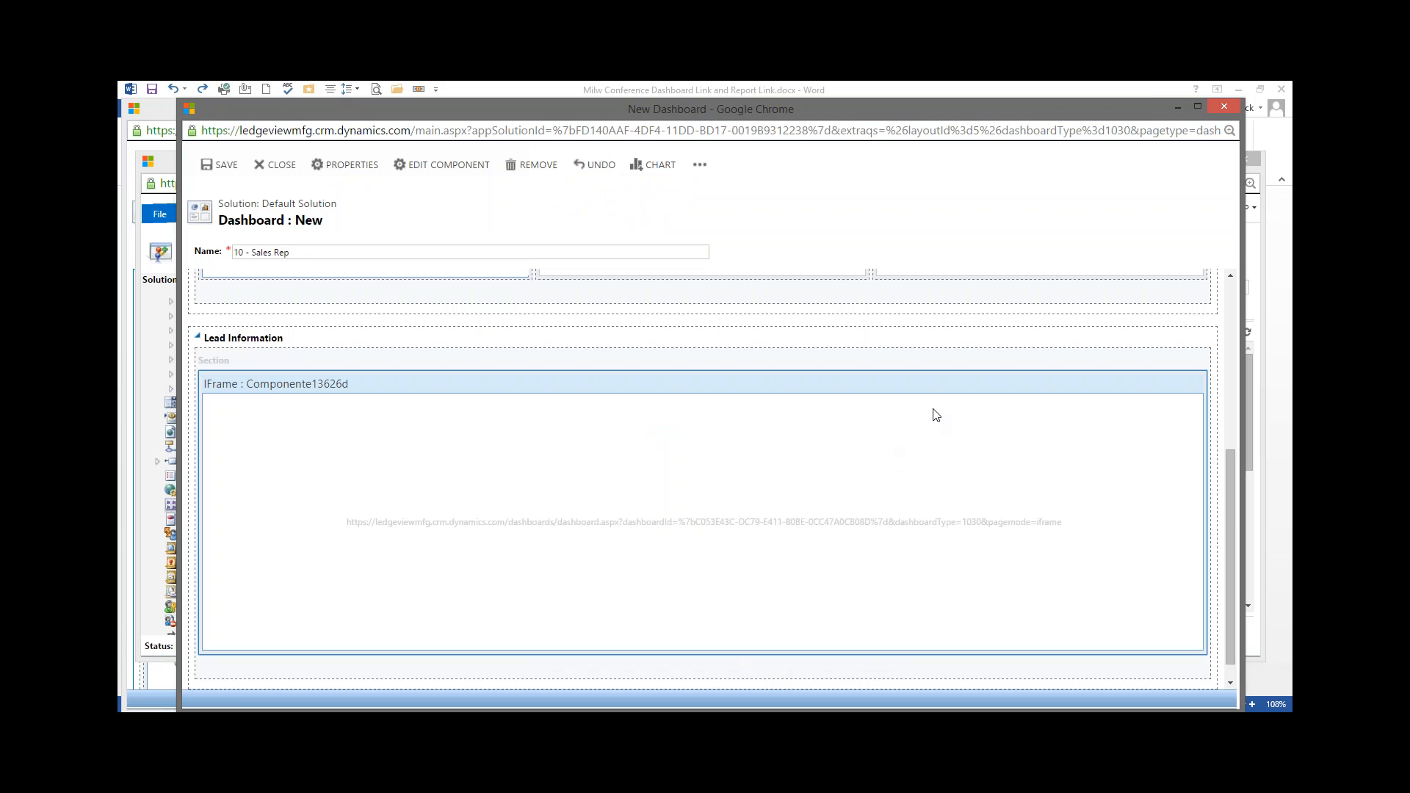
# Step: Increase the height of the Lead Information IFRAME five times
pyautogui.click(700, 165)
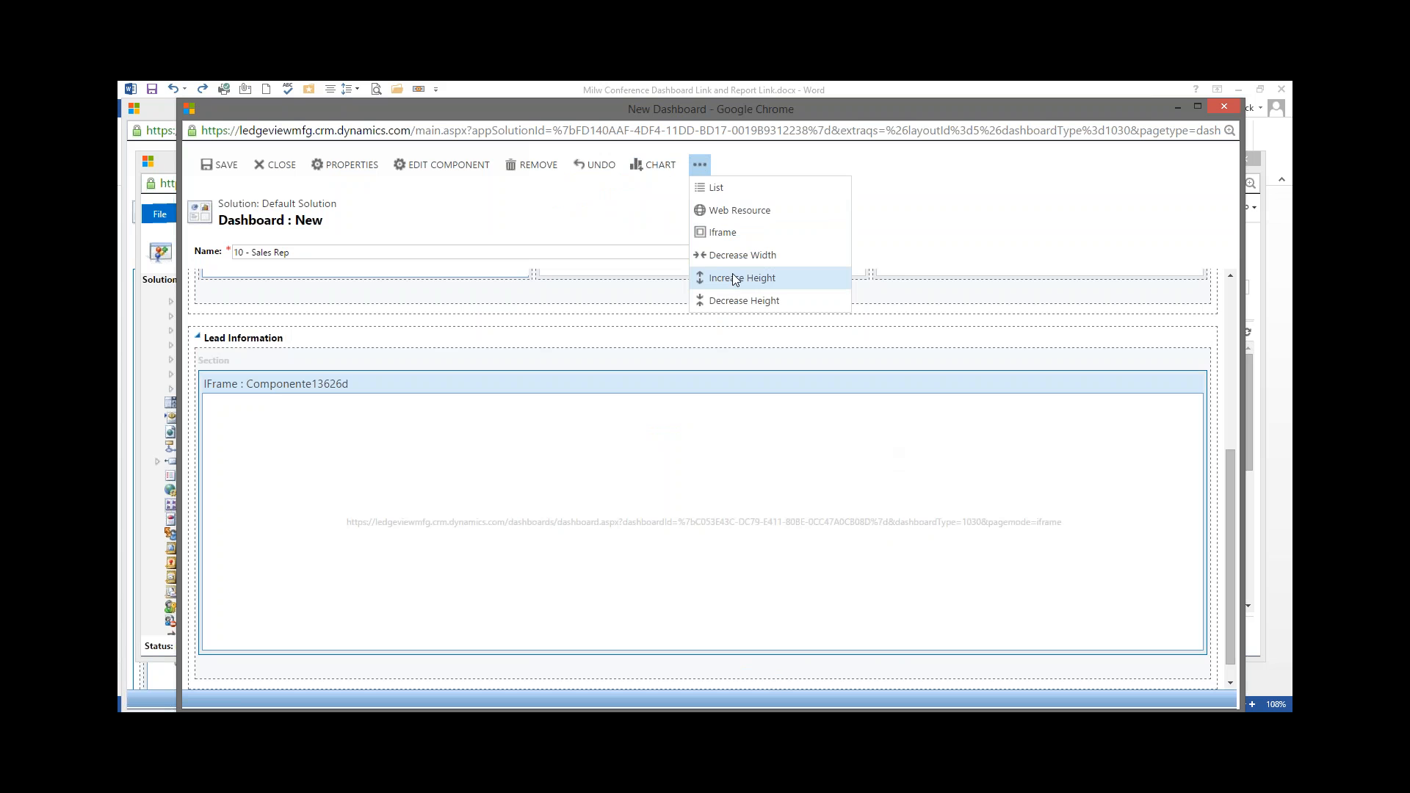
pyautogui.click(733, 276)
pyautogui.click(700, 165)
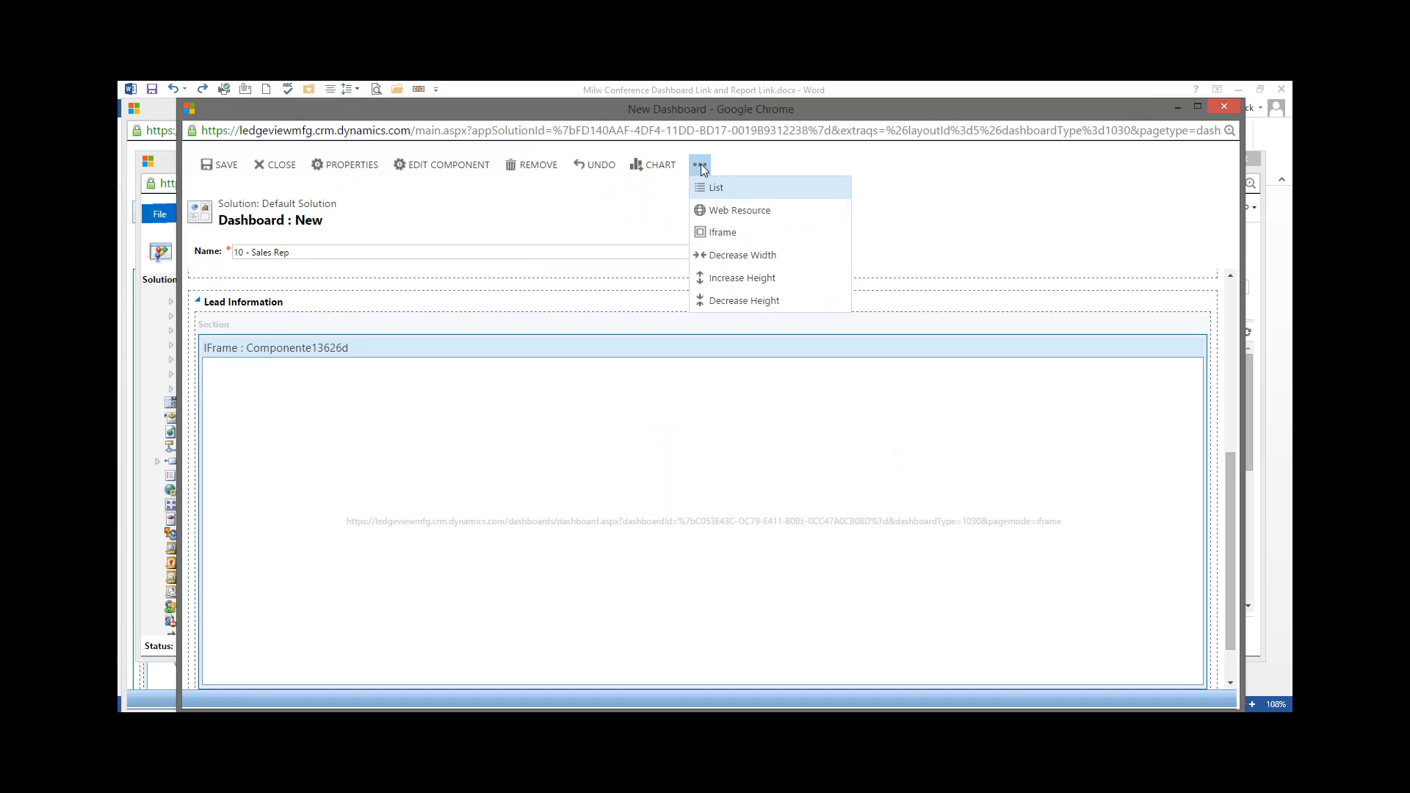
pyautogui.click(723, 278)
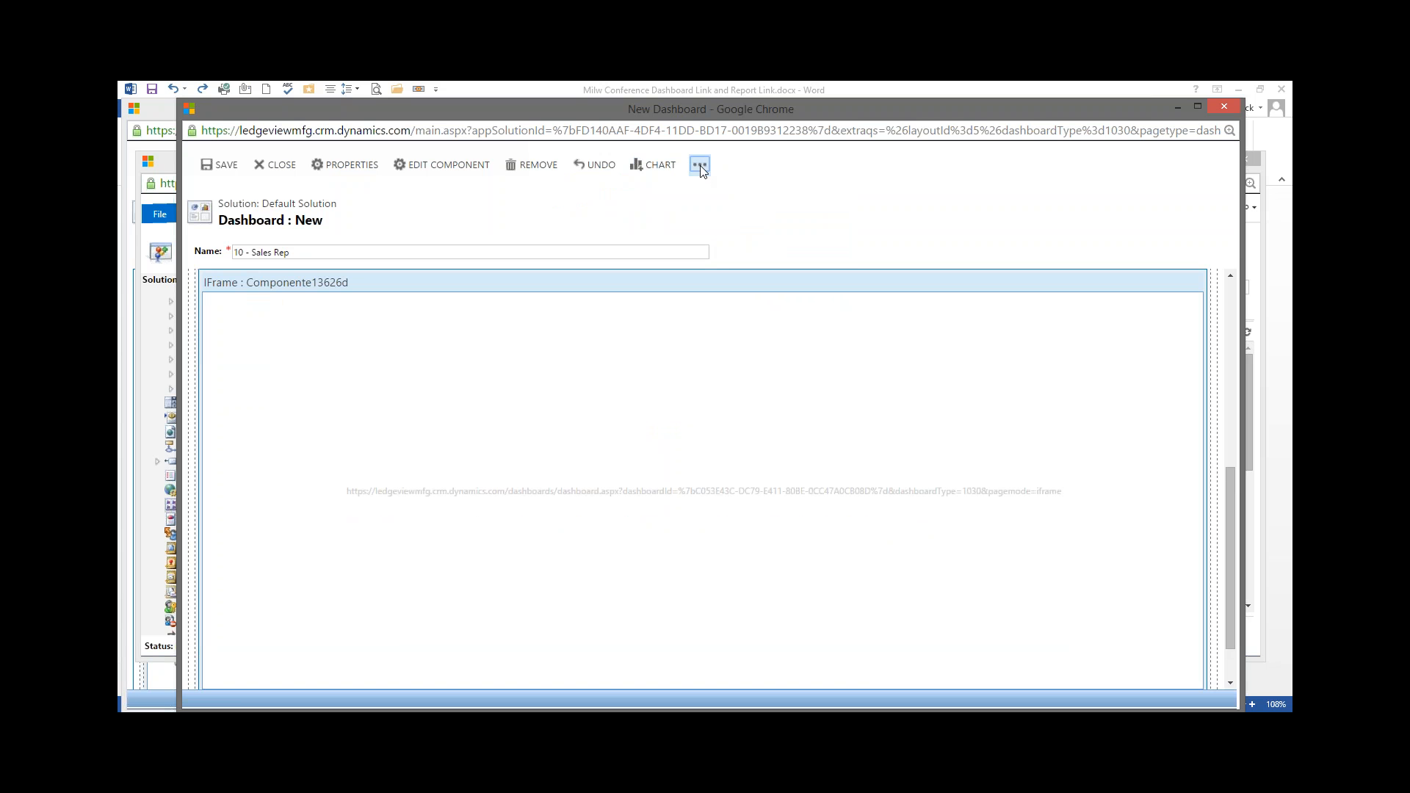
pyautogui.click(700, 165)
pyautogui.click(733, 278)
pyautogui.click(700, 166)
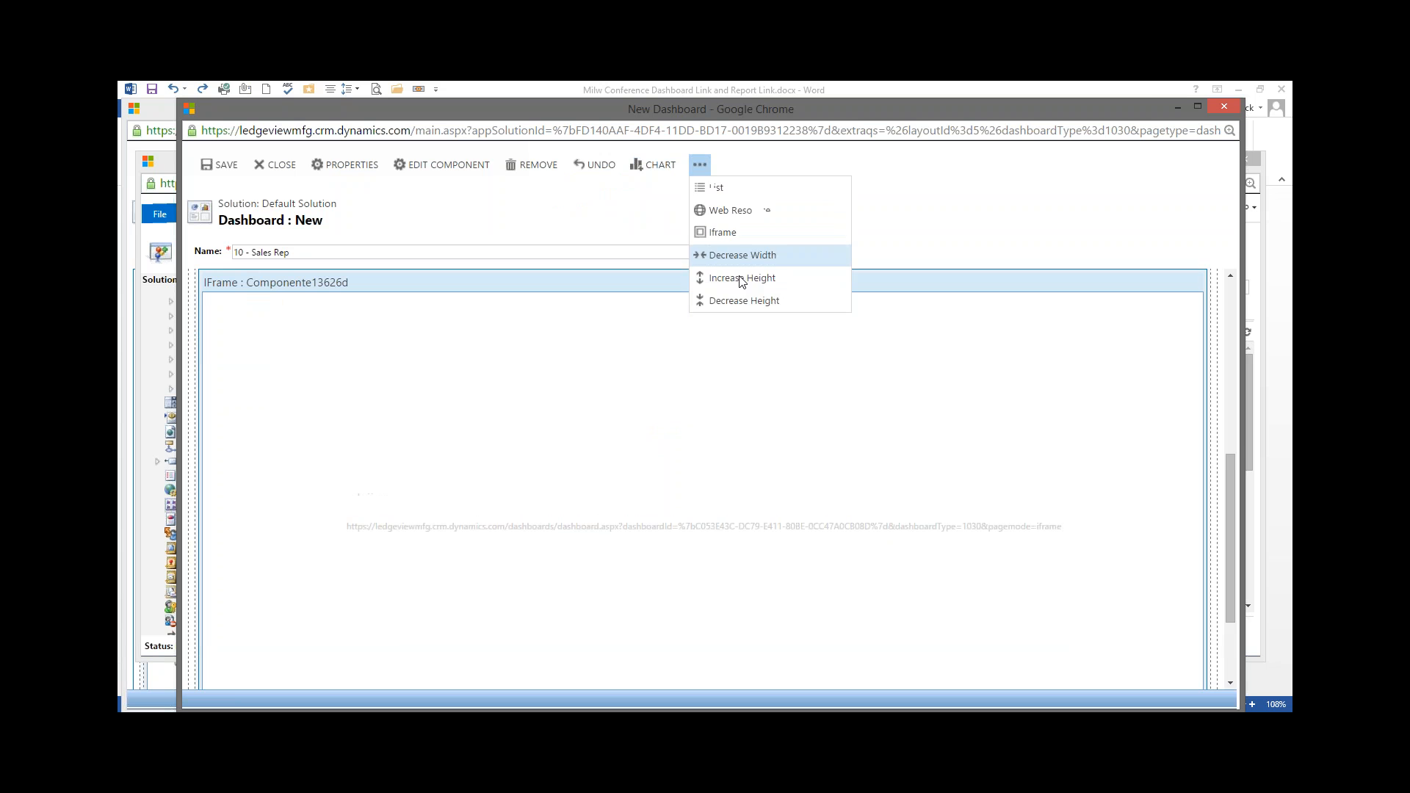
pyautogui.click(740, 279)
pyautogui.click(700, 166)
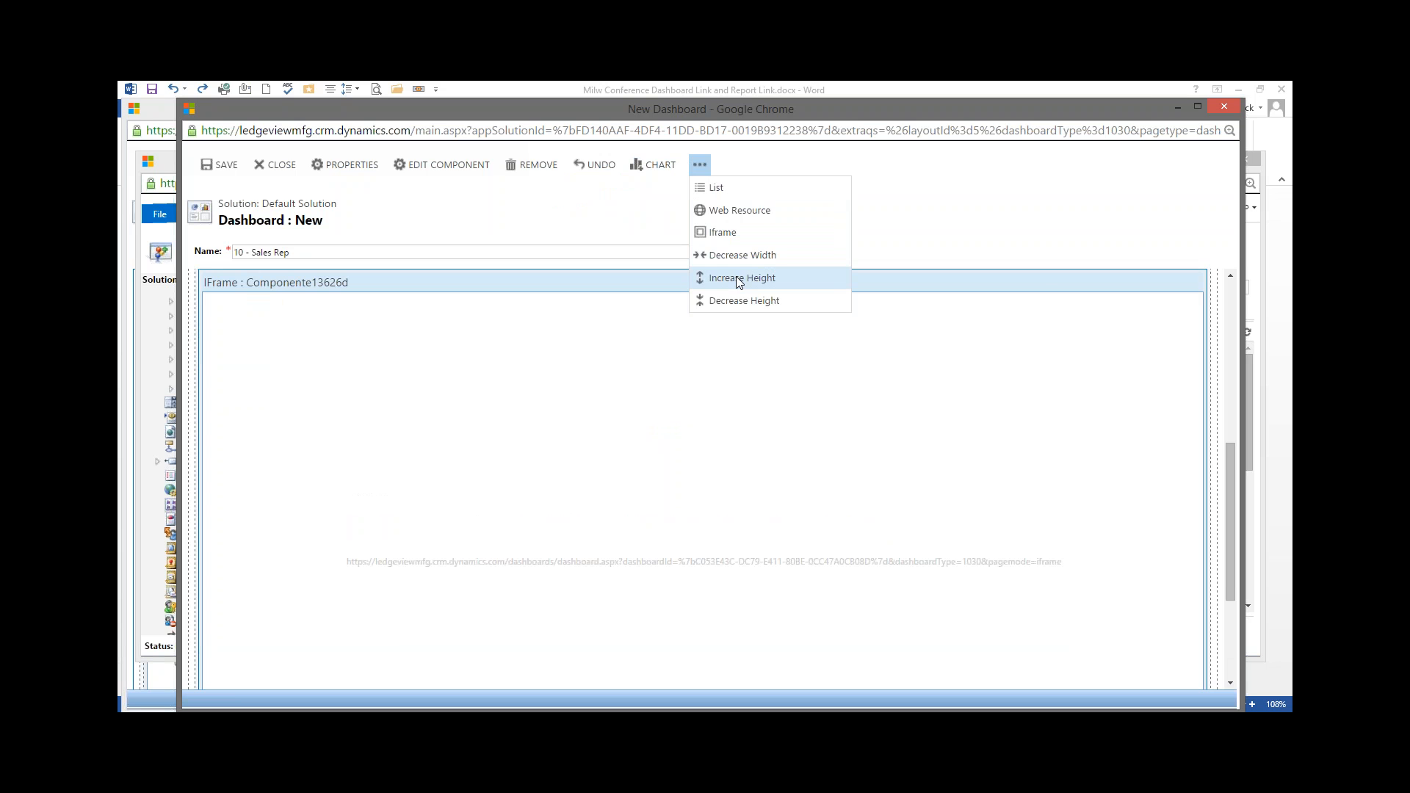
pyautogui.click(739, 279)
# Step: Save and close the 10 - Sales Rep dashboard, and publish all customizations
pyautogui.scroll(5, 708, 411)
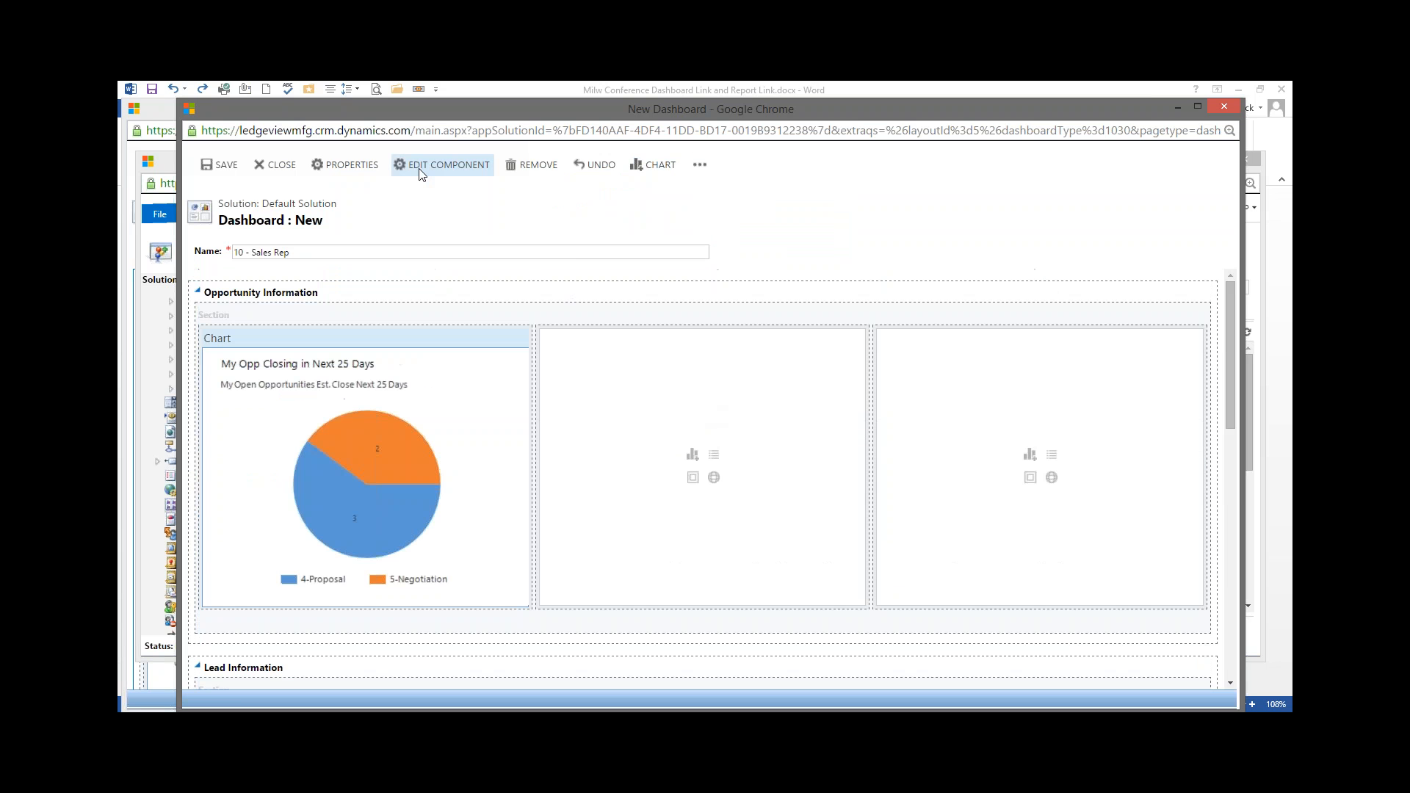
pyautogui.click(220, 164)
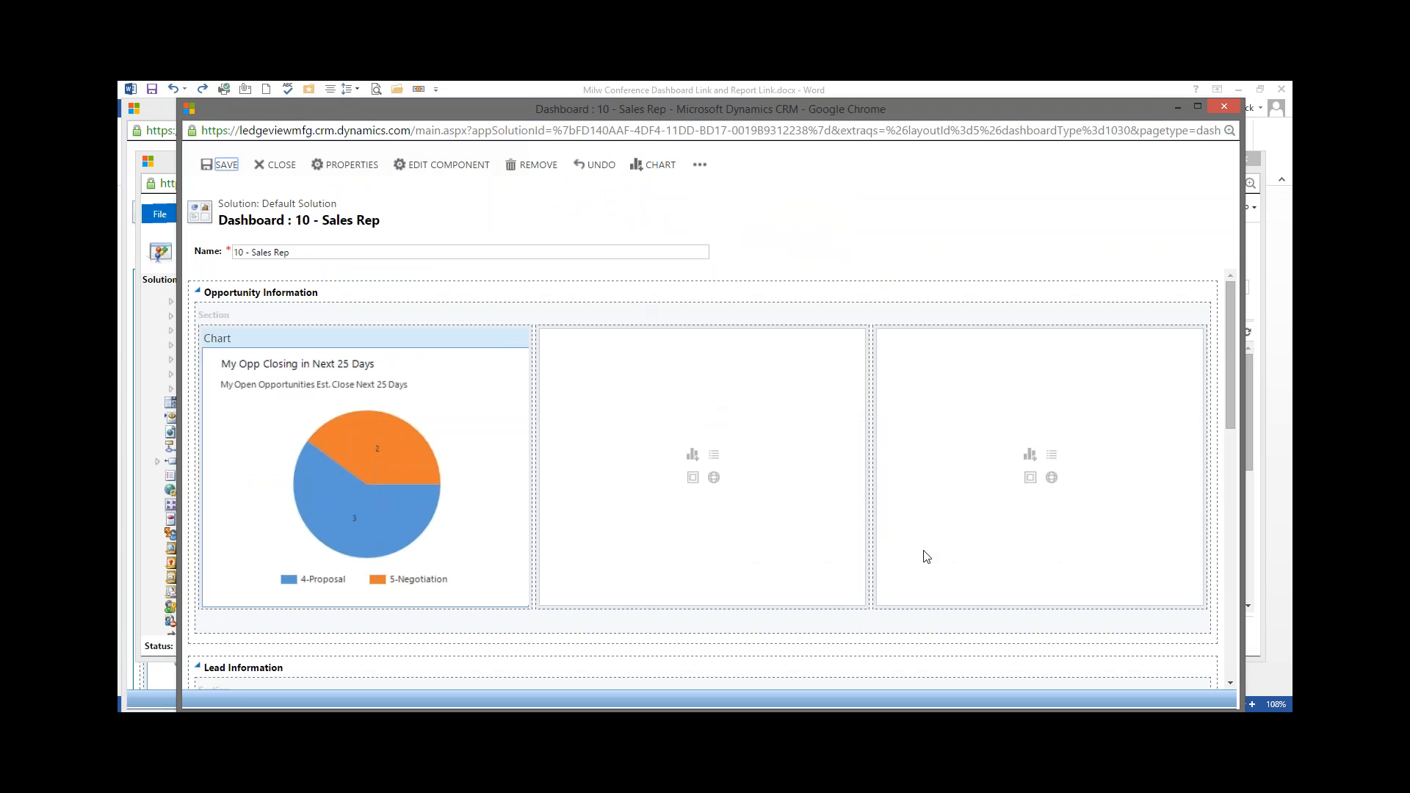
pyautogui.click(276, 166)
pyautogui.click(727, 208)
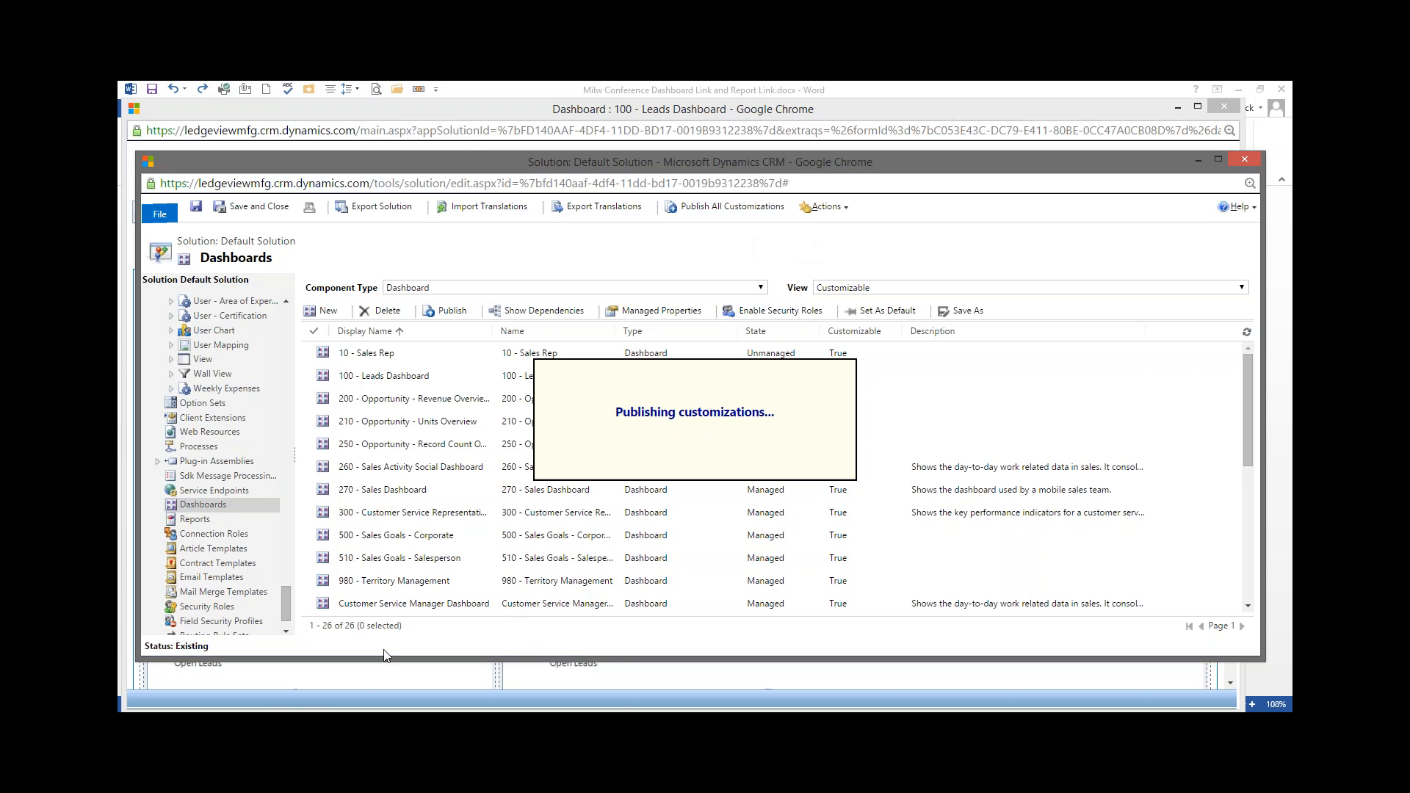
# Step: Switch to the main CRM window, go to the Sales area's dashboards and display the 10 - Sales Rep dashboard
pyautogui.moveTo(379, 716)
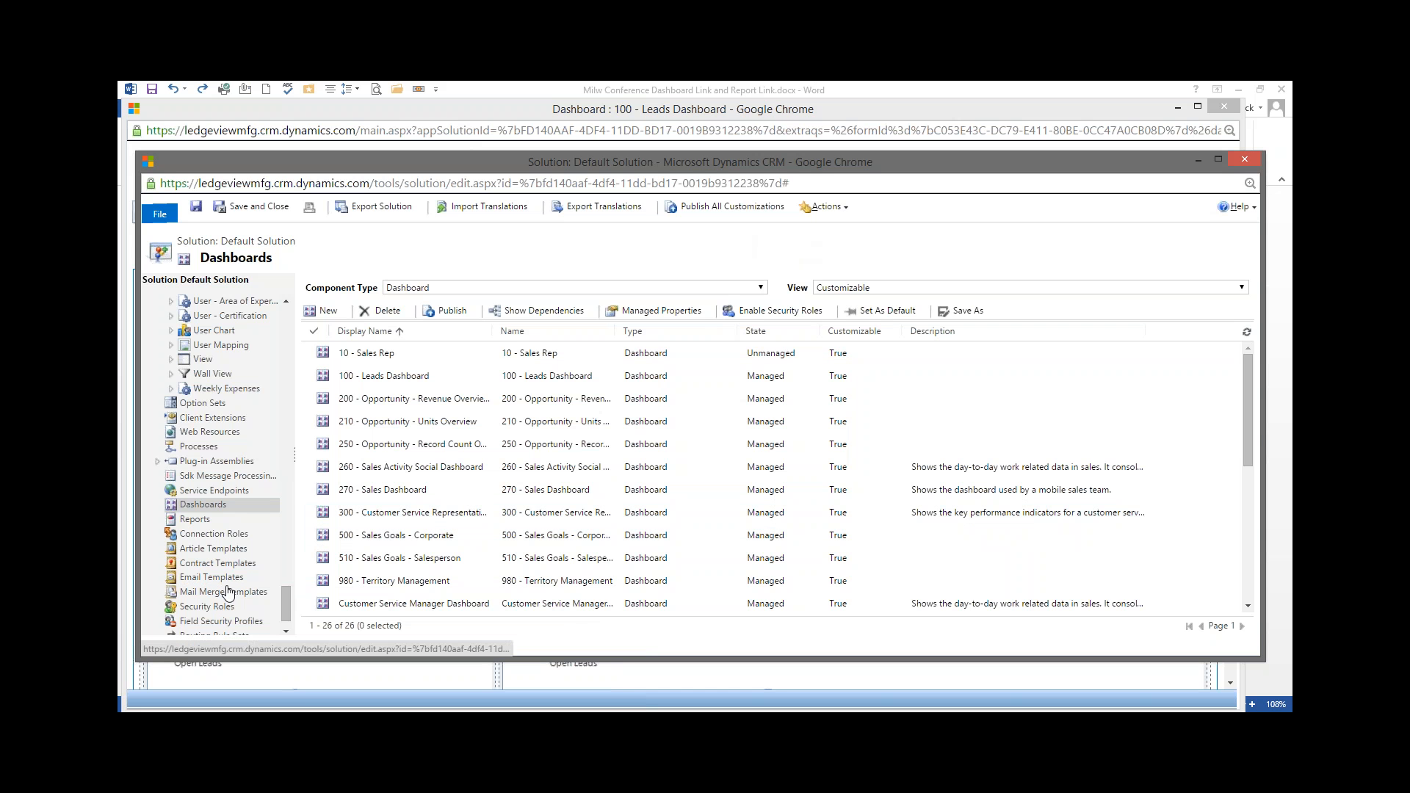
pyautogui.moveTo(301, 683)
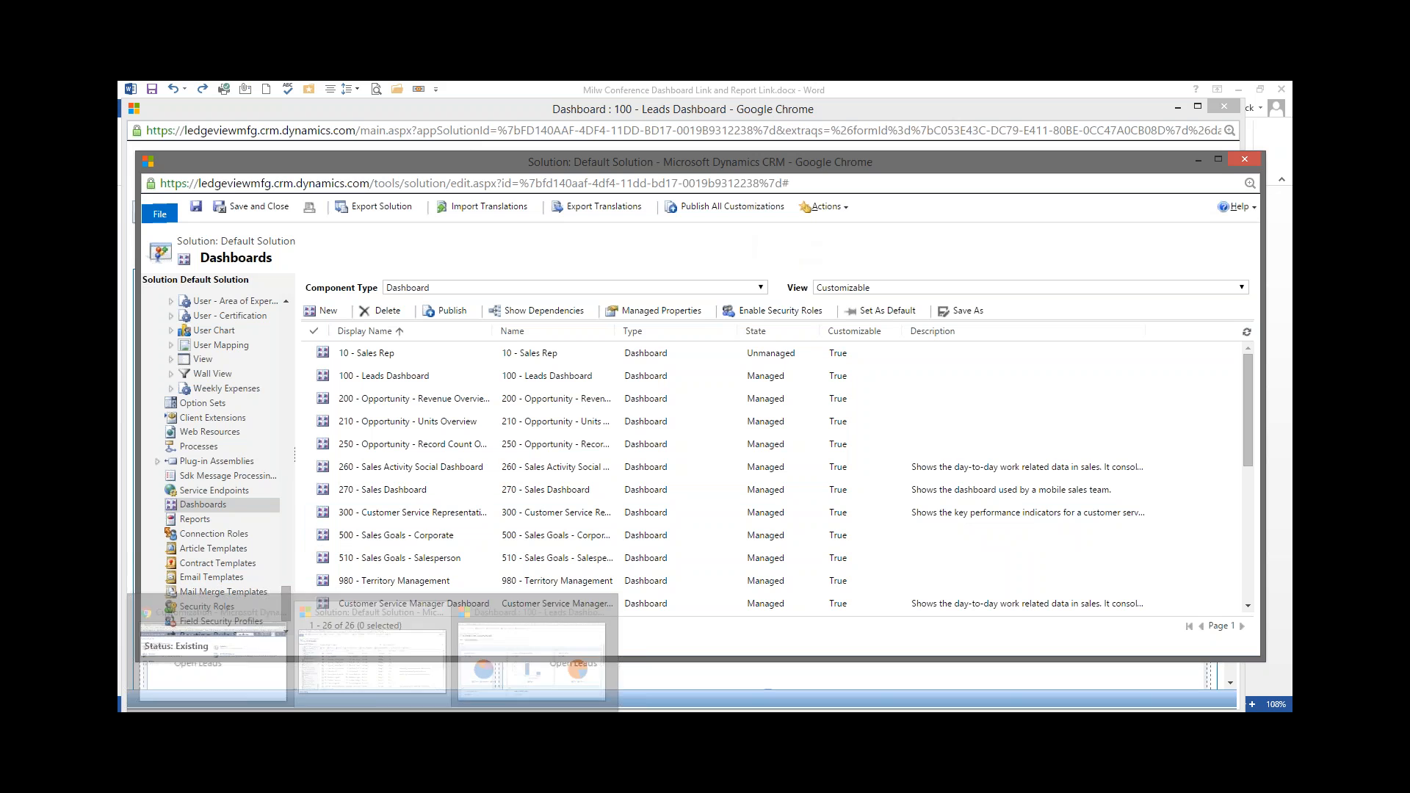
pyautogui.click(224, 644)
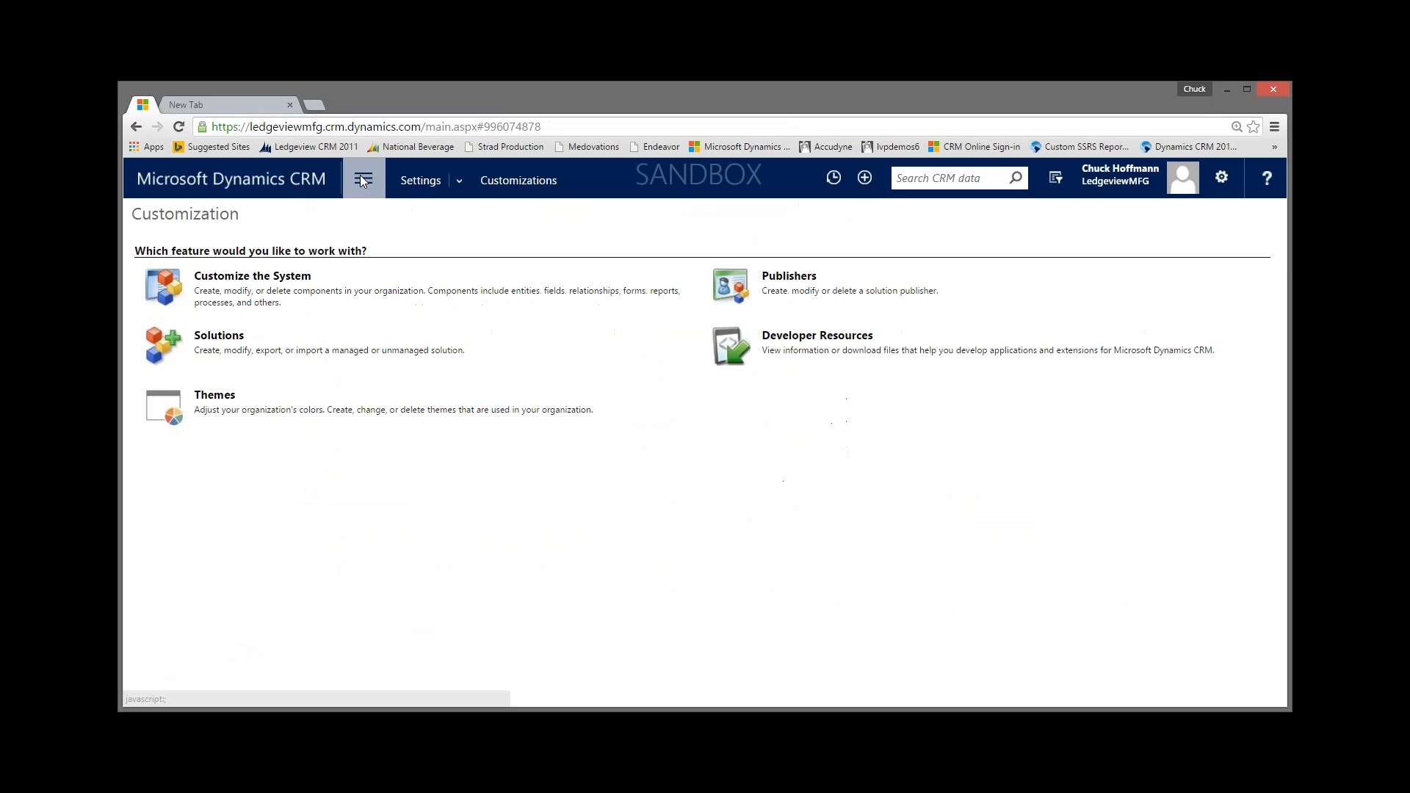
pyautogui.click(362, 177)
pyautogui.click(217, 239)
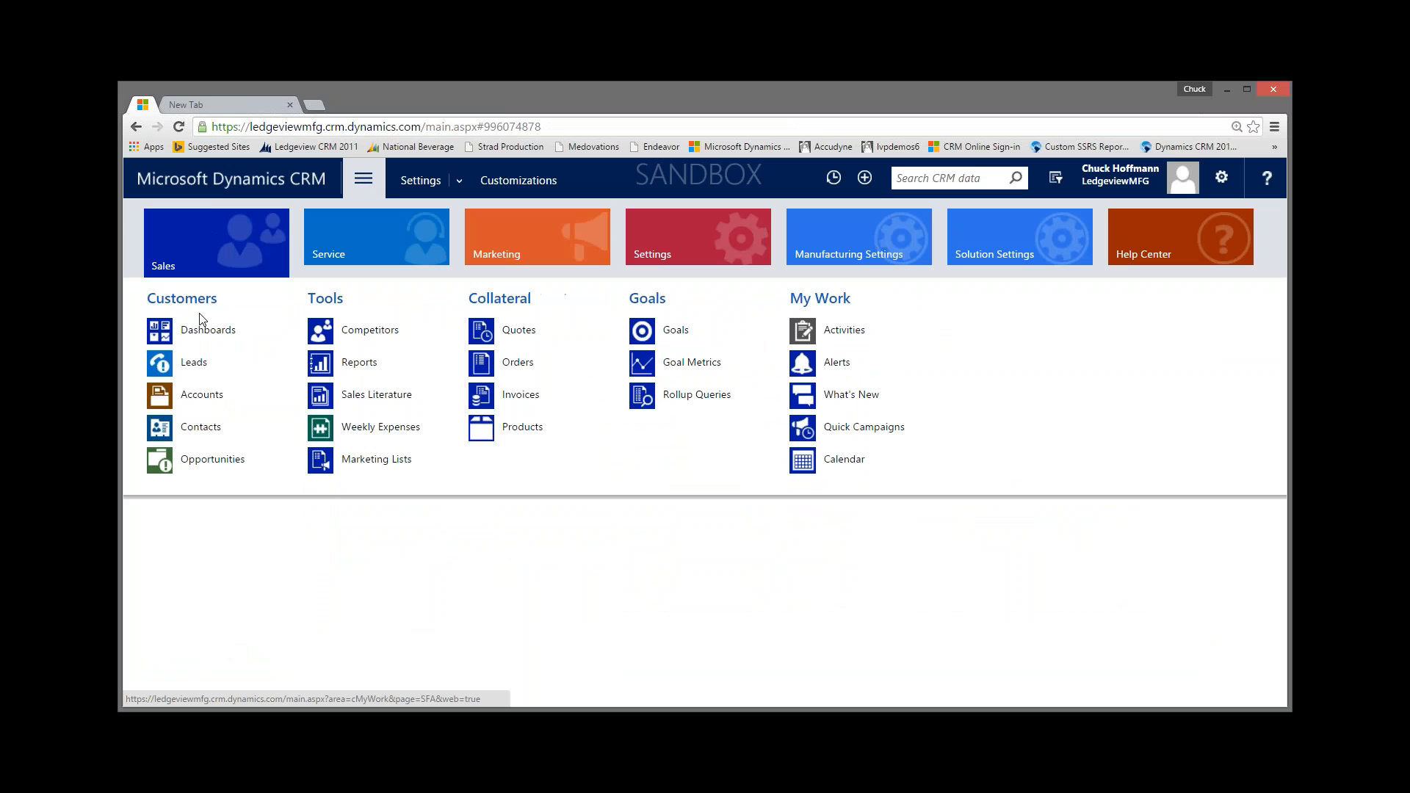
pyautogui.click(207, 332)
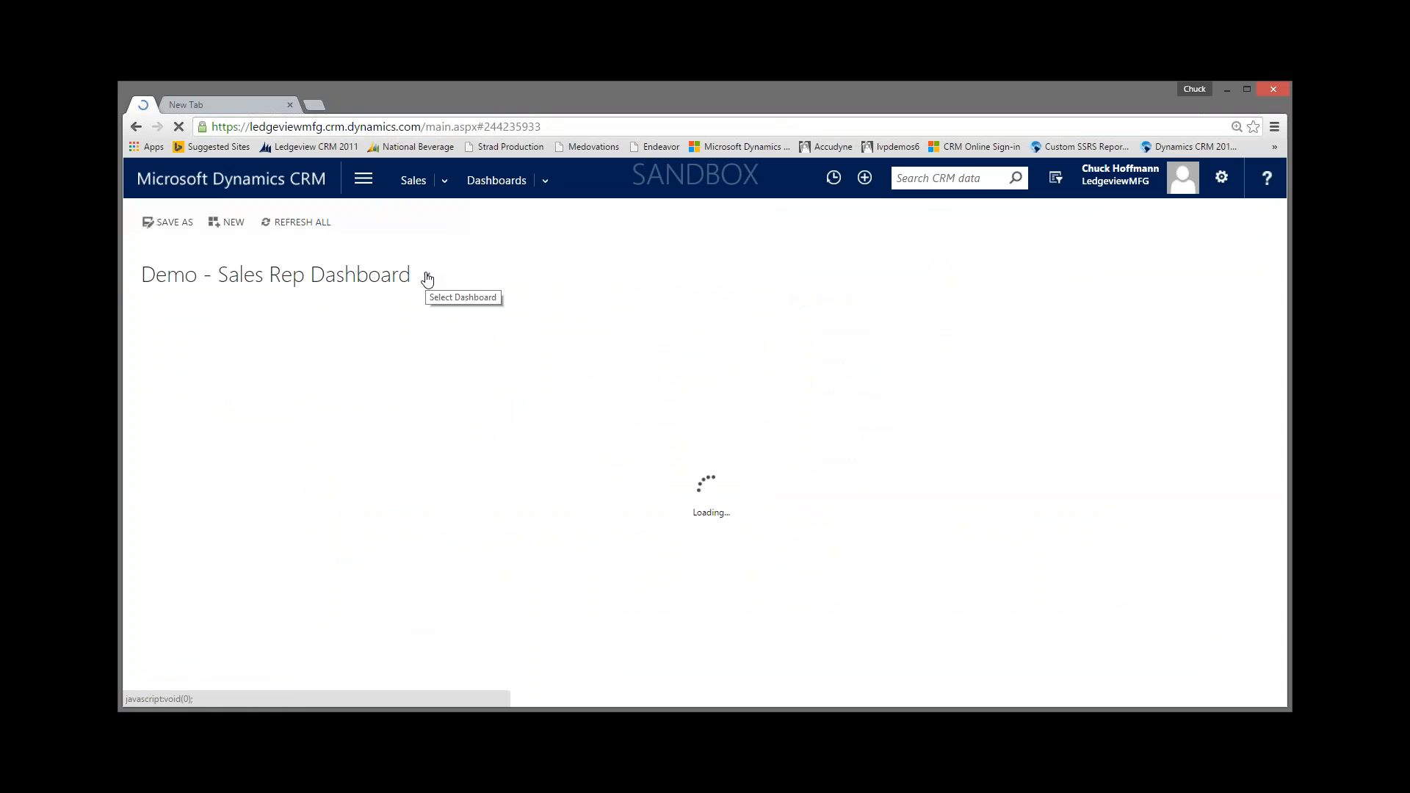
pyautogui.click(428, 277)
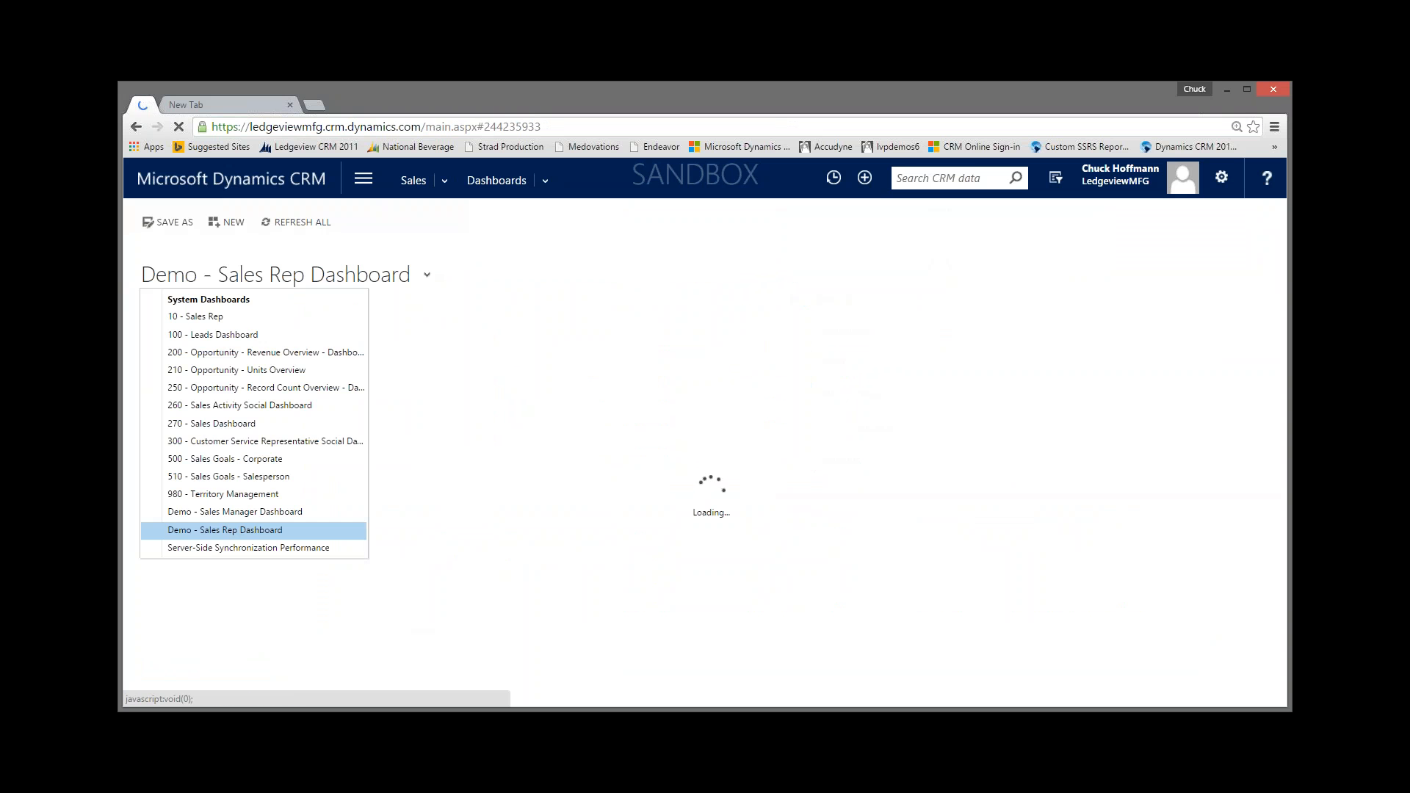
pyautogui.click(249, 317)
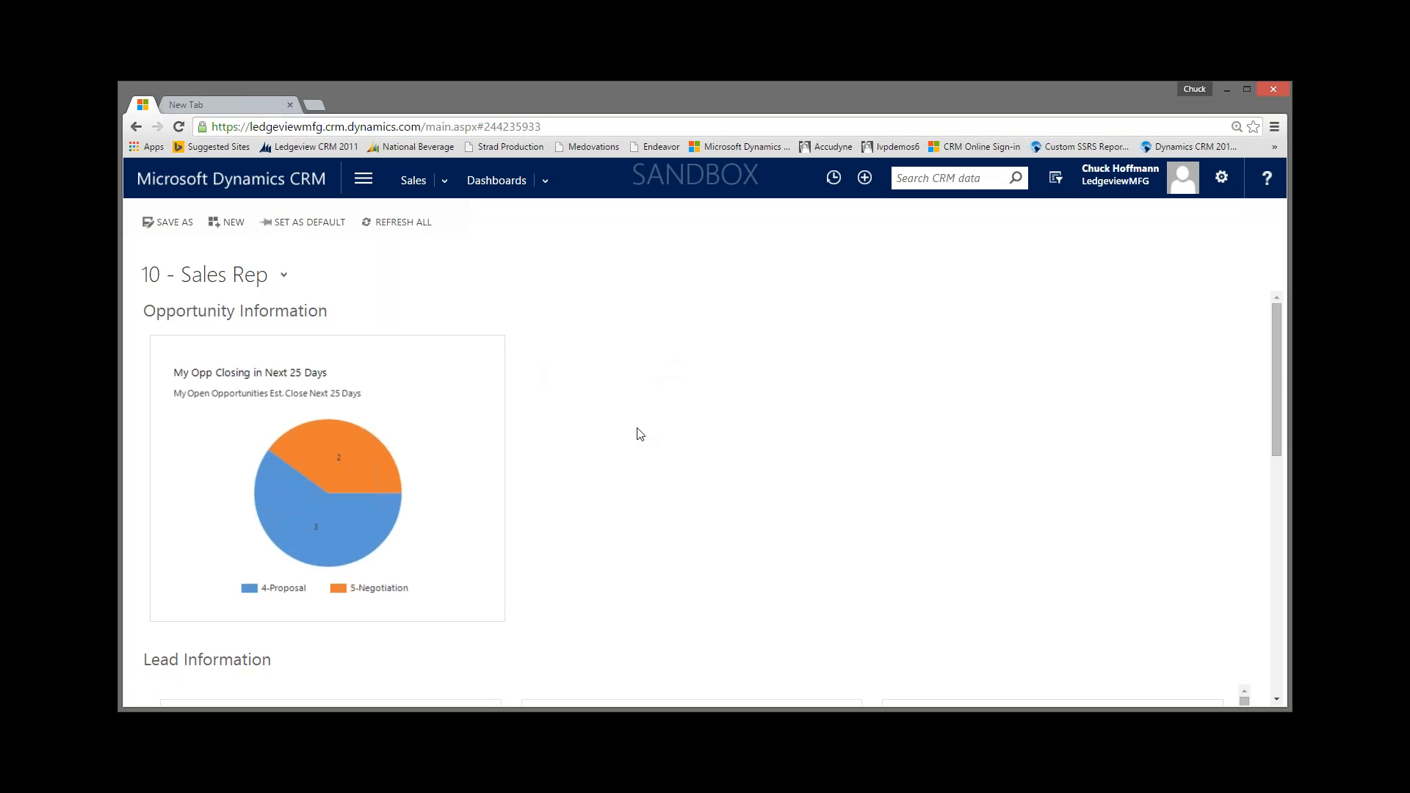
# Step: Examine the Opportunity Information chart and the embedded lead charts under Lead Information on the 10 - Sales Rep dashboard
pyautogui.scroll(-3, 654, 418)
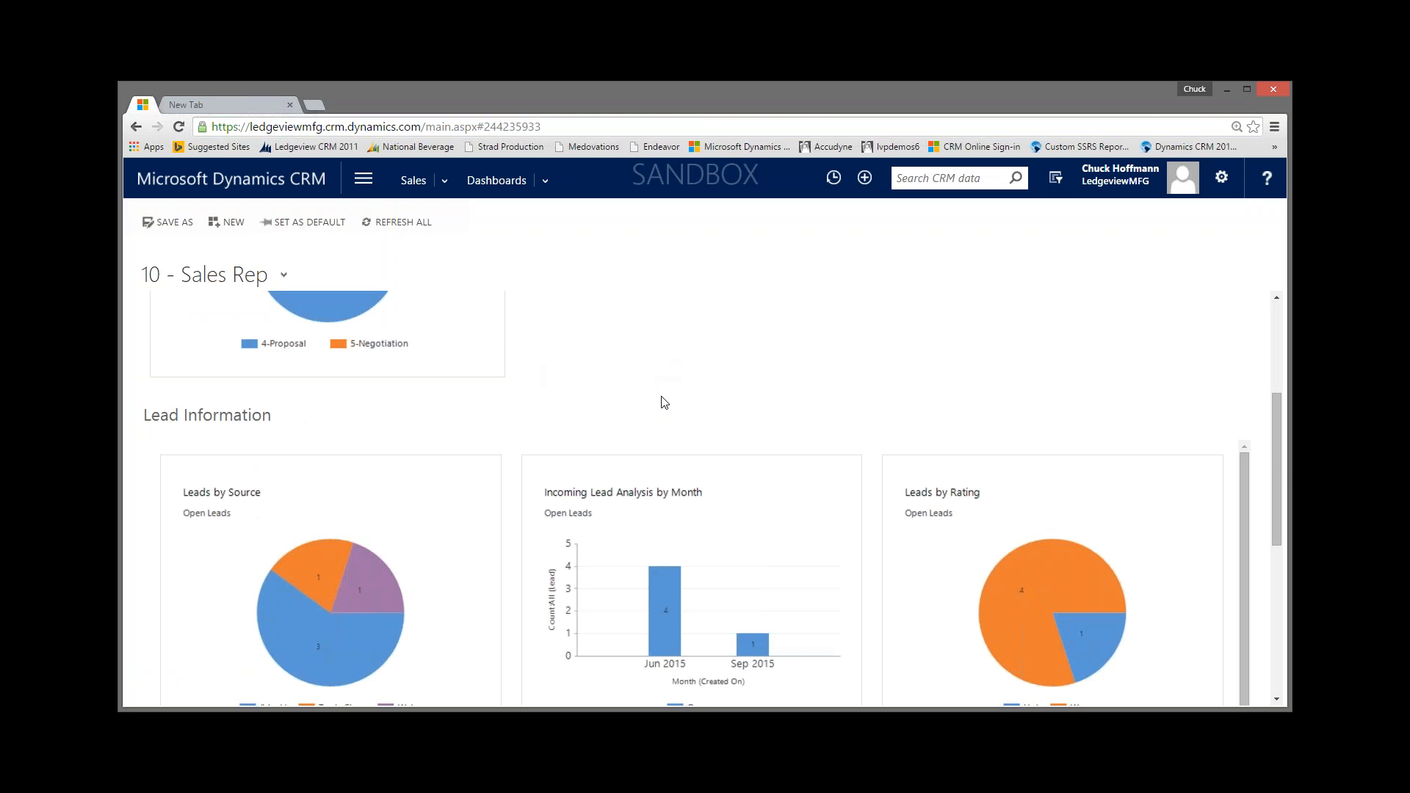
pyautogui.scroll(-3, 663, 400)
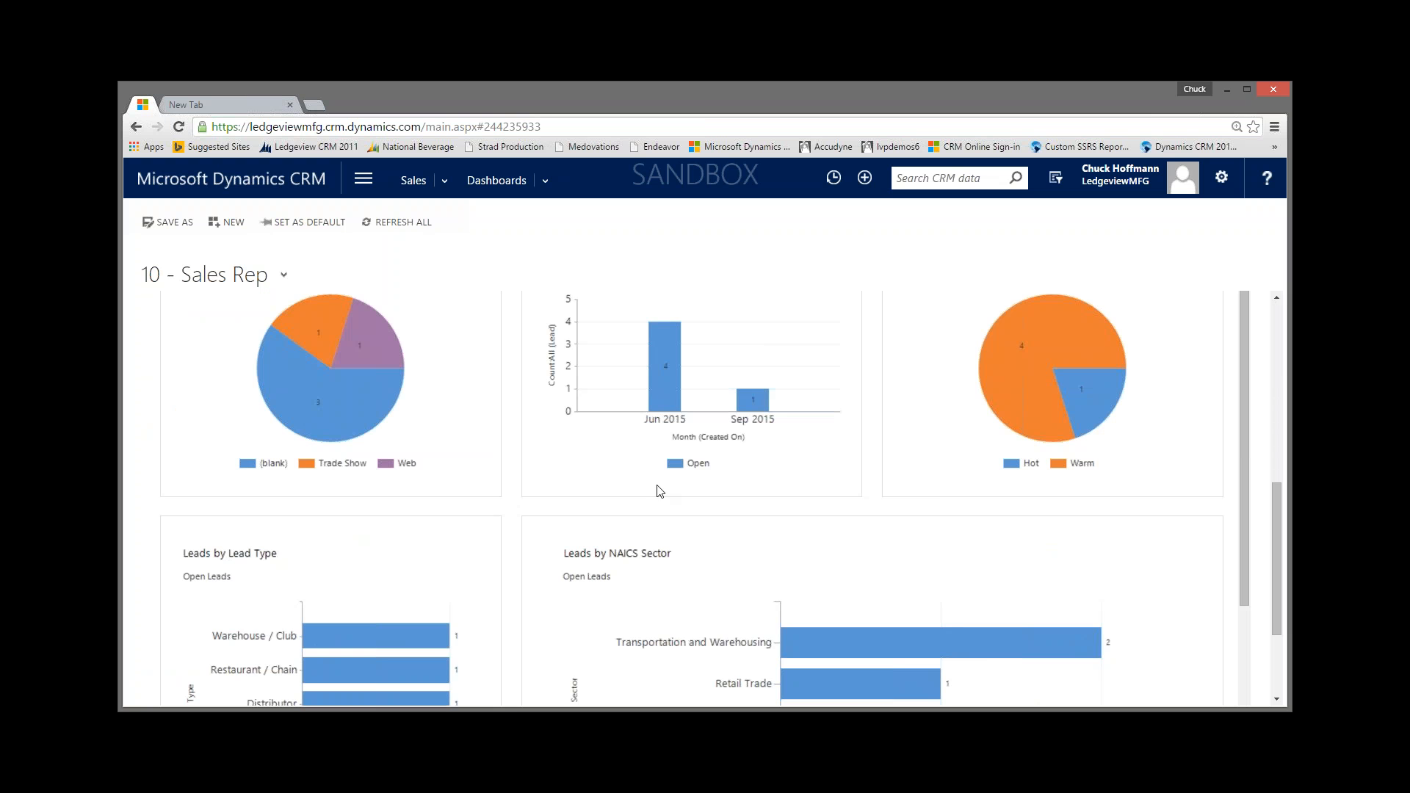
pyautogui.scroll(3, 659, 491)
pyautogui.scroll(-3, 659, 491)
pyautogui.scroll(3, 659, 491)
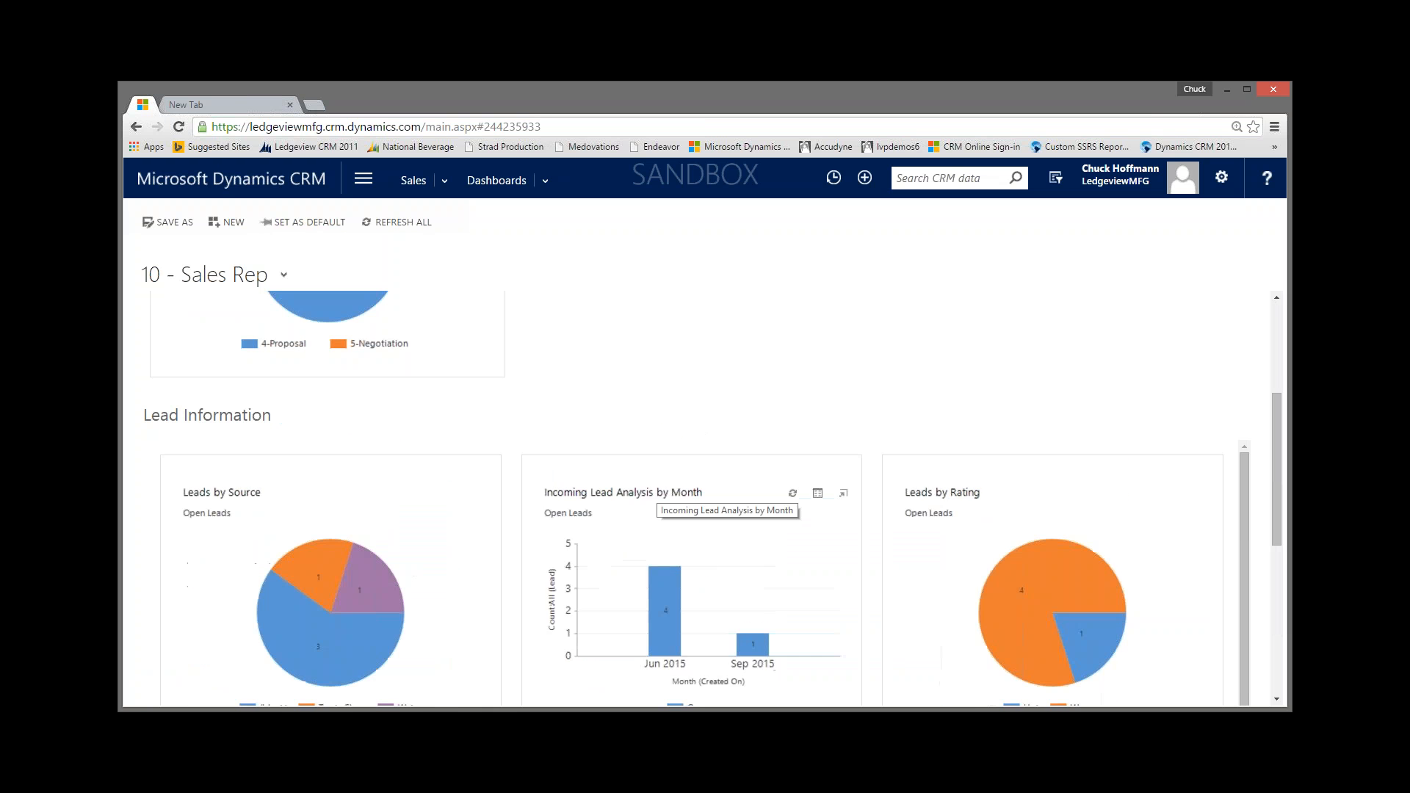
pyautogui.scroll(3, 659, 491)
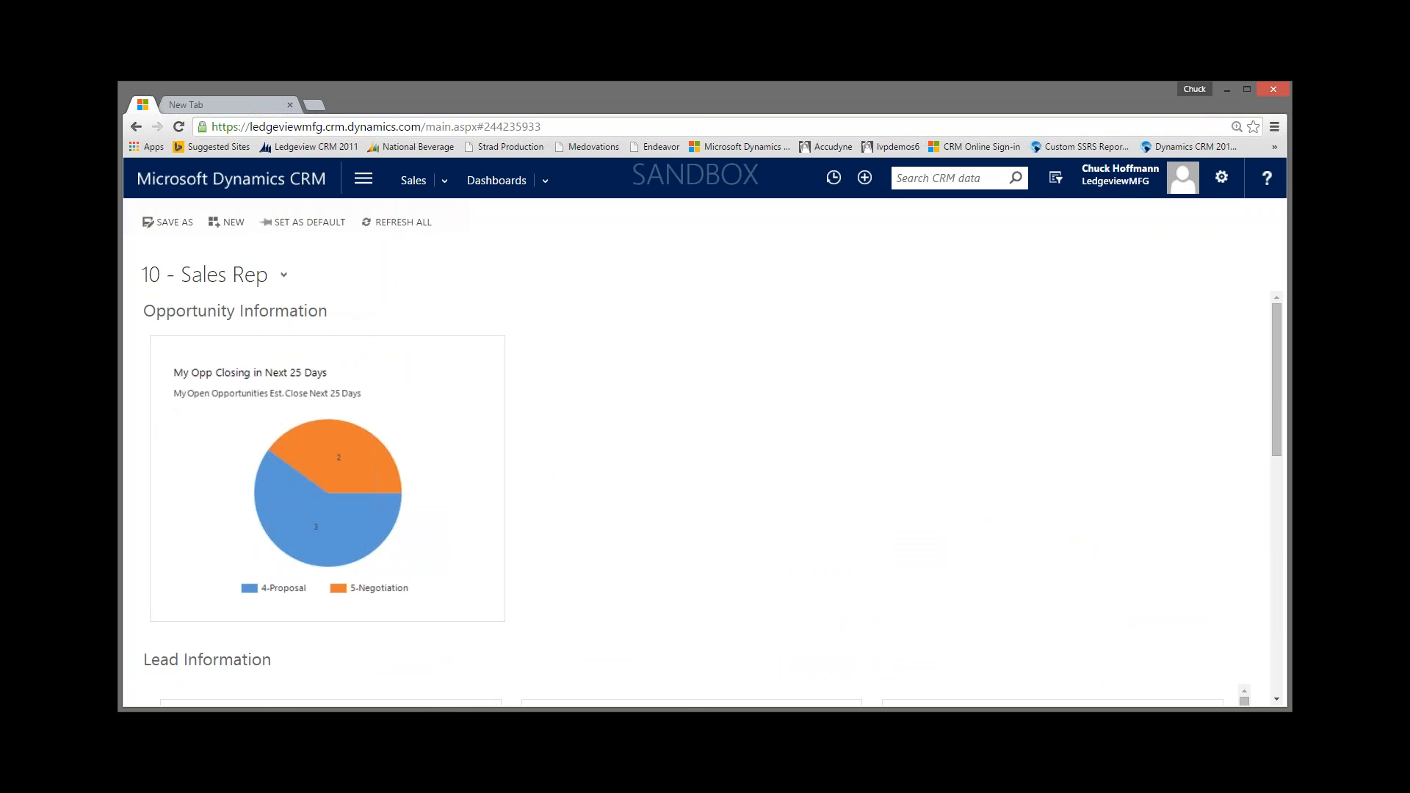
pyautogui.scroll(-4, 680, 510)
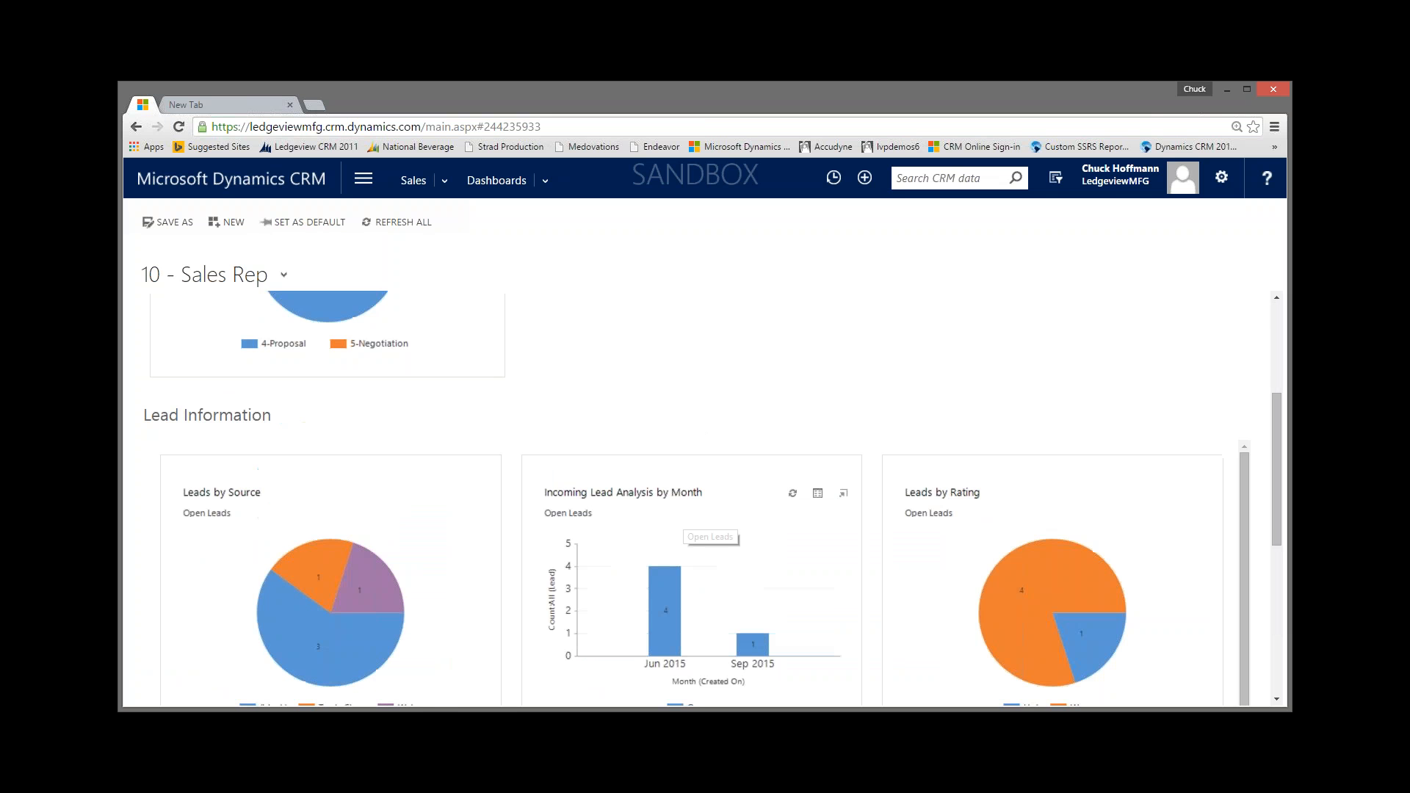
pyautogui.scroll(4, 711, 535)
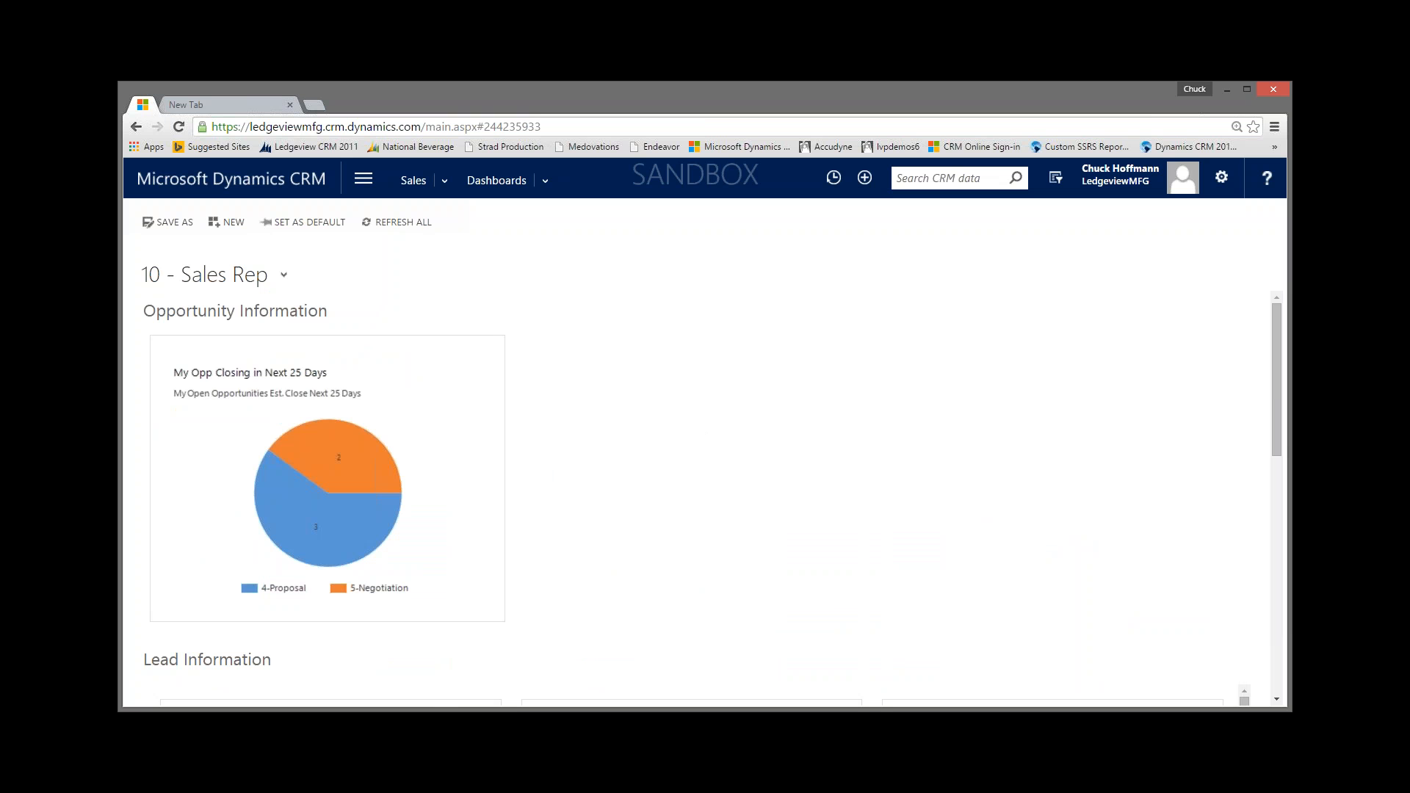
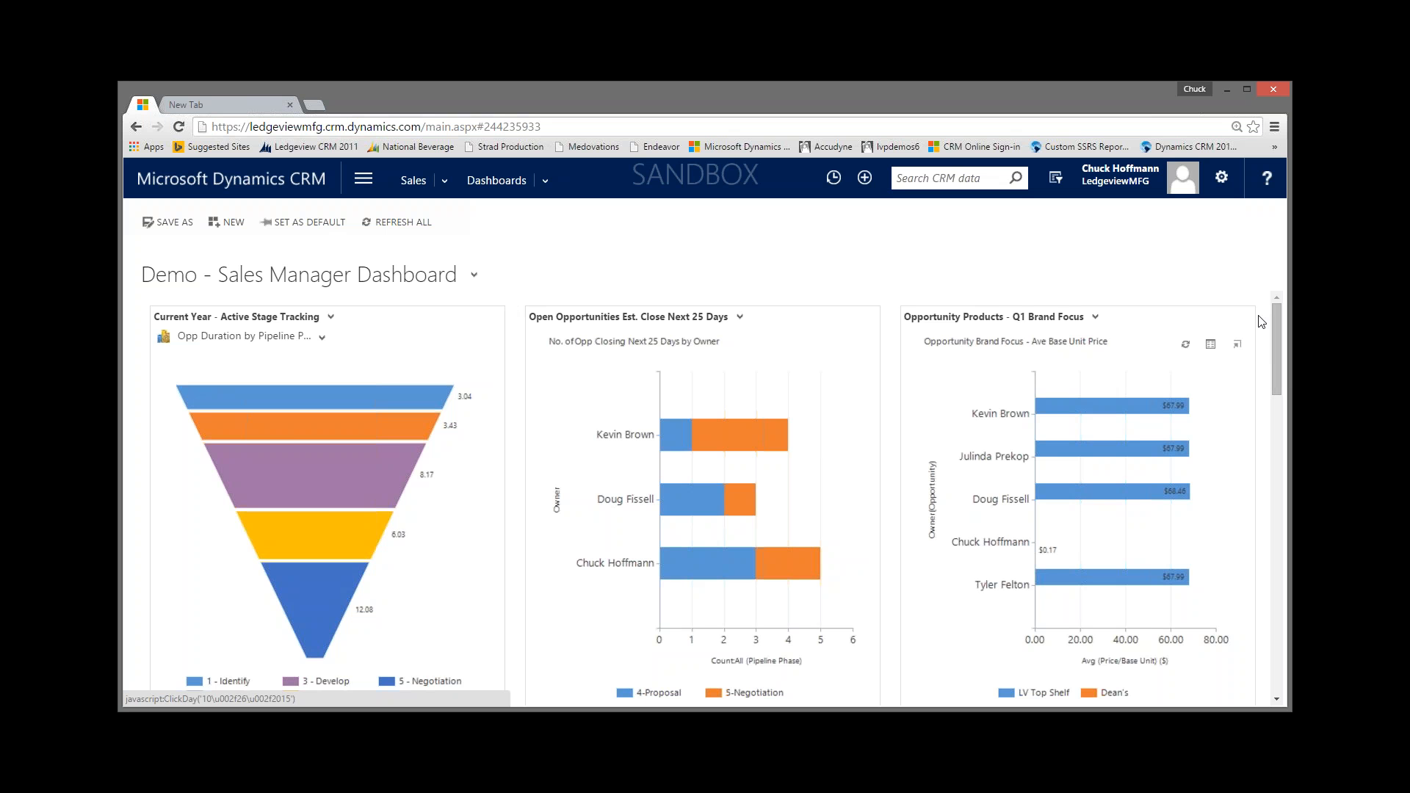
# Step: Switch the stage tracking chart to the Last 3 Months - Active Stage Tracking view and the Opp Duration by Owner chart
pyautogui.moveTo(1277, 320); pyautogui.dragTo(1277, 323)
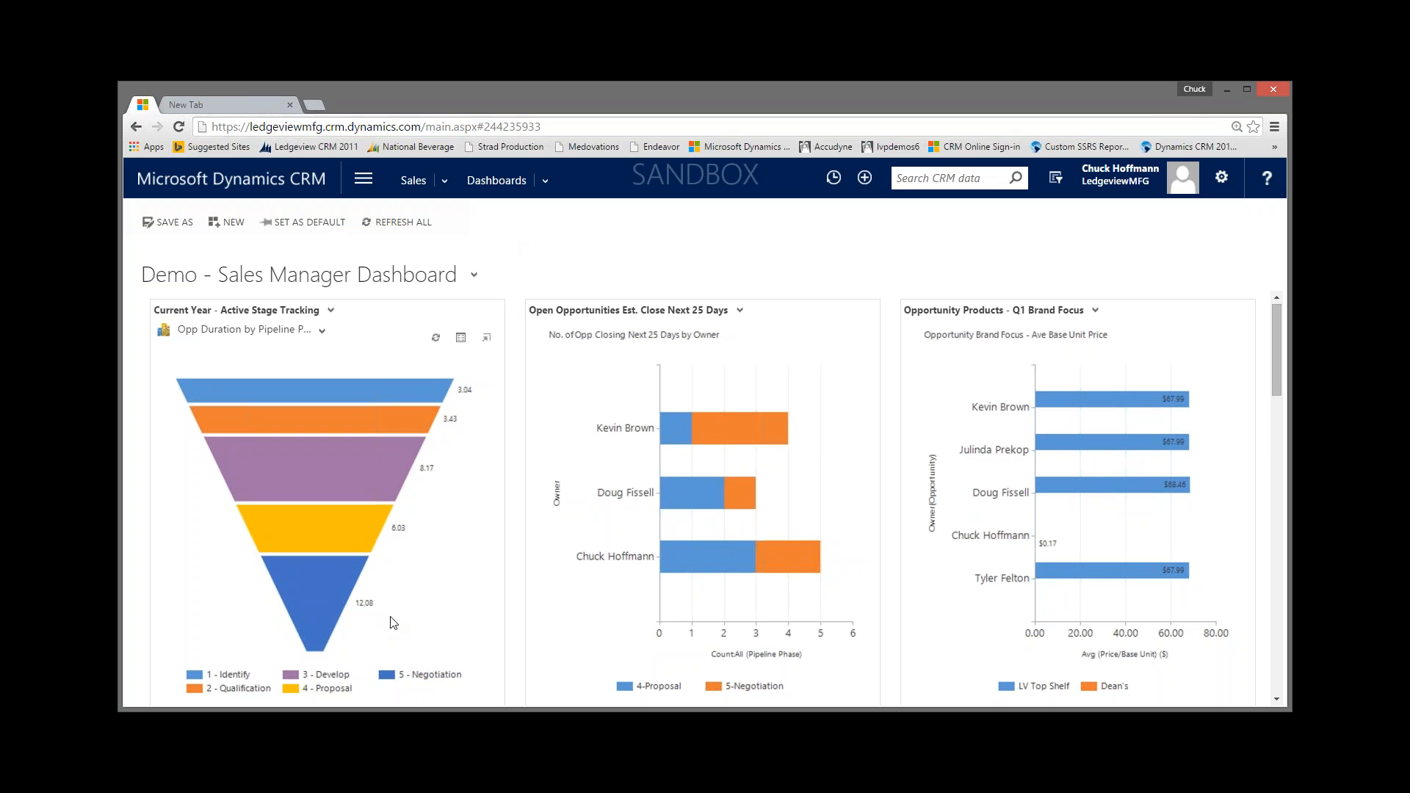
pyautogui.click(331, 311)
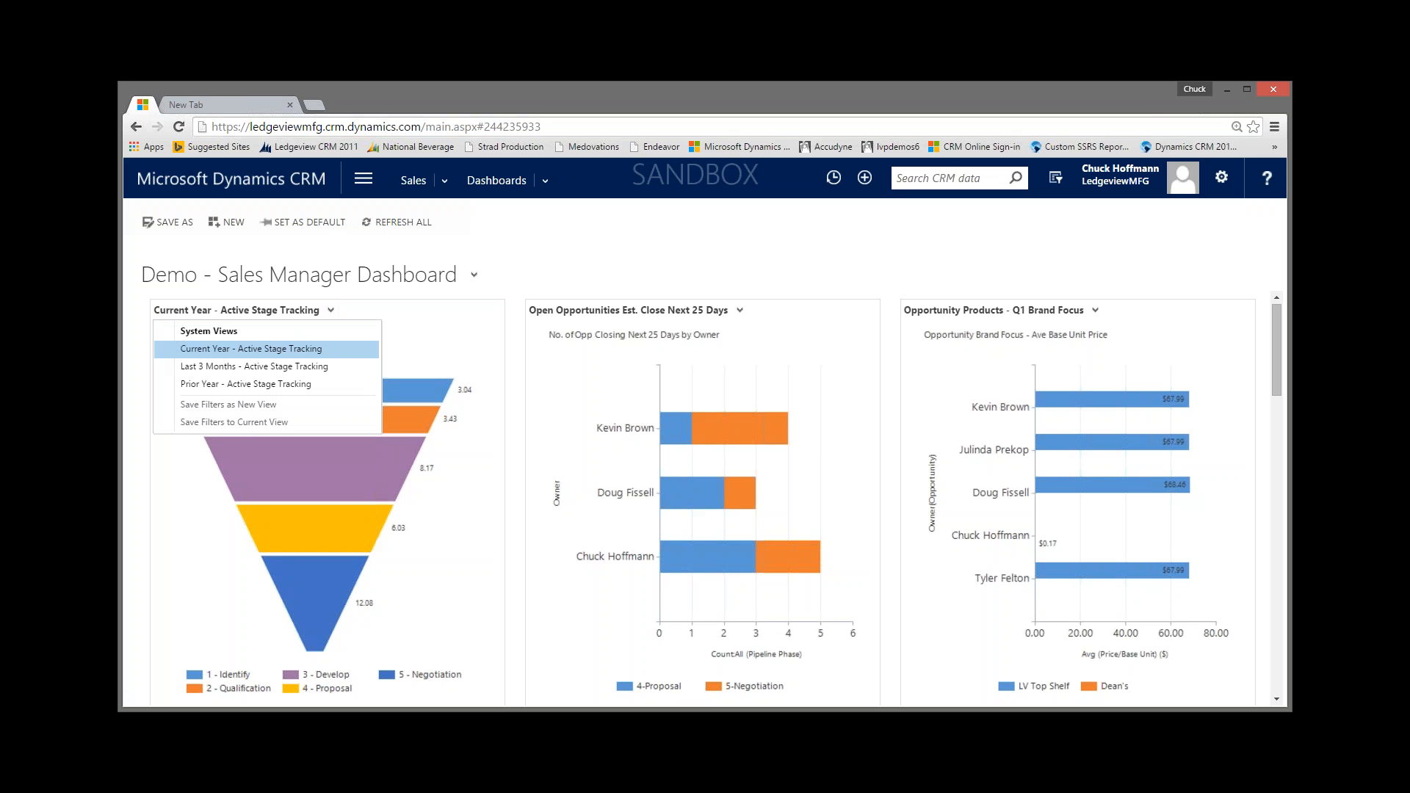
pyautogui.click(316, 366)
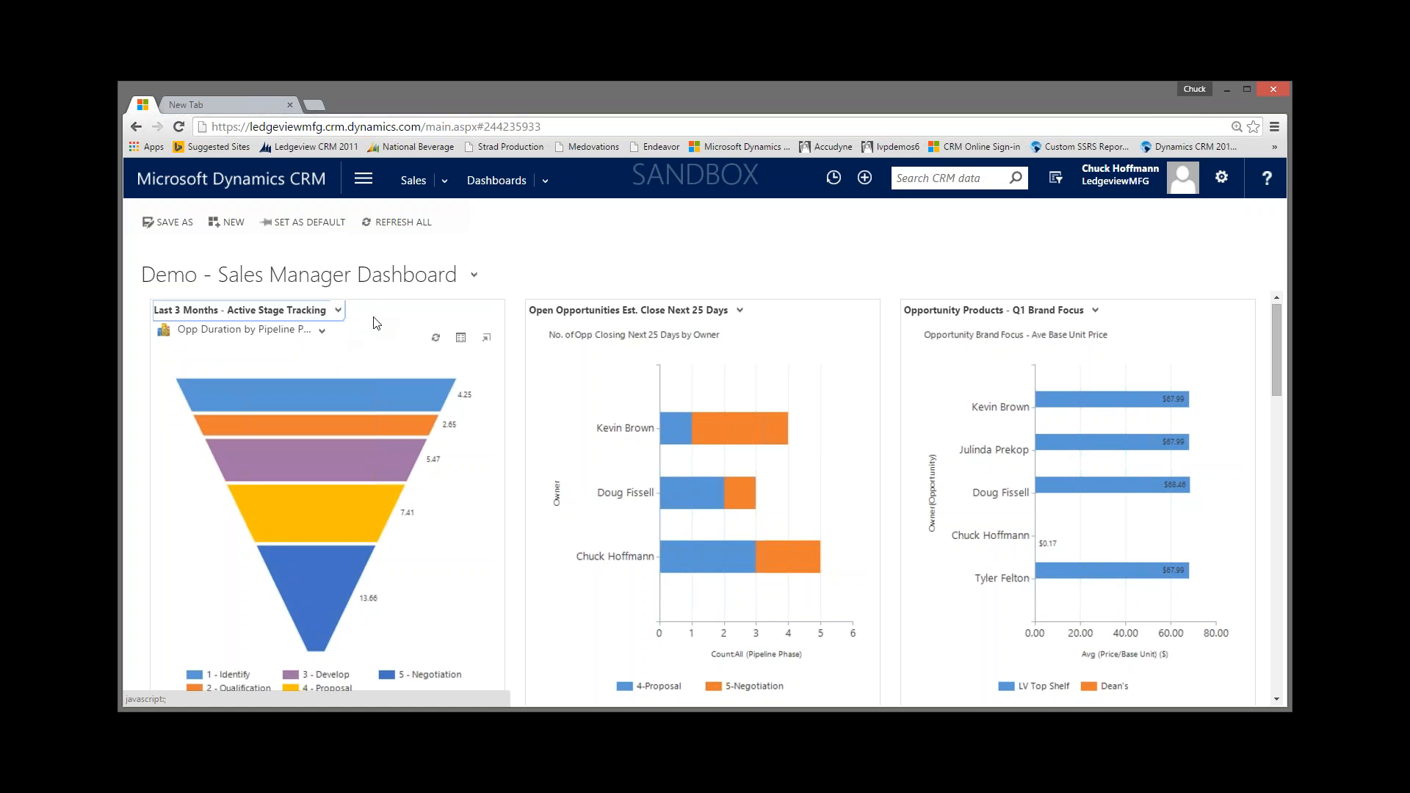
pyautogui.click(322, 331)
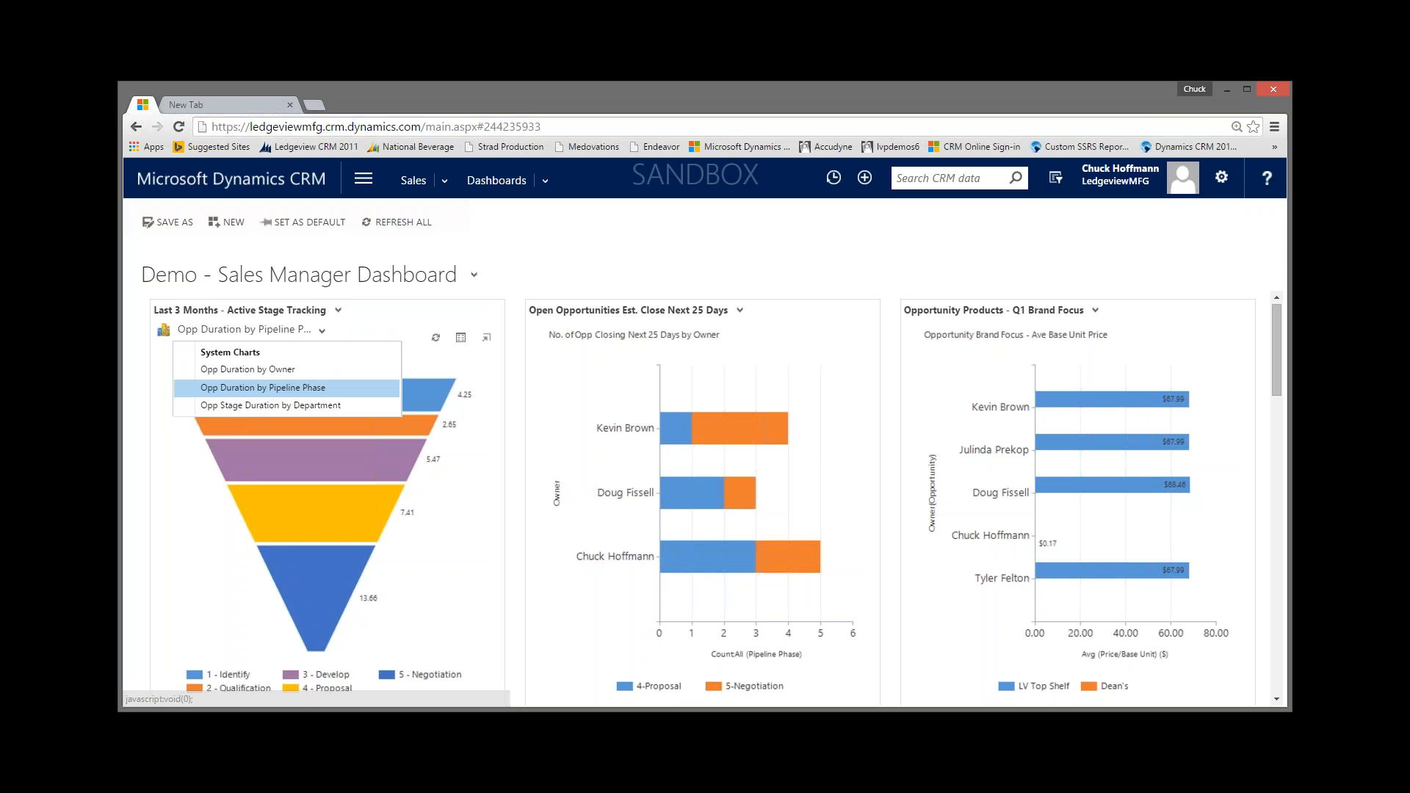
pyautogui.click(302, 368)
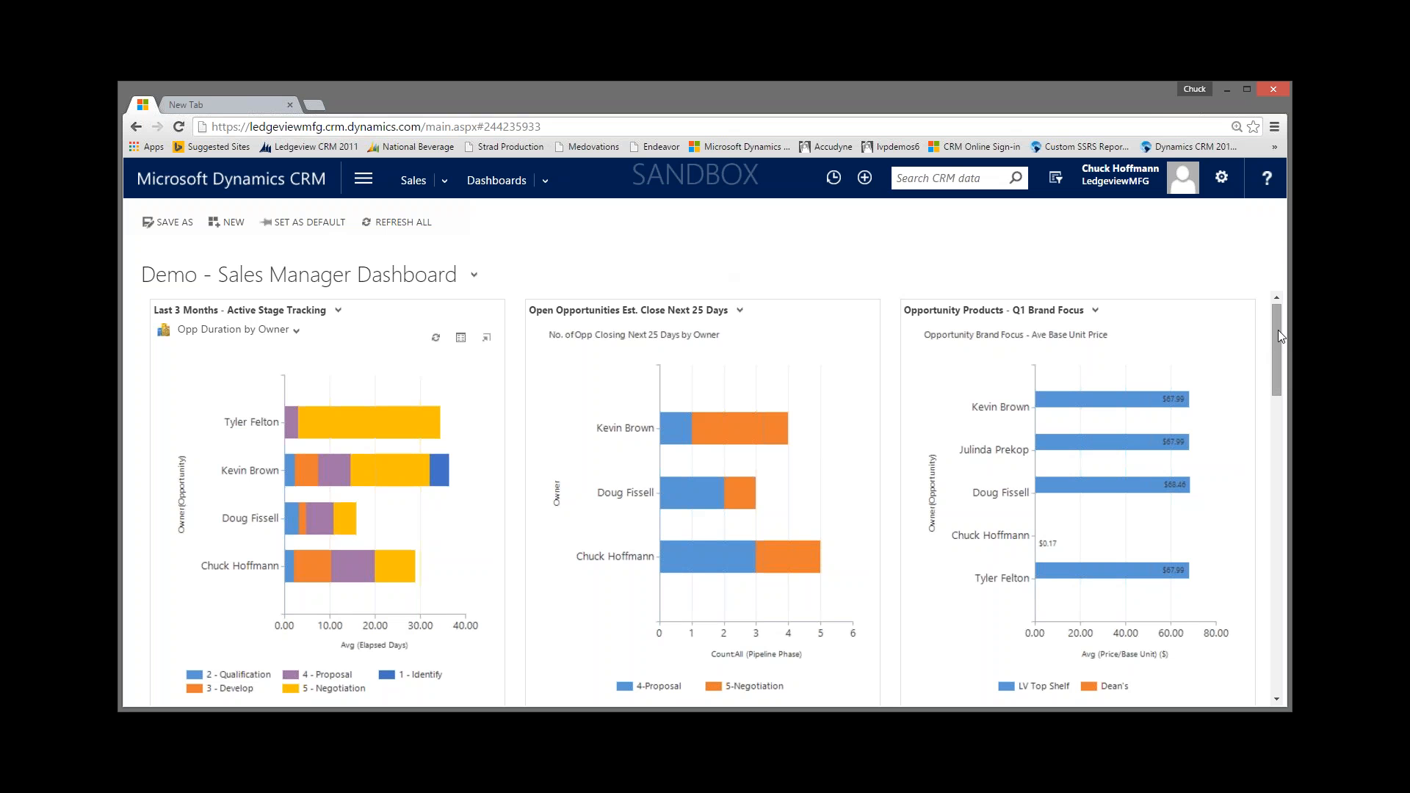
# Step: Set the Opportunity Close Rate Report's start date to 1/1/15 and its end date to 10/26/2015
pyautogui.moveTo(1279, 335); pyautogui.dragTo(1280, 434)
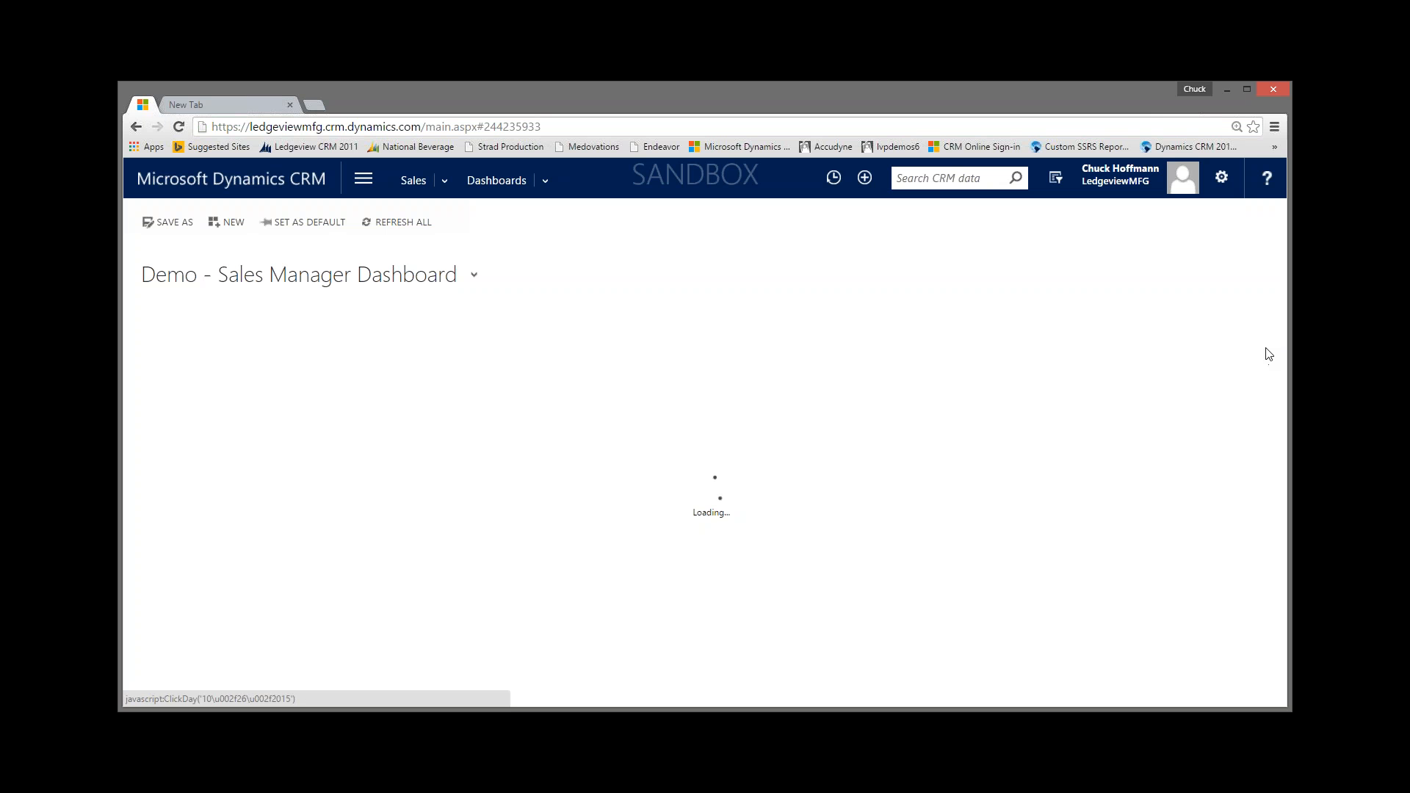
pyautogui.moveTo(1276, 339); pyautogui.dragTo(1279, 443)
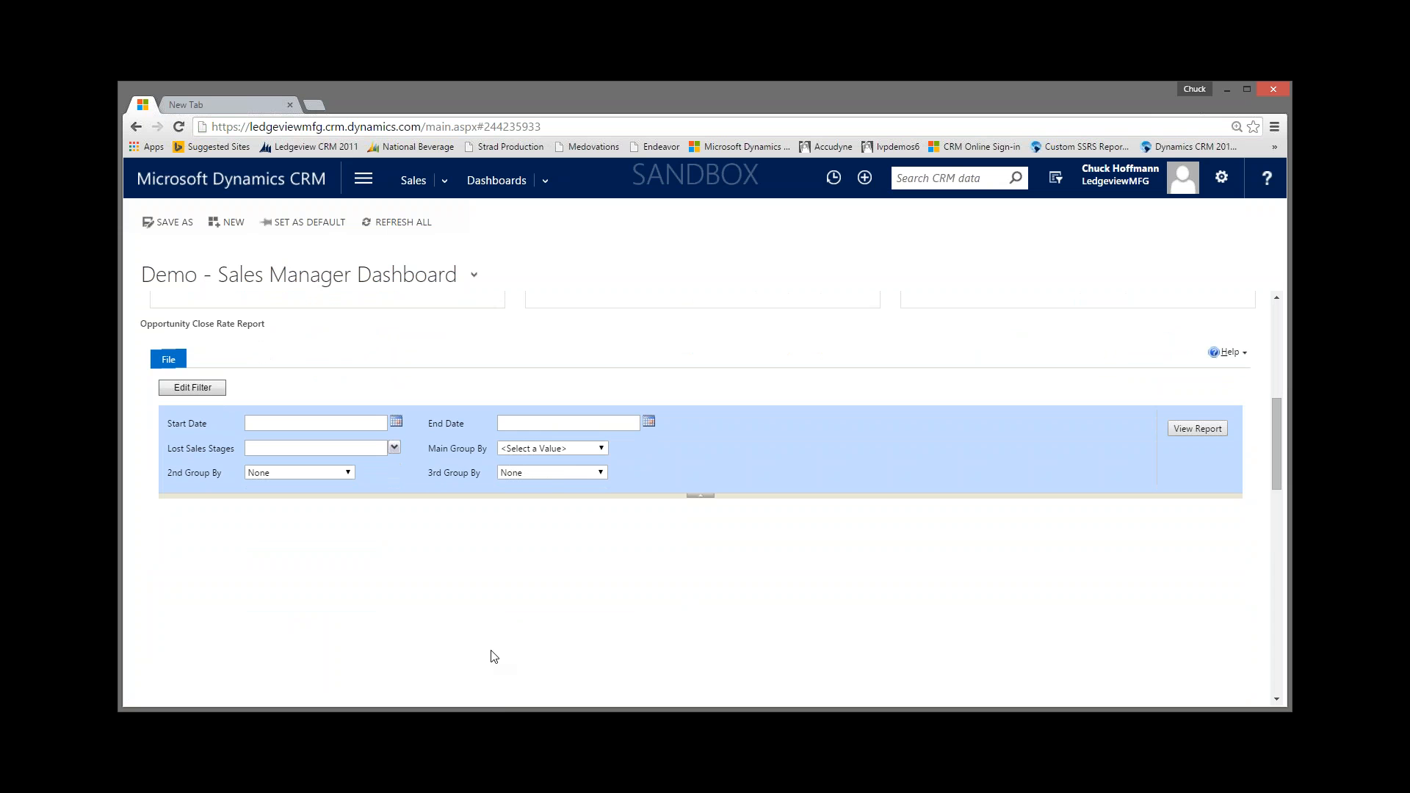
pyautogui.click(265, 423)
pyautogui.click(268, 420)
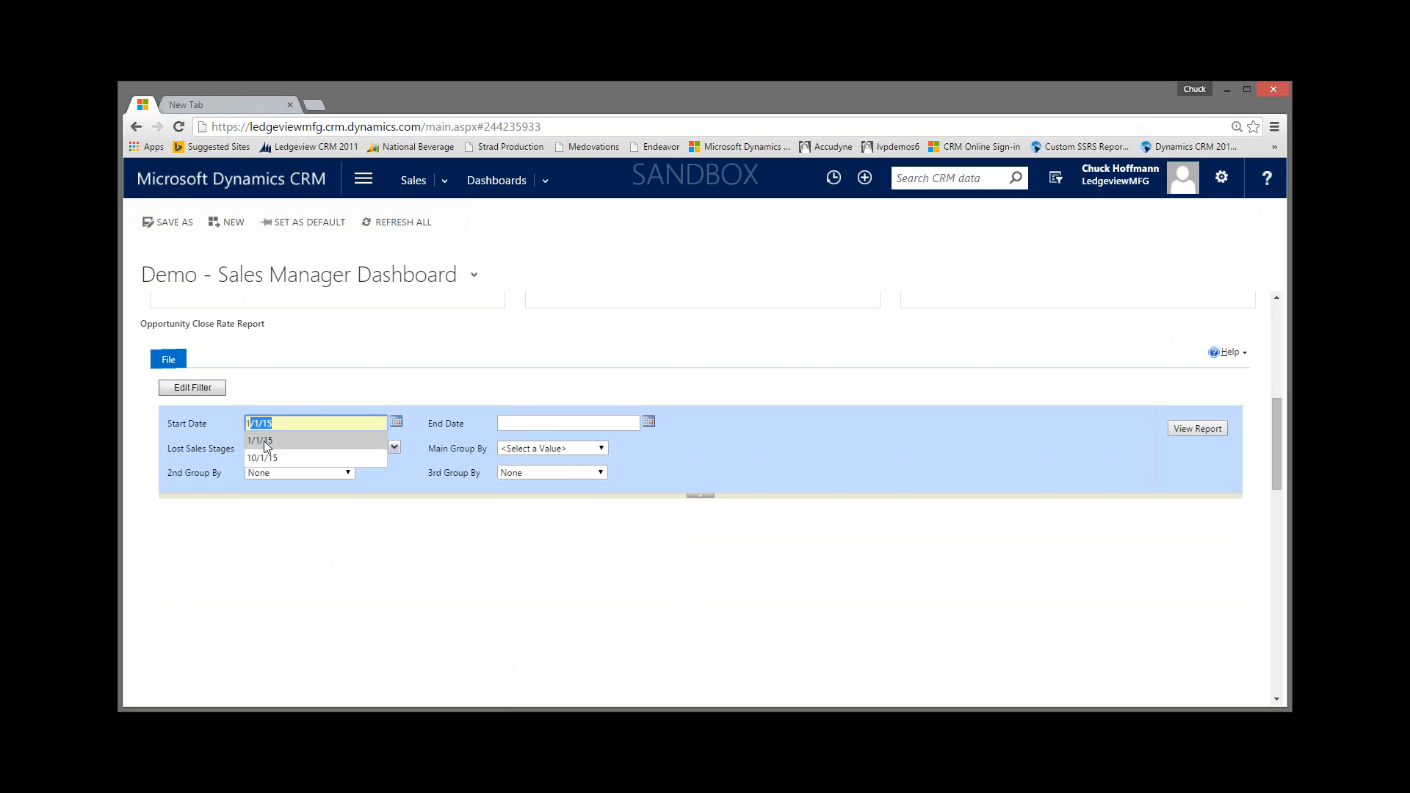
pyautogui.click(267, 443)
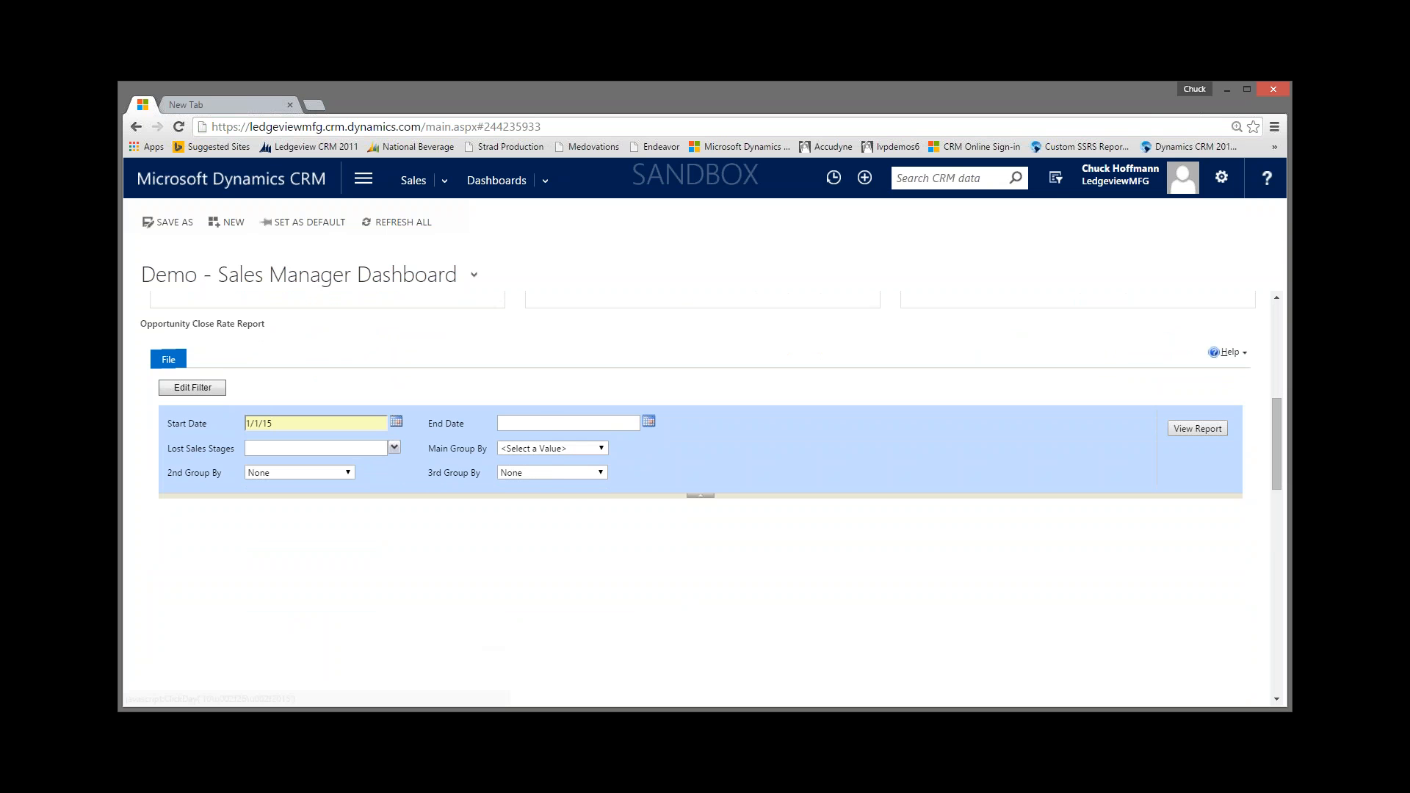
pyautogui.click(648, 421)
pyautogui.click(527, 542)
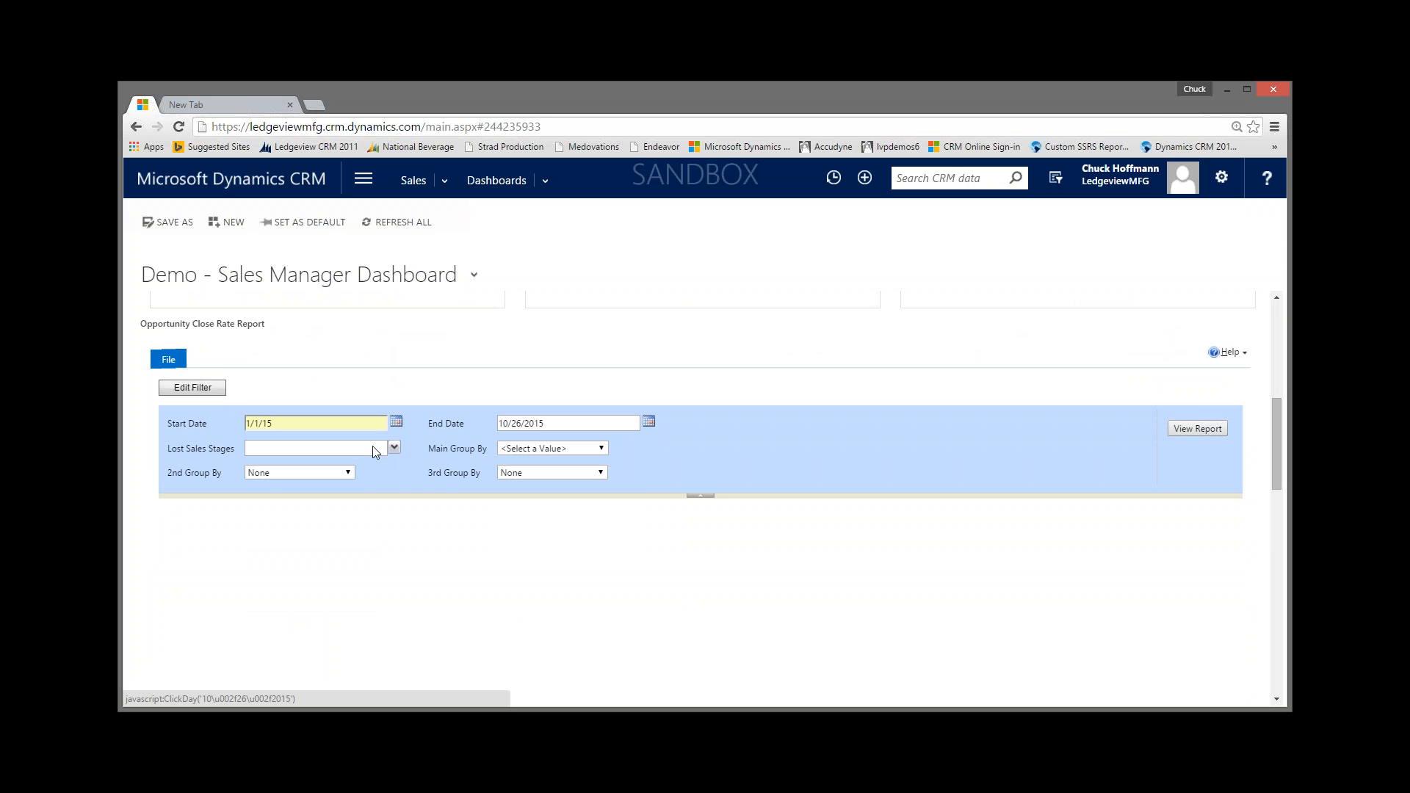
# Step: Run the Opportunity Close Rate Report for all lost sales stages, grouped first by Department and second by Owner
pyautogui.click(394, 448)
pyautogui.click(252, 466)
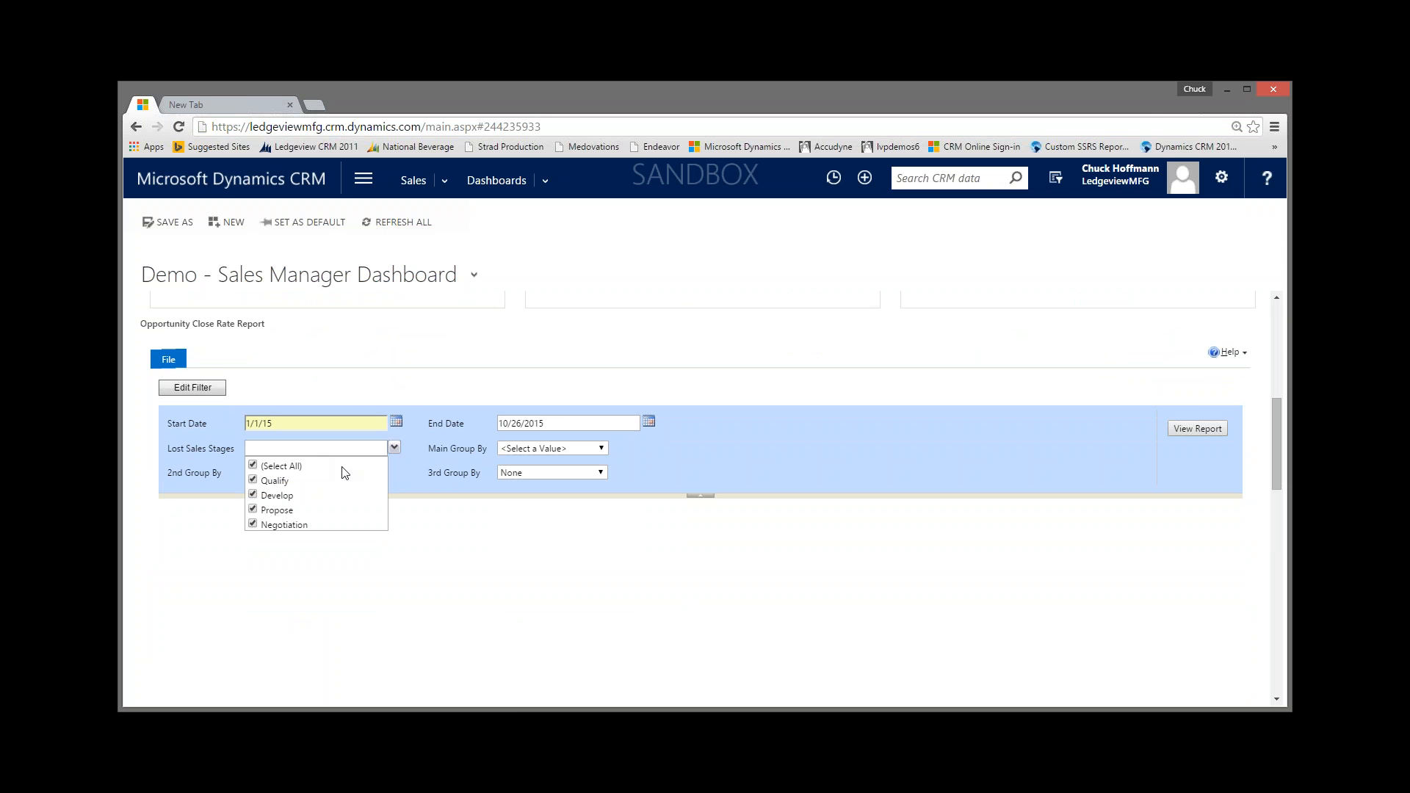
pyautogui.click(600, 448)
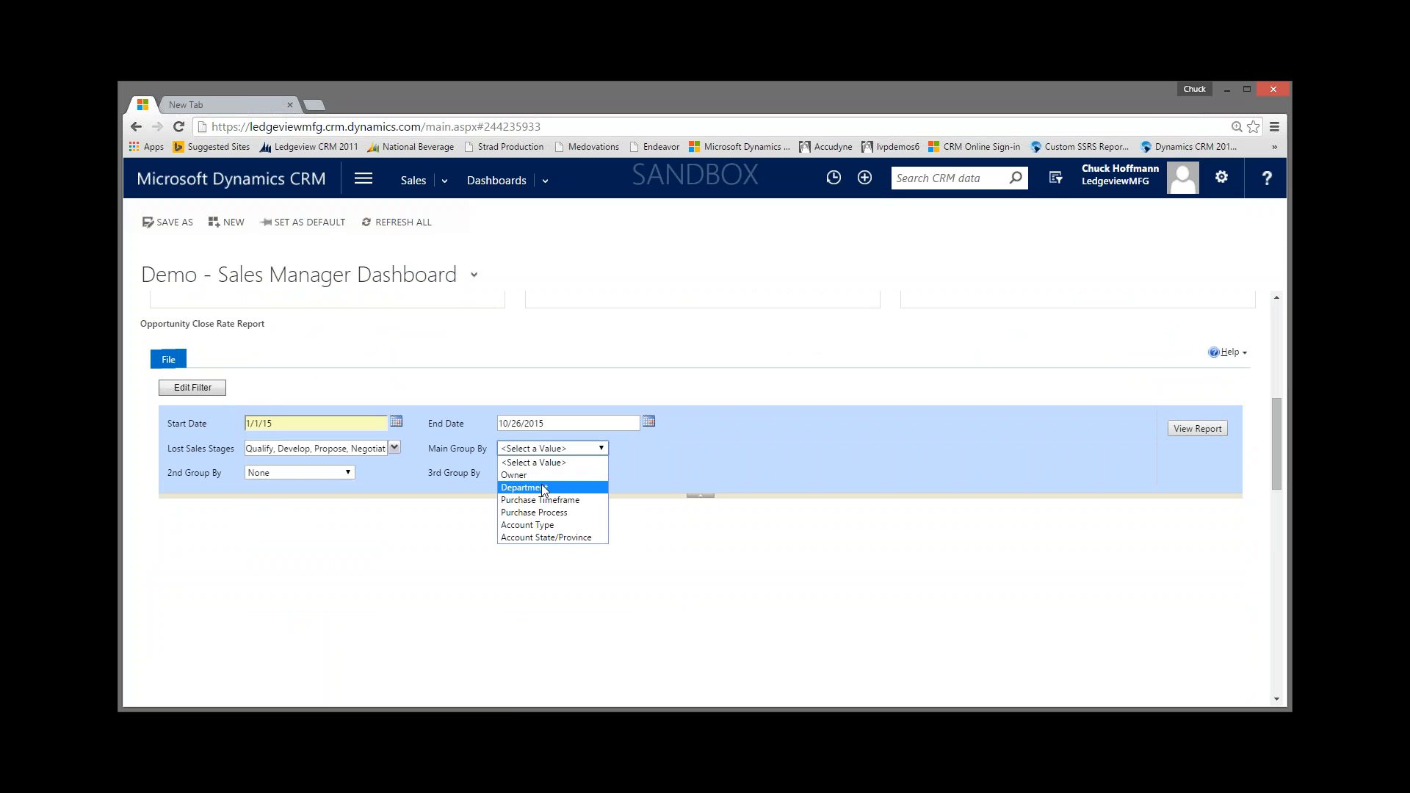
pyautogui.click(524, 487)
pyautogui.click(346, 472)
pyautogui.click(272, 500)
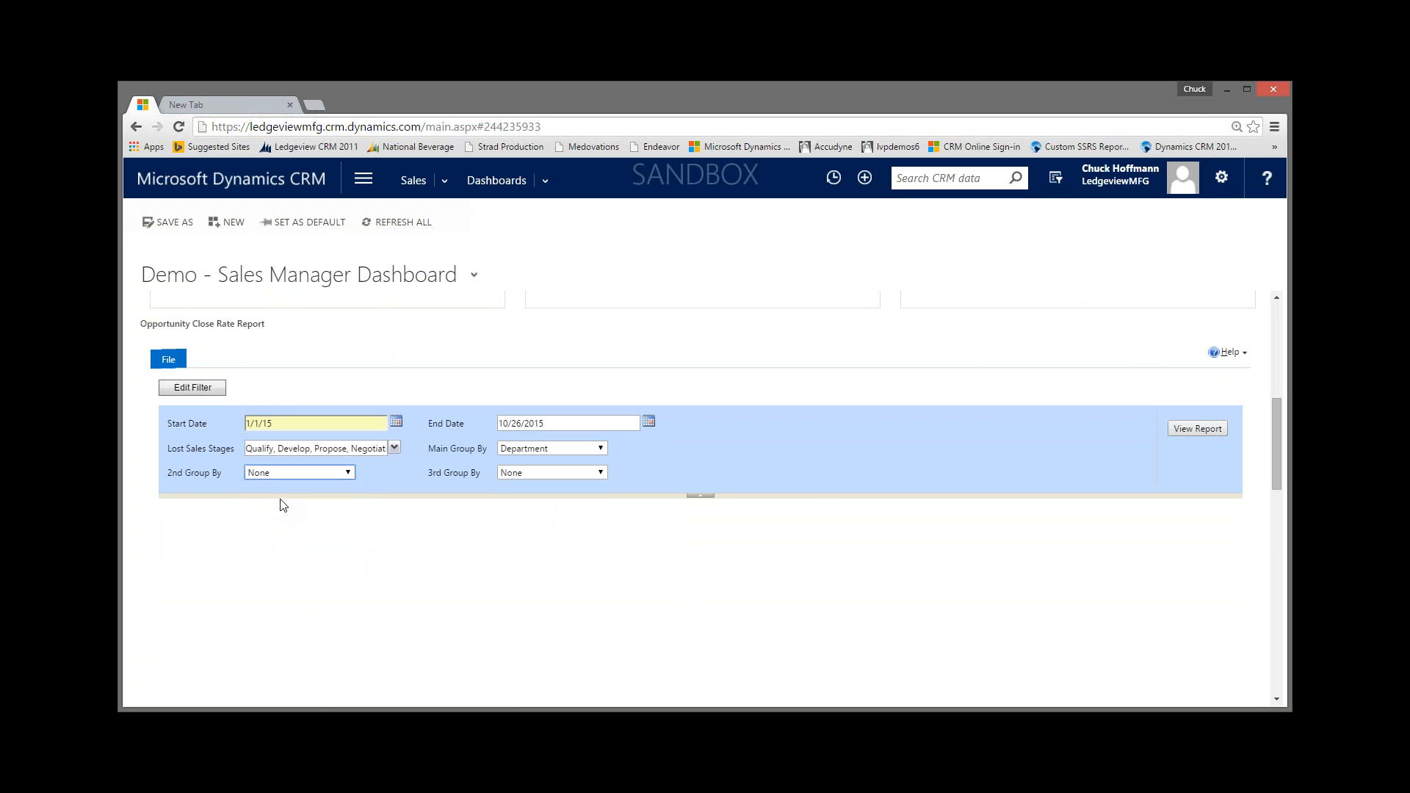
pyautogui.click(1178, 429)
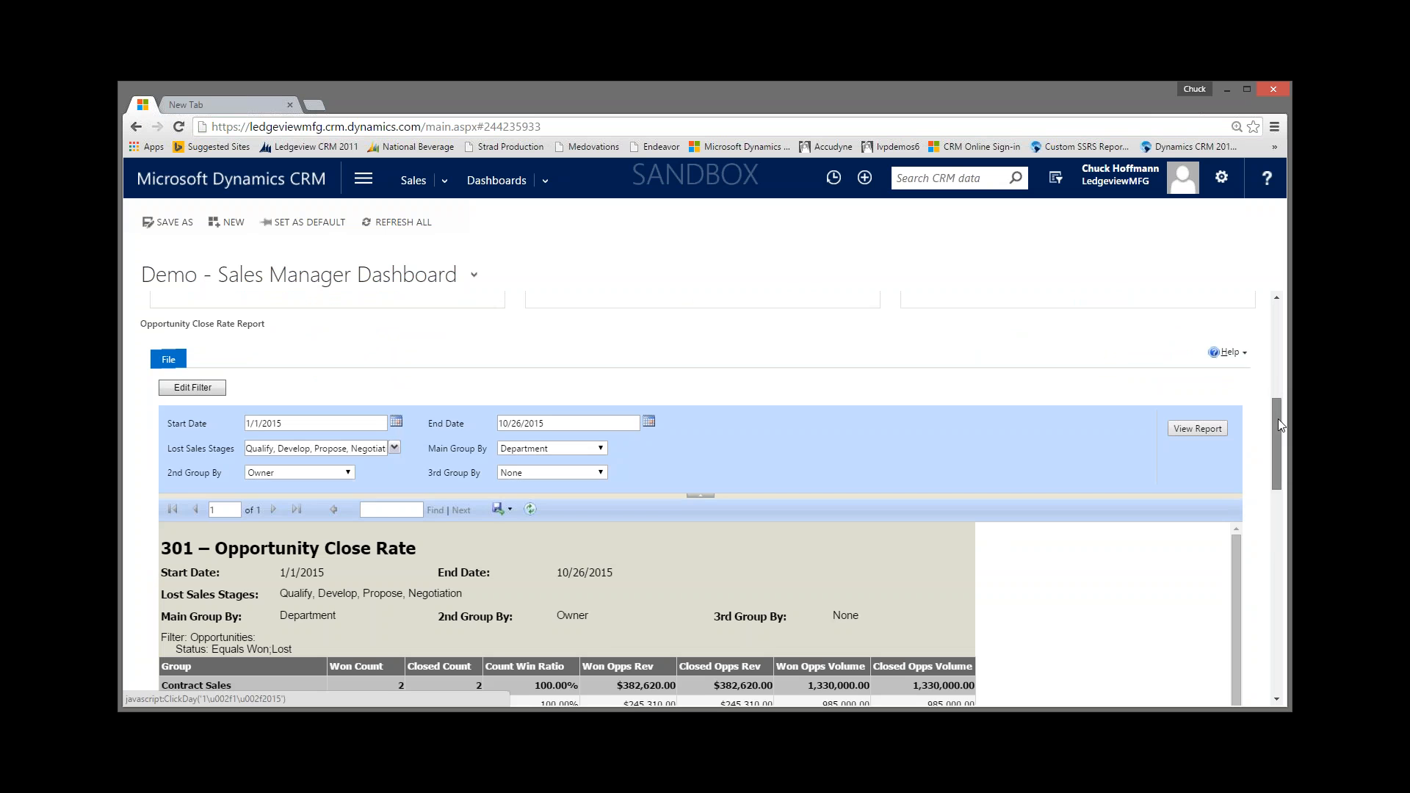
# Step: Examine the Opportunity Close Rate results and the embedded DBR web page further down the dashboard
pyautogui.scroll(-1, 1276, 425)
pyautogui.moveTo(1276, 425); pyautogui.dragTo(1275, 438)
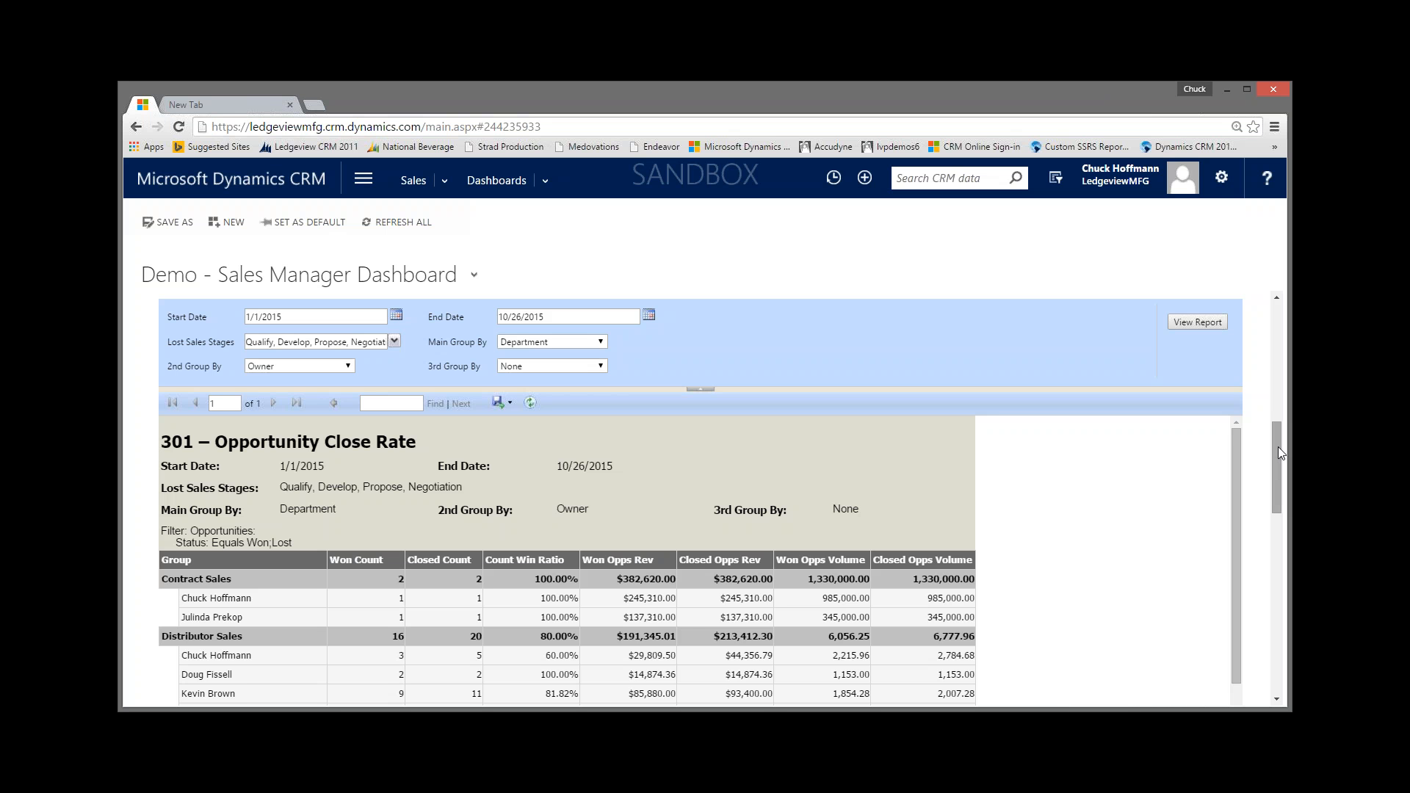
pyautogui.moveTo(1278, 453); pyautogui.dragTo(1279, 558)
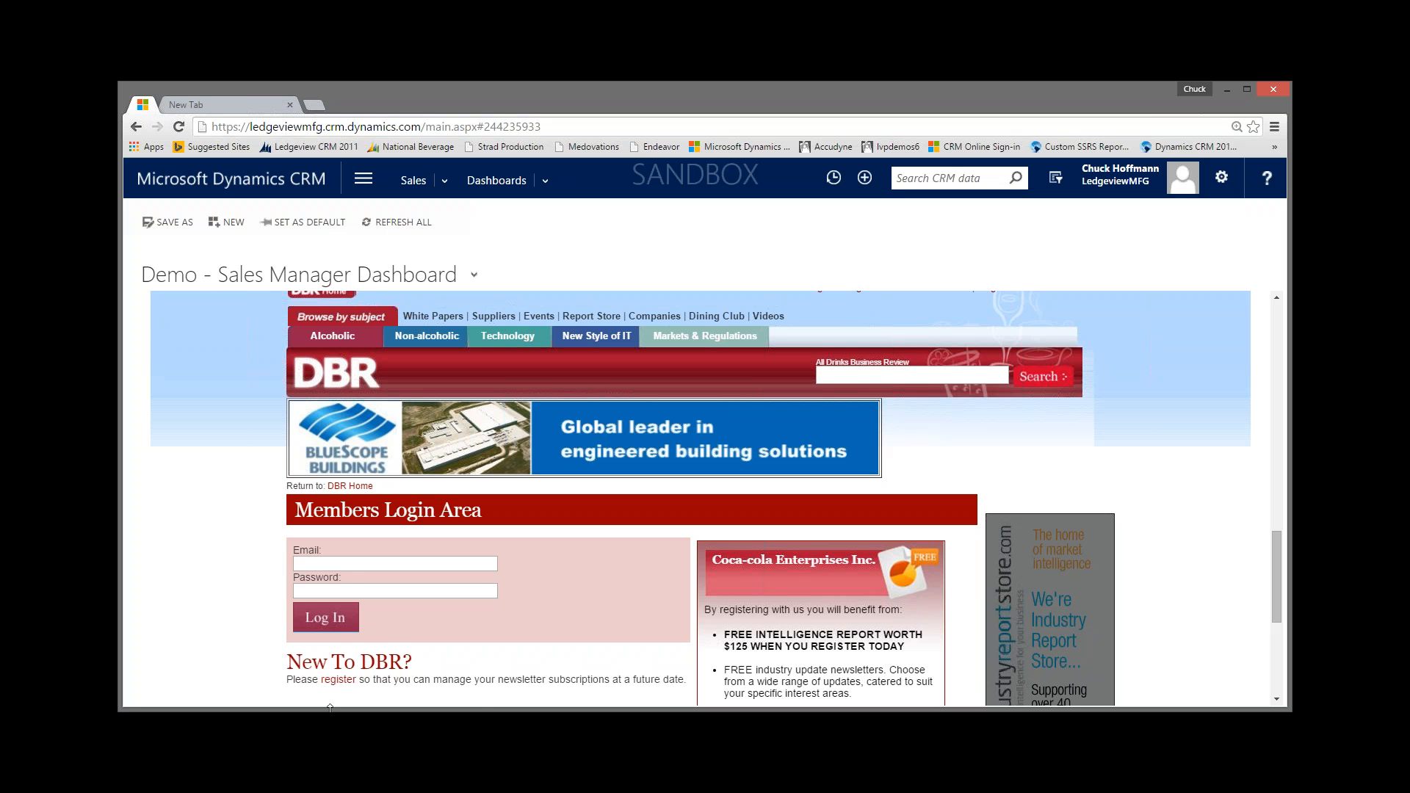
# Step: Switch to the Default Solution window, locate 301 – Opportunity Close Rate among its reports, and minimize that window
pyautogui.moveTo(330, 707)
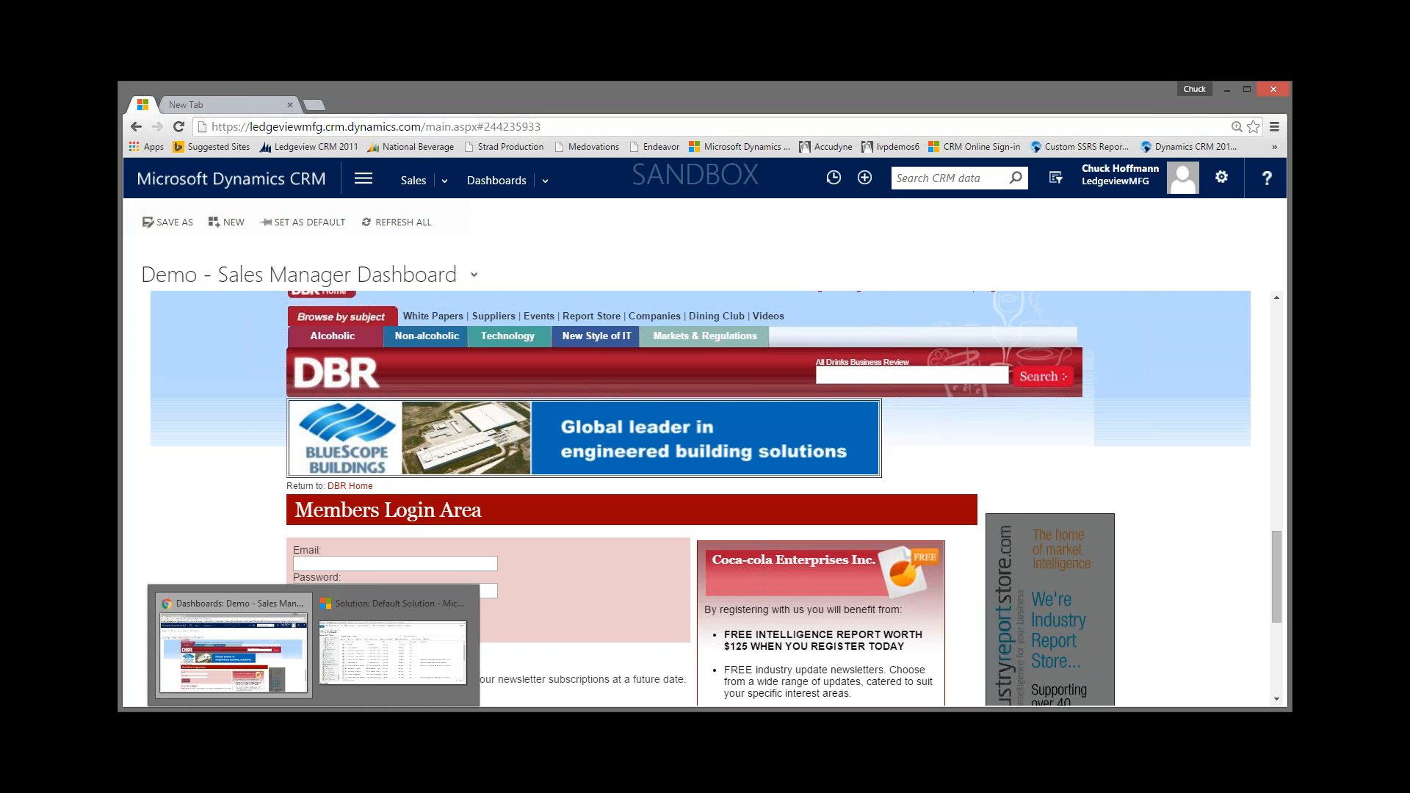
pyautogui.click(378, 666)
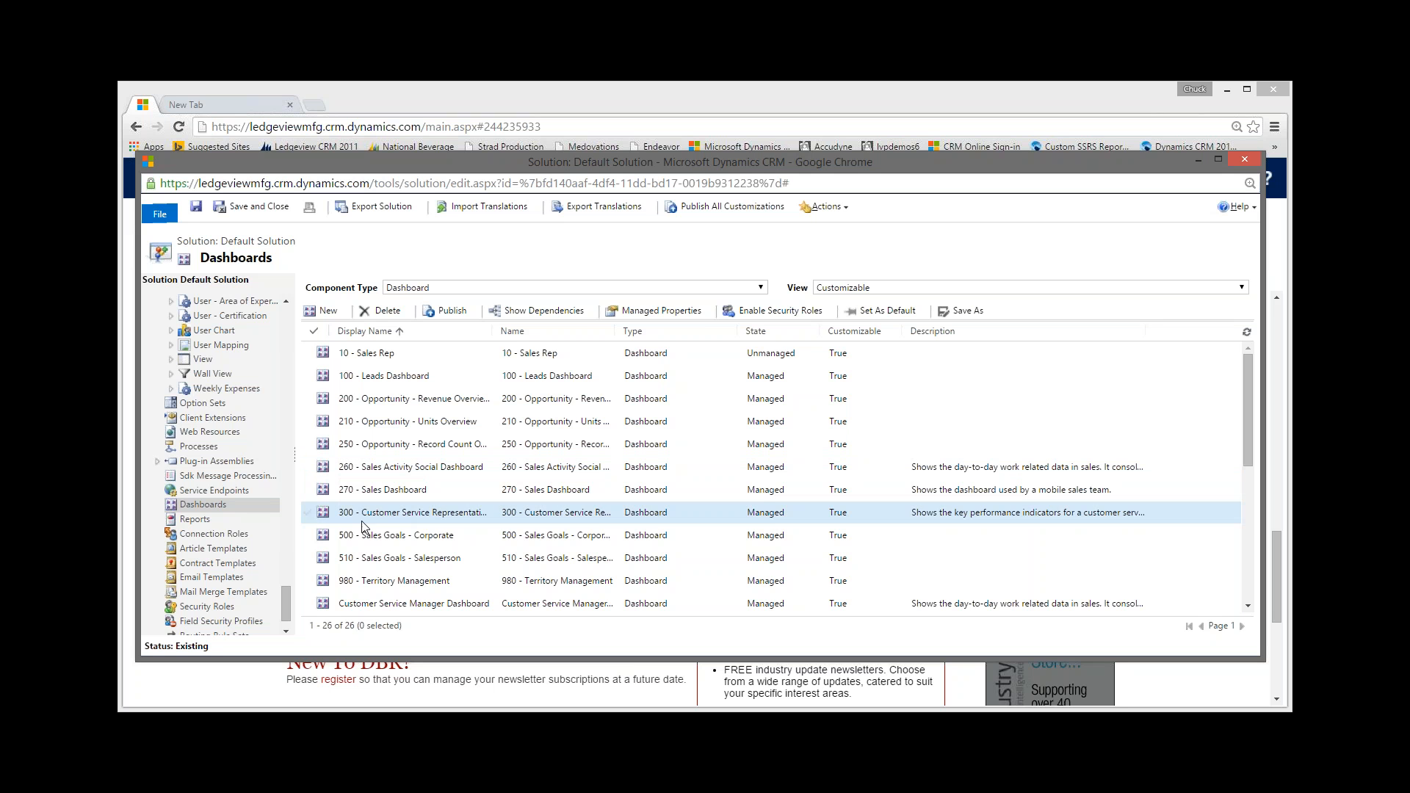
pyautogui.click(195, 520)
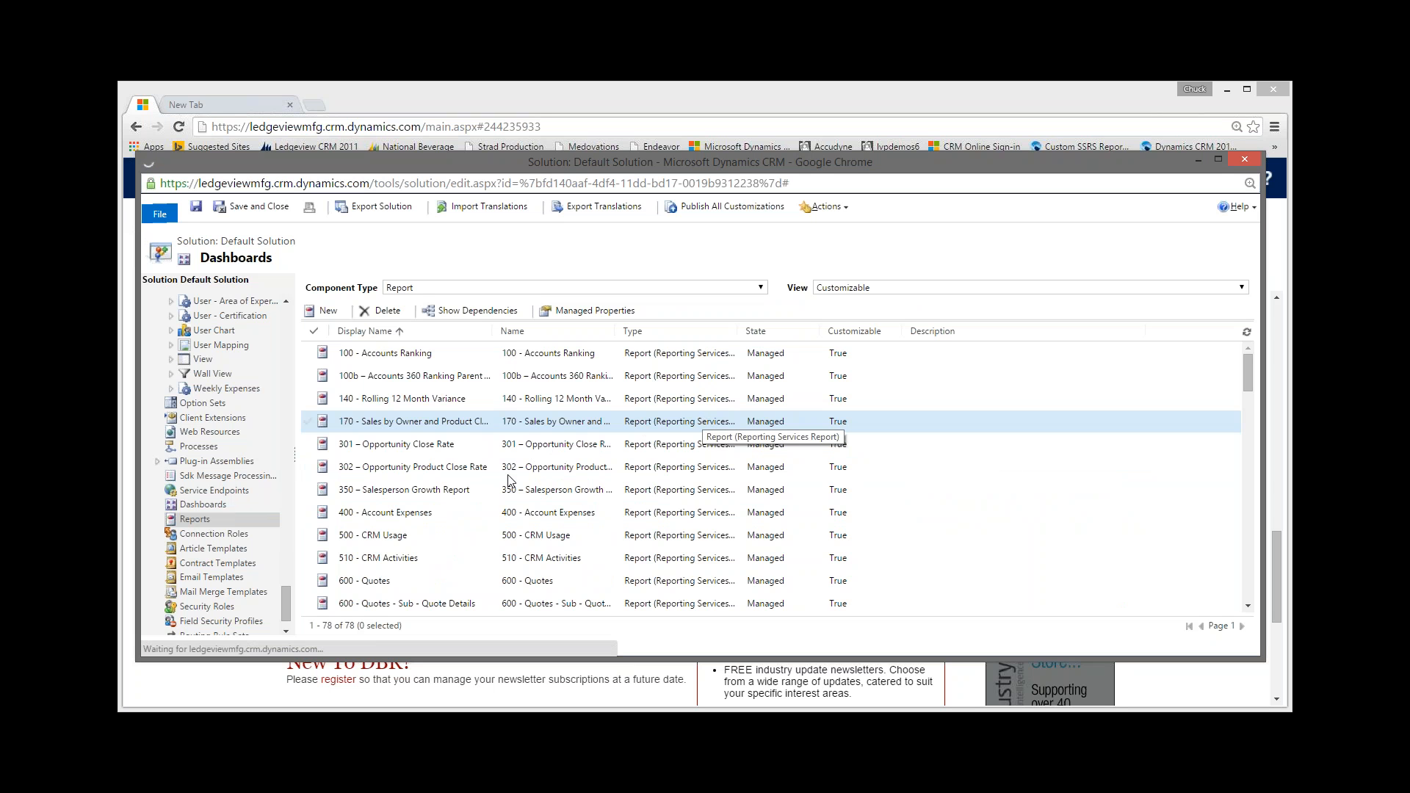
pyautogui.click(479, 443)
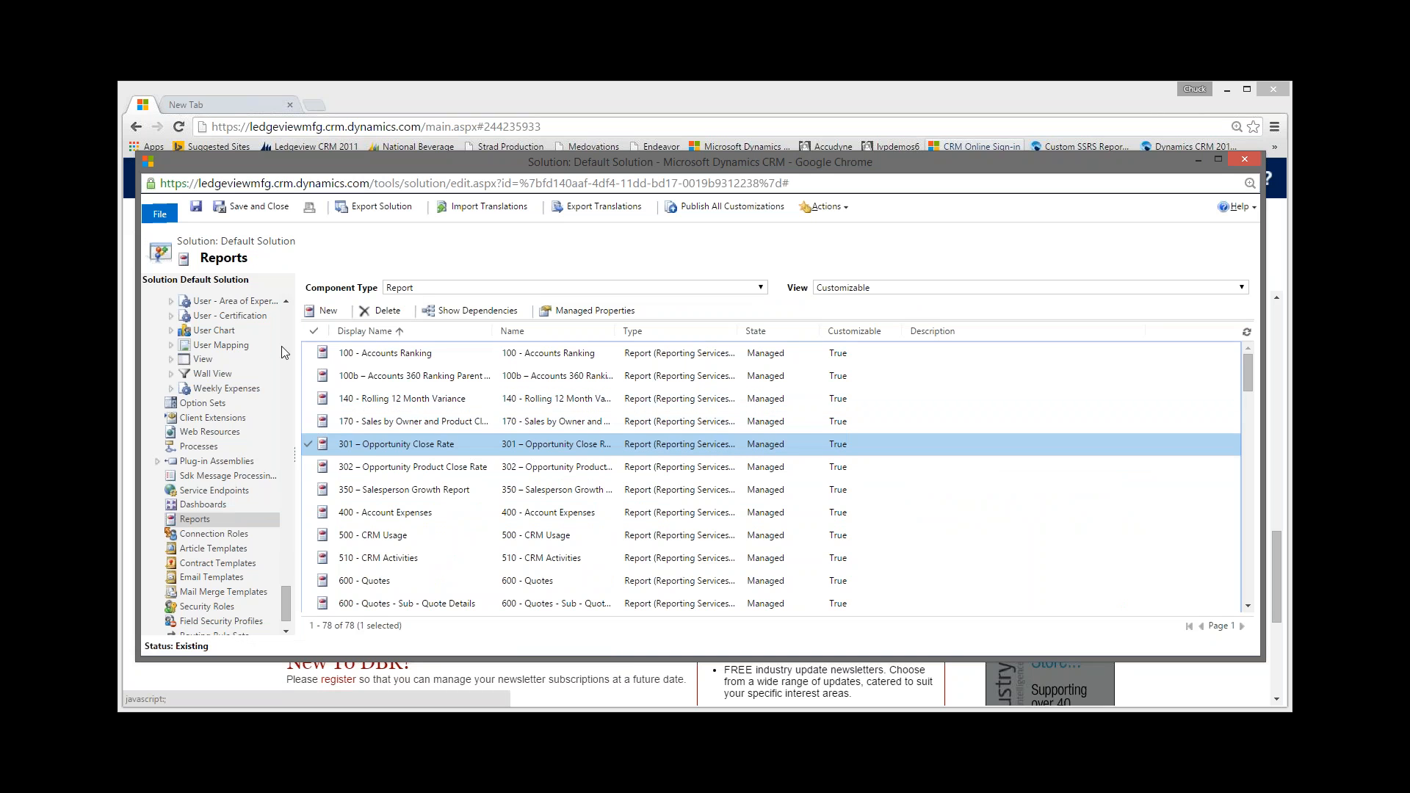
pyautogui.scroll(3, 280, 346)
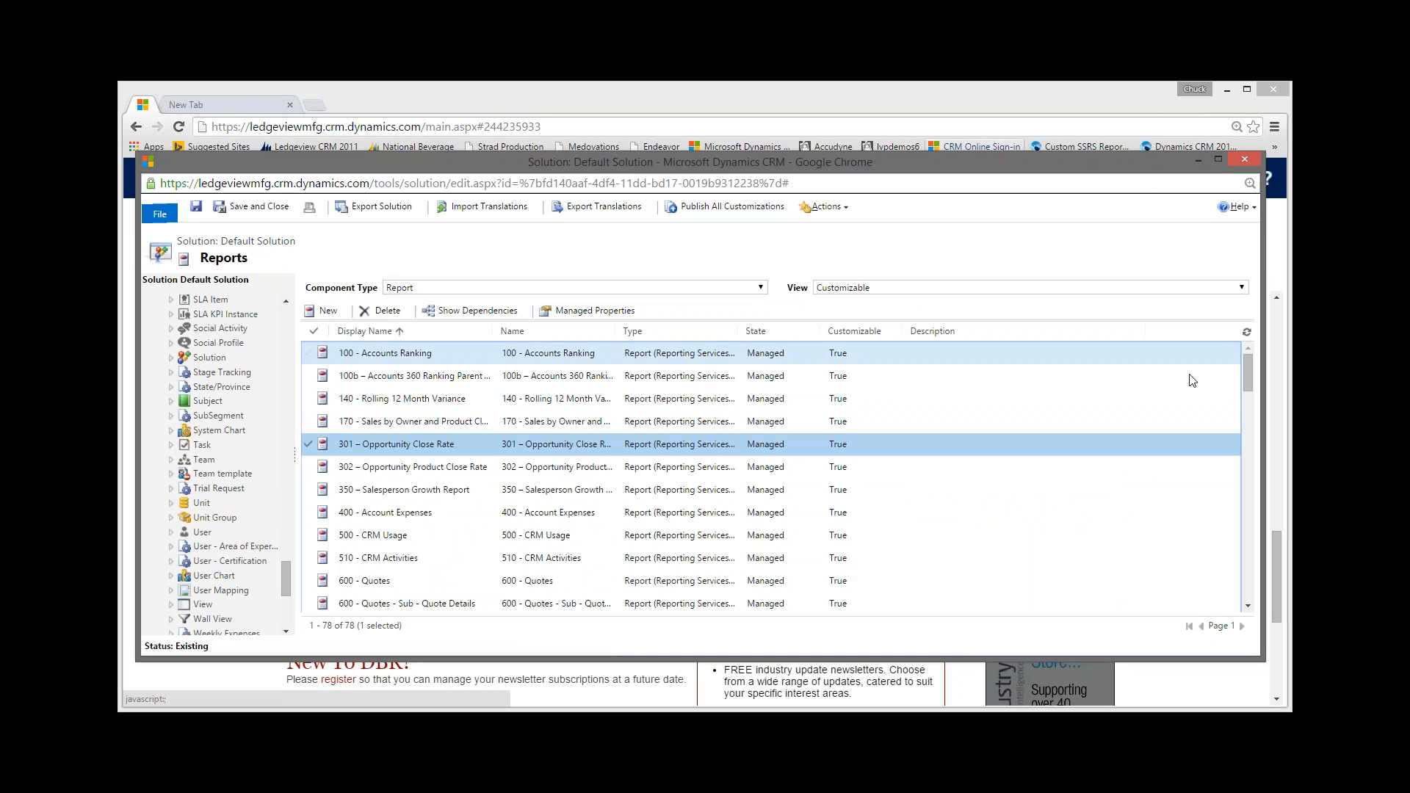
pyautogui.click(1195, 162)
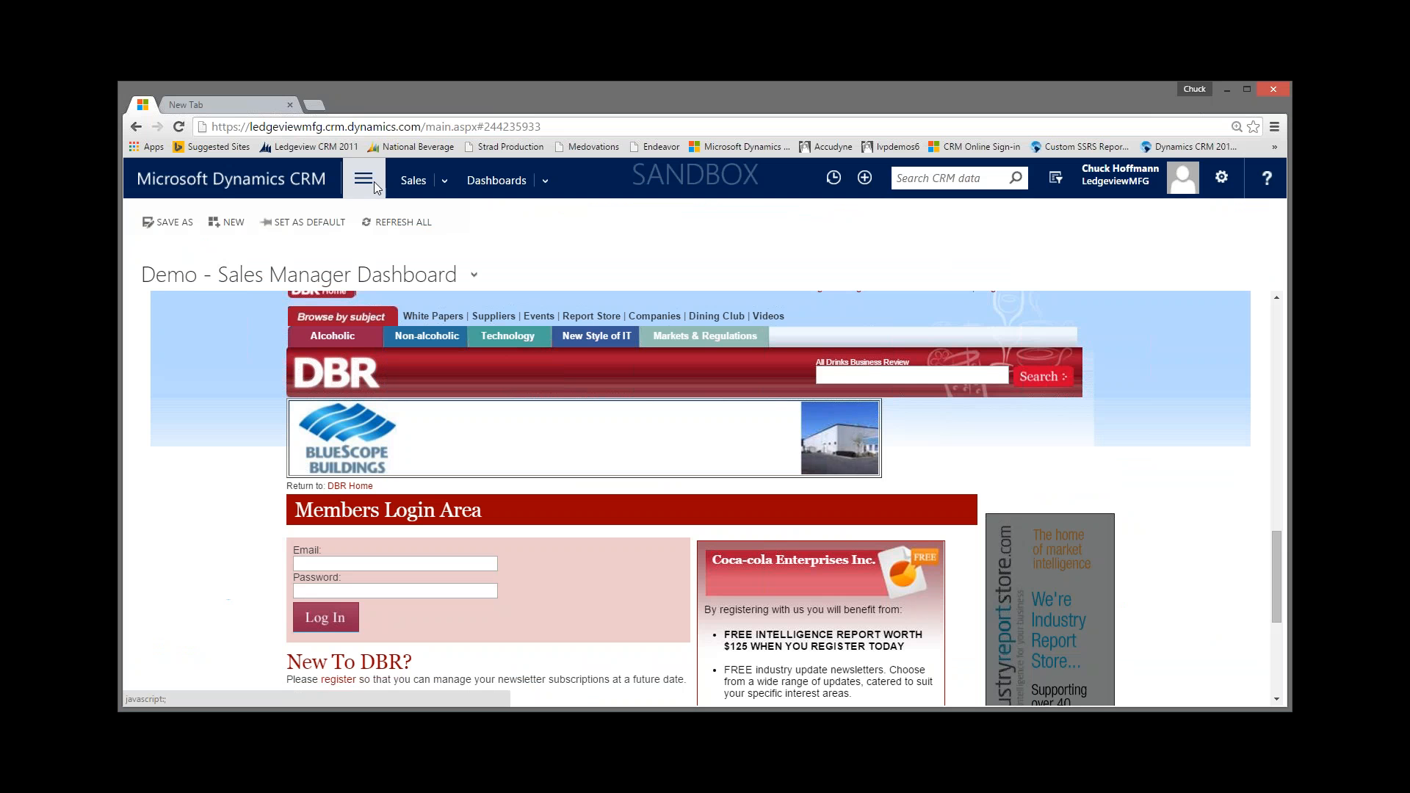
# Step: Go to the Sales area's reports and run the 301 – Opportunity Close Rate report
pyautogui.click(373, 182)
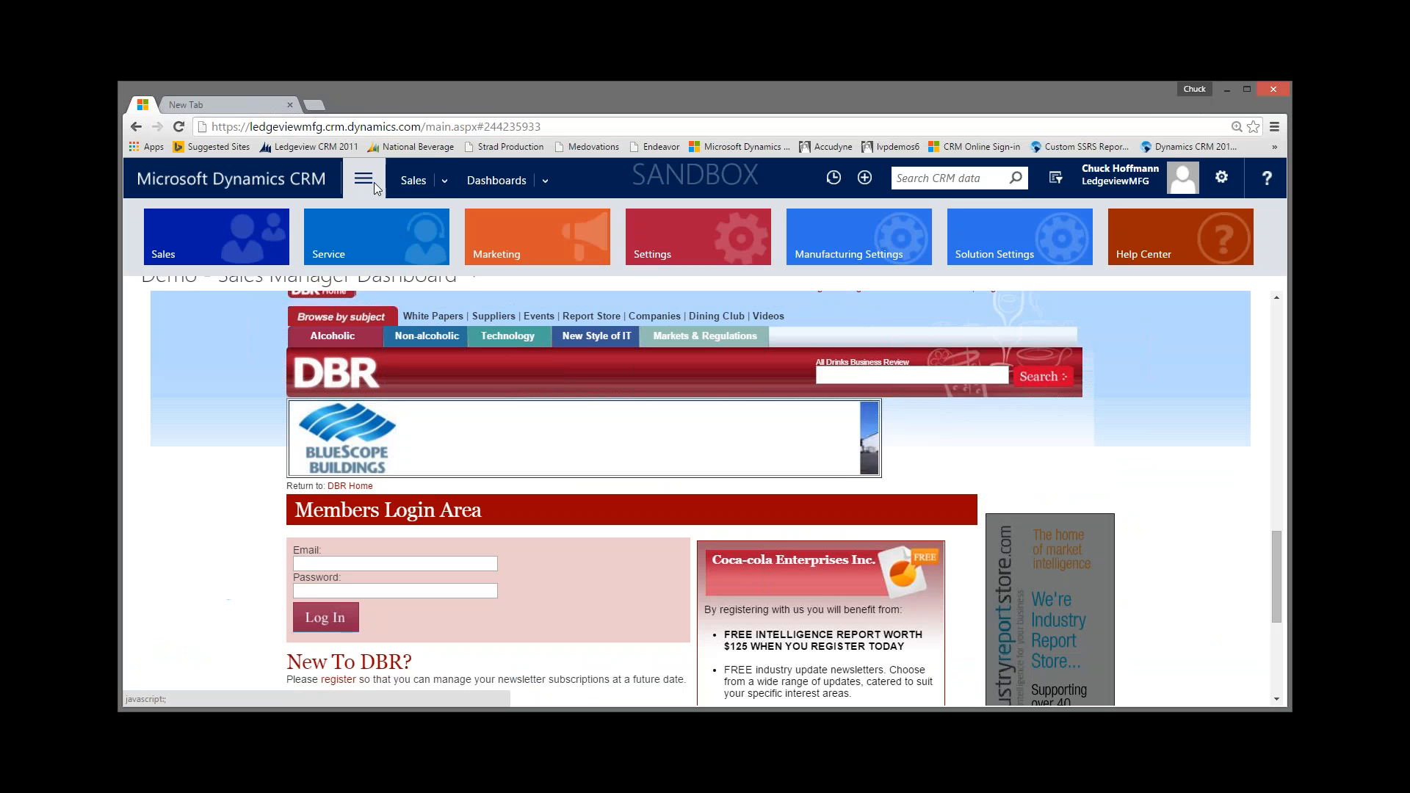
pyautogui.click(444, 182)
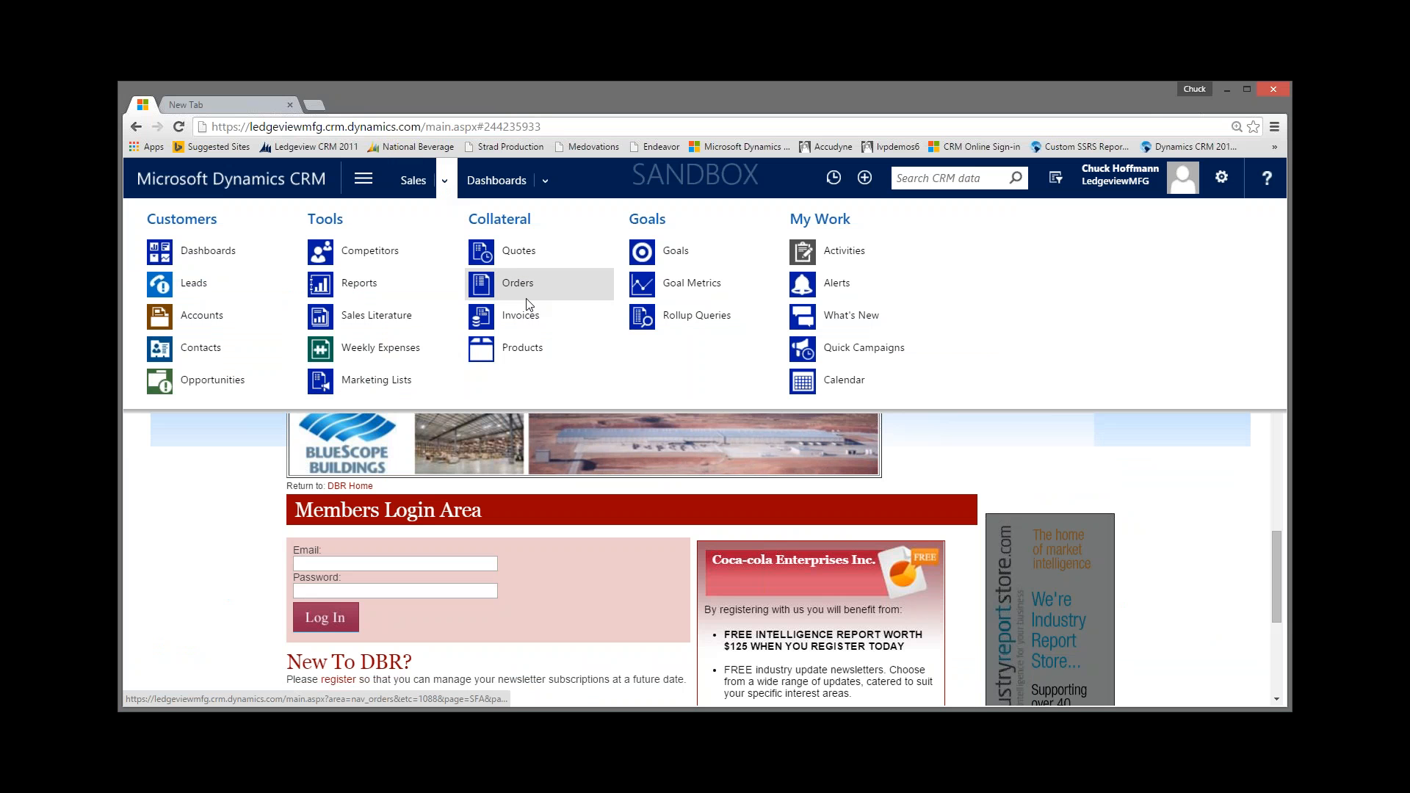
pyautogui.click(380, 284)
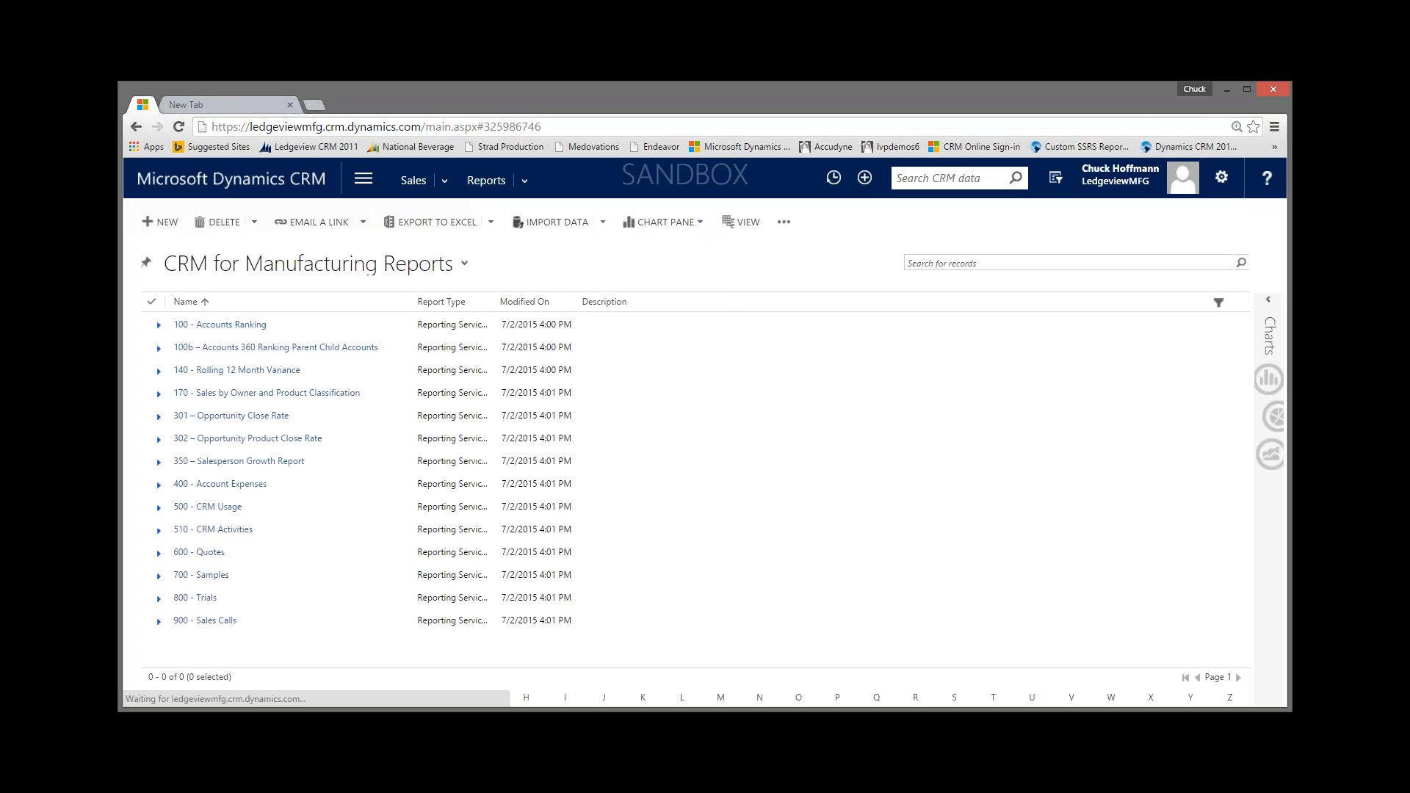
pyautogui.click(354, 420)
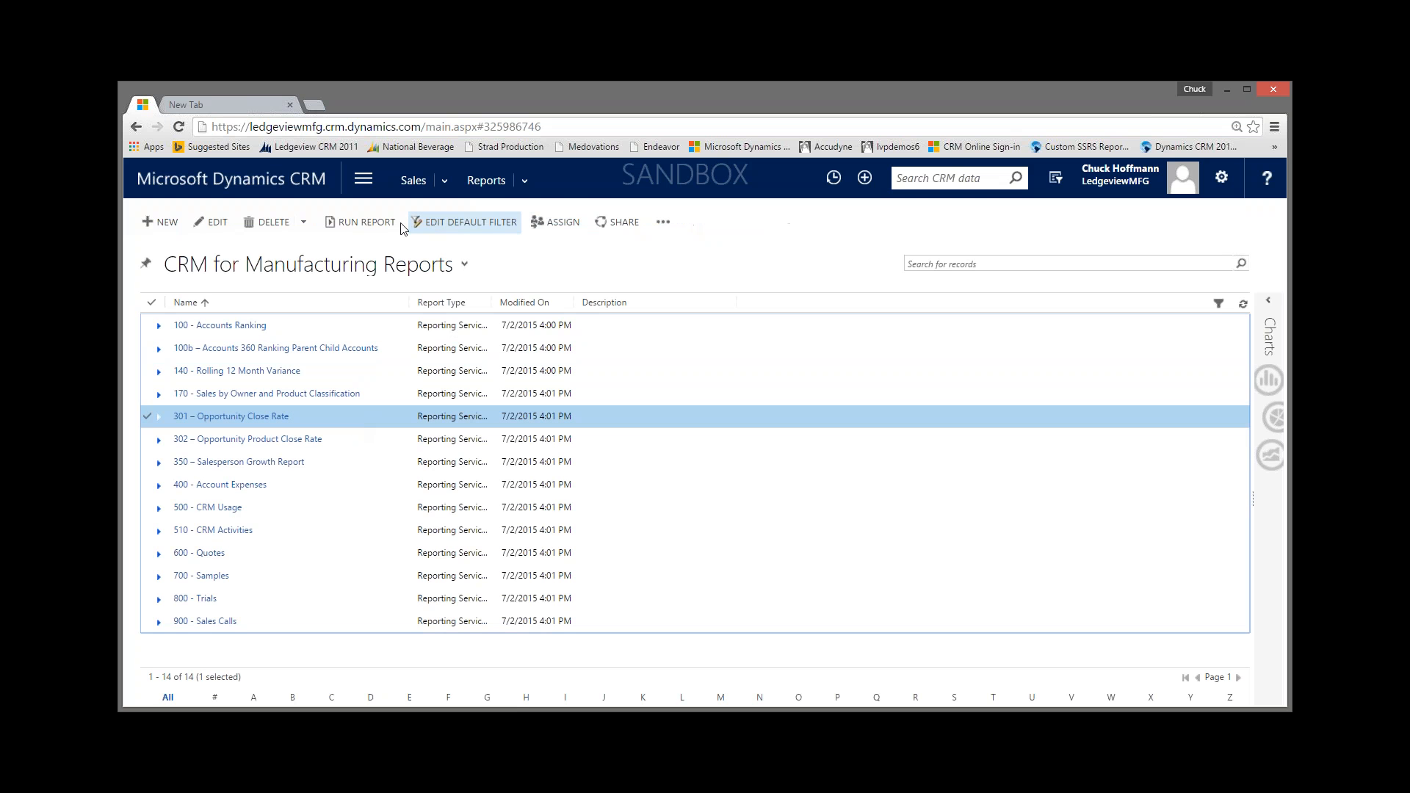
pyautogui.click(365, 222)
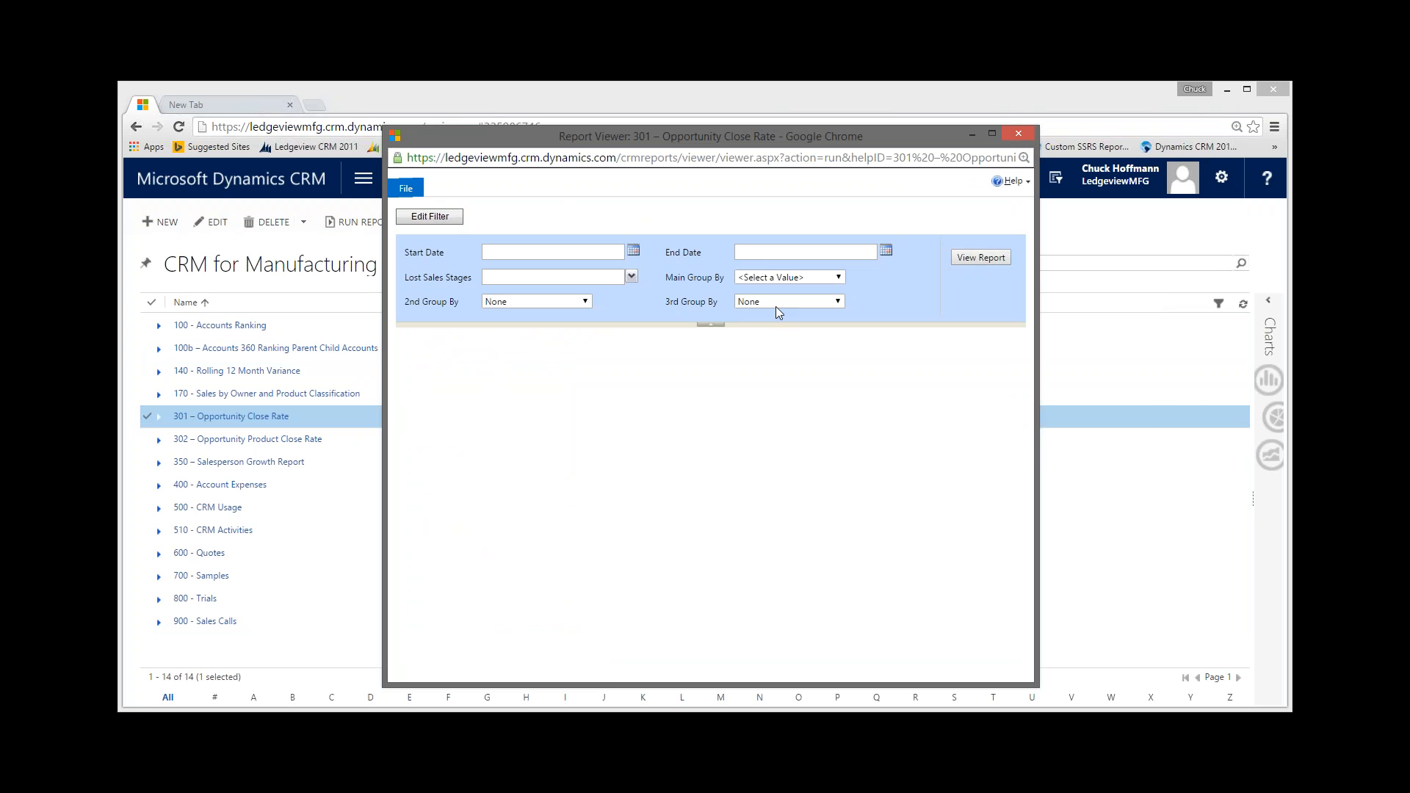
# Step: Widen the report viewer window and copy its full web address into the Word document, below the dashboard link
pyautogui.moveTo(1034, 437); pyautogui.dragTo(1216, 428)
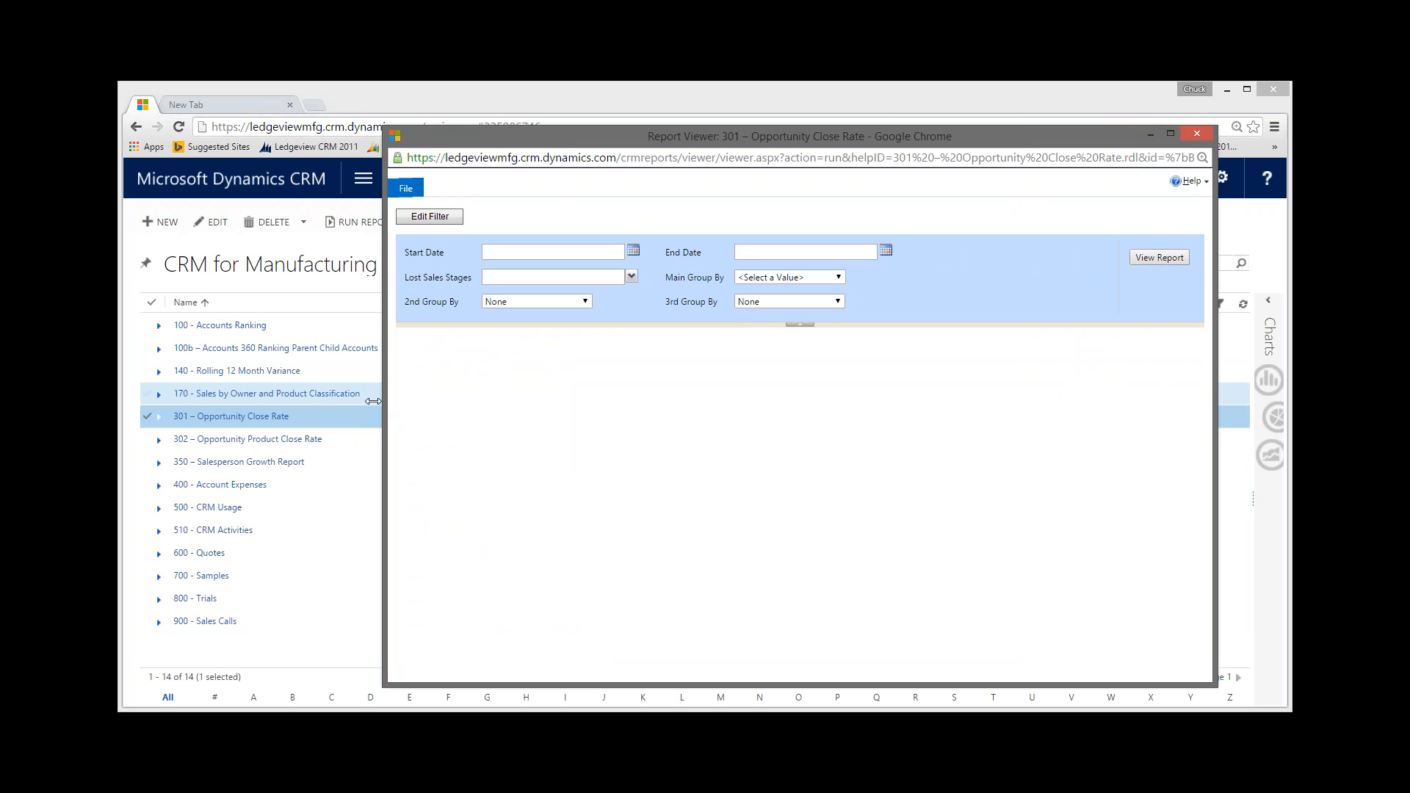
pyautogui.moveTo(373, 401); pyautogui.dragTo(144, 401)
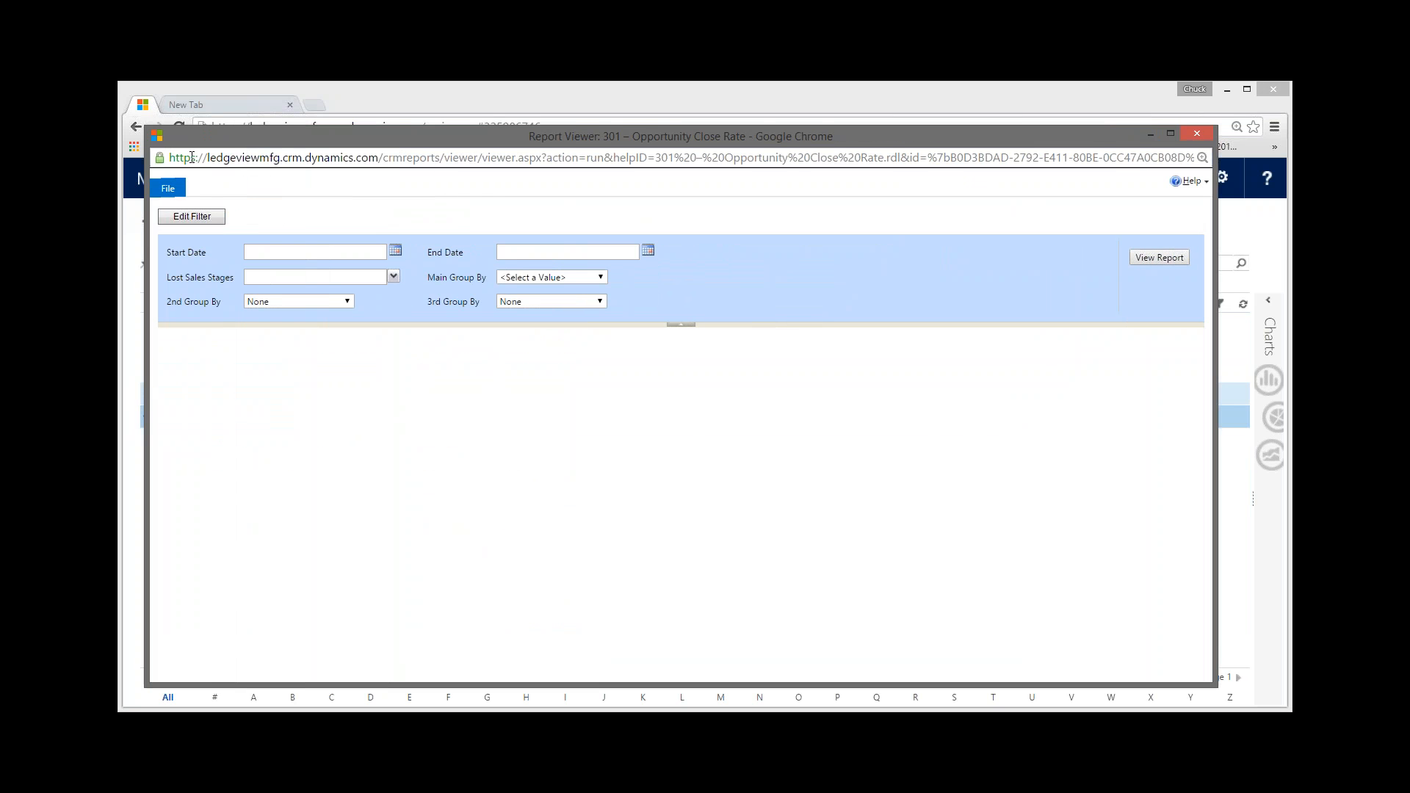
pyautogui.moveTo(170, 157); pyautogui.dragTo(1200, 155)
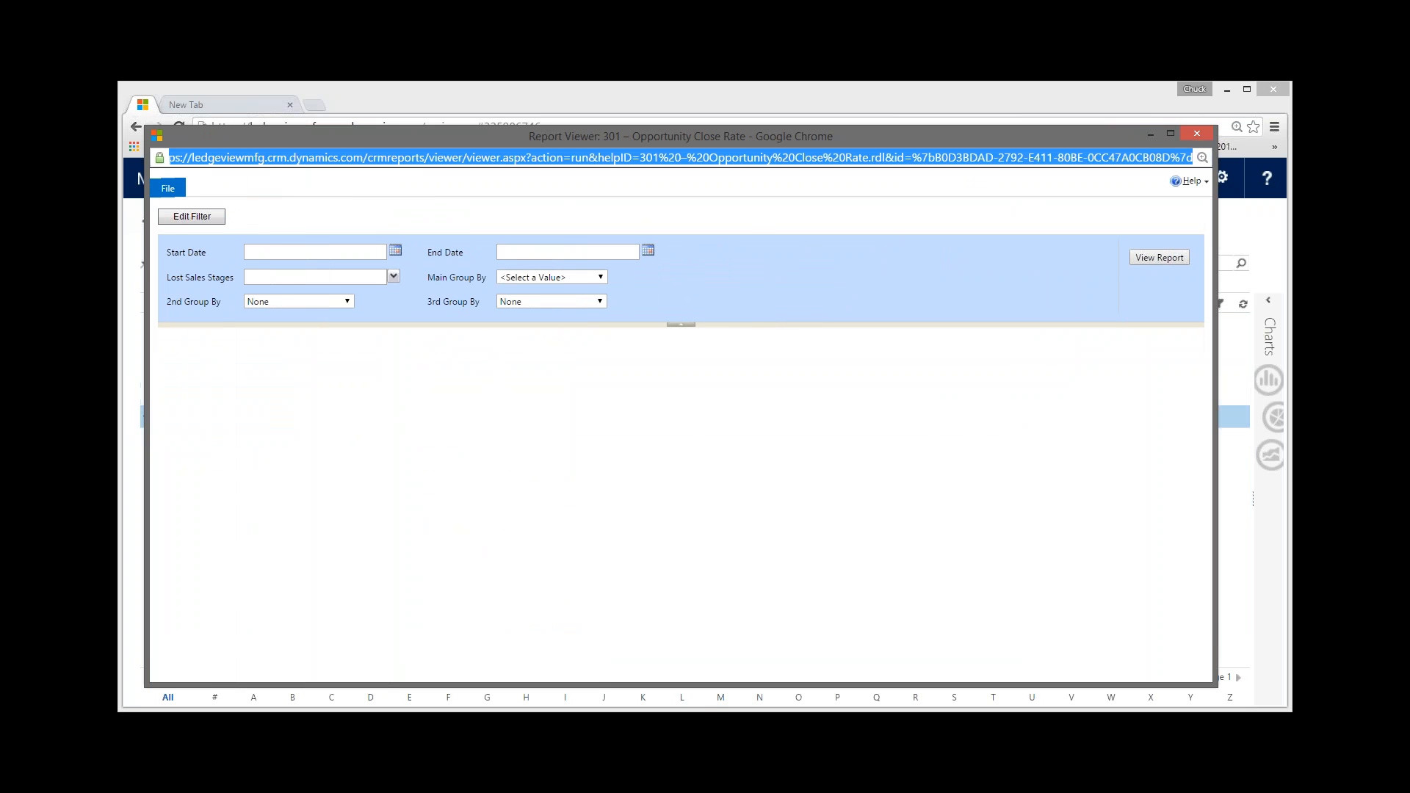
pyautogui.hotkey('alt', 'Tab')
pyautogui.click(224, 296)
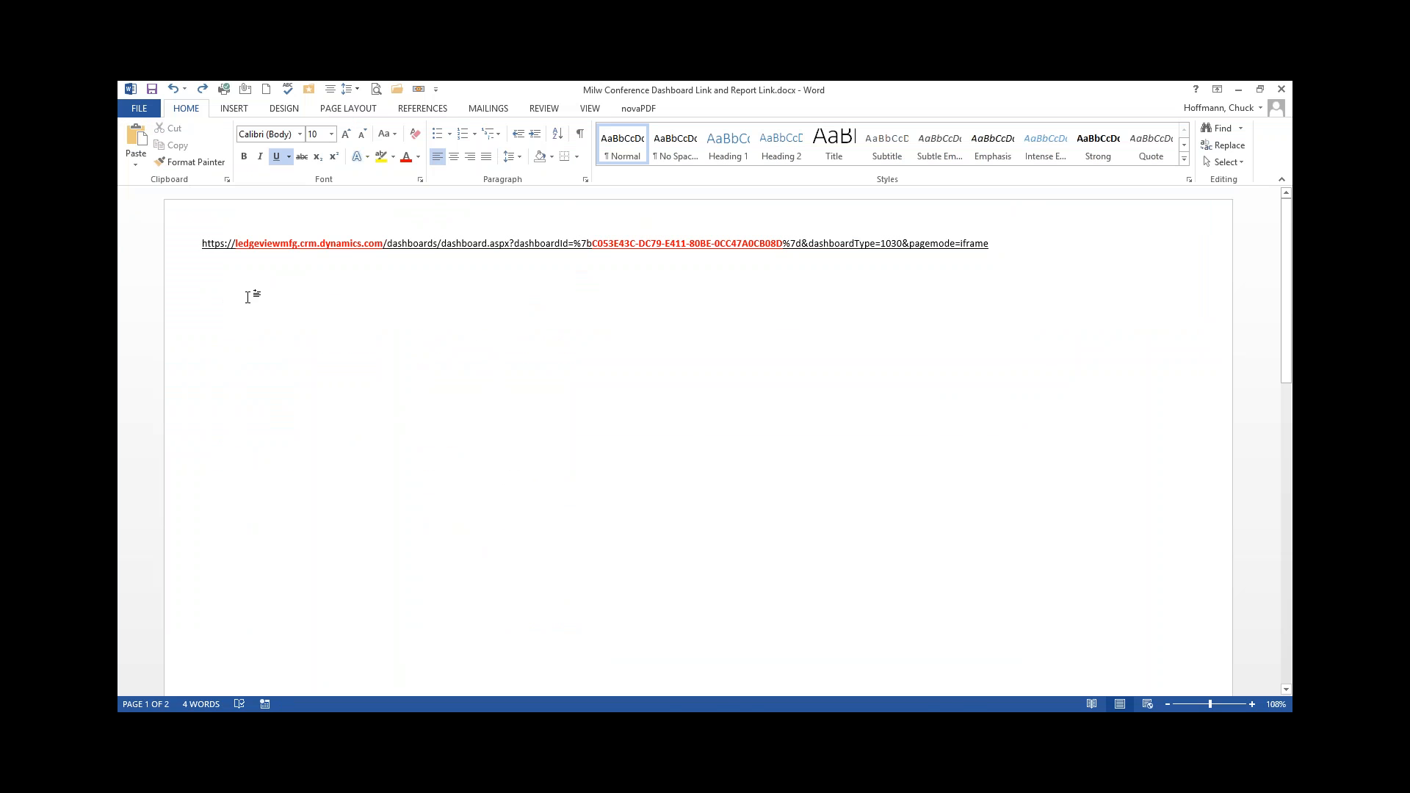
pyautogui.write('https://ledgeviewmfg.crm.dynamics.com/crmreports/viewer/viewer.aspx?action=run&helpID=301%20%E2%80%93%20Opportunity%20Close%20Rate.rdl&id=%7bB0D3BDAD-2792-E411-80BE-0CC47A0CB08D%7d')
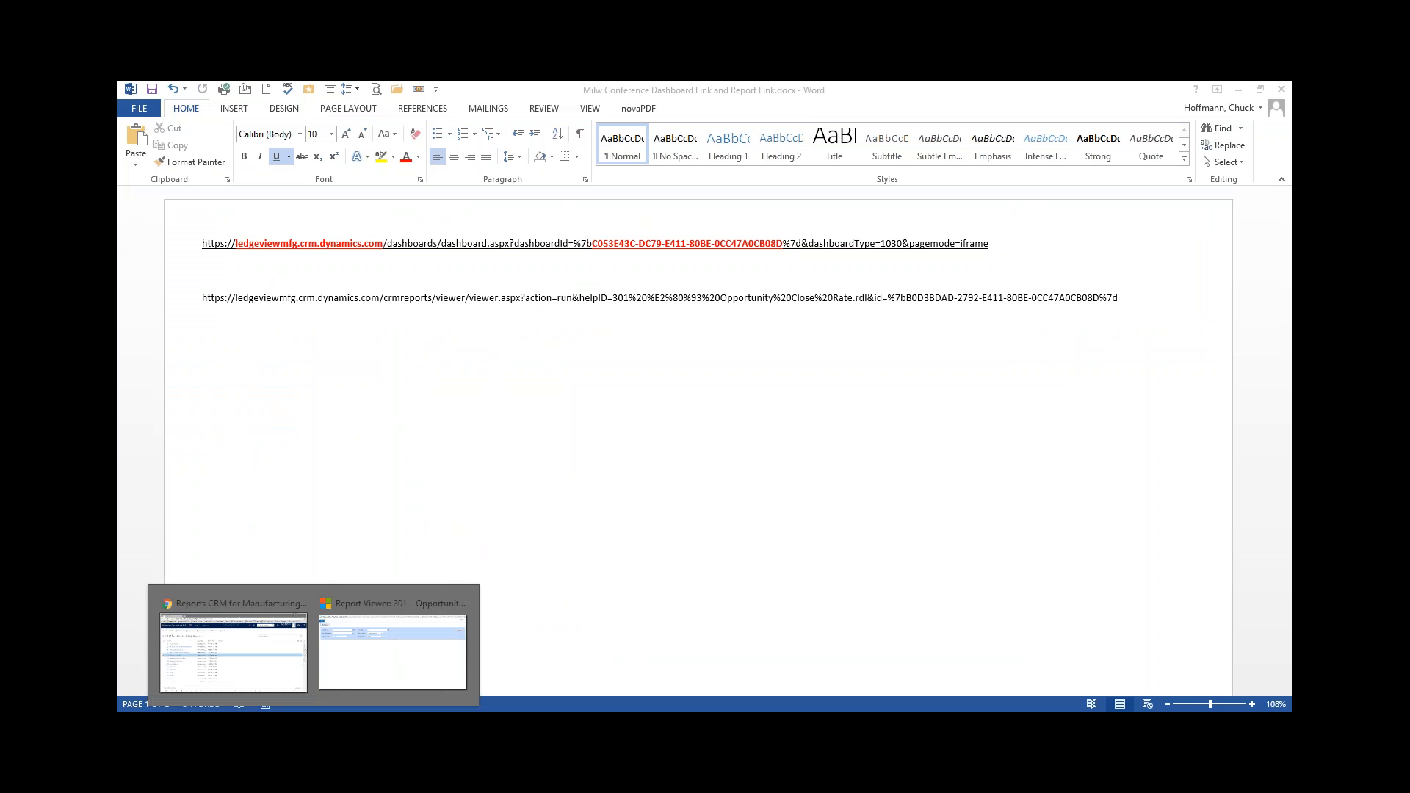
# Step: Close the Opportunity Close Rate report viewer and return to the CRM for Manufacturing Reports list in Chrome
pyautogui.click(371, 672)
pyautogui.click(1074, 164)
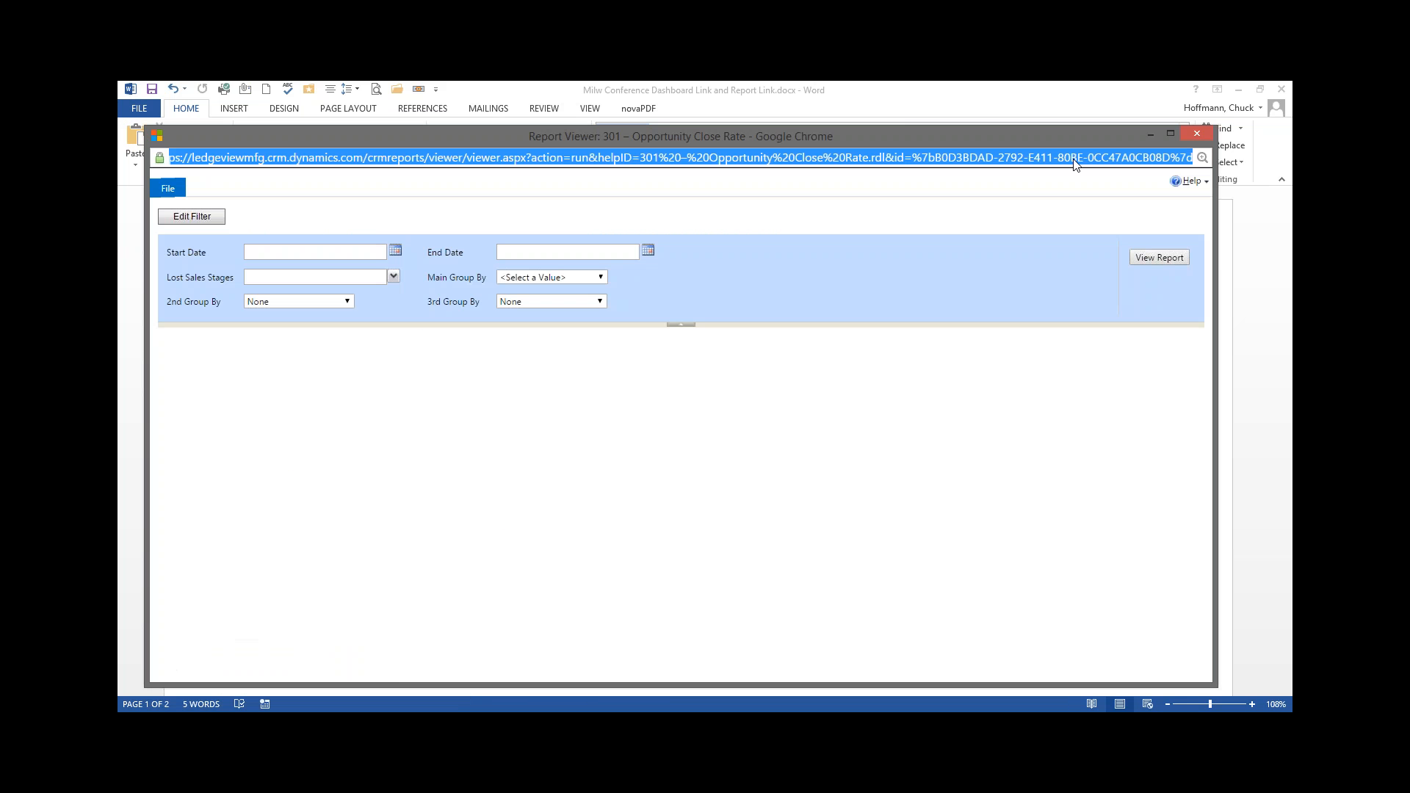
pyautogui.click(1197, 134)
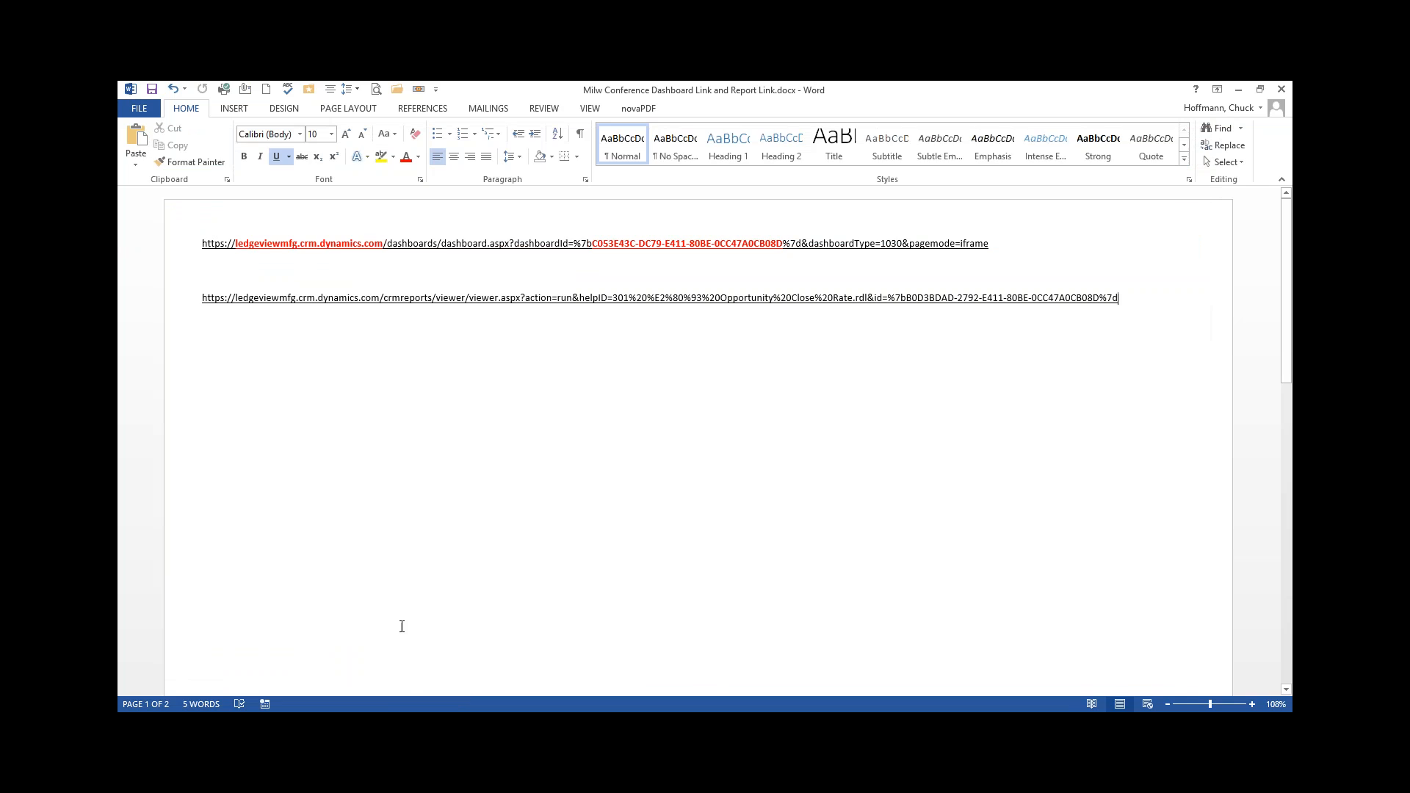
pyautogui.click(327, 726)
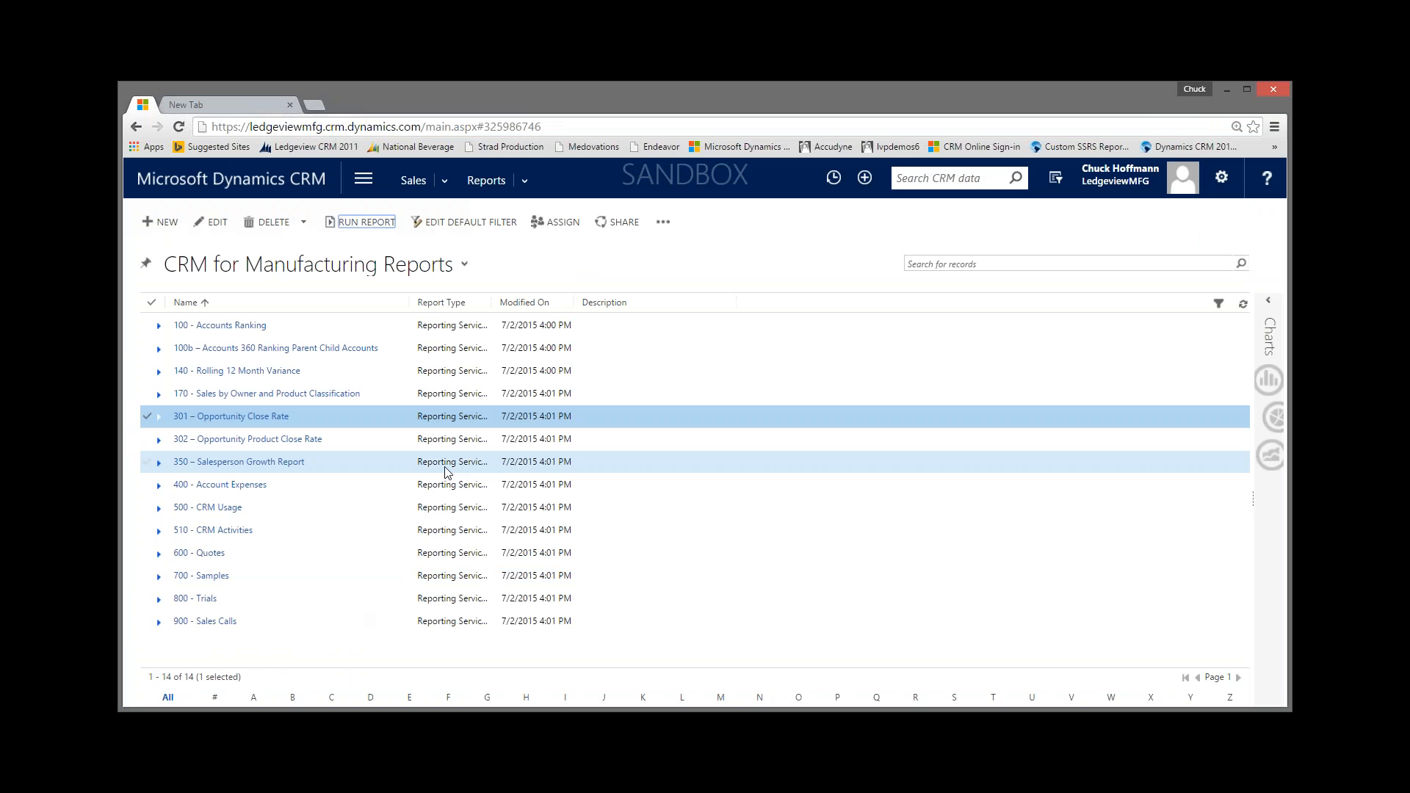
# Step: Open Customize the System from the Settings area's Customizations page and enlarge the solution window
pyautogui.click(364, 179)
pyautogui.click(680, 248)
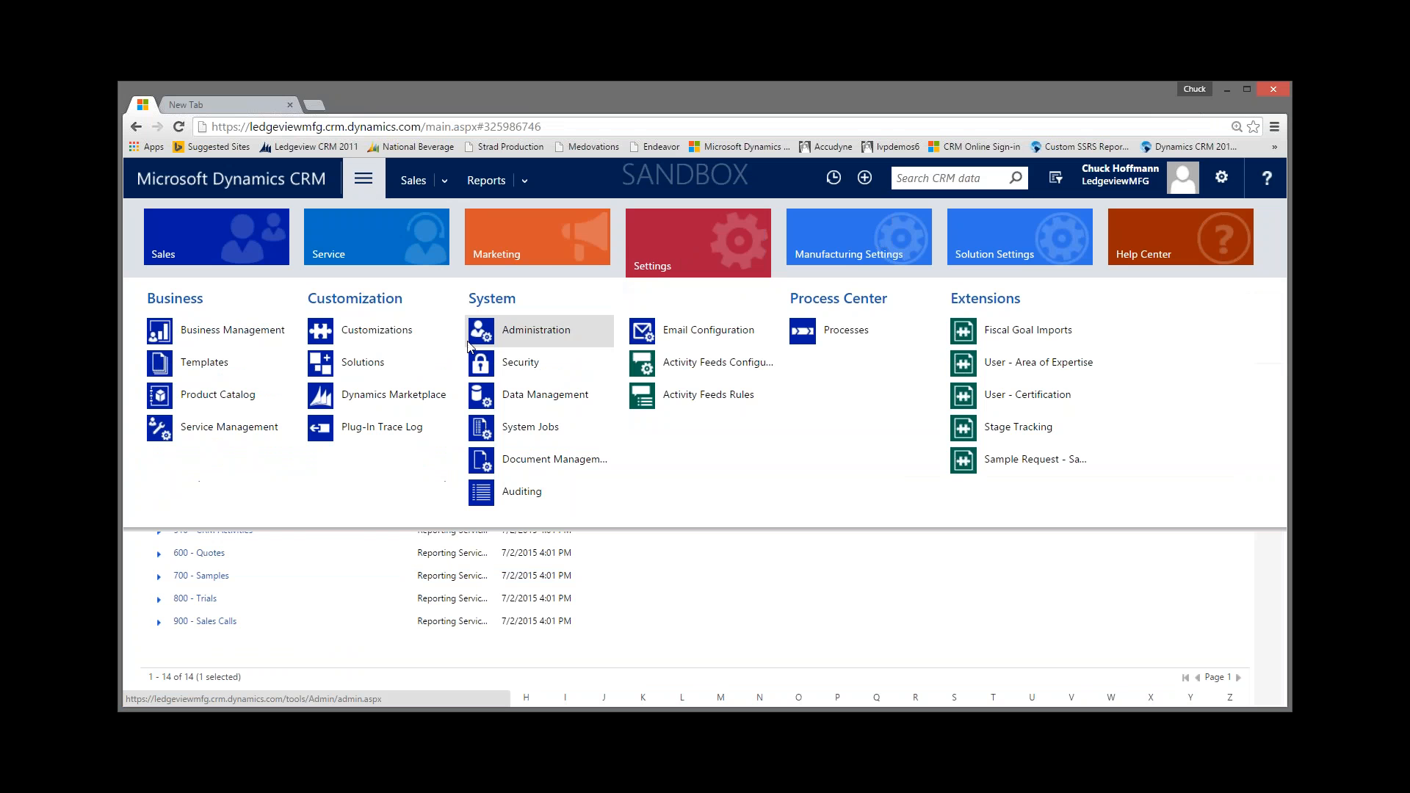
pyautogui.click(382, 328)
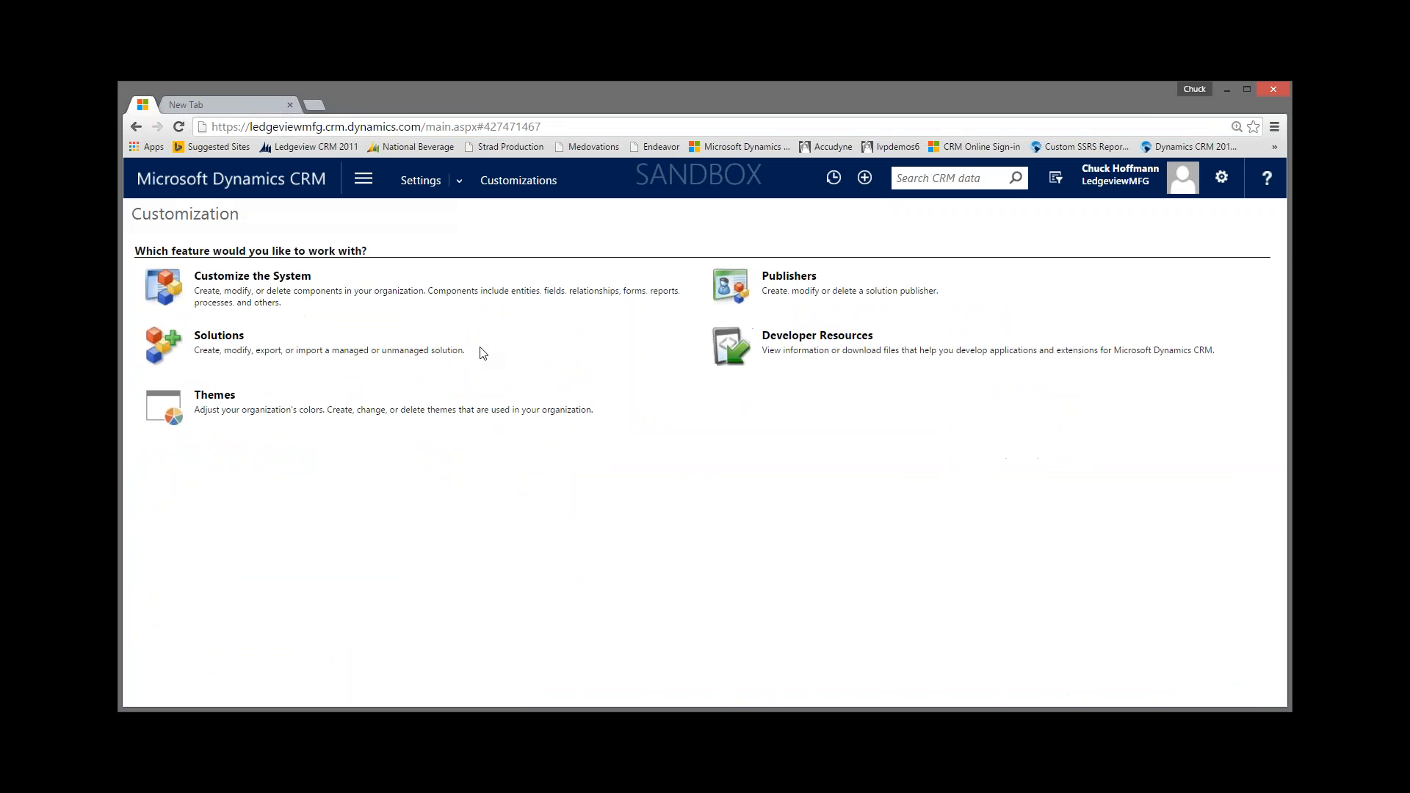
pyautogui.click(277, 284)
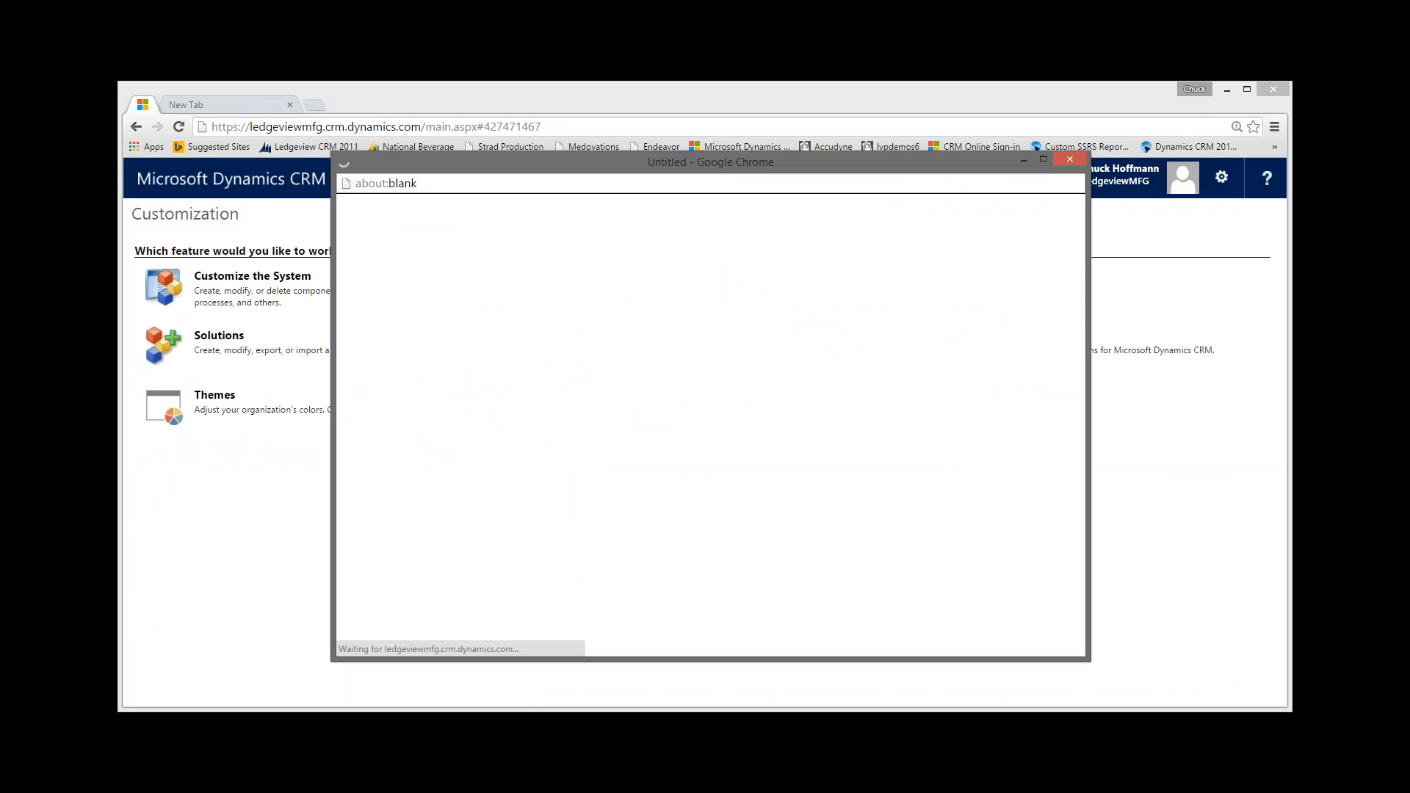
pyautogui.moveTo(339, 390); pyautogui.dragTo(163, 385)
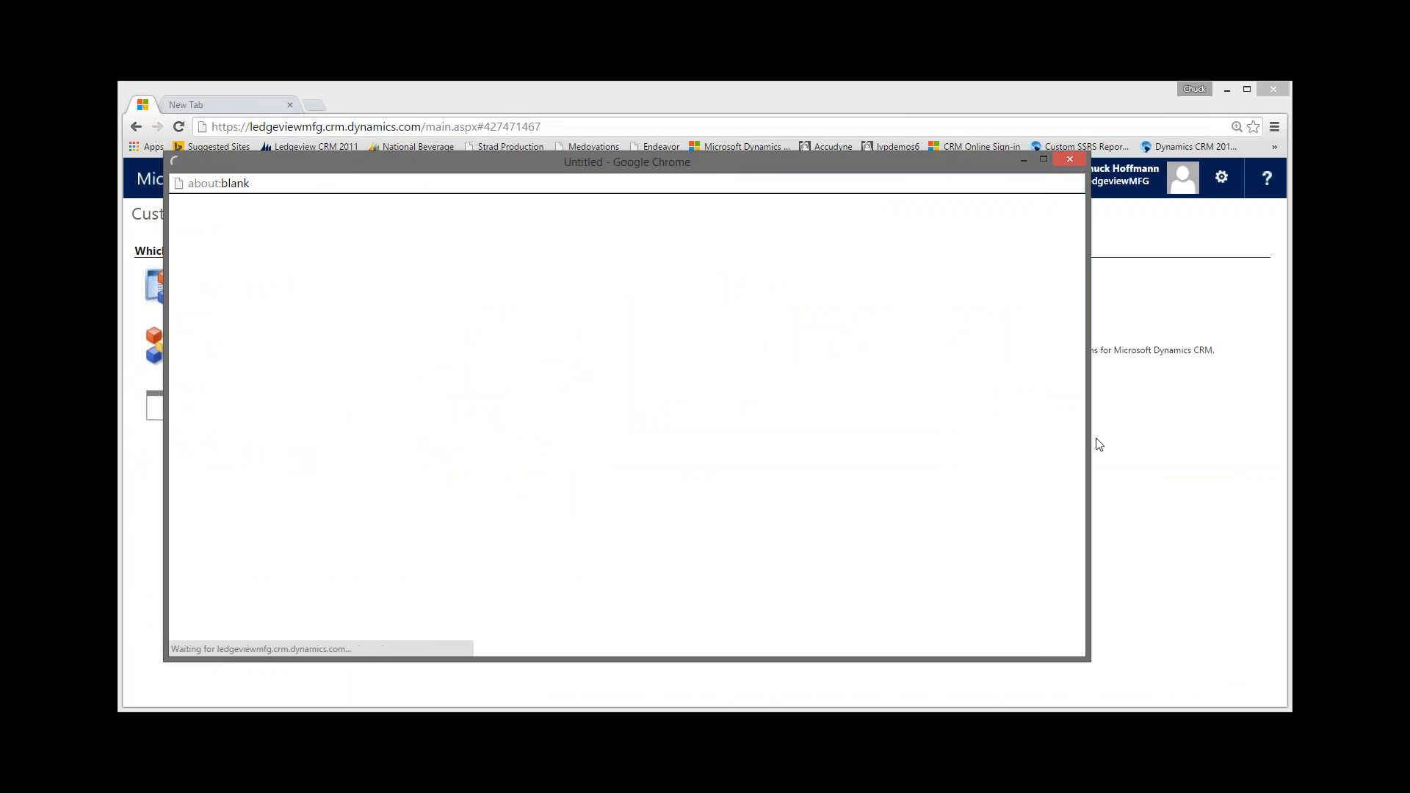
pyautogui.moveTo(1088, 444); pyautogui.dragTo(1261, 444)
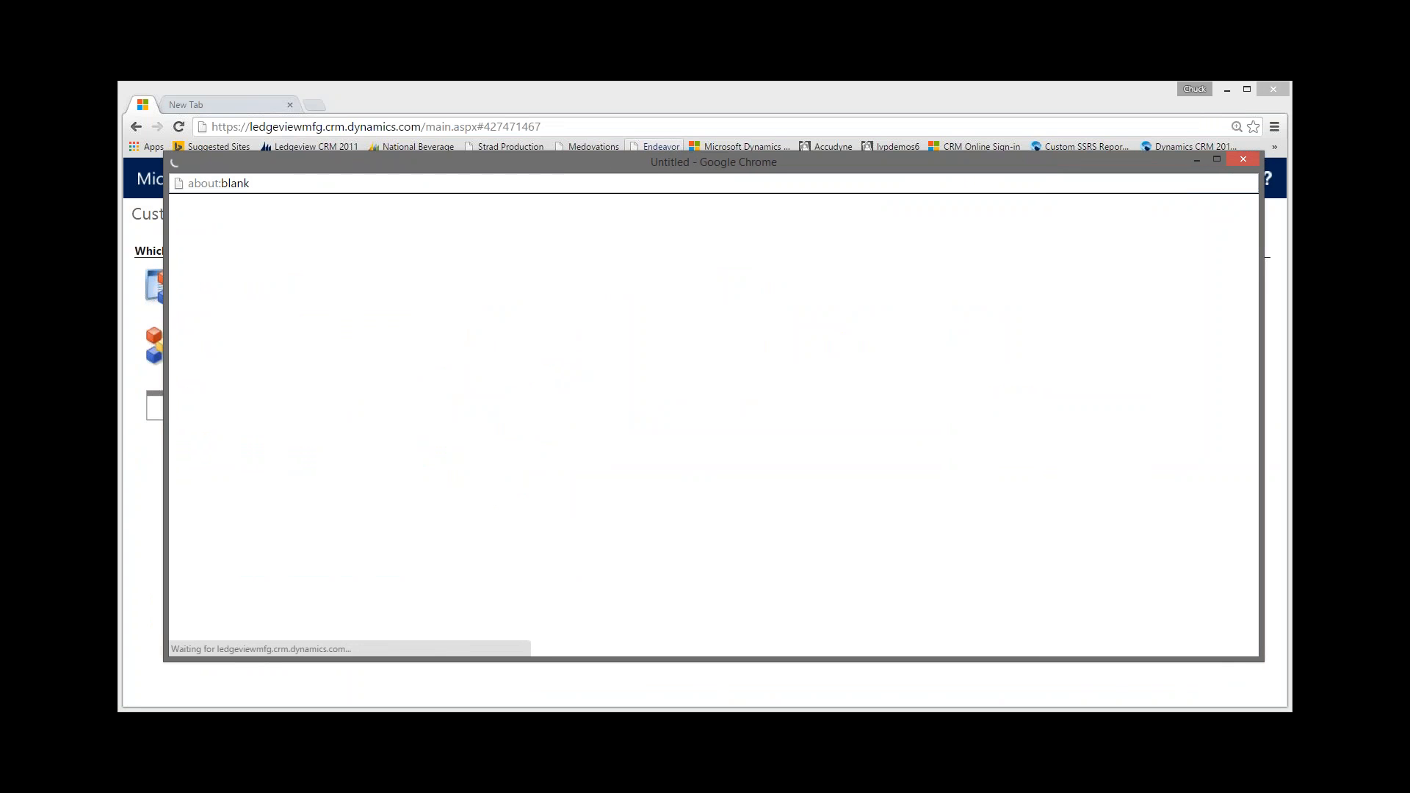
pyautogui.moveTo(670, 147); pyautogui.dragTo(671, 98)
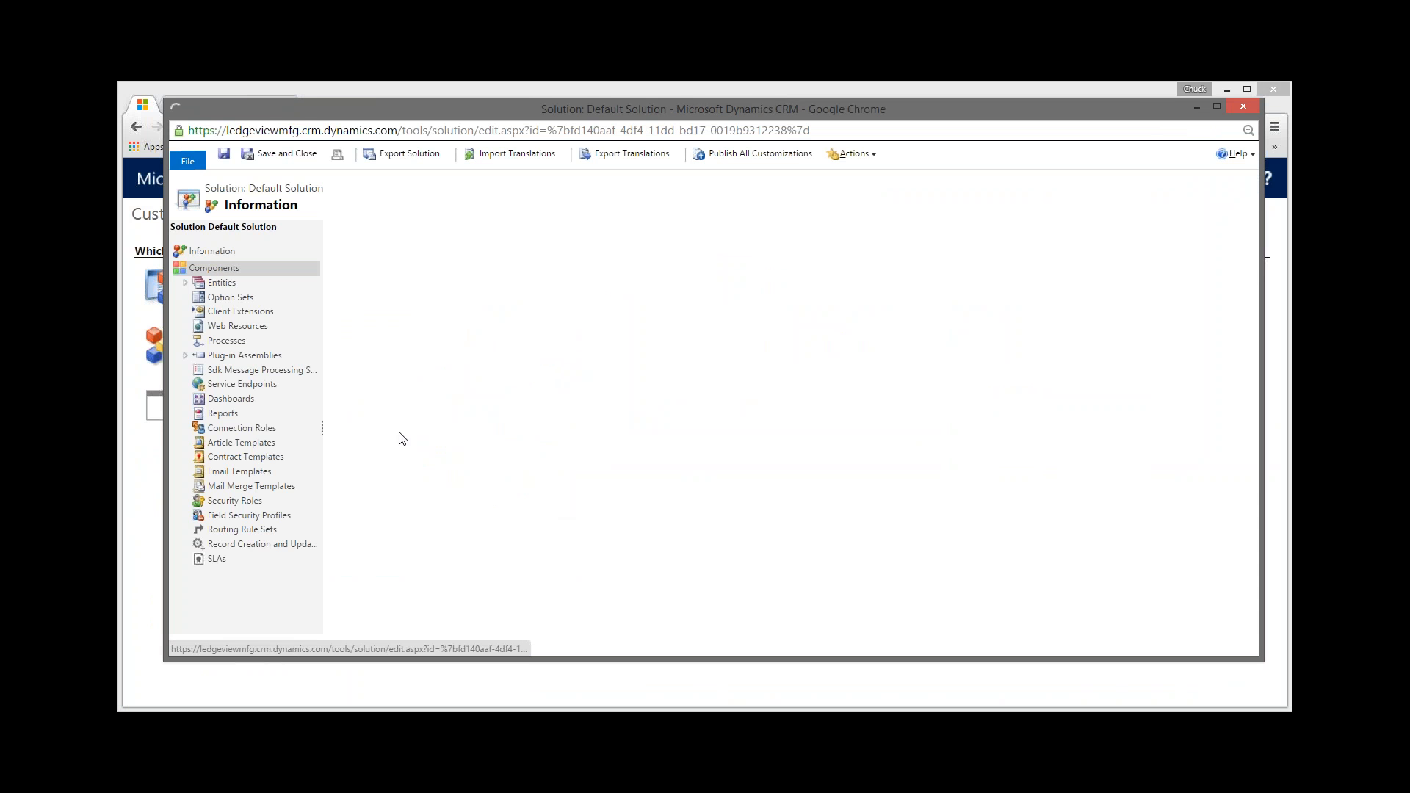
# Step: Create a new dashboard in the Default Solution with the 3-Column Overview Dashboard layout and name it 020 - Sales Manager
pyautogui.click(230, 399)
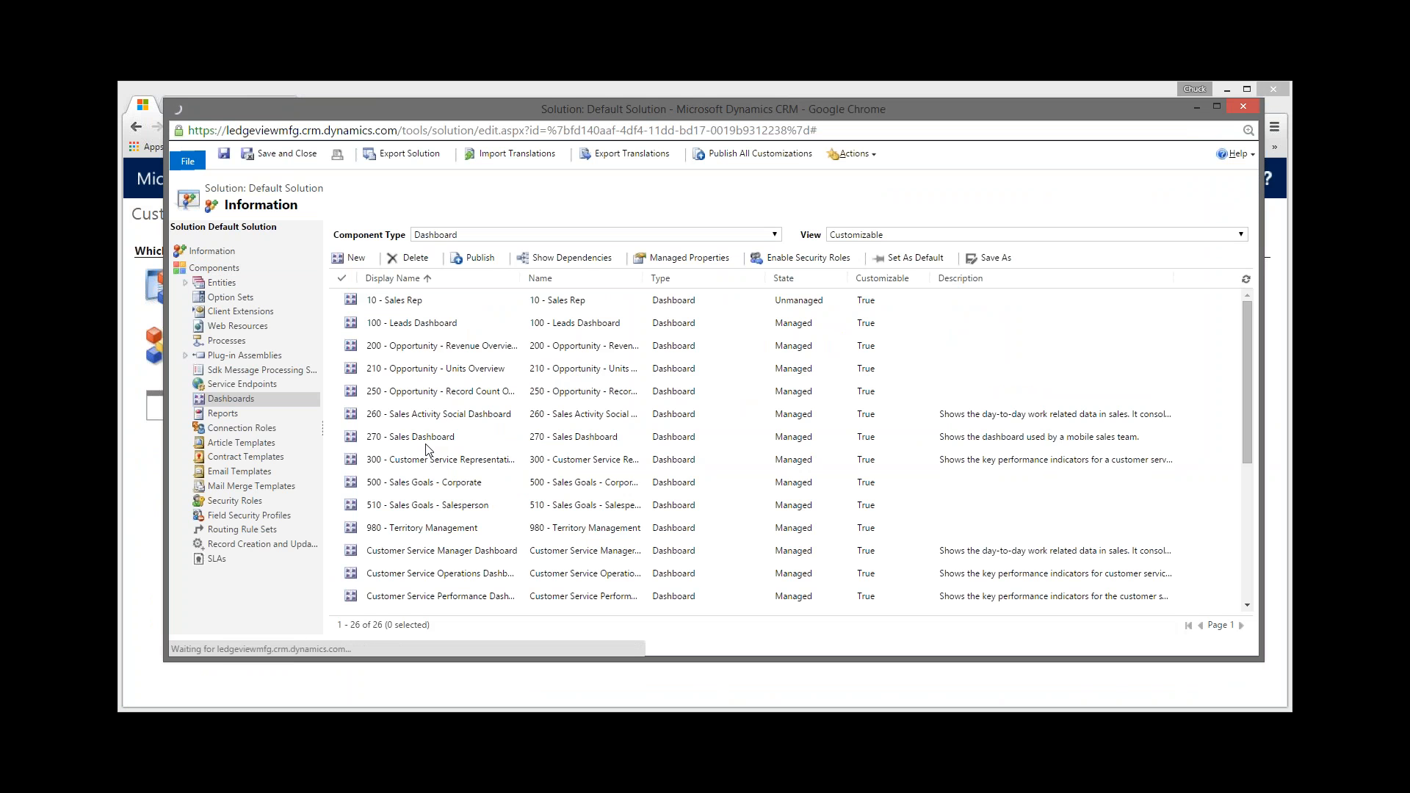
pyautogui.click(357, 258)
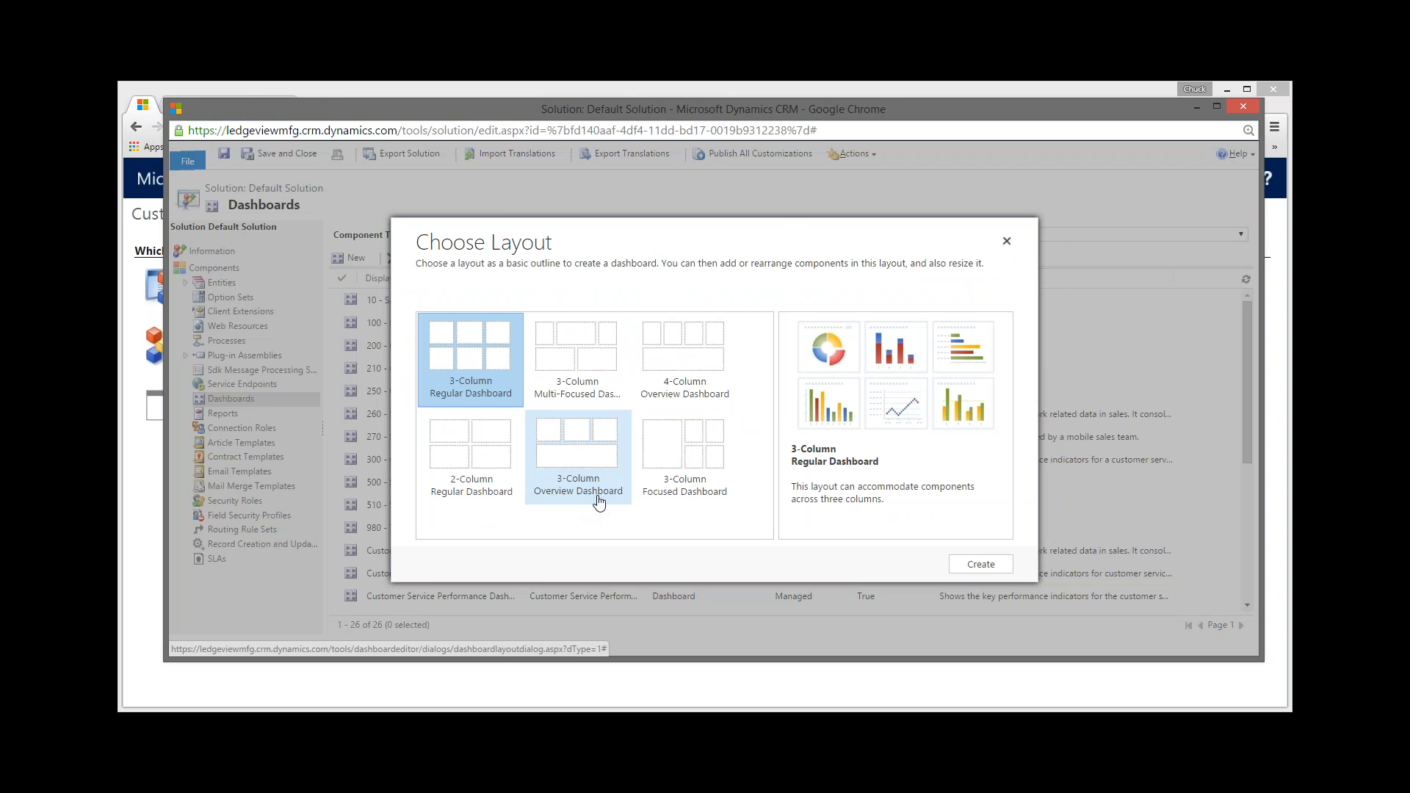
pyautogui.click(569, 453)
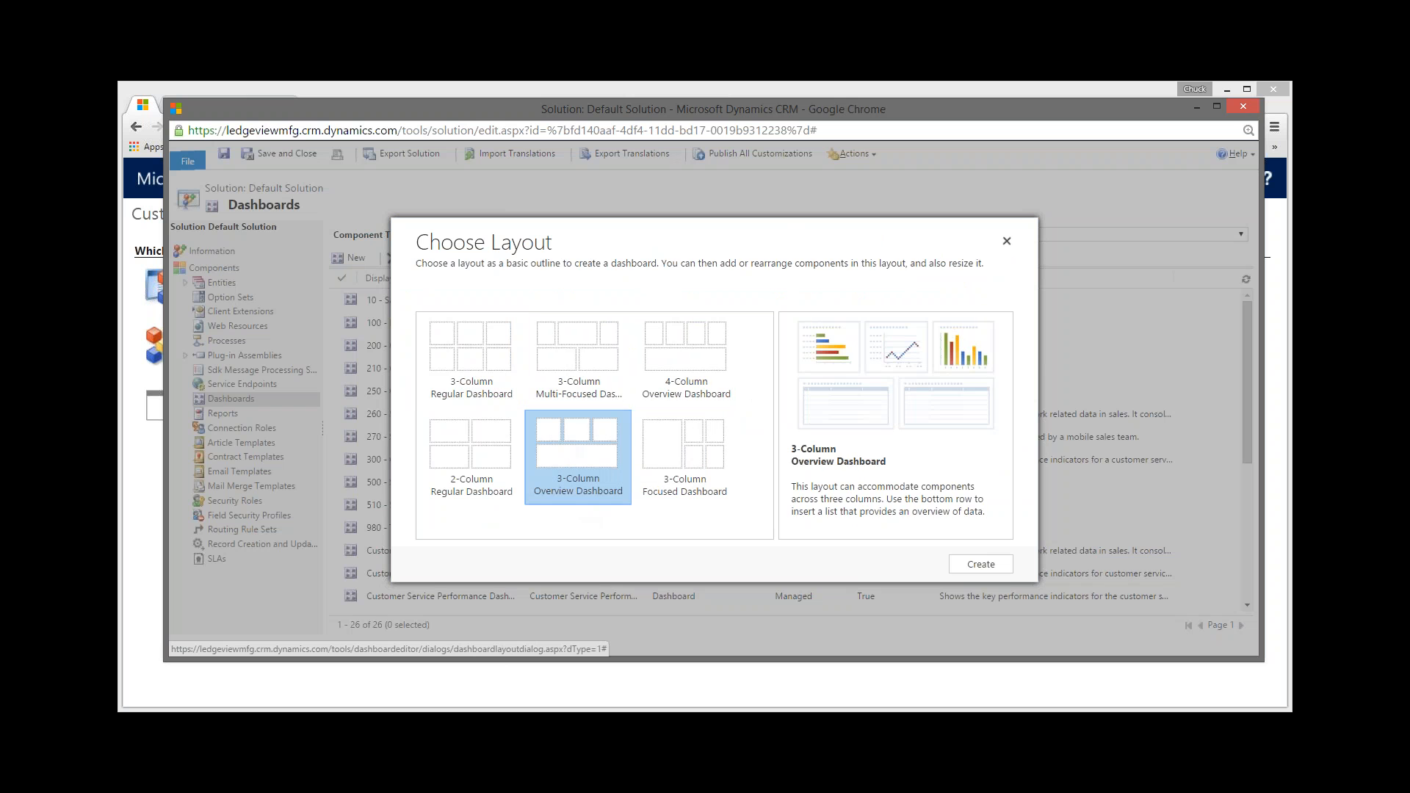
pyautogui.click(982, 565)
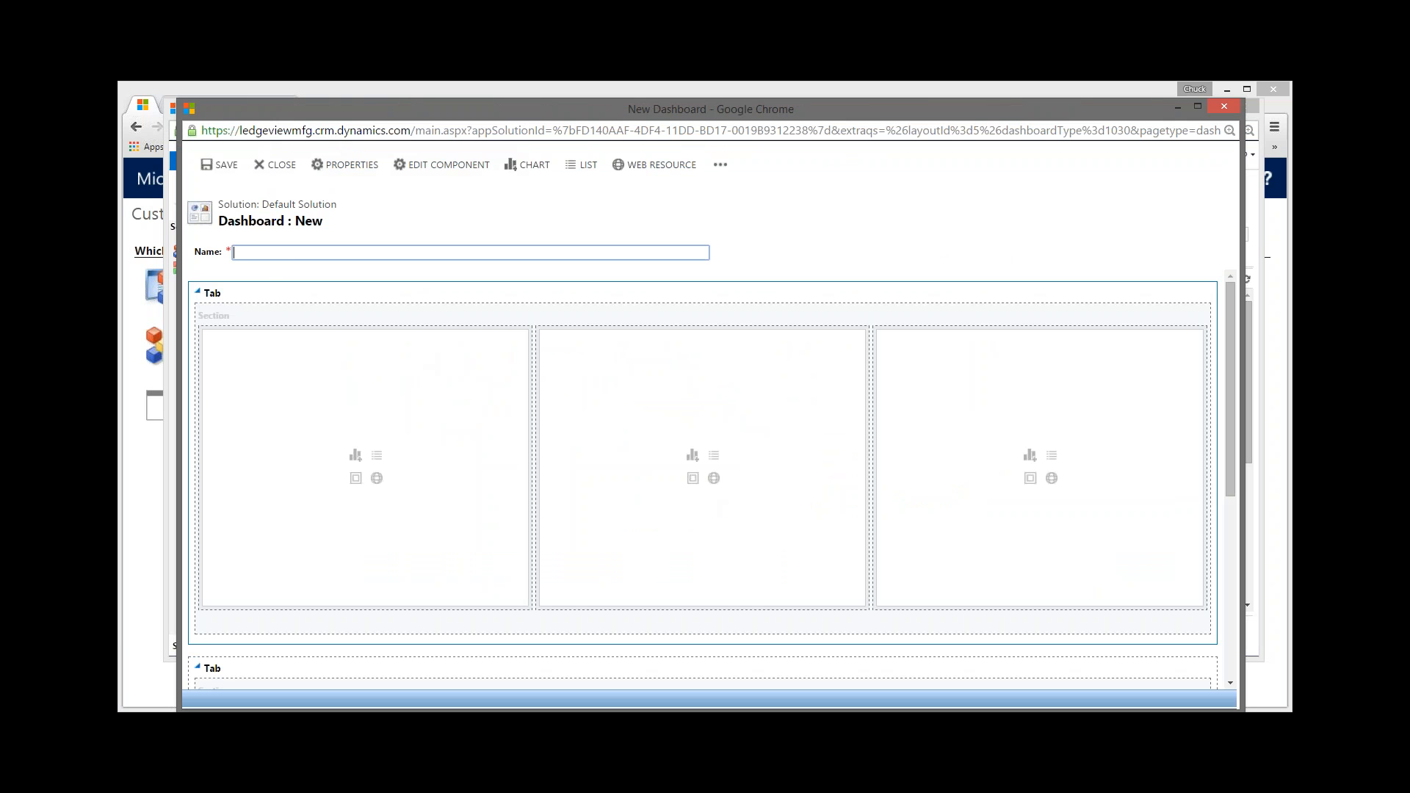
pyautogui.write('020 - Sales Manager')
pyautogui.click(356, 371)
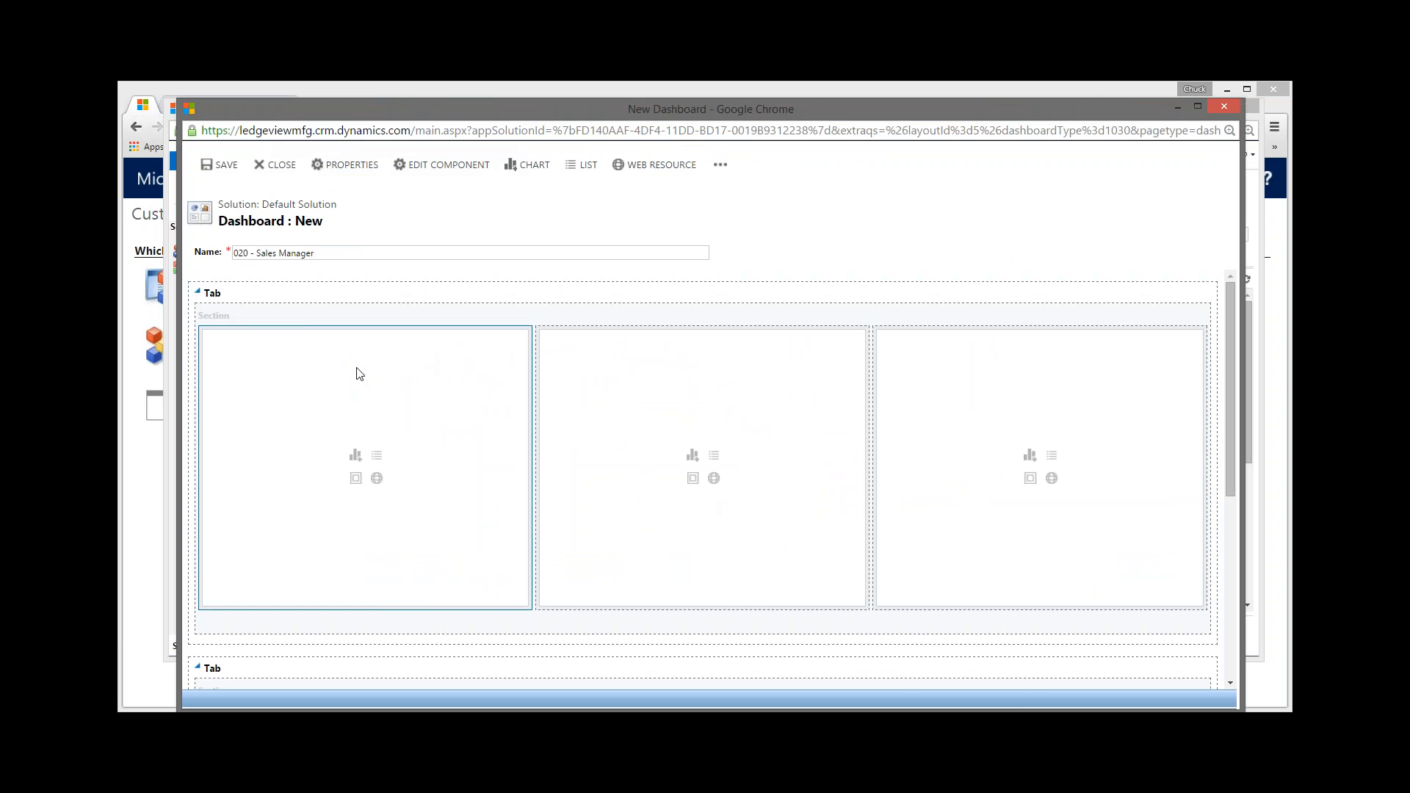
# Step: Rename the dashboard's first tab to Charts
pyautogui.doubleClick(279, 294)
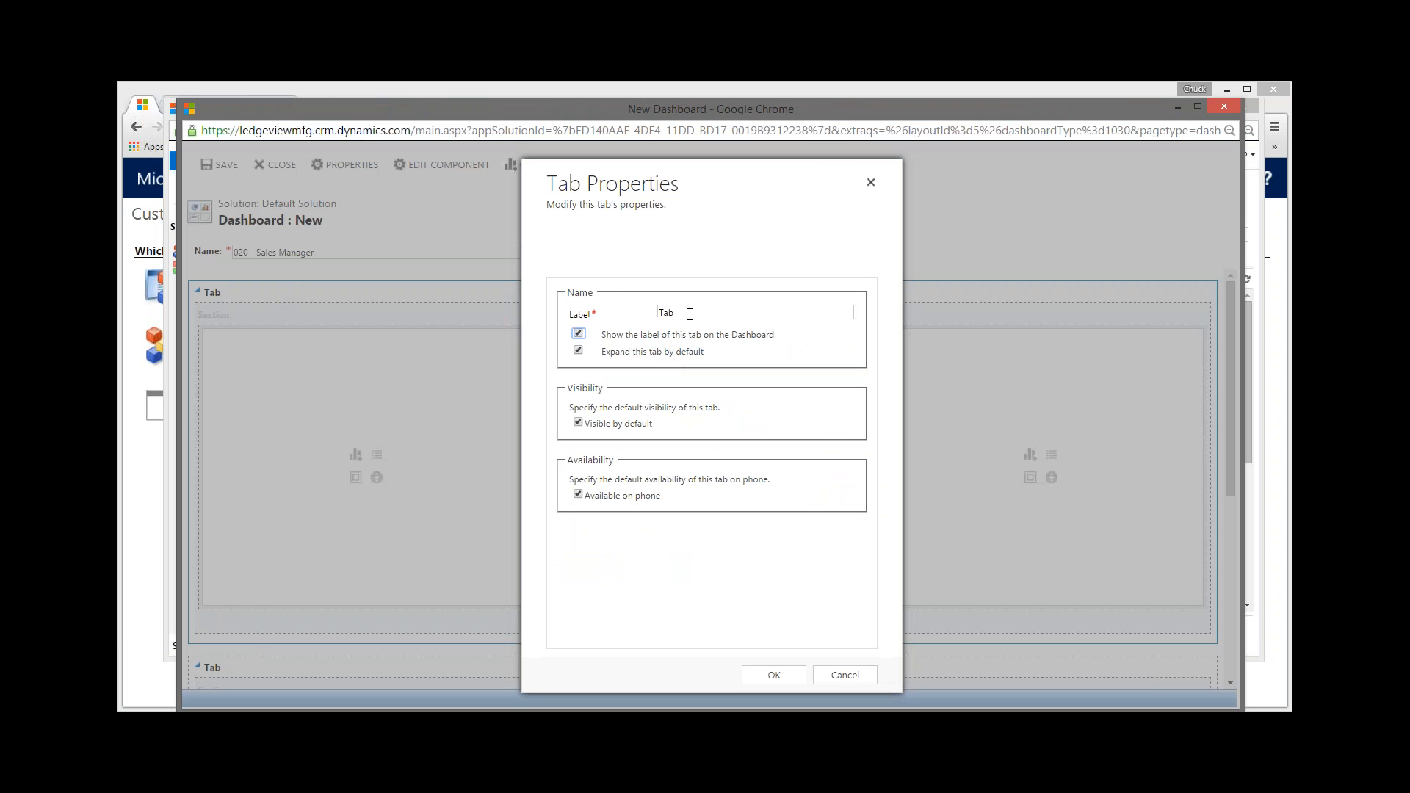
pyautogui.write('C')
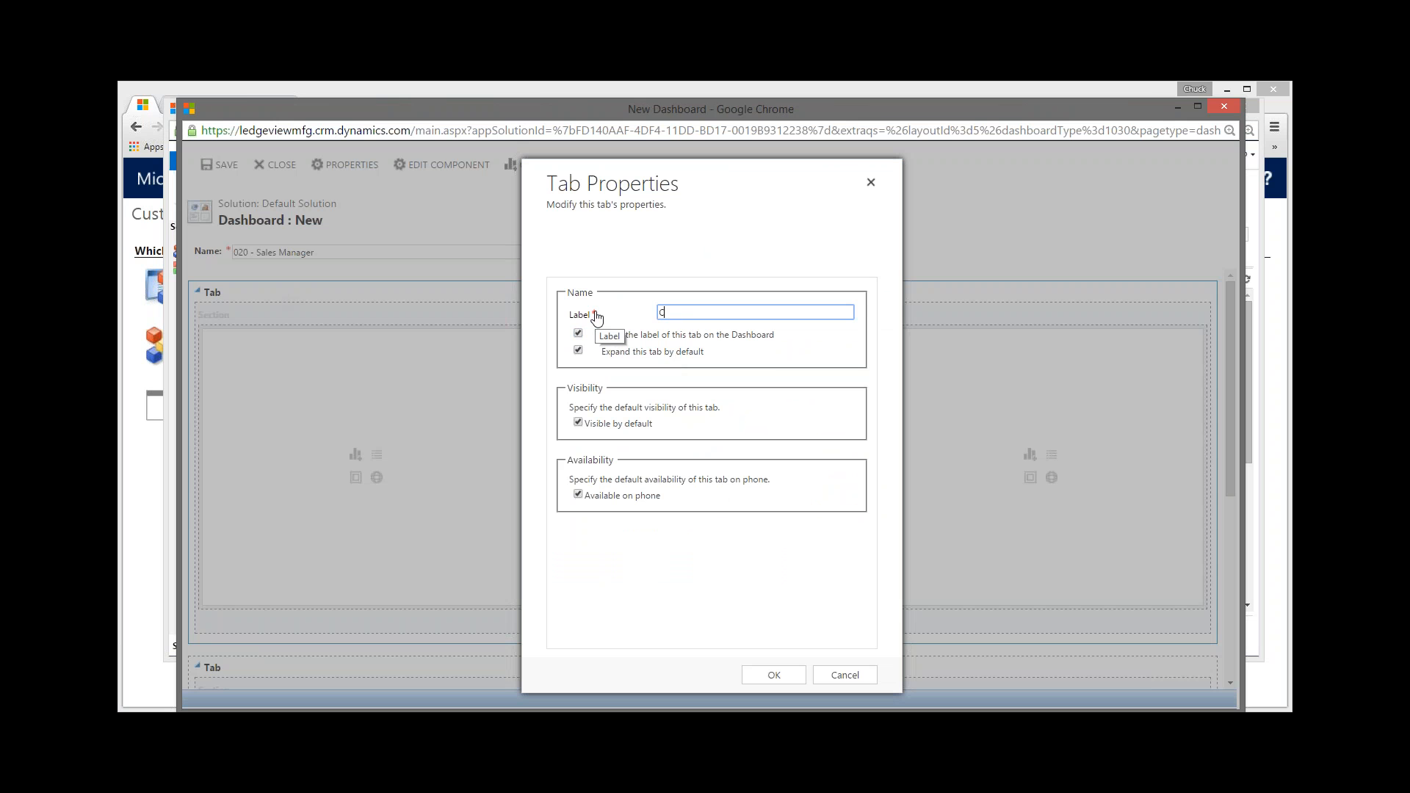
pyautogui.write('harts')
pyautogui.click(774, 674)
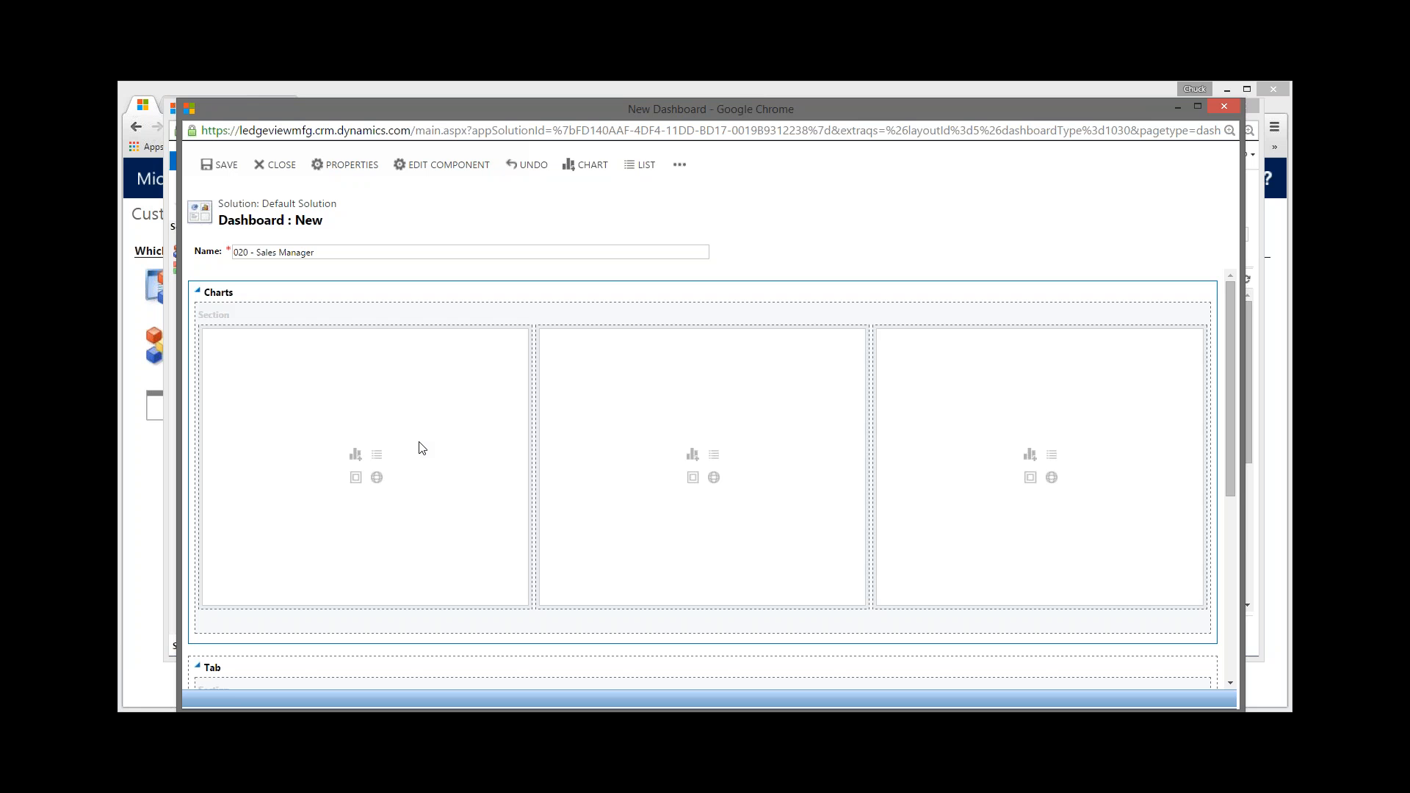
# Step: Add the Stage Tracking chart Opp Duration by Pipeline Phase to the first chart cell, using the Last 3 Months - Active Stage Tracking view
pyautogui.click(356, 456)
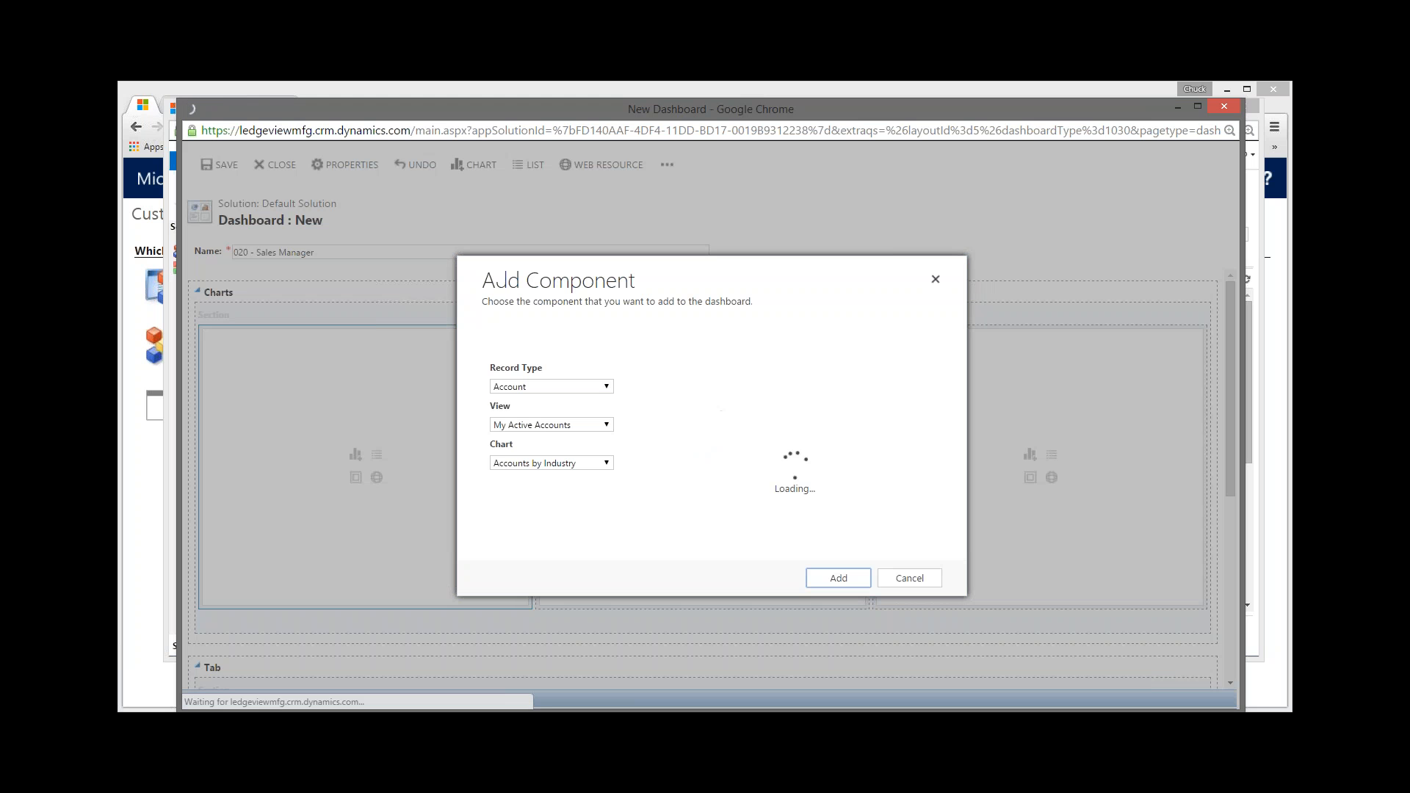
pyautogui.click(606, 387)
pyautogui.moveTo(625, 417); pyautogui.dragTo(614, 567)
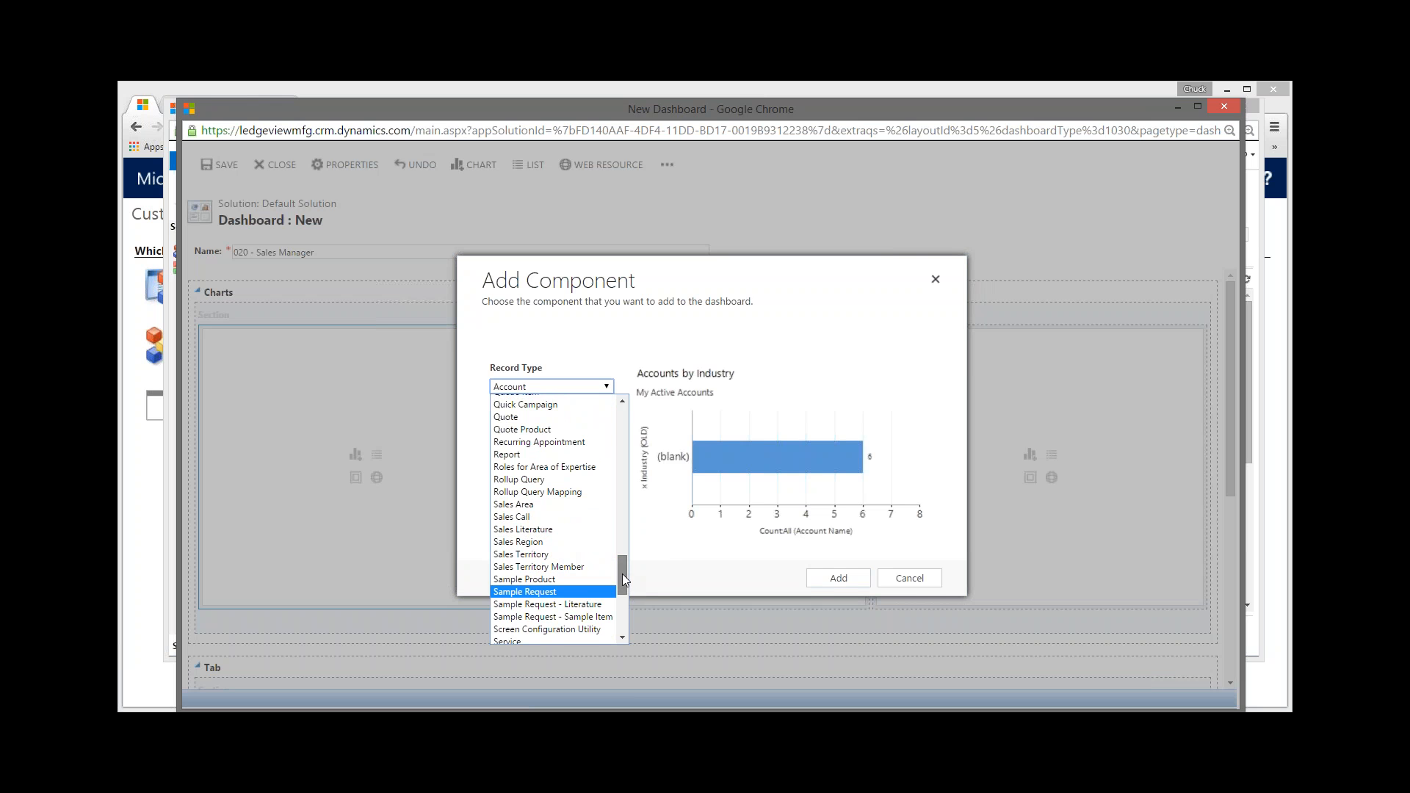
pyautogui.moveTo(623, 574); pyautogui.dragTo(622, 595)
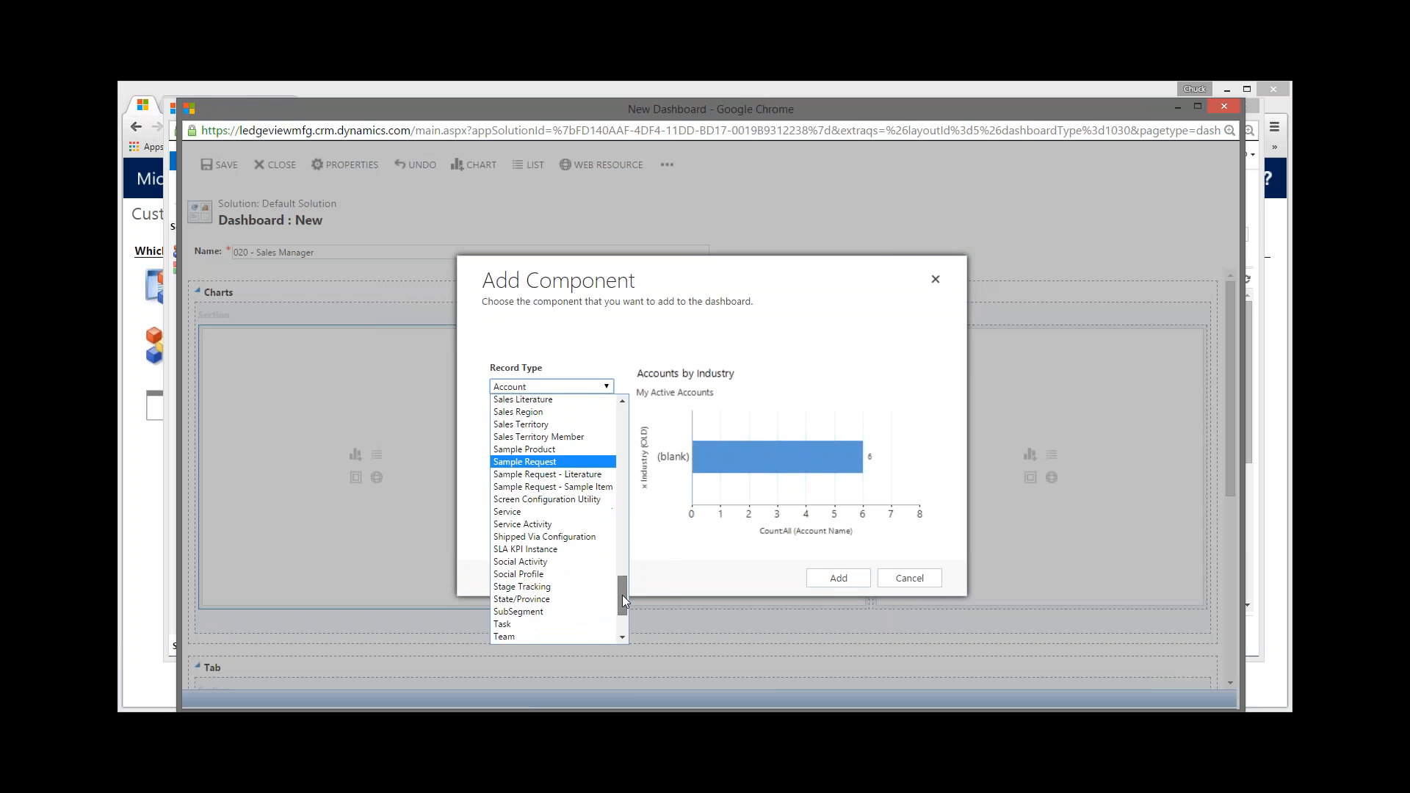
pyautogui.click(549, 587)
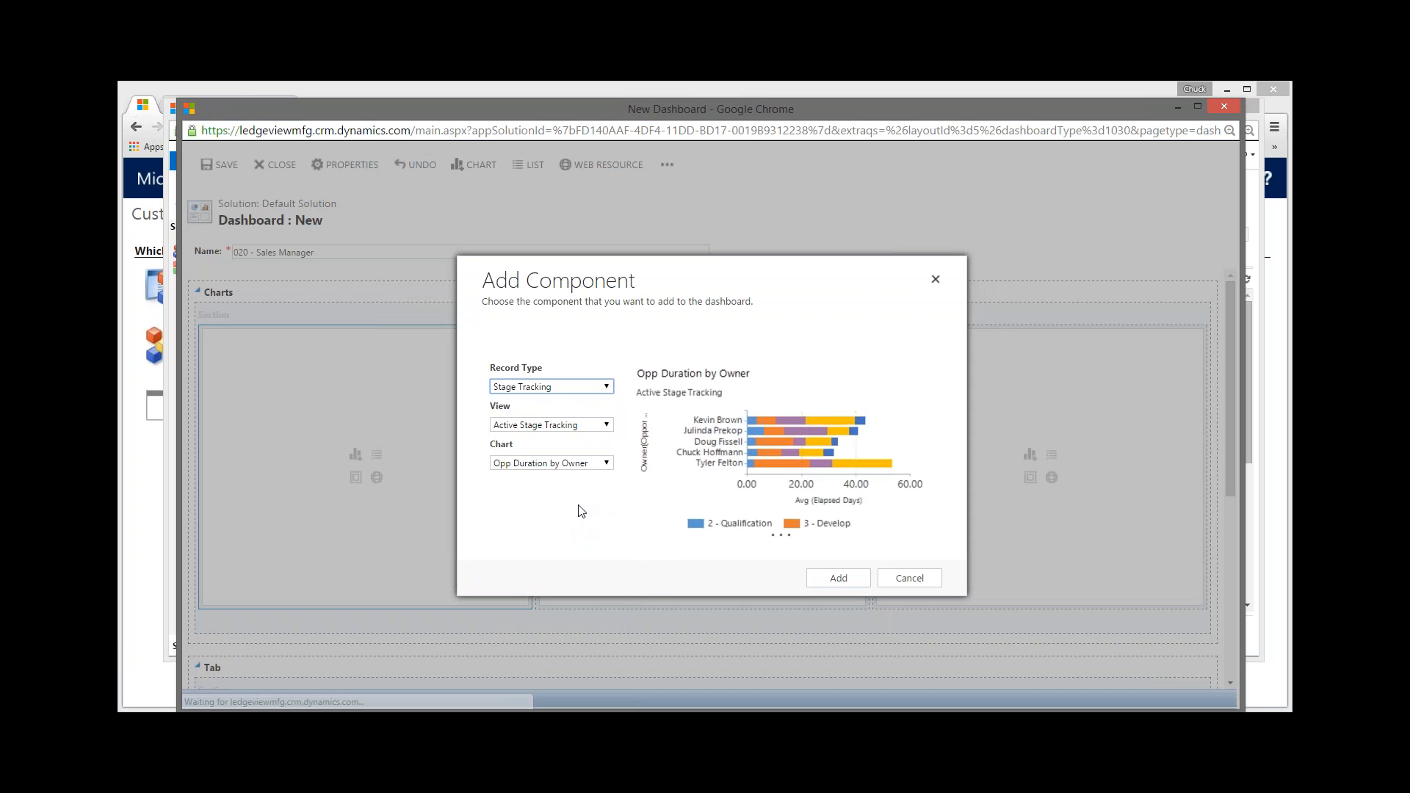
pyautogui.click(606, 427)
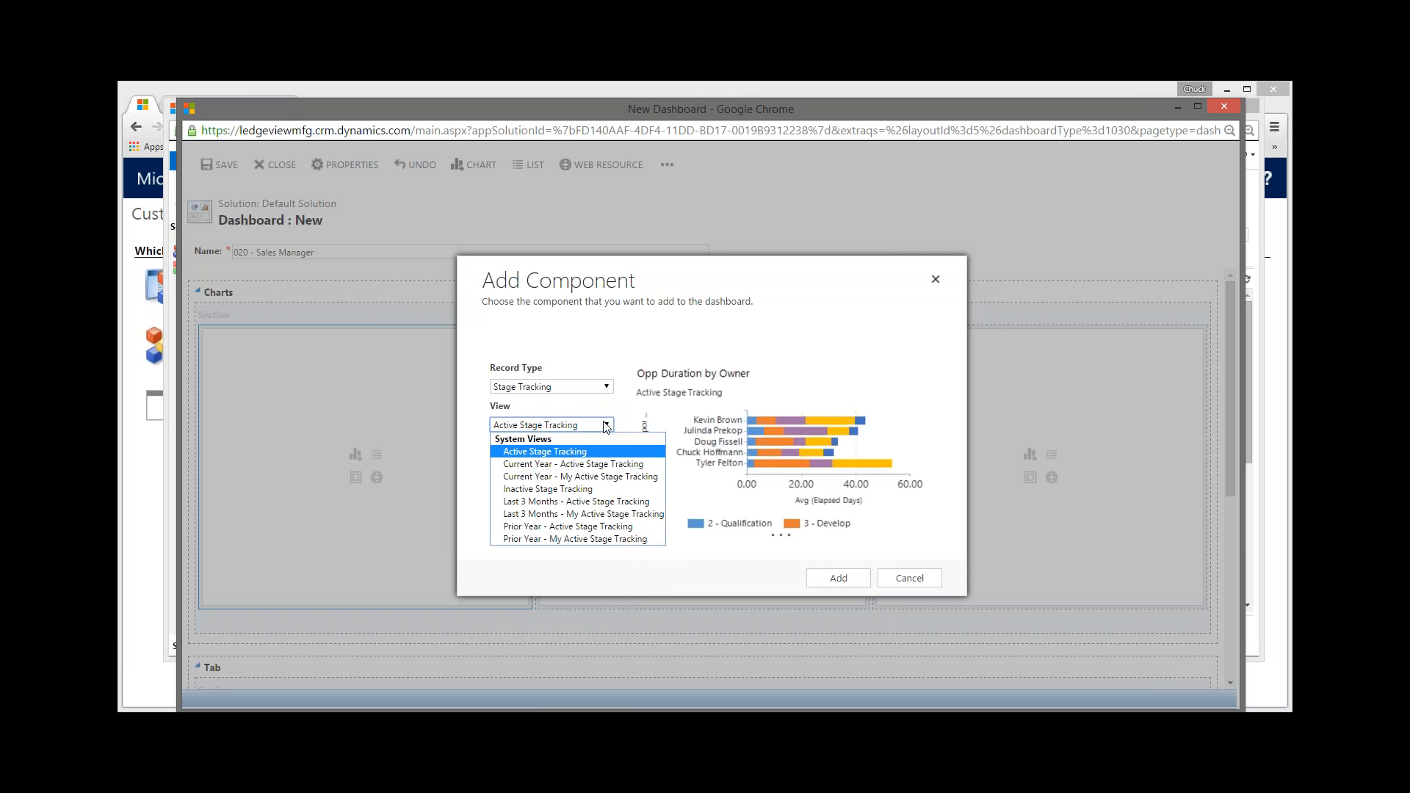
pyautogui.click(597, 506)
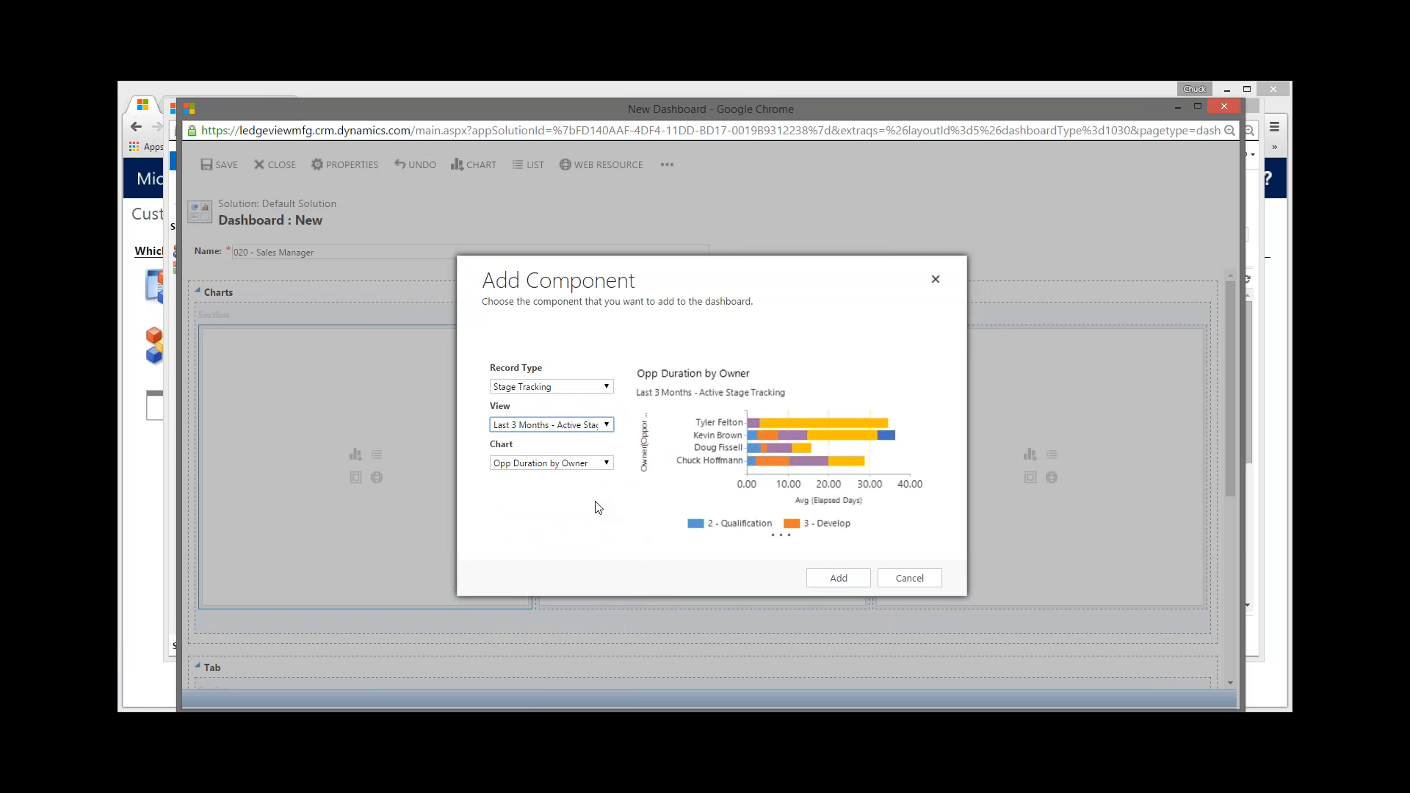
pyautogui.click(607, 464)
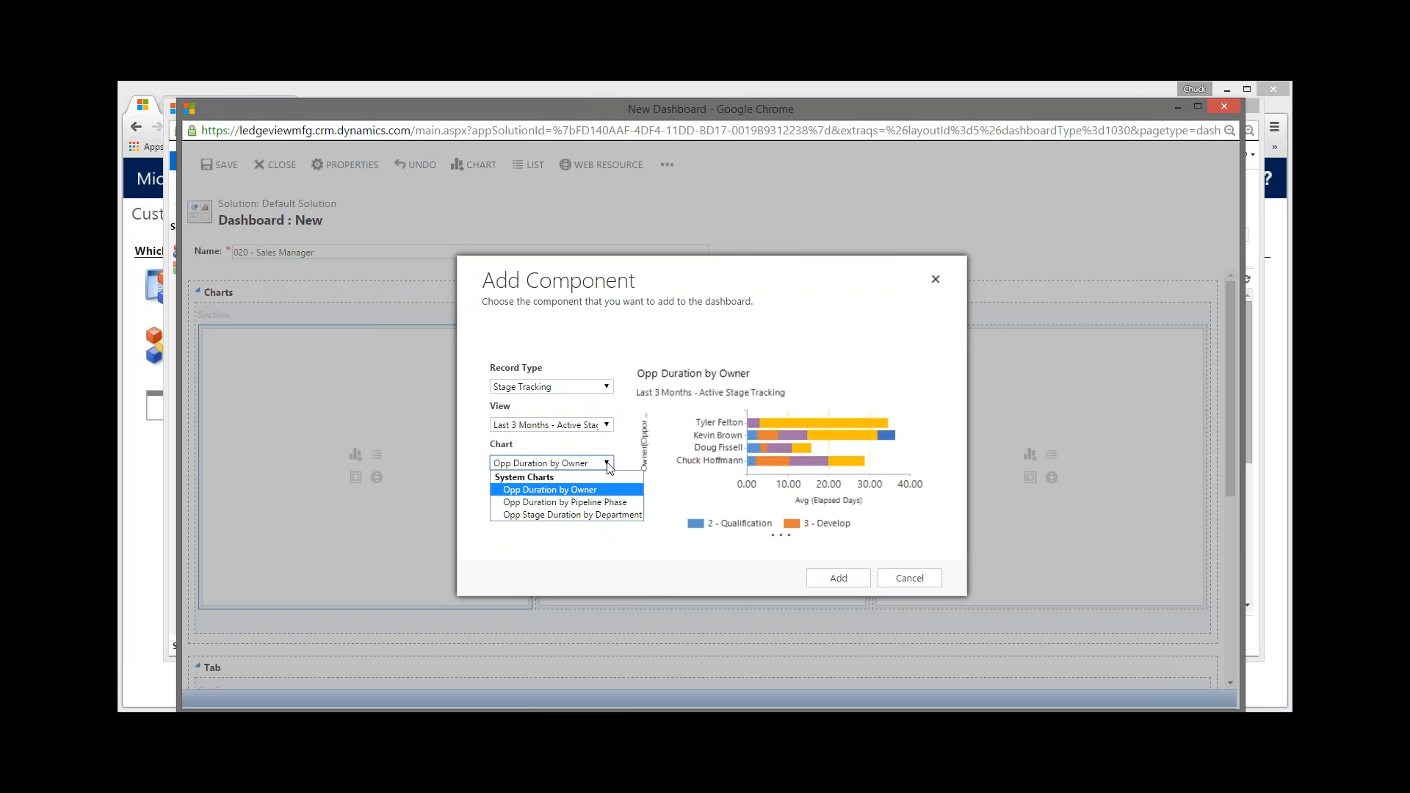
pyautogui.click(592, 501)
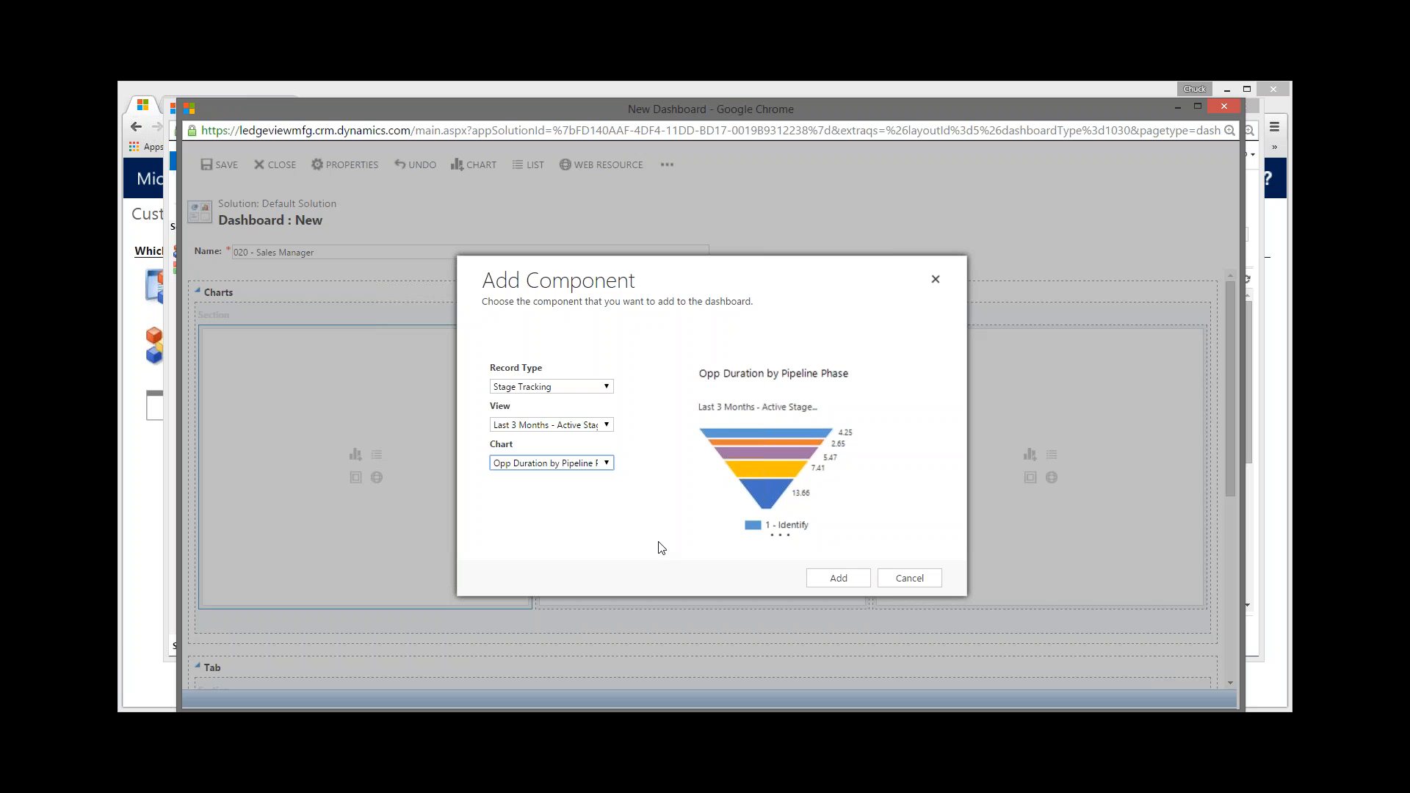
pyautogui.click(837, 581)
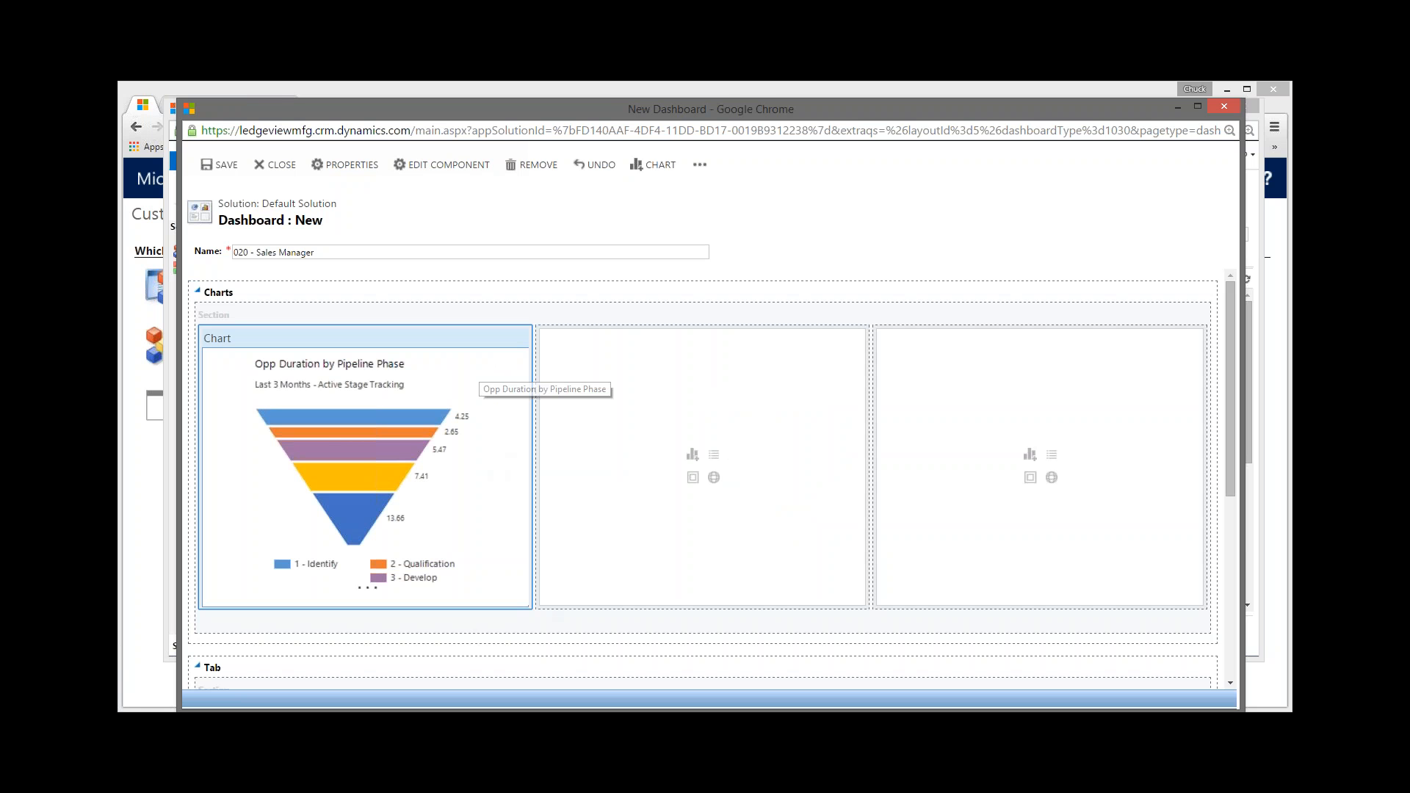
# Step: Set the chart's view selector to Show Selected Views, adding Current Year - Active Stage Tracking and Prior Year - Active Stage Tracking to the selection
pyautogui.doubleClick(479, 368)
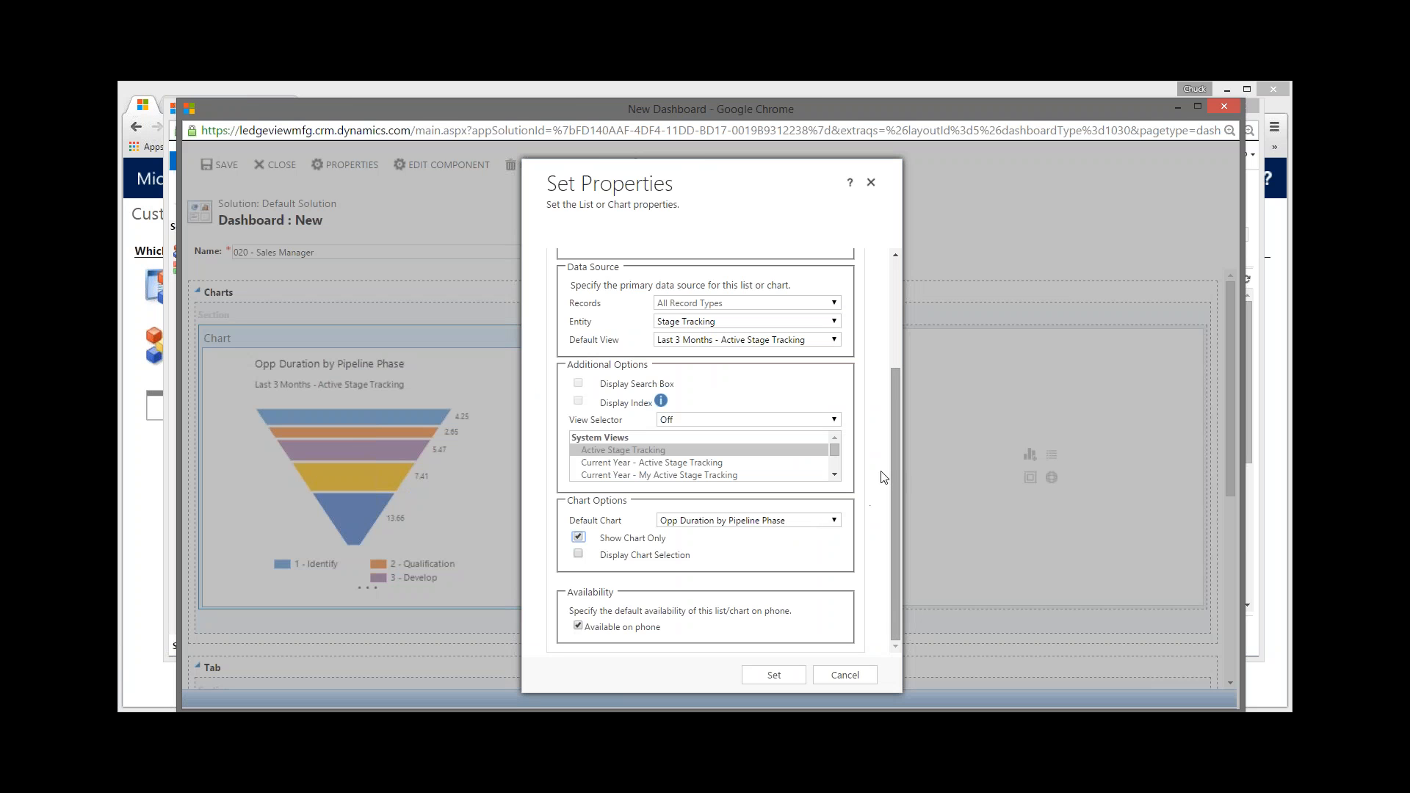
pyautogui.click(834, 420)
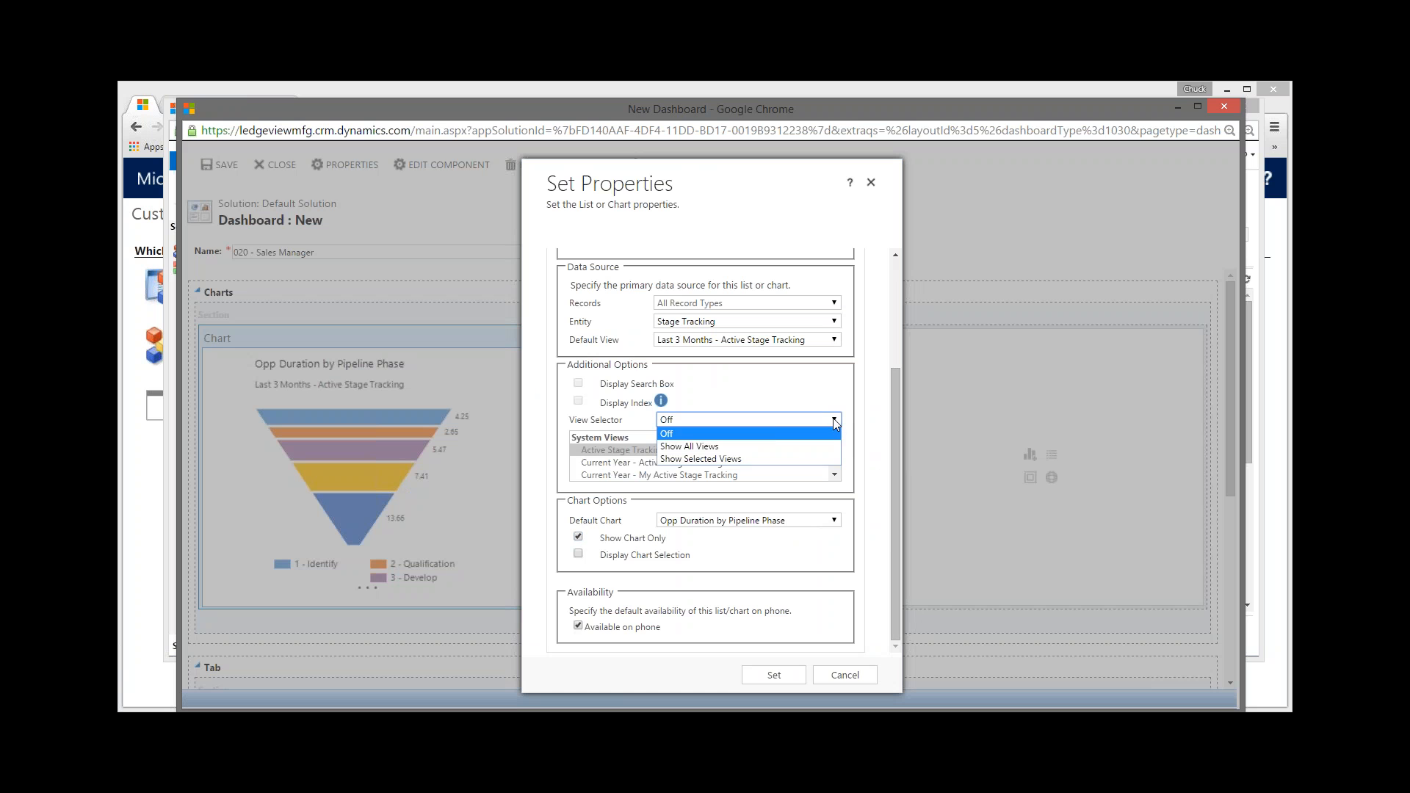
pyautogui.click(740, 460)
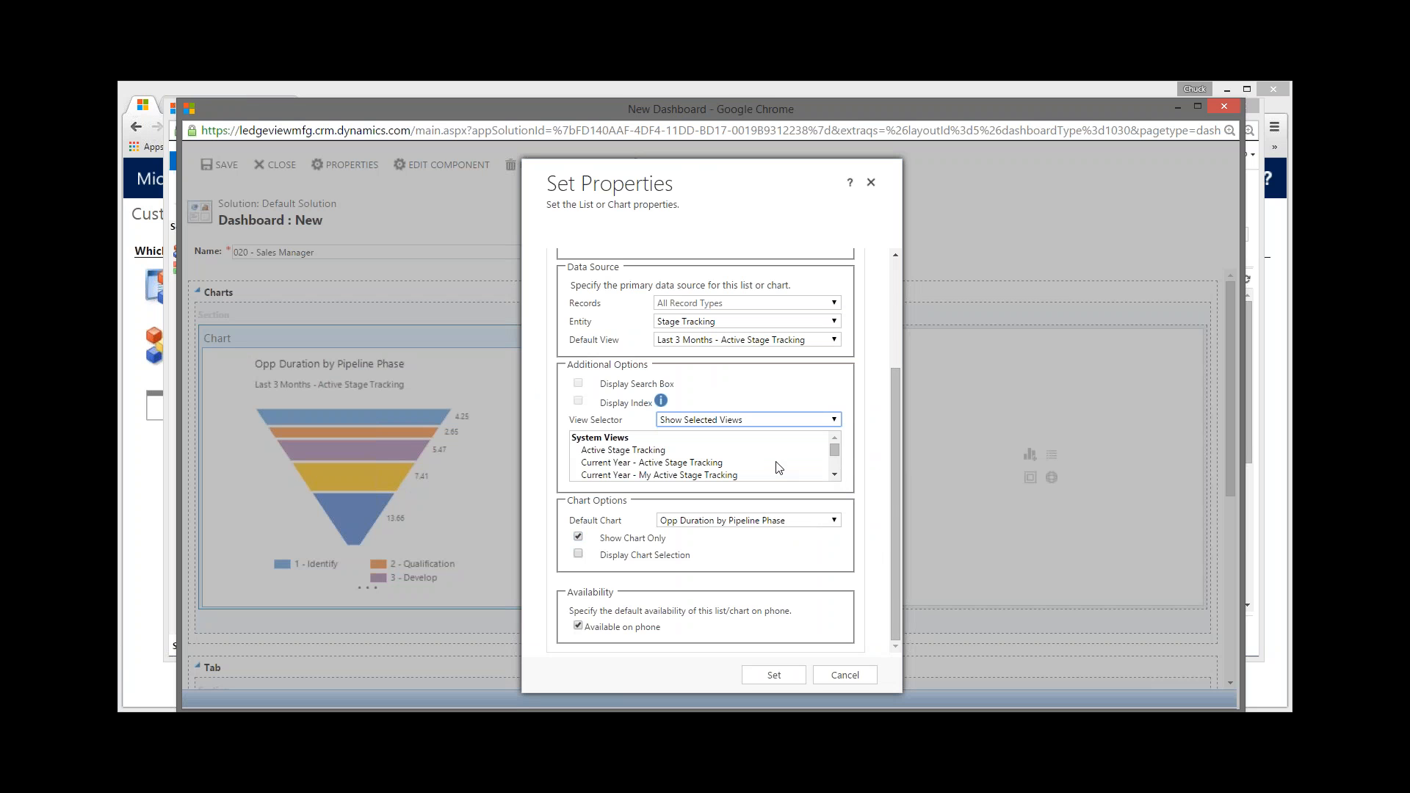
pyautogui.click(703, 464)
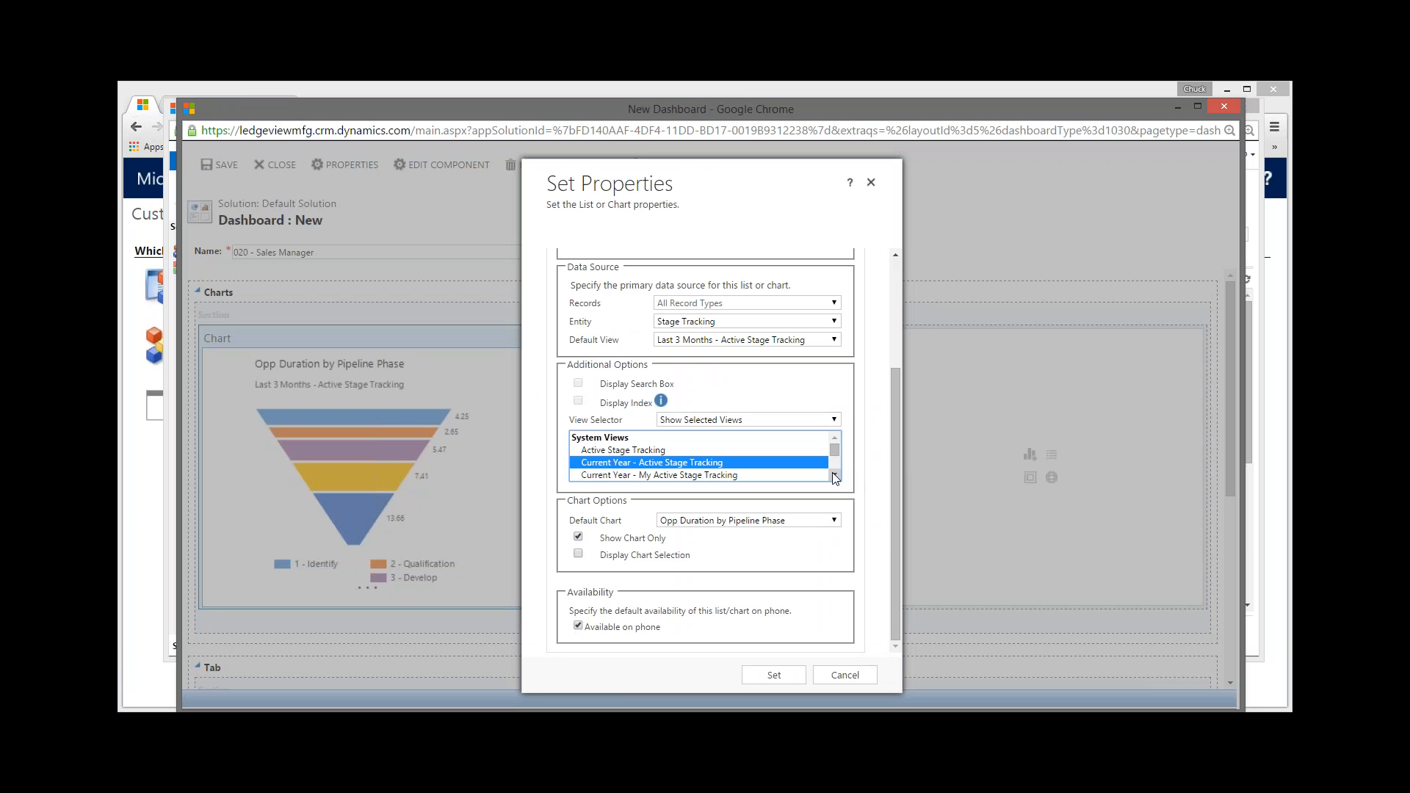
pyautogui.click(834, 477)
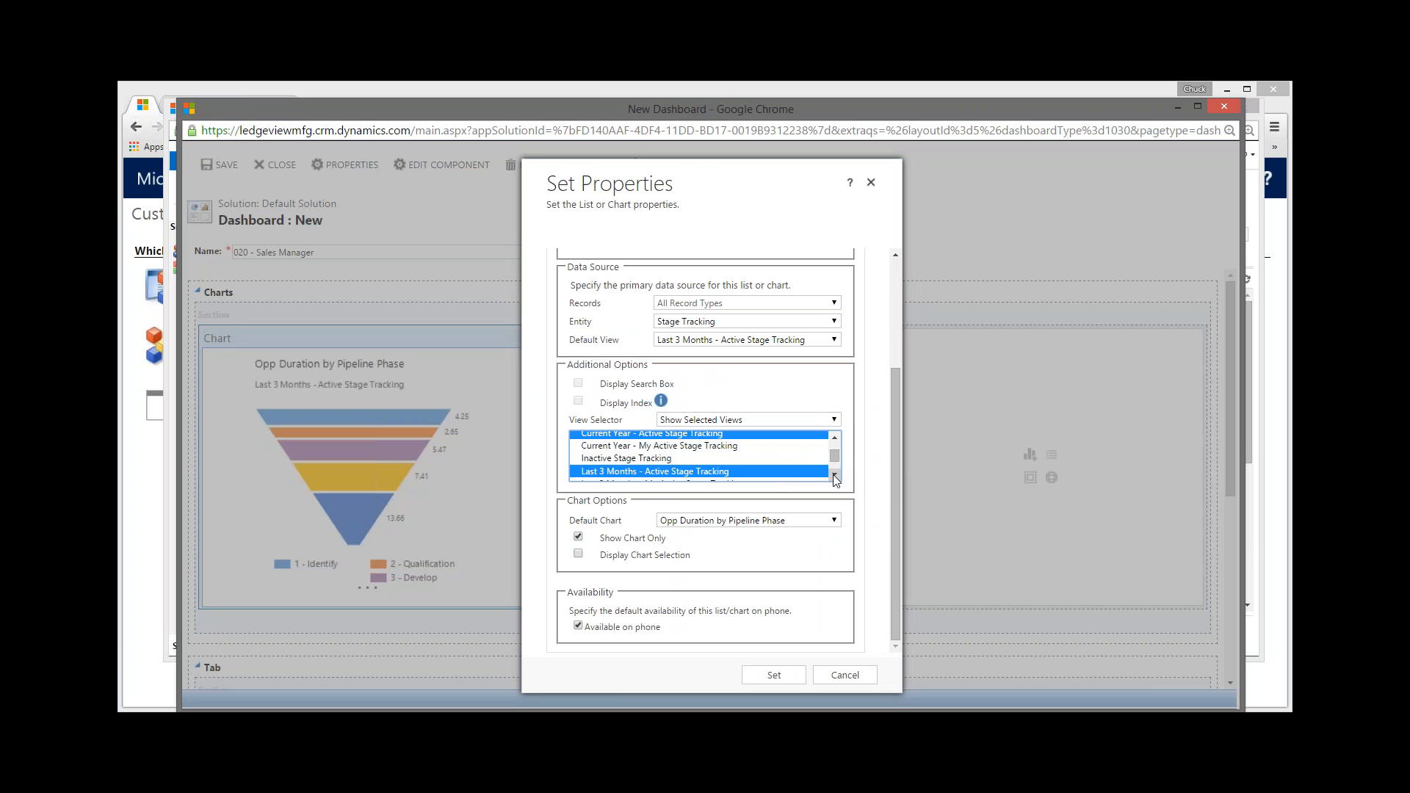
pyautogui.click(834, 477)
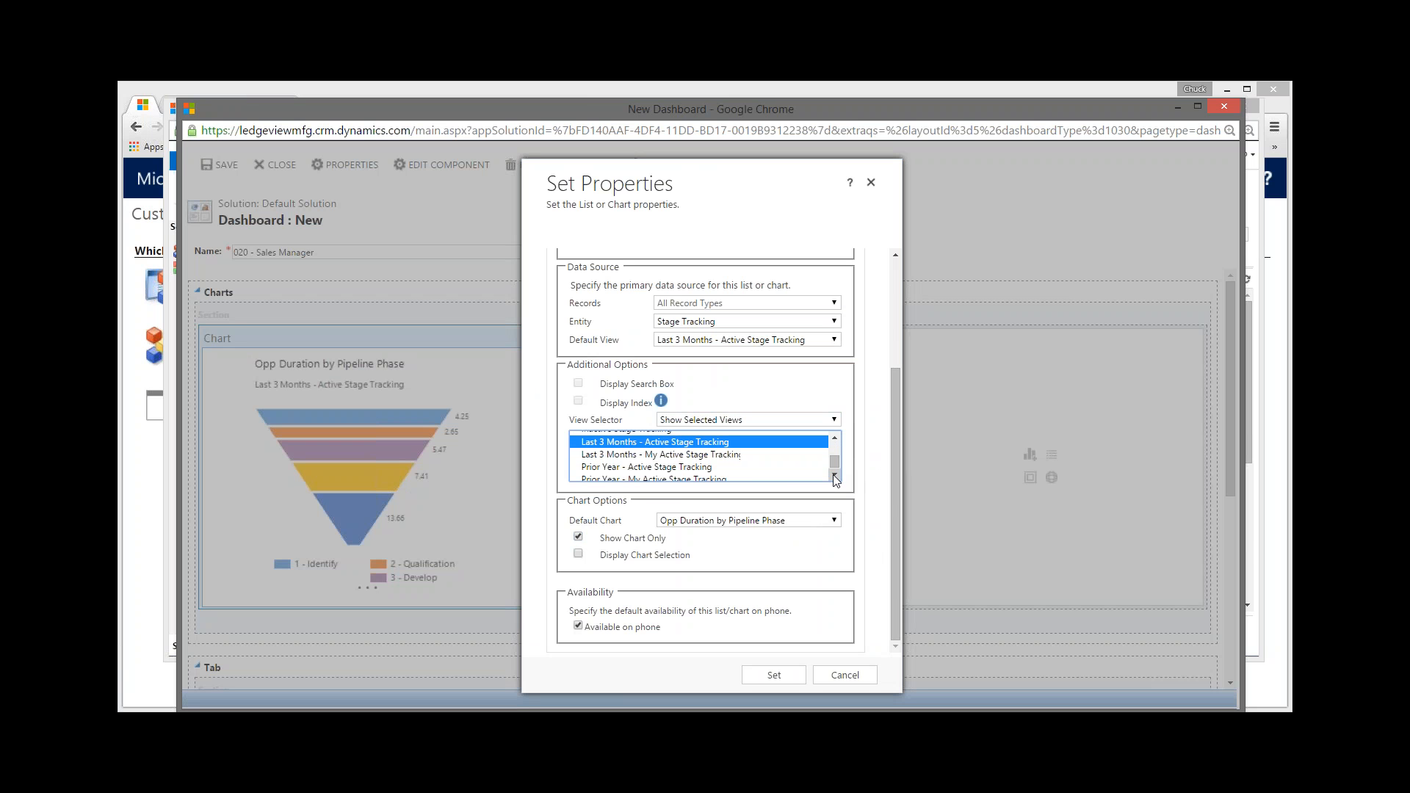
pyautogui.keyDown('ctrl'); pyautogui.click(704, 467); pyautogui.keyUp('ctrl')
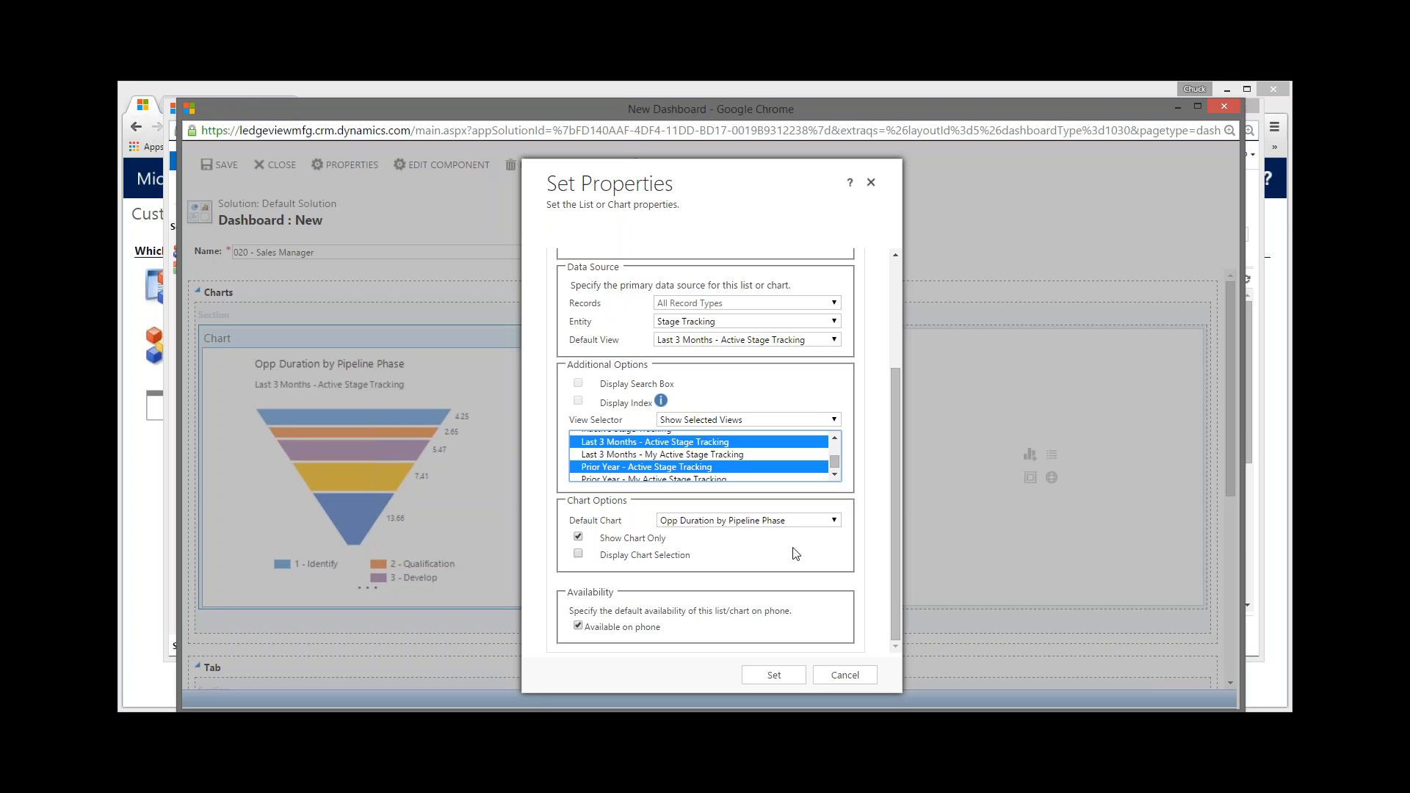
# Step: Enable Display Chart Selection, keep Opp Duration by Pipeline Phase as the default chart, and apply the chart properties
pyautogui.click(579, 555)
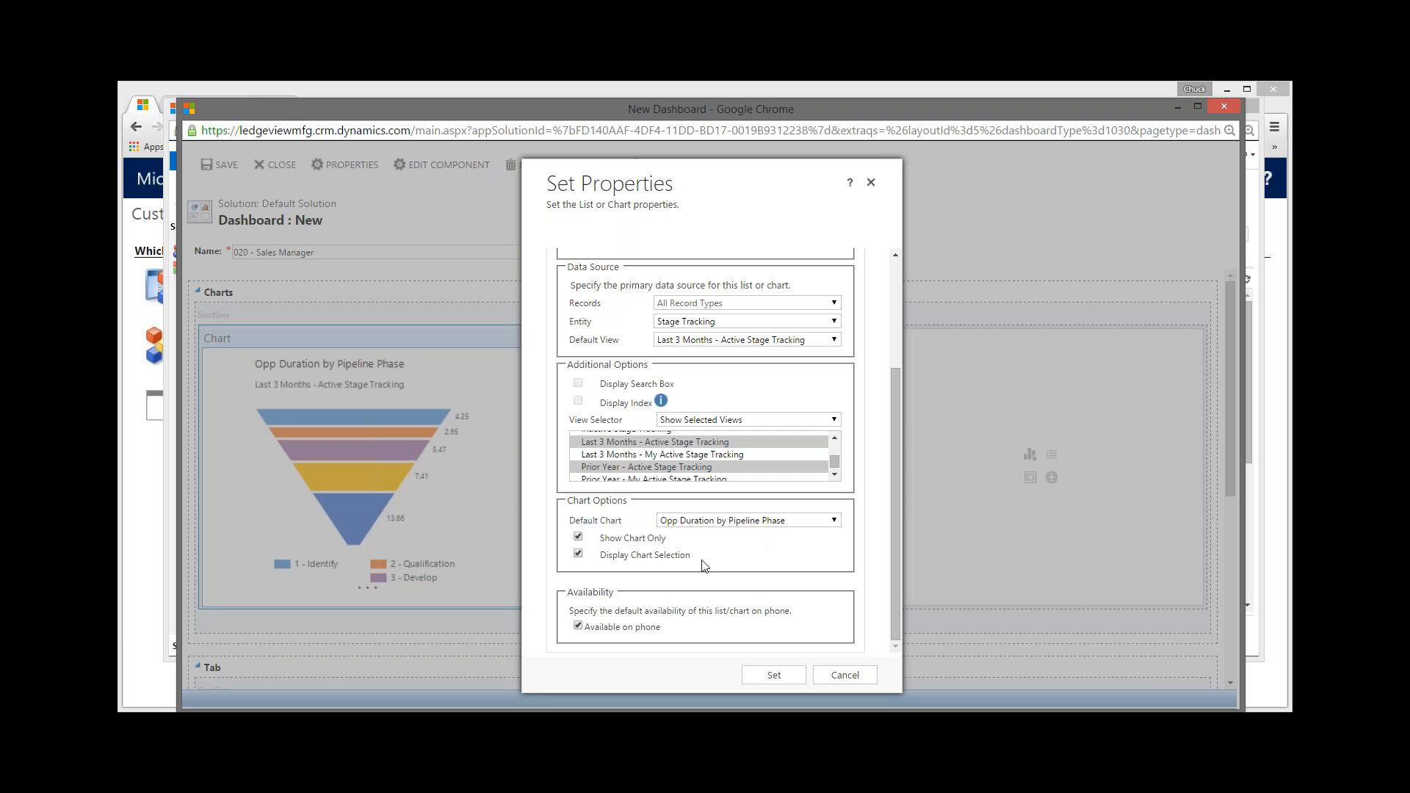
pyautogui.click(835, 520)
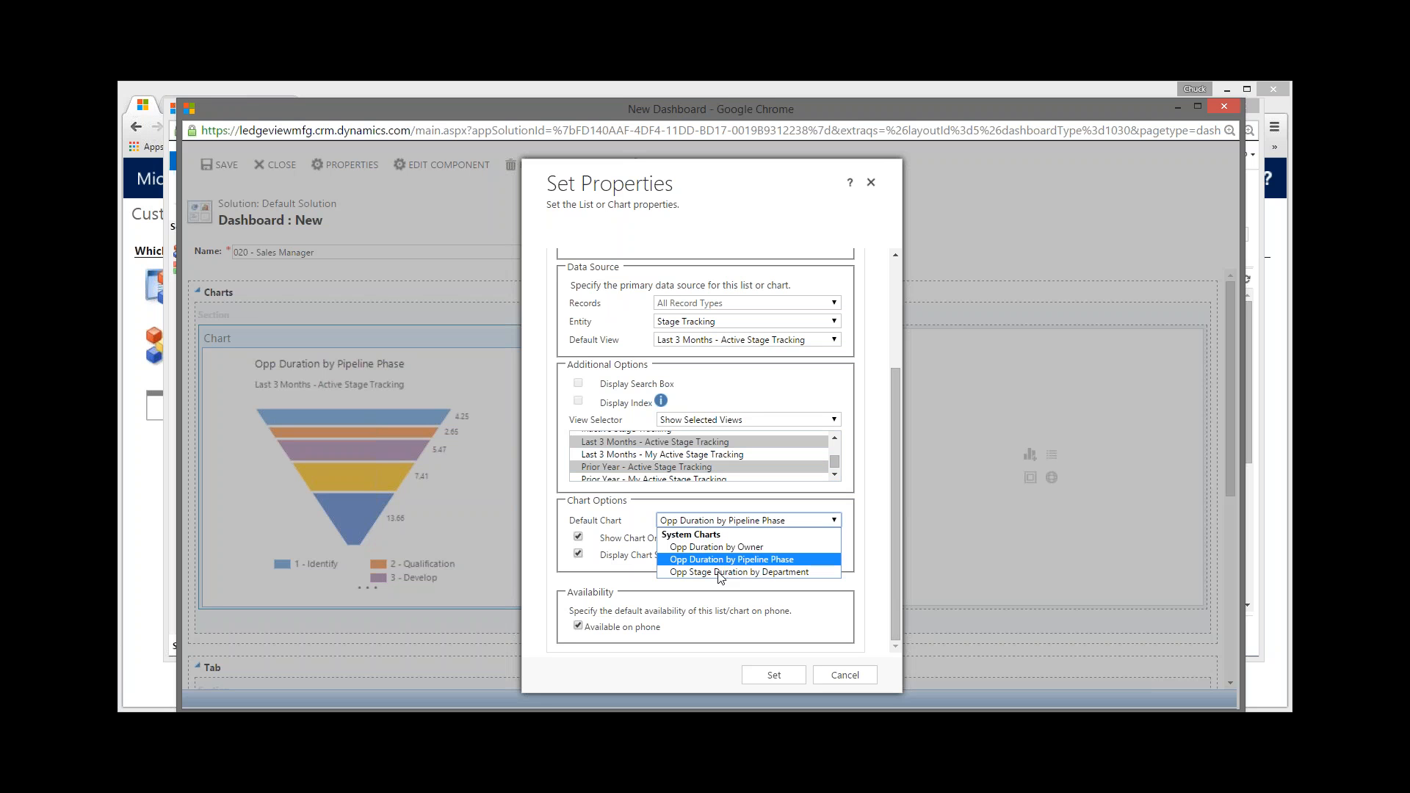
pyautogui.click(858, 531)
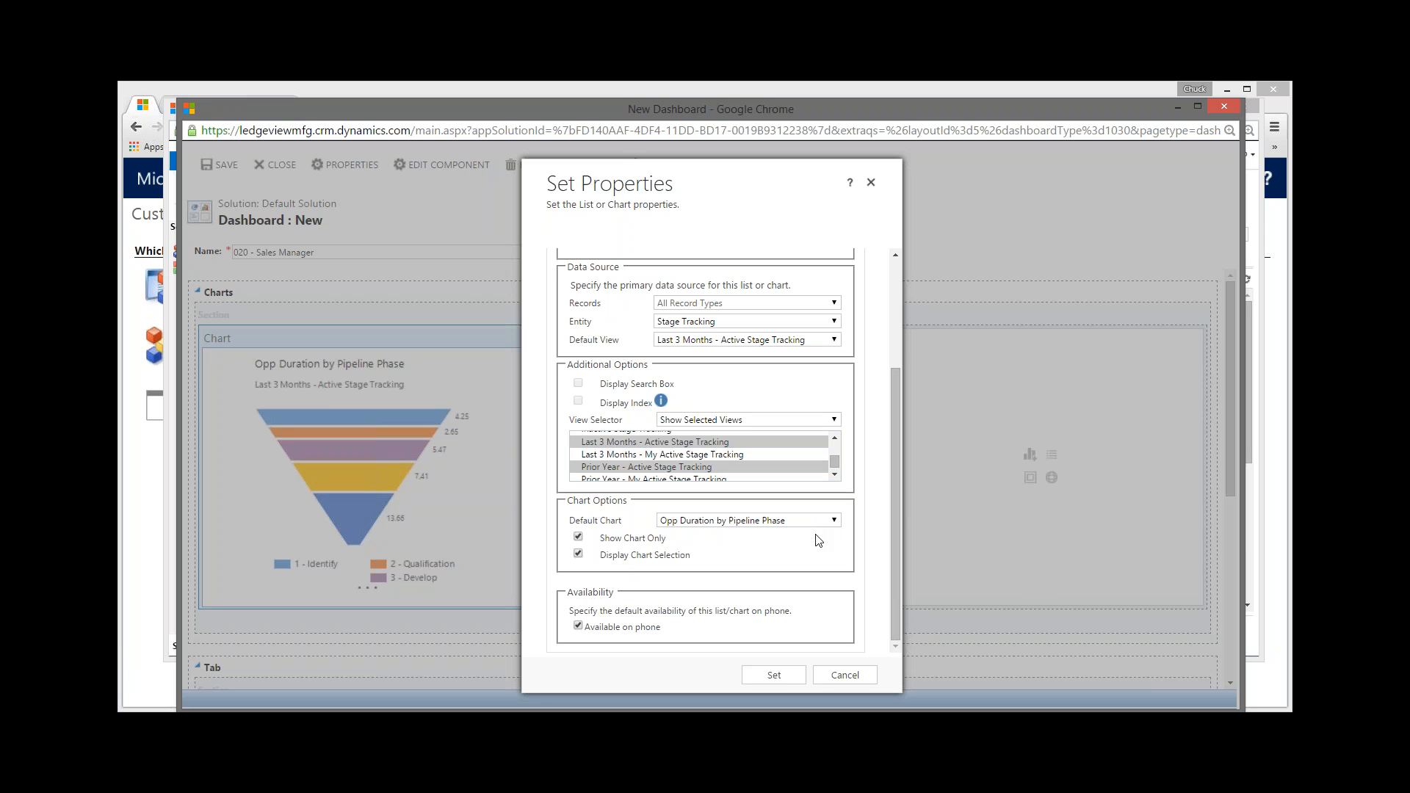
pyautogui.click(779, 677)
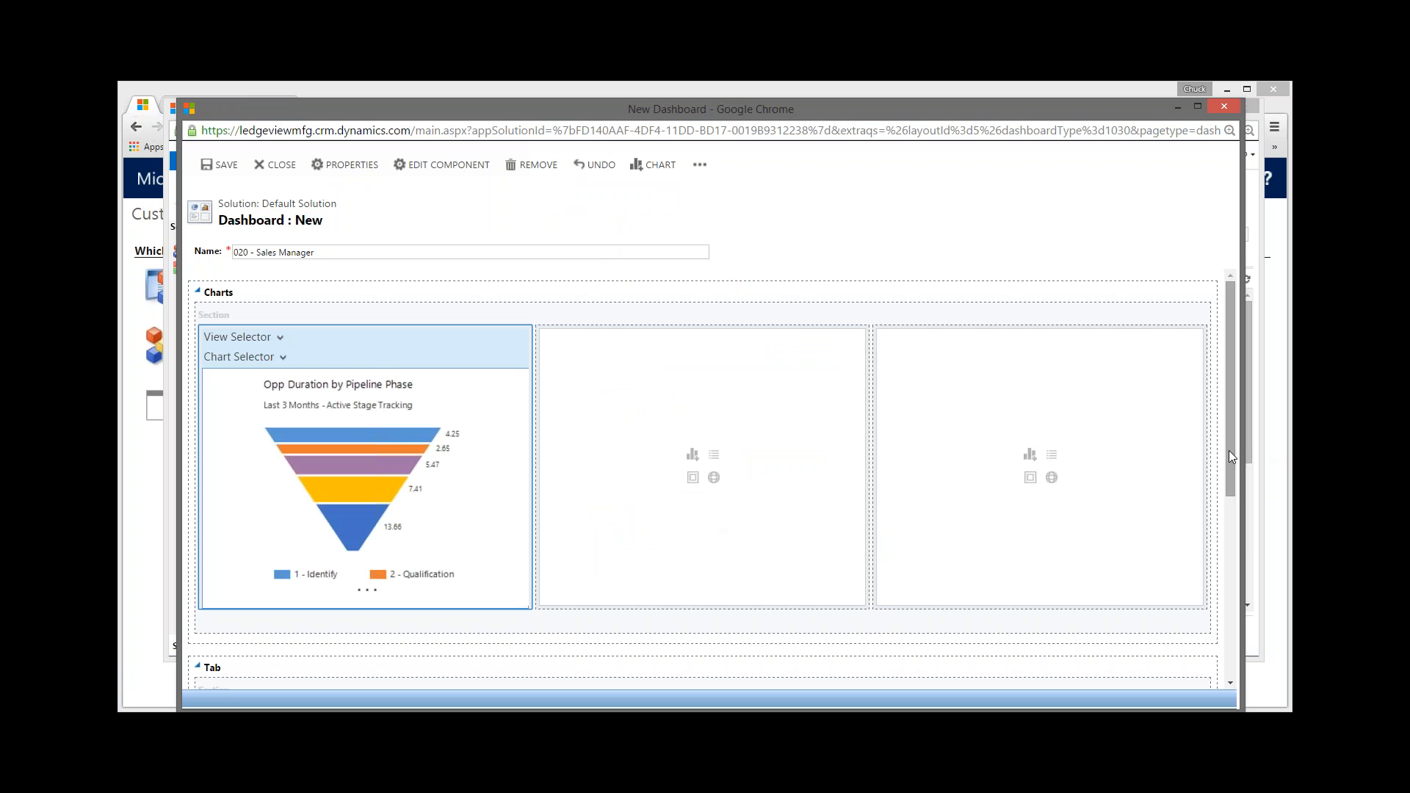
pyautogui.moveTo(1229, 450); pyautogui.dragTo(1229, 594)
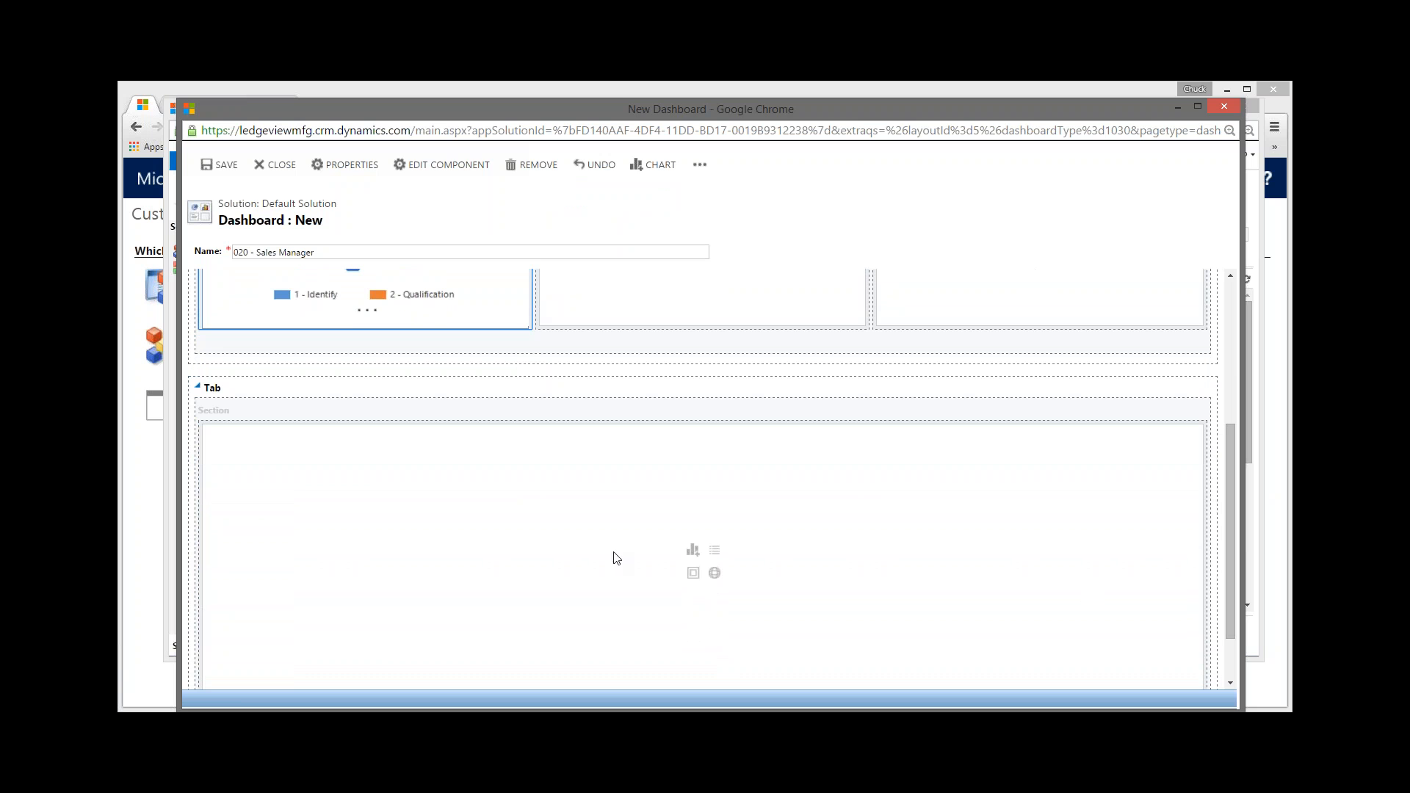
# Step: Rename the dashboard's second tab to Report
pyautogui.click(581, 390)
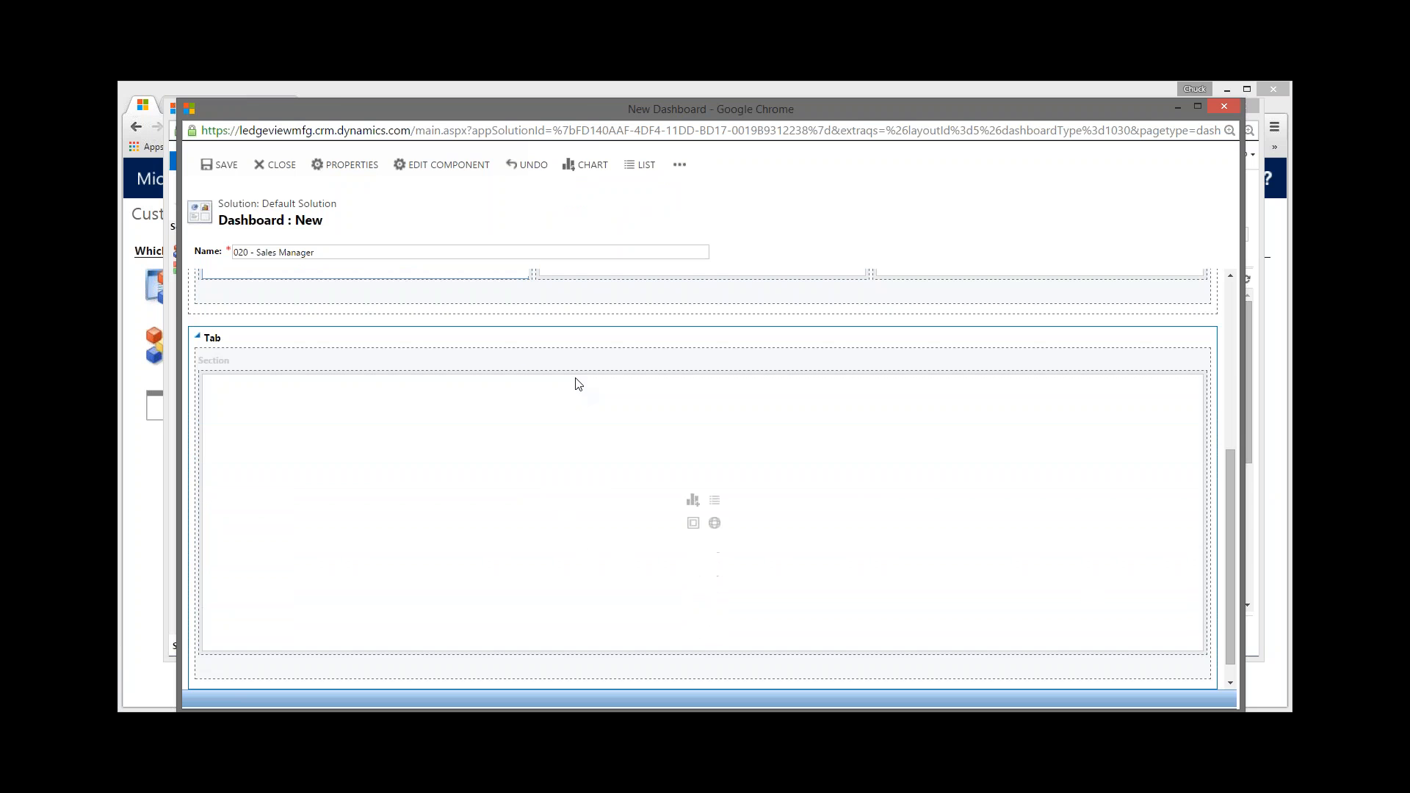
pyautogui.doubleClick(580, 342)
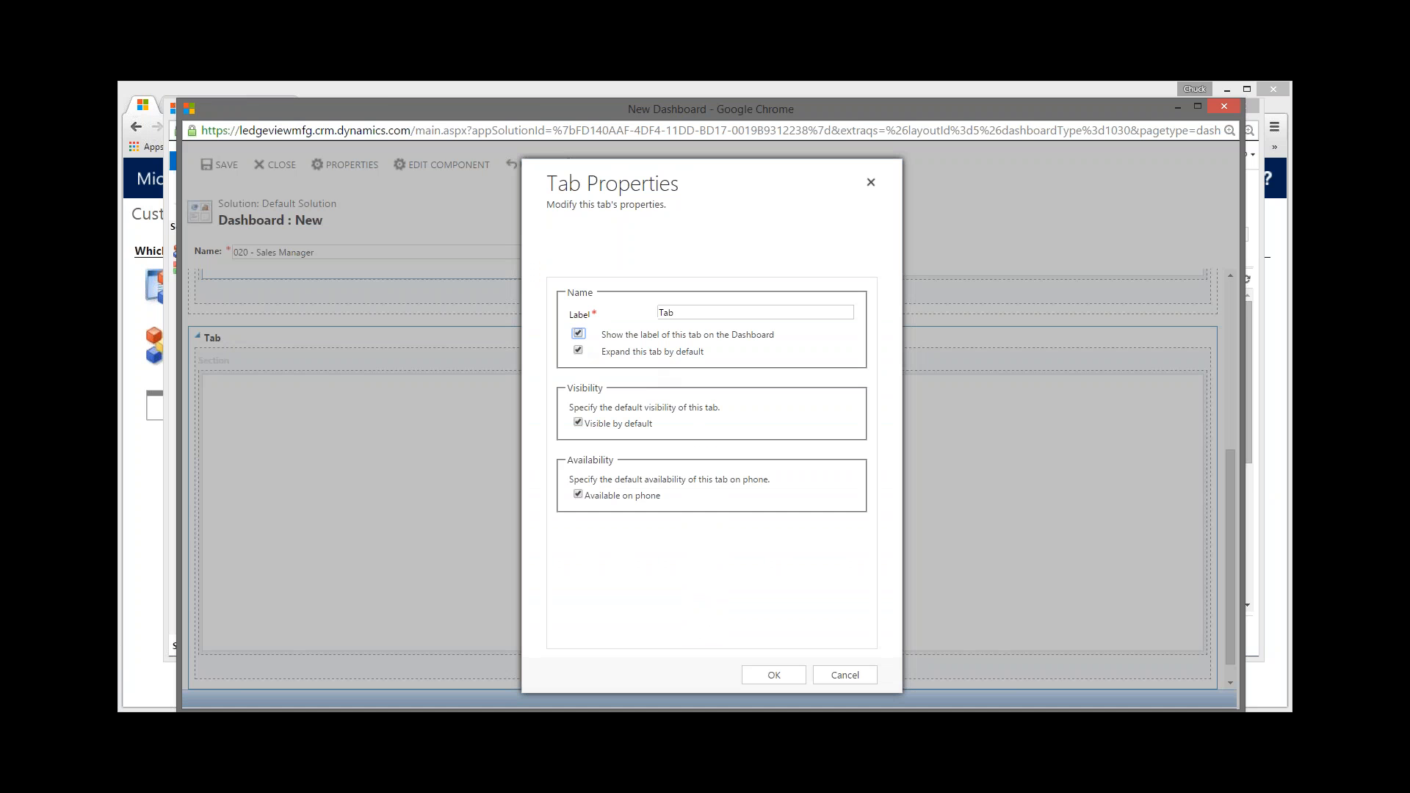
pyautogui.doubleClick(680, 311)
pyautogui.write('Report')
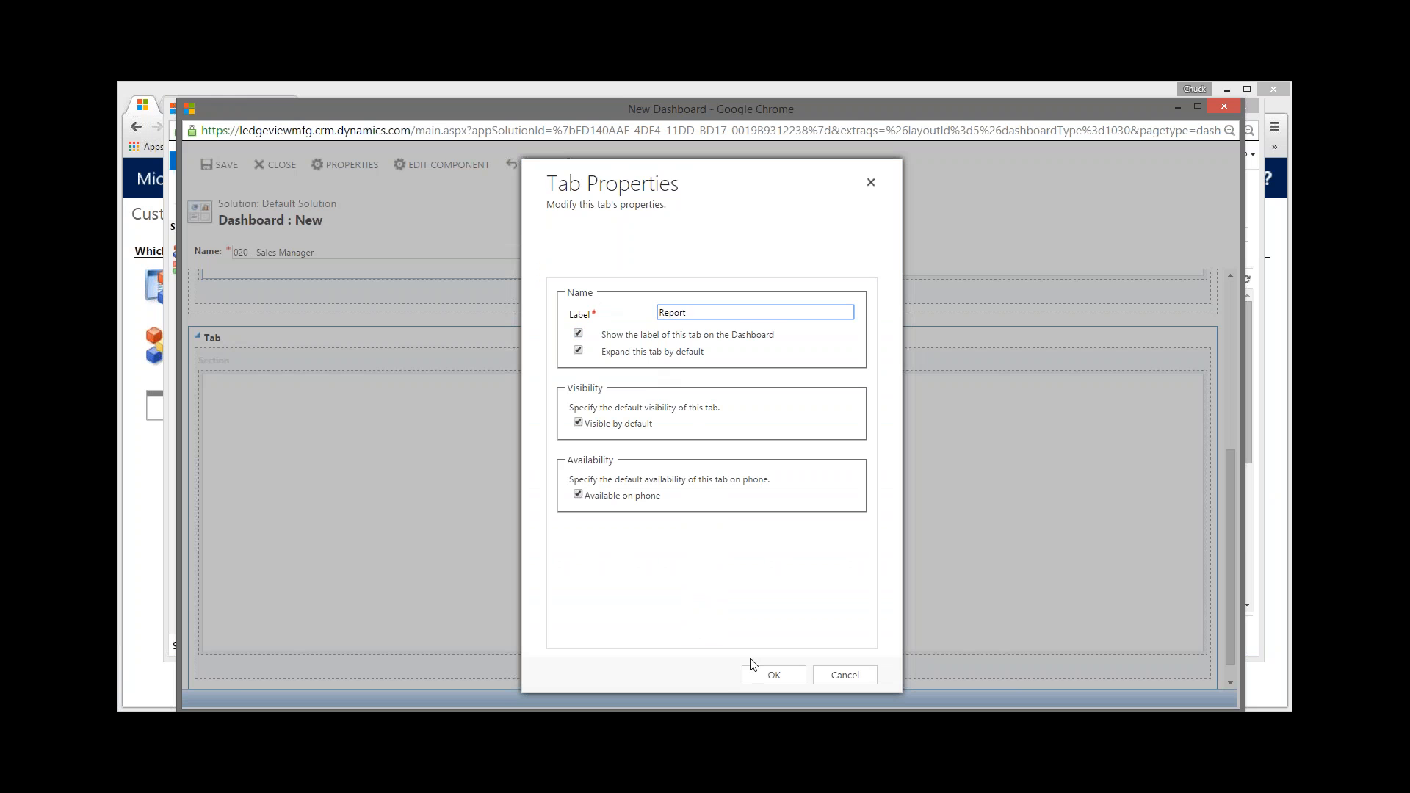
pyautogui.click(766, 673)
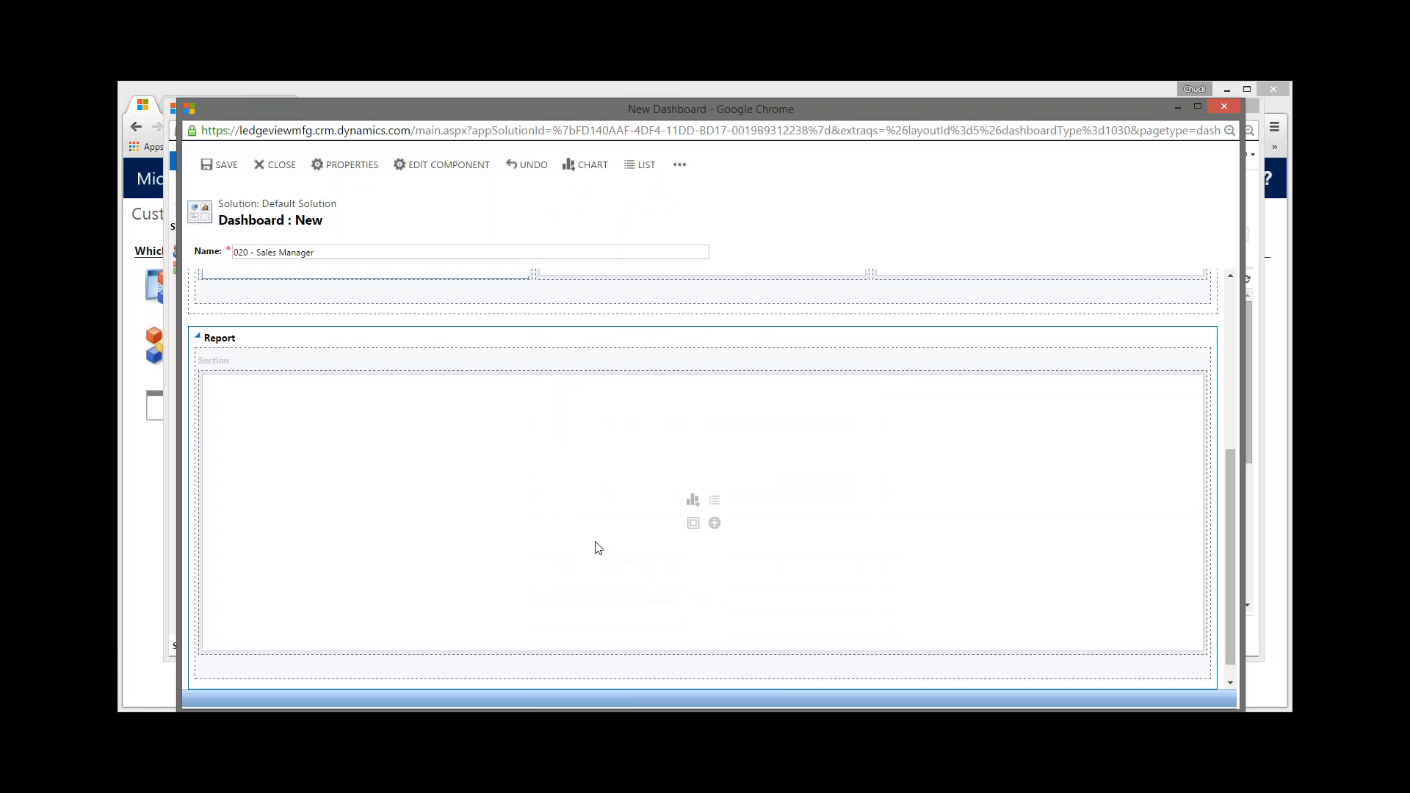
# Step: Start an IFRAME in the Report tab's section and set its URL to the Opportunity Close Rate report link copied from the Word document
pyautogui.click(694, 526)
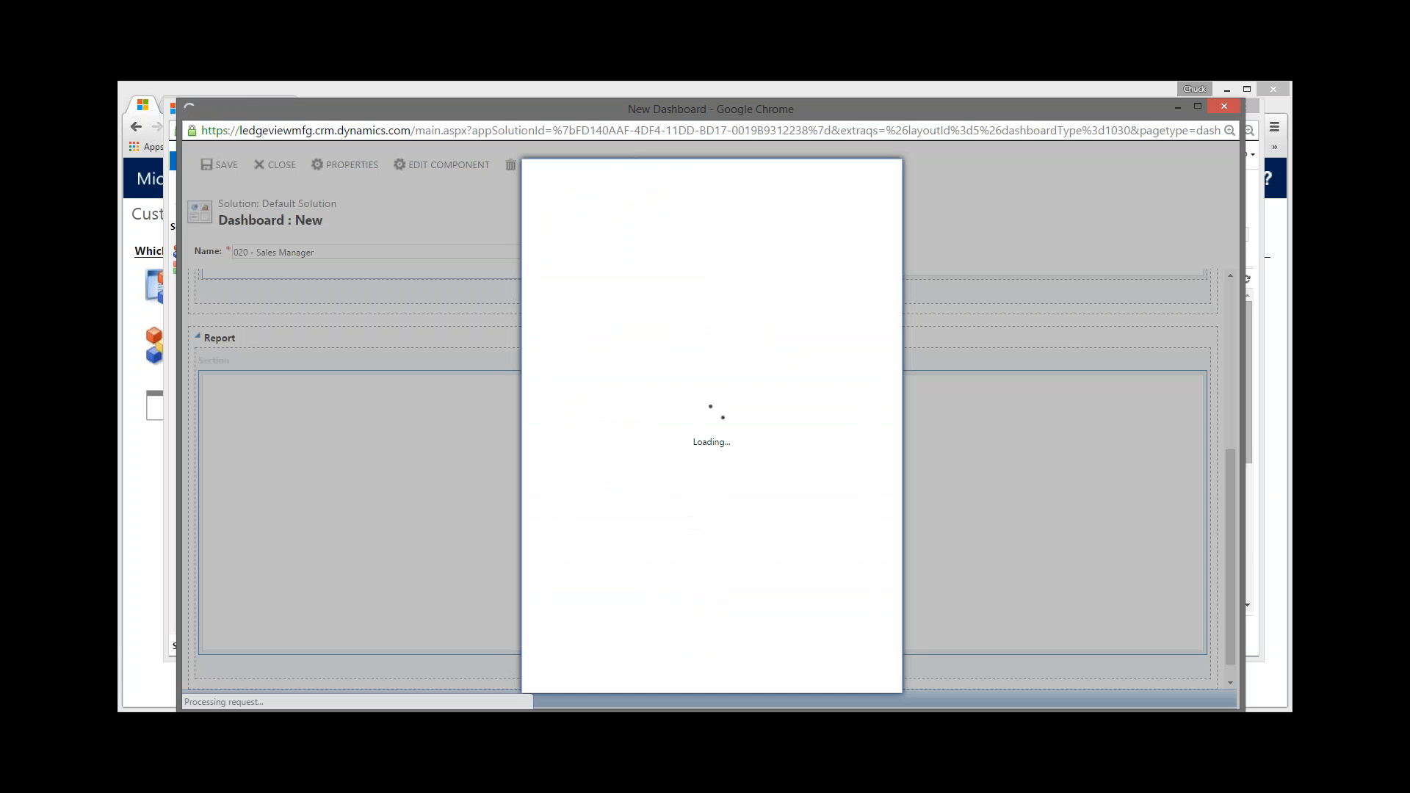
pyautogui.click(662, 350)
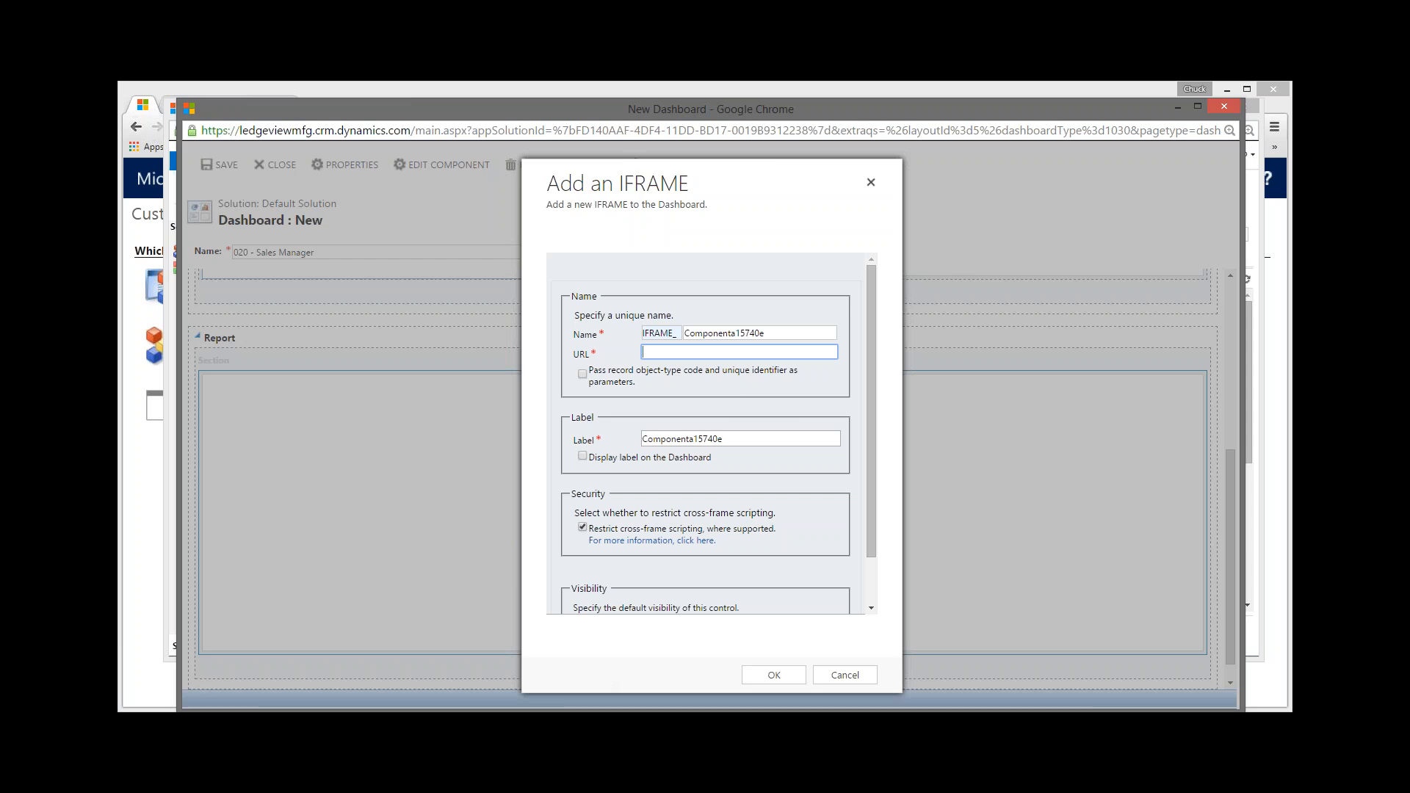
pyautogui.hotkey('alt', 'Tab')
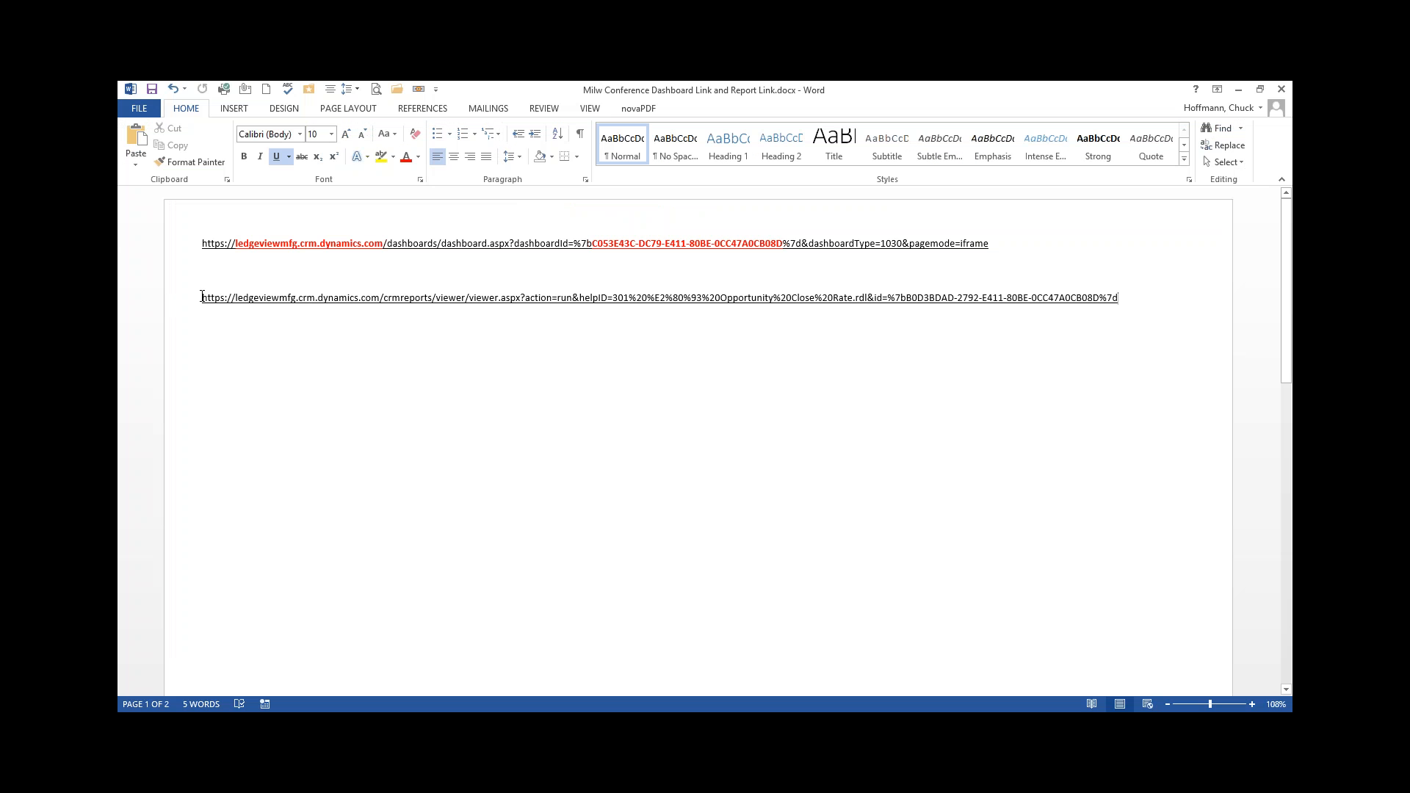
pyautogui.moveTo(200, 298); pyautogui.dragTo(1076, 312)
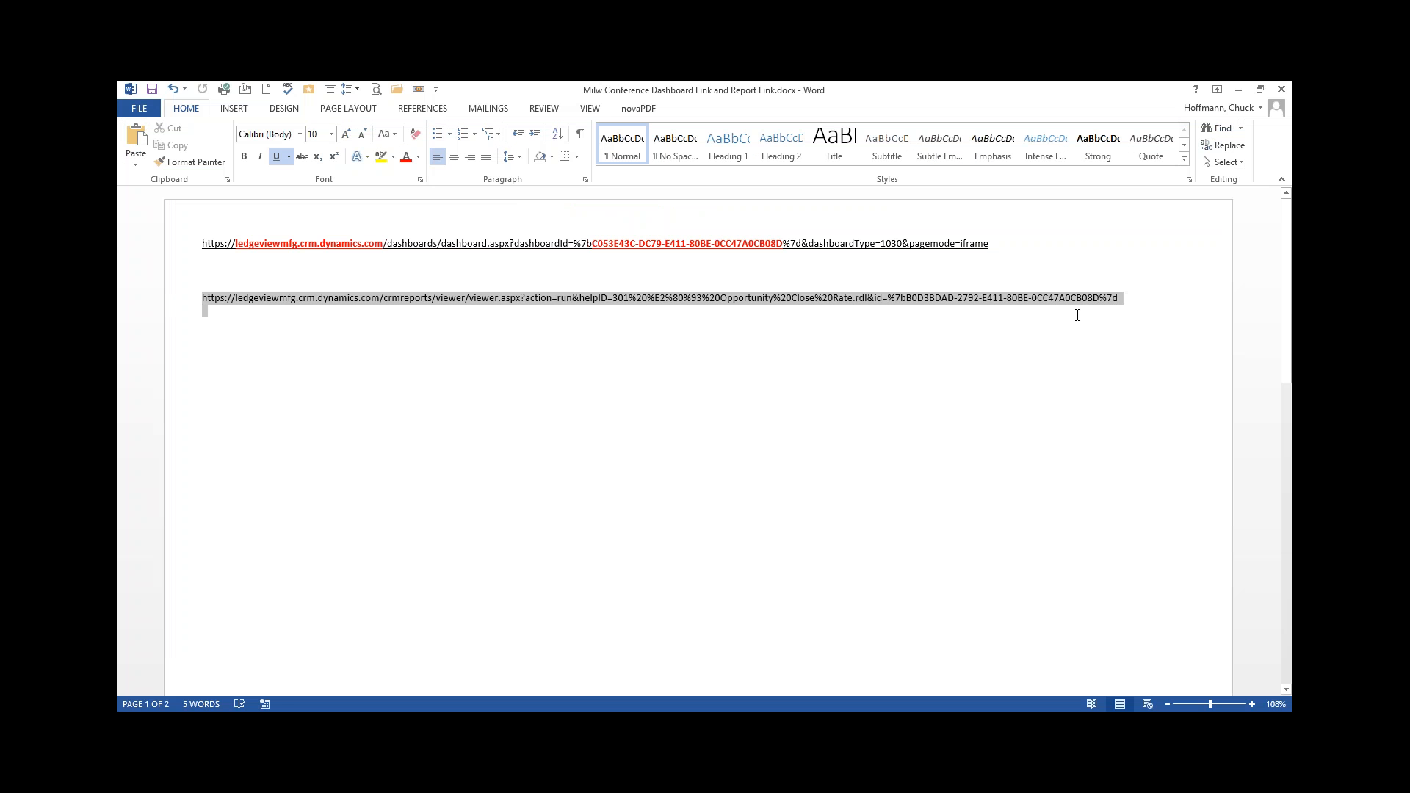
pyautogui.rightClick(1018, 296)
pyautogui.click(1060, 323)
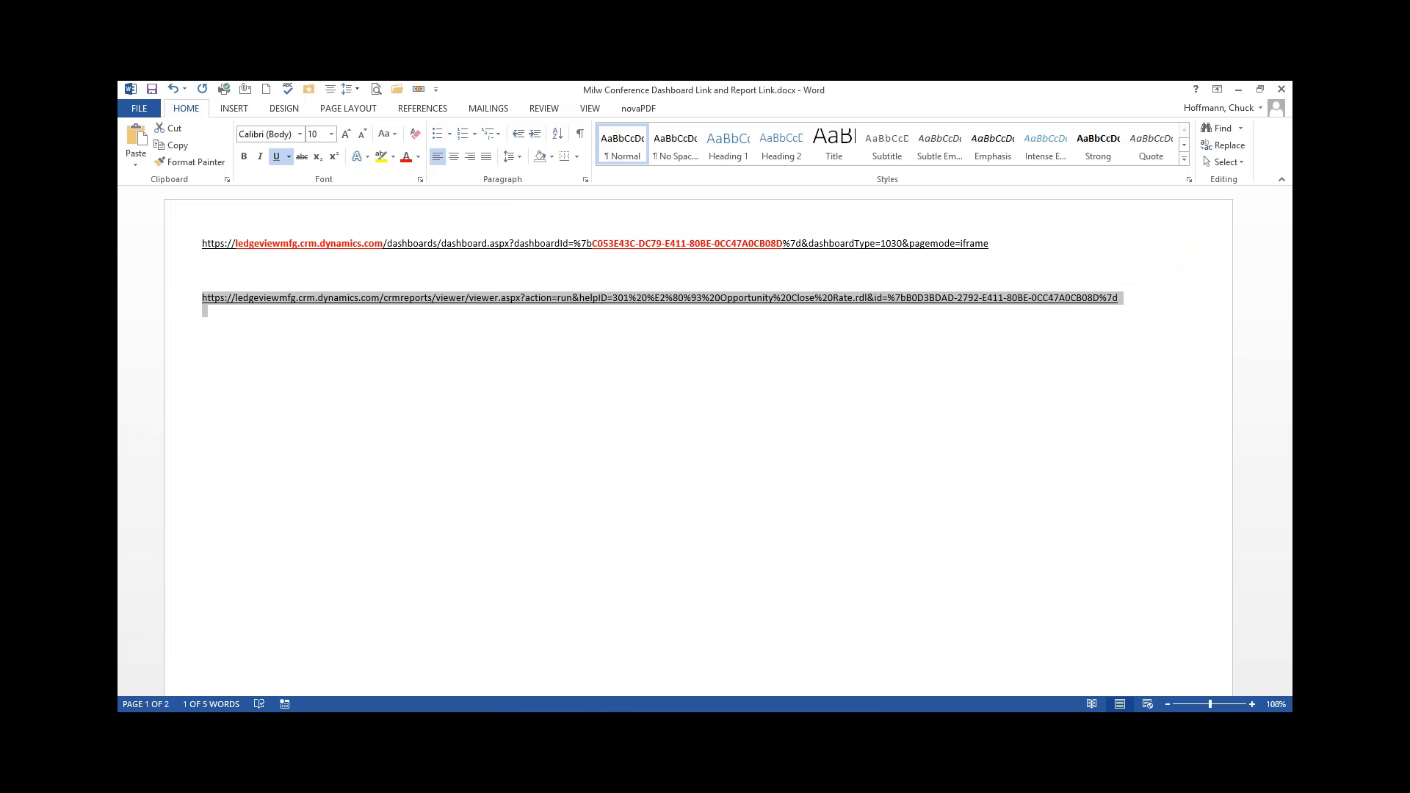
pyautogui.click(520, 660)
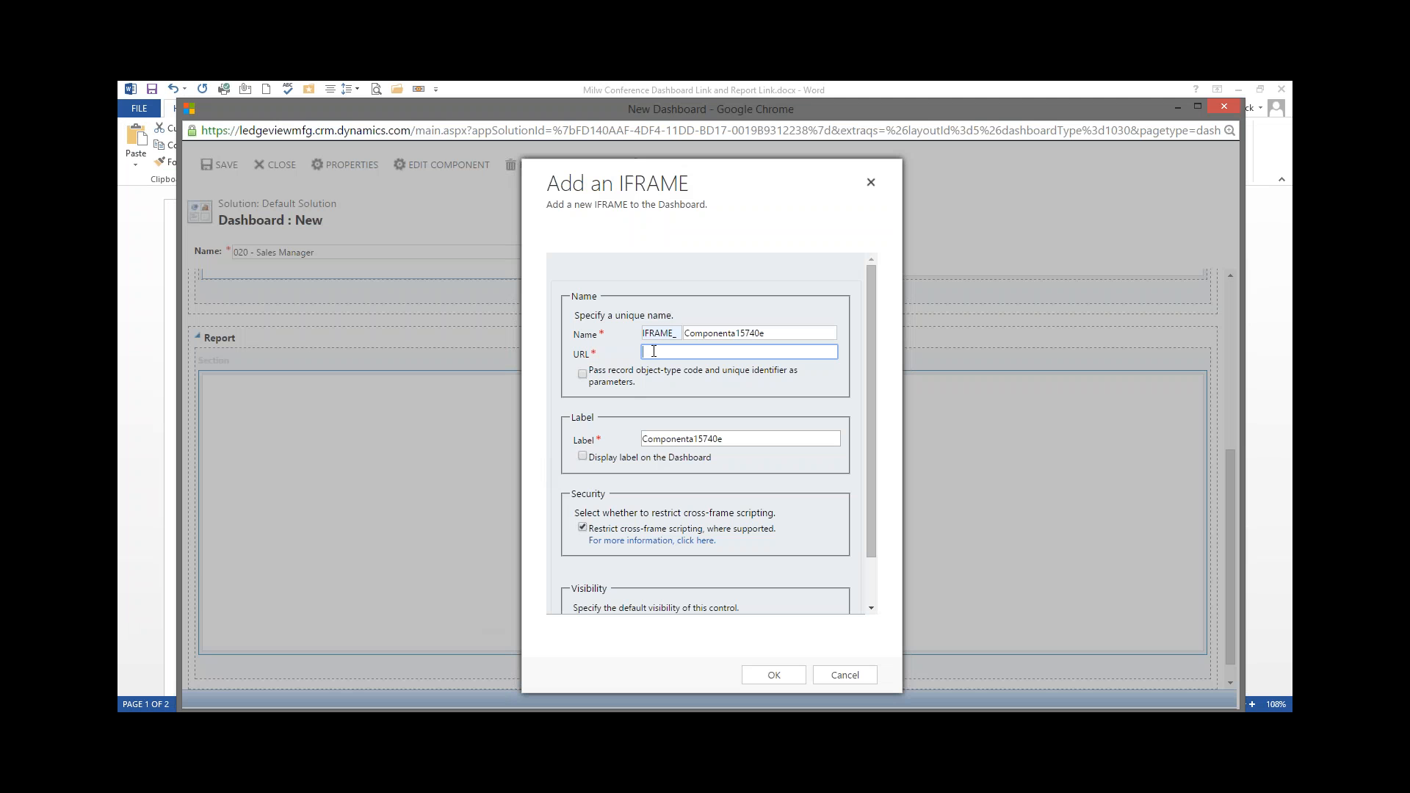
pyautogui.hotkey('ctrl', 'v')
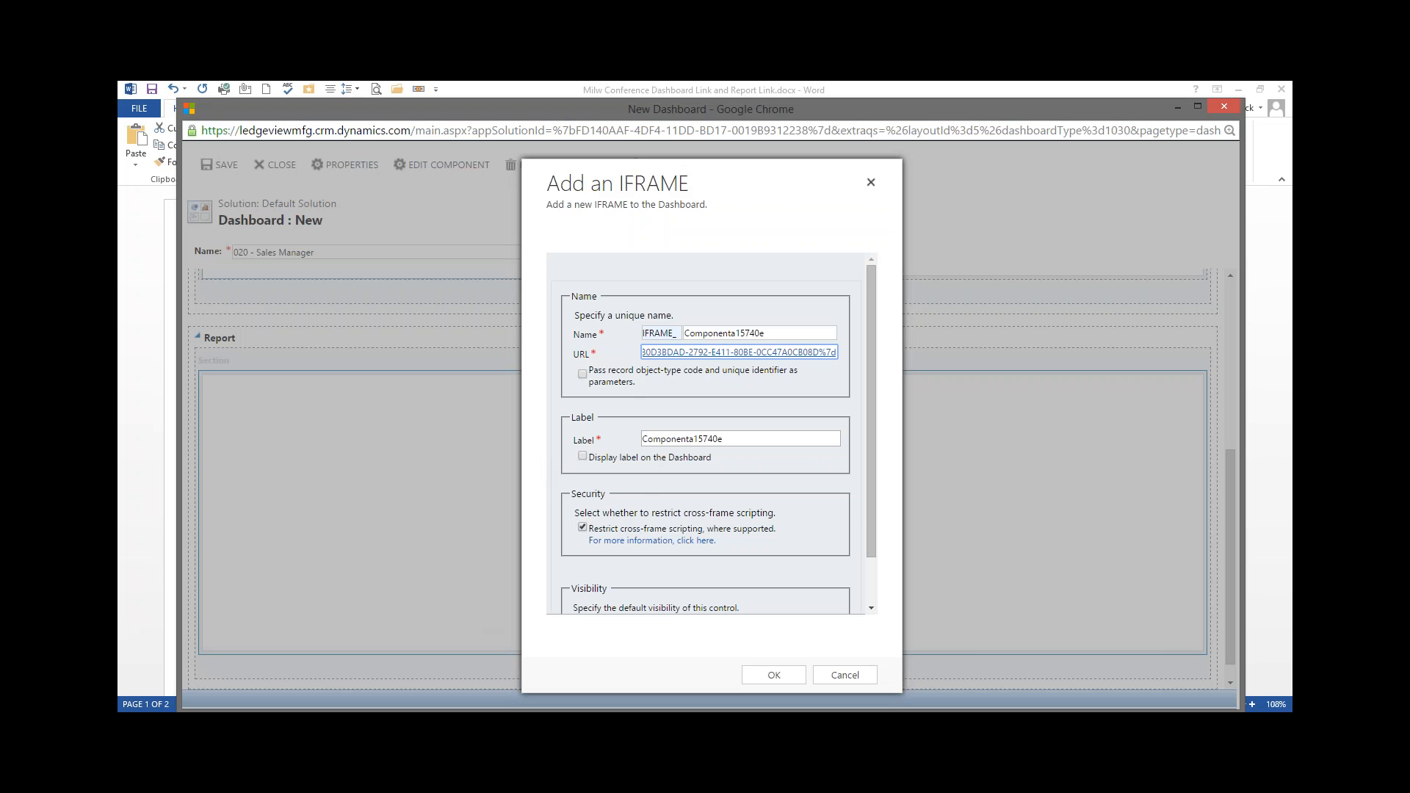
# Step: Turn off the cross-frame scripting restriction for the IFRAME, keep it visible by default, and add it to the dashboard
pyautogui.click(691, 529)
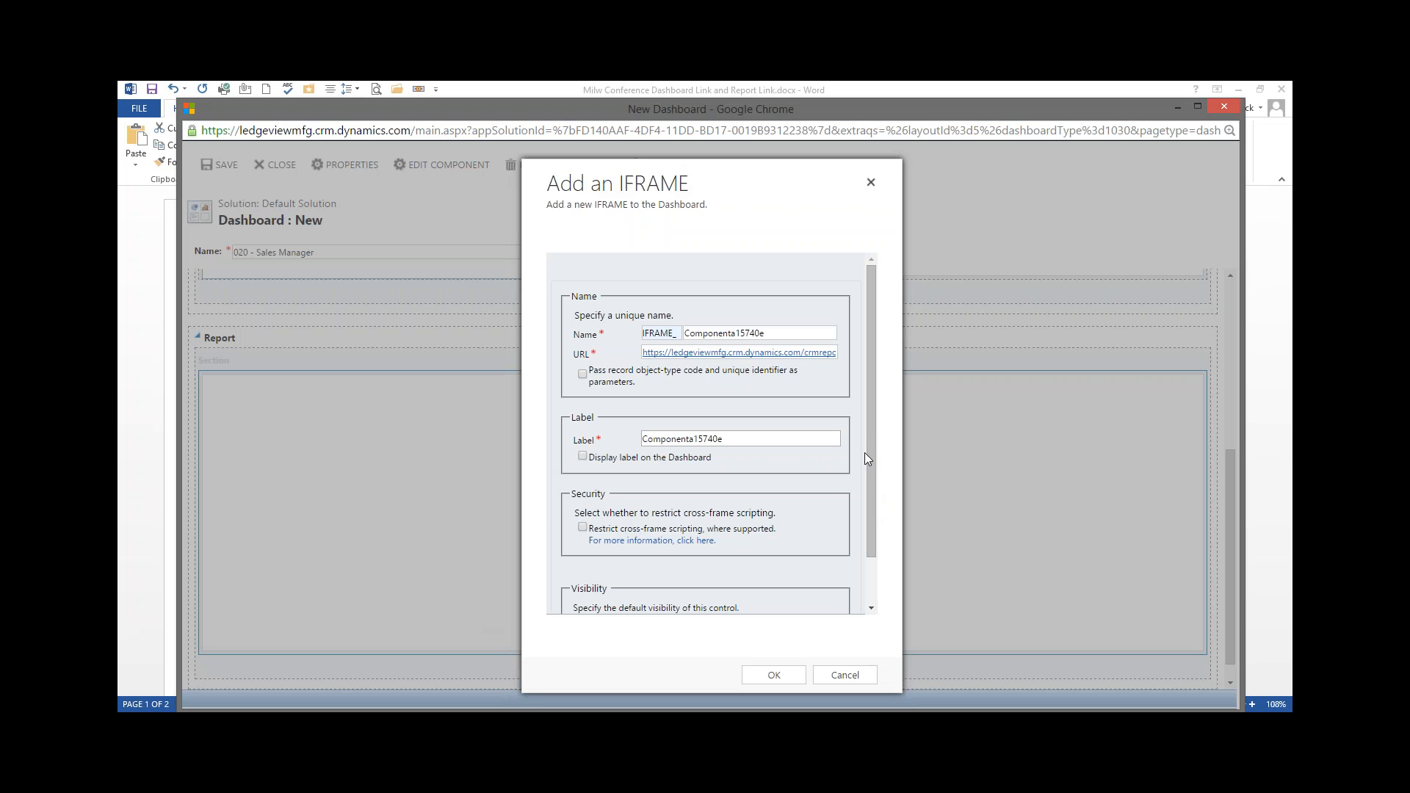
pyautogui.moveTo(869, 467); pyautogui.dragTo(874, 509)
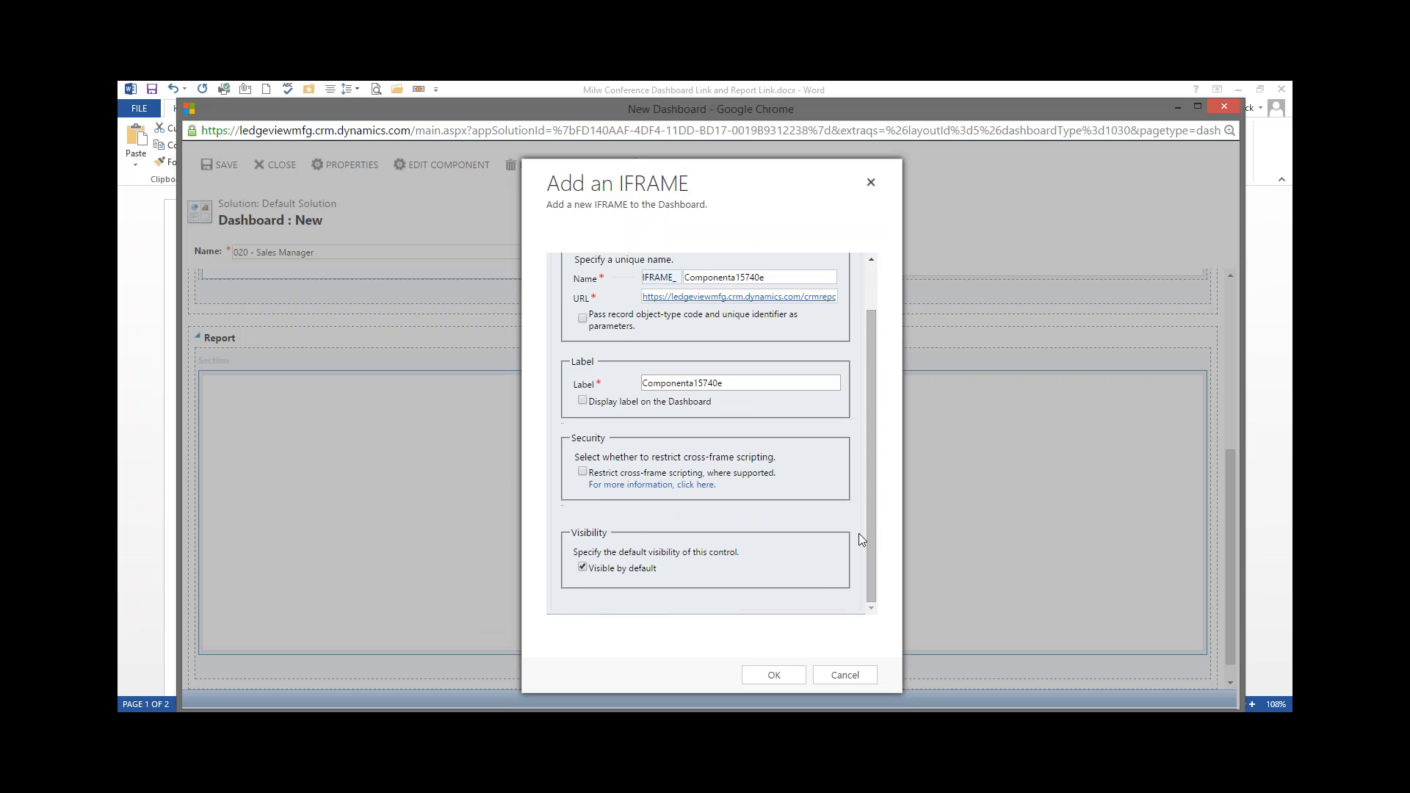
pyautogui.click(774, 675)
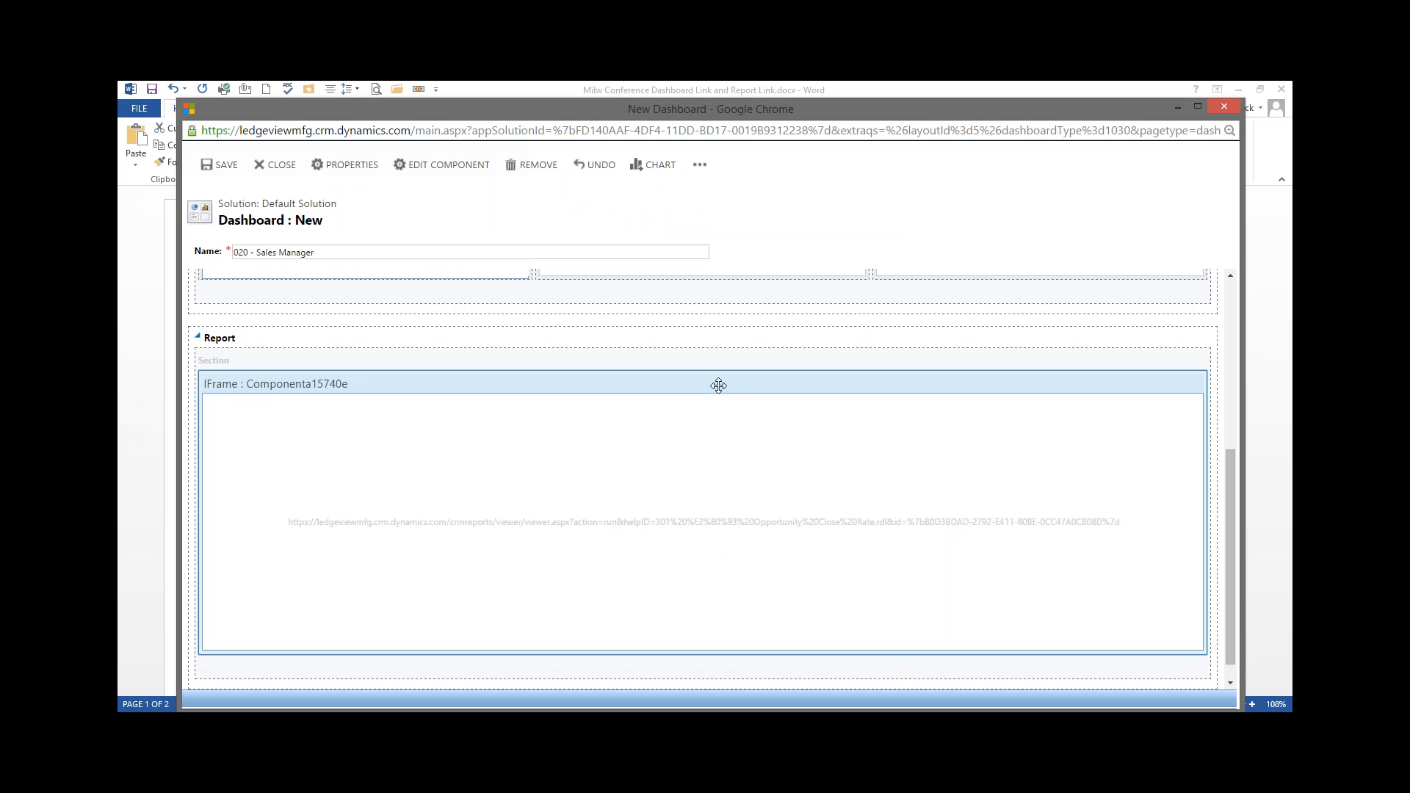
# Step: Increase the height of the Report tab's IFRAME three times
pyautogui.click(699, 165)
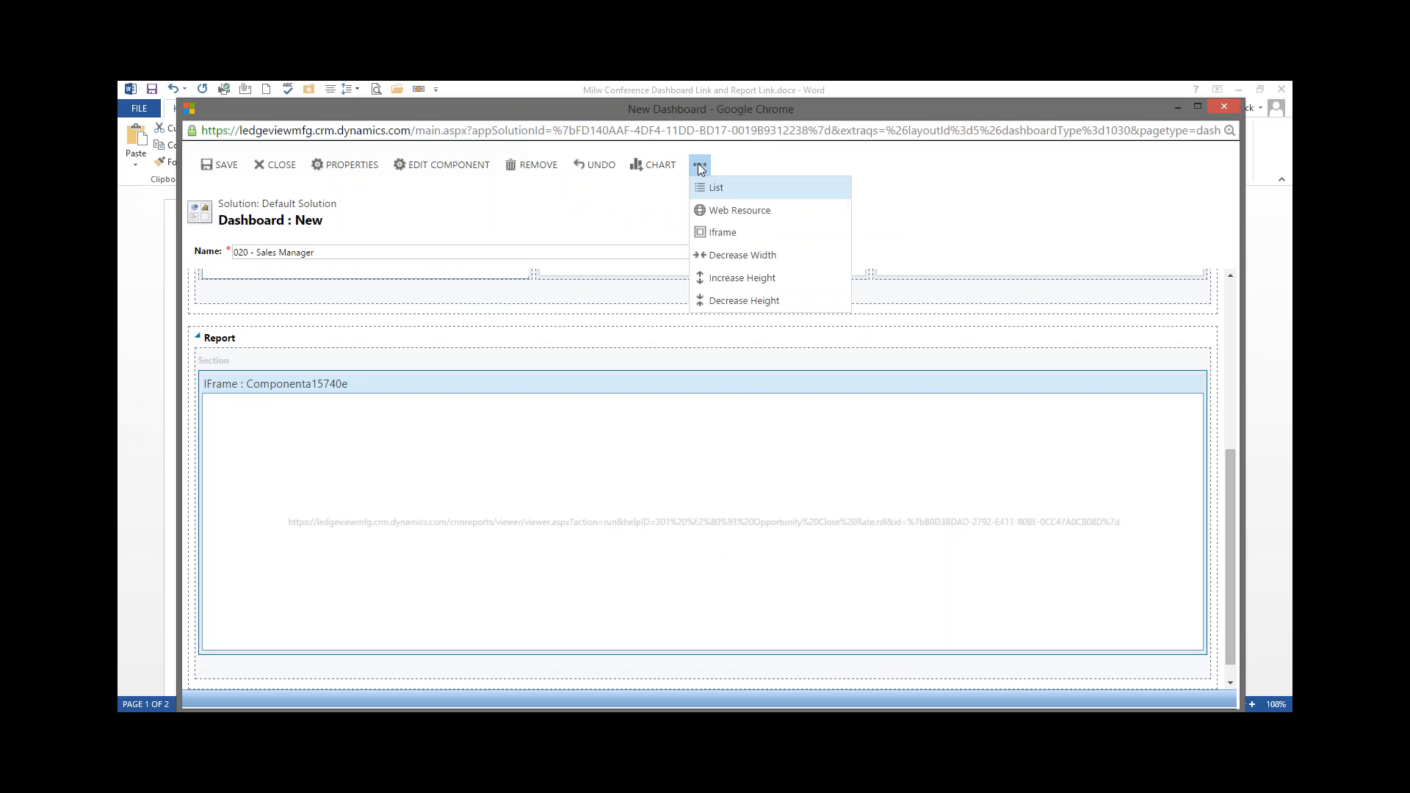
pyautogui.click(750, 280)
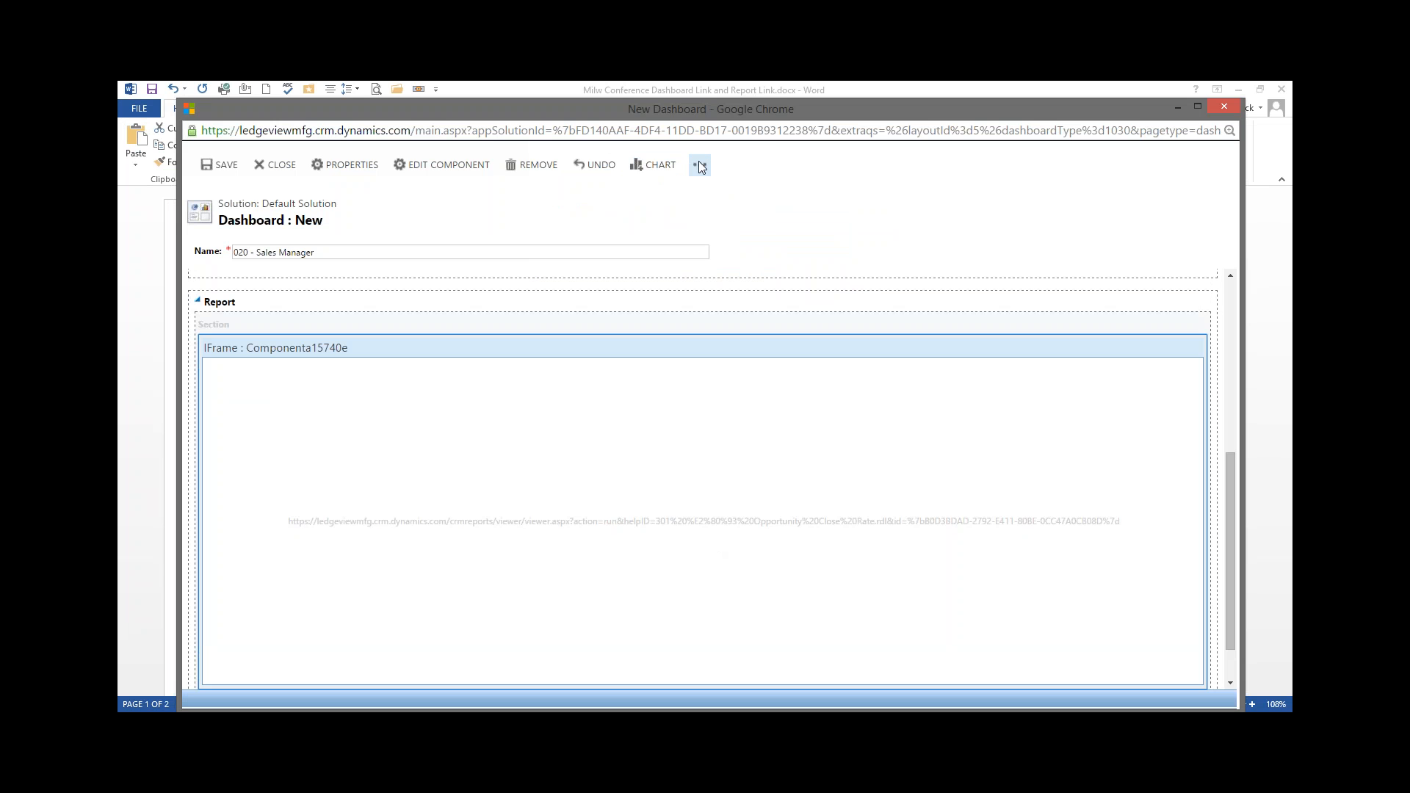
pyautogui.click(699, 163)
pyautogui.click(742, 279)
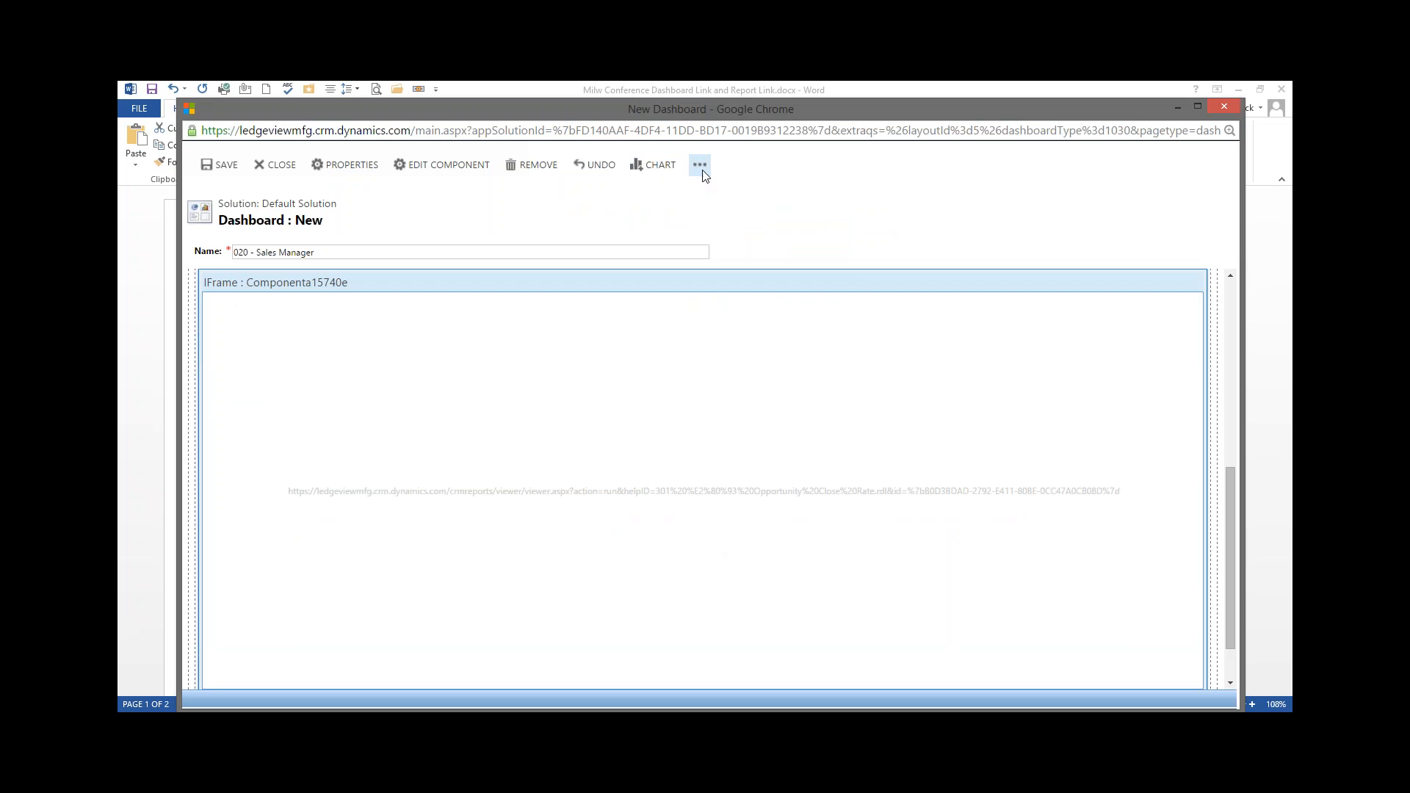
pyautogui.click(699, 165)
pyautogui.click(744, 279)
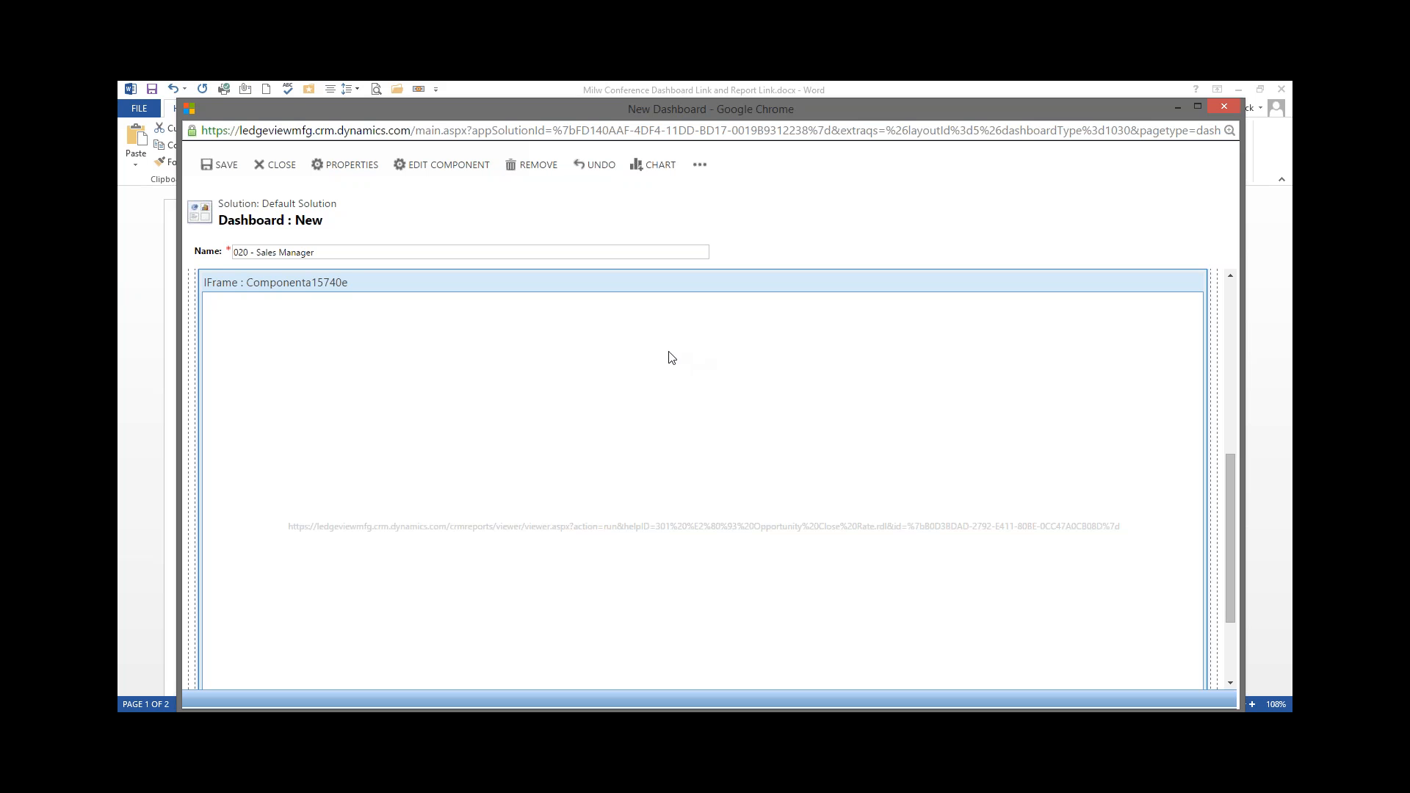
# Step: Save and close the 020 - Sales Manager dashboard, and publish all customizations from the Default Solution window
pyautogui.click(222, 162)
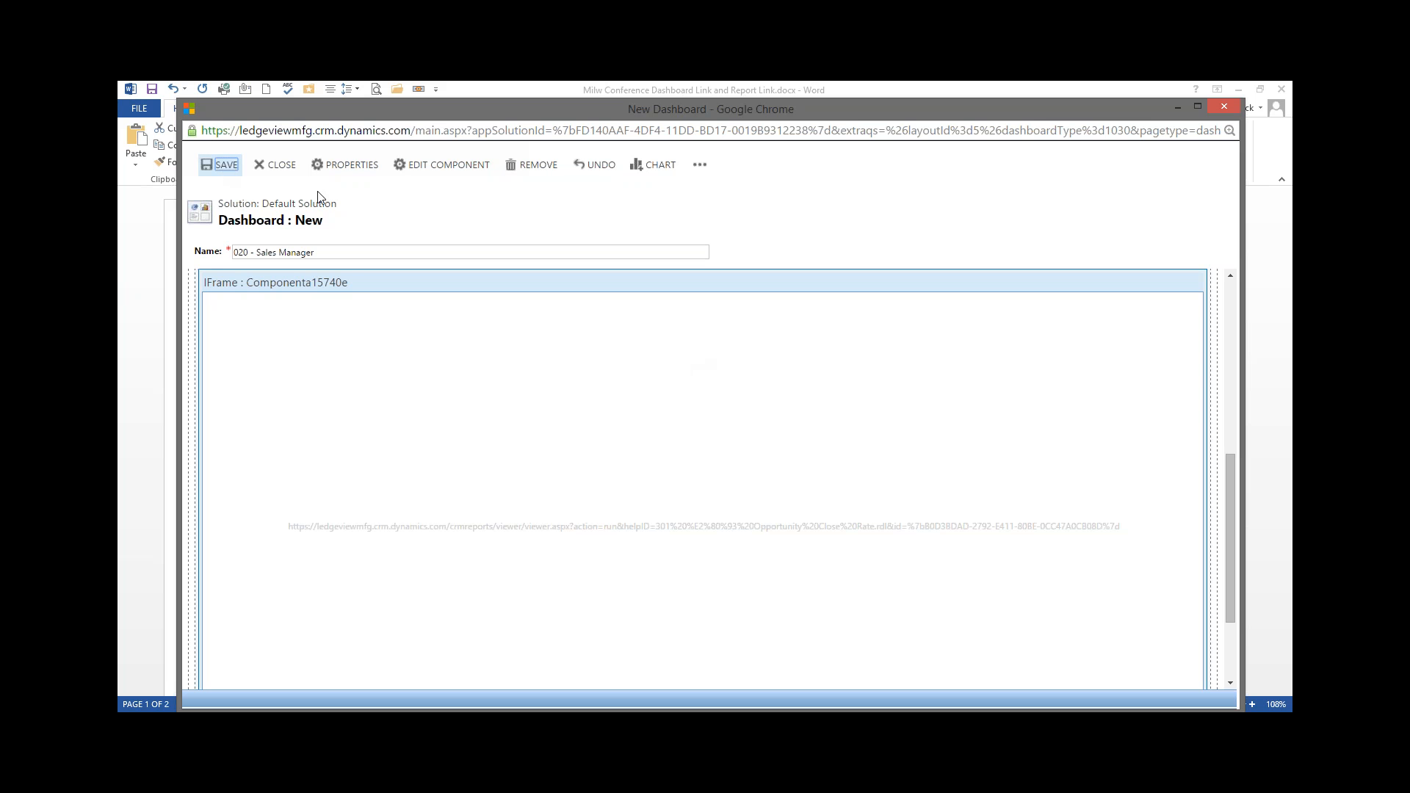
pyautogui.click(282, 166)
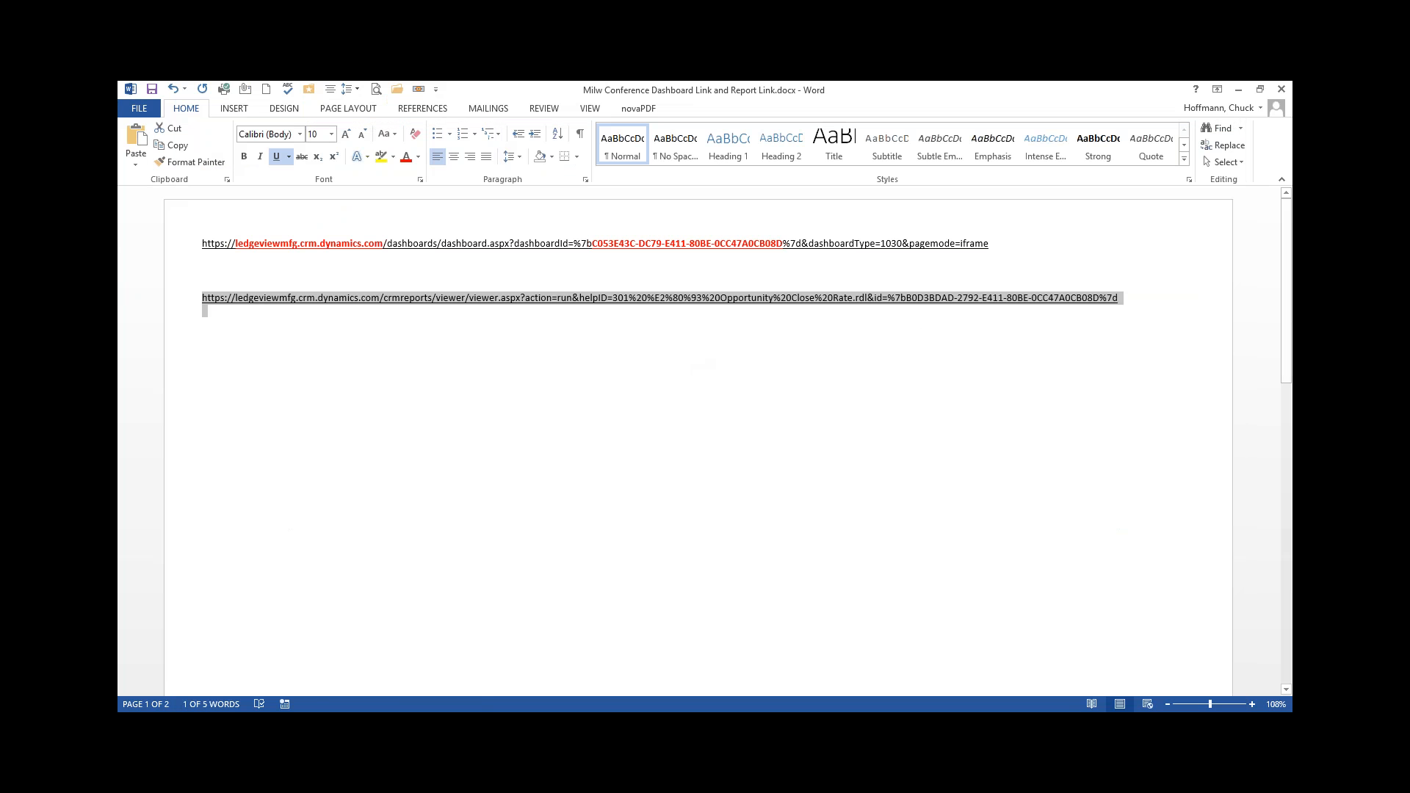
pyautogui.moveTo(314, 726)
pyautogui.click(365, 674)
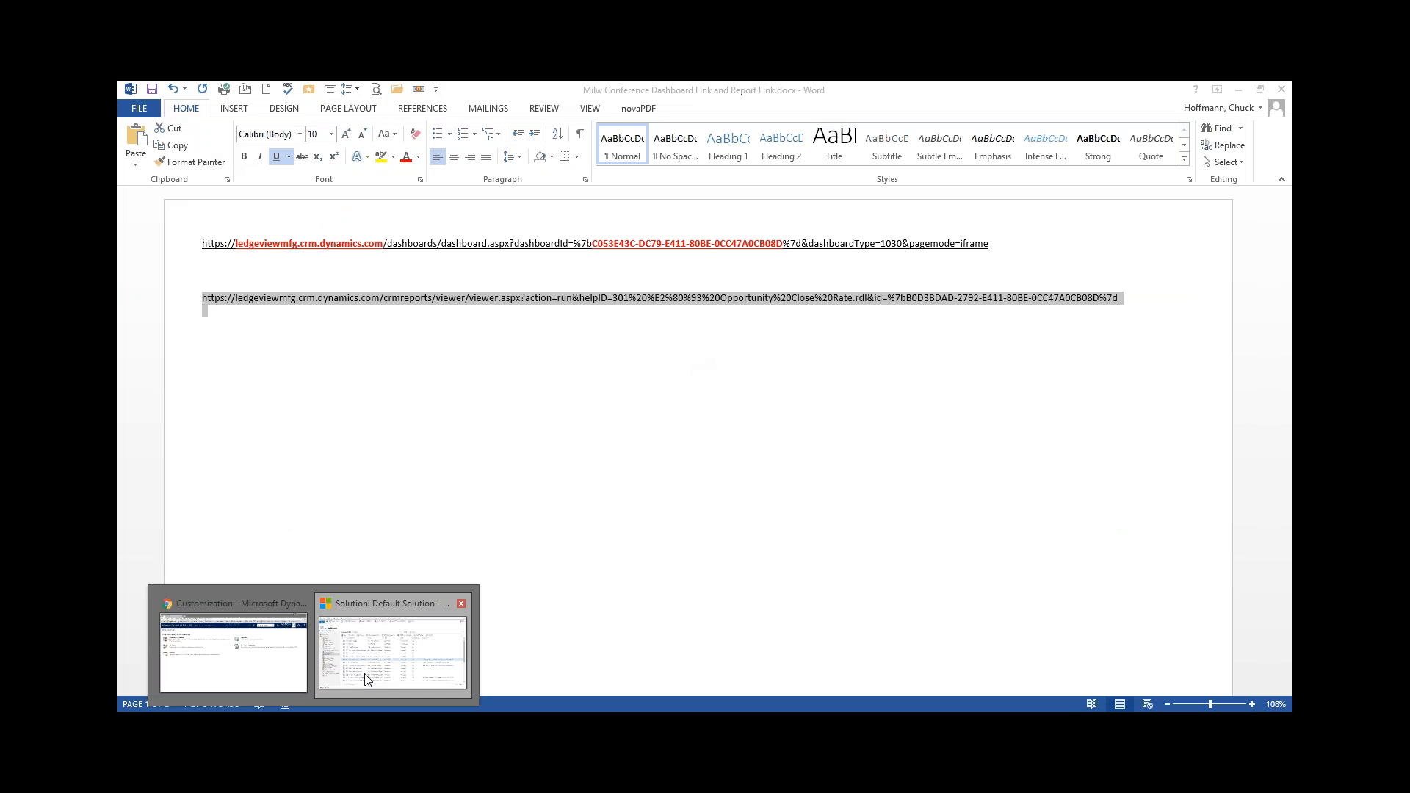
pyautogui.click(367, 679)
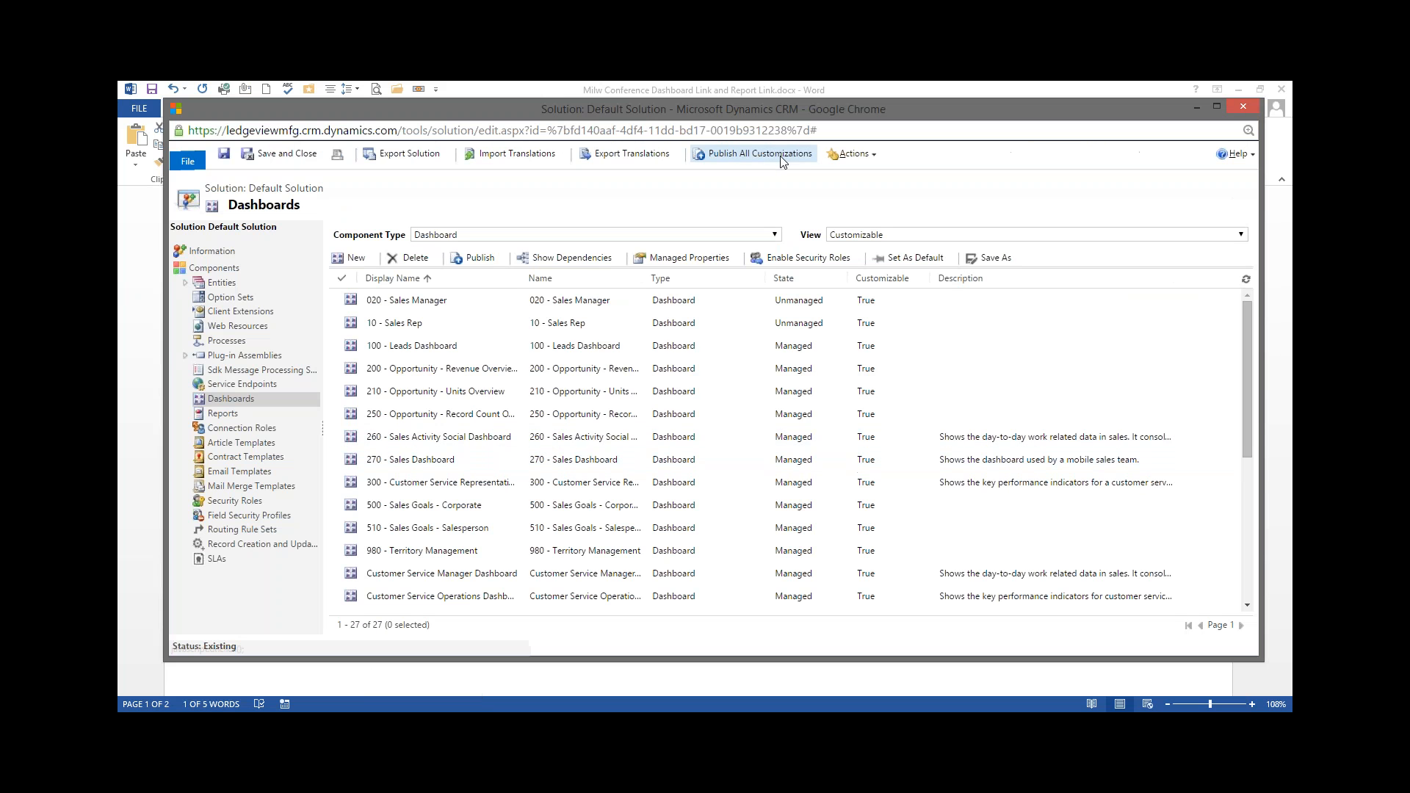
pyautogui.click(757, 154)
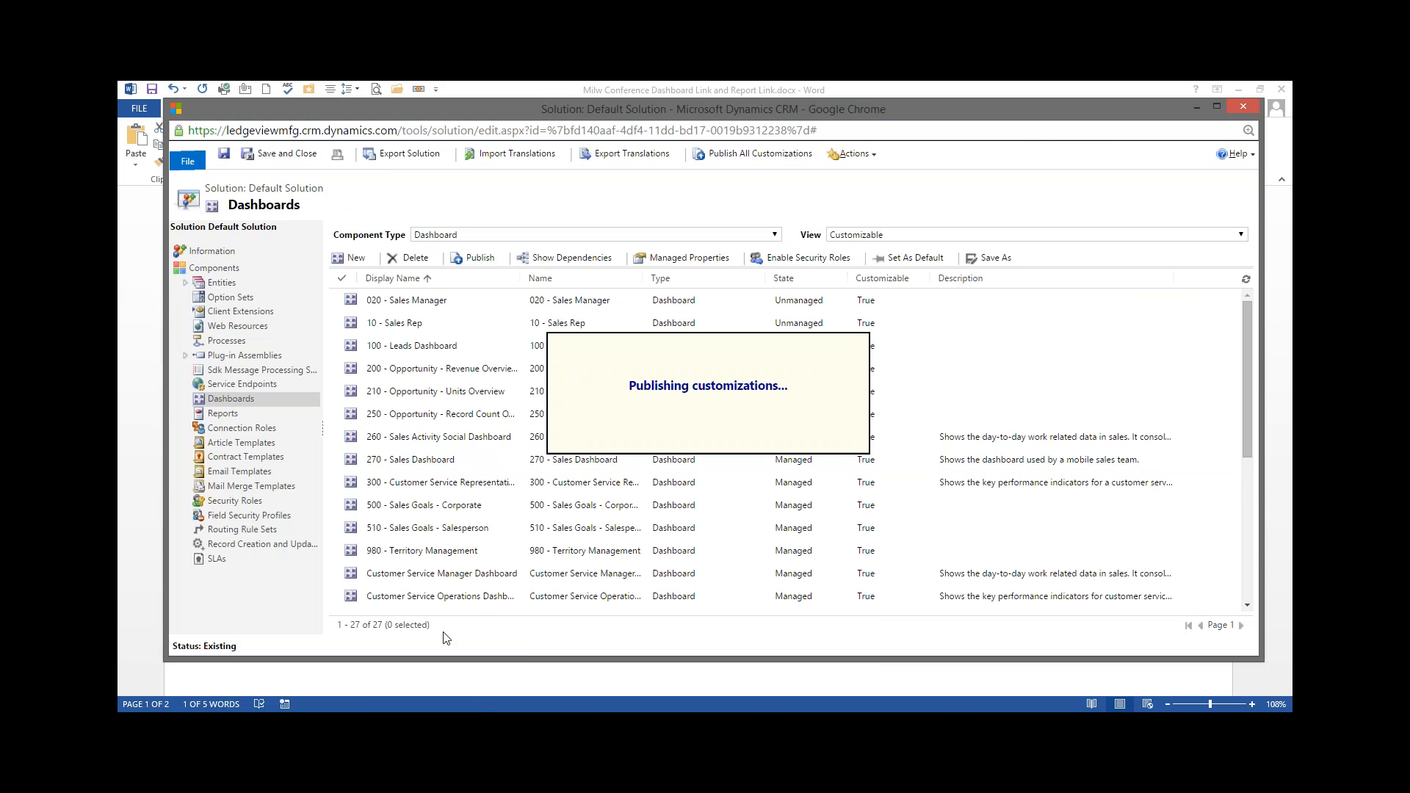
# Step: Open the 020 - Sales Manager dashboard from the Sales area in the main CRM window and check its chart and view selectors
pyautogui.moveTo(313, 726)
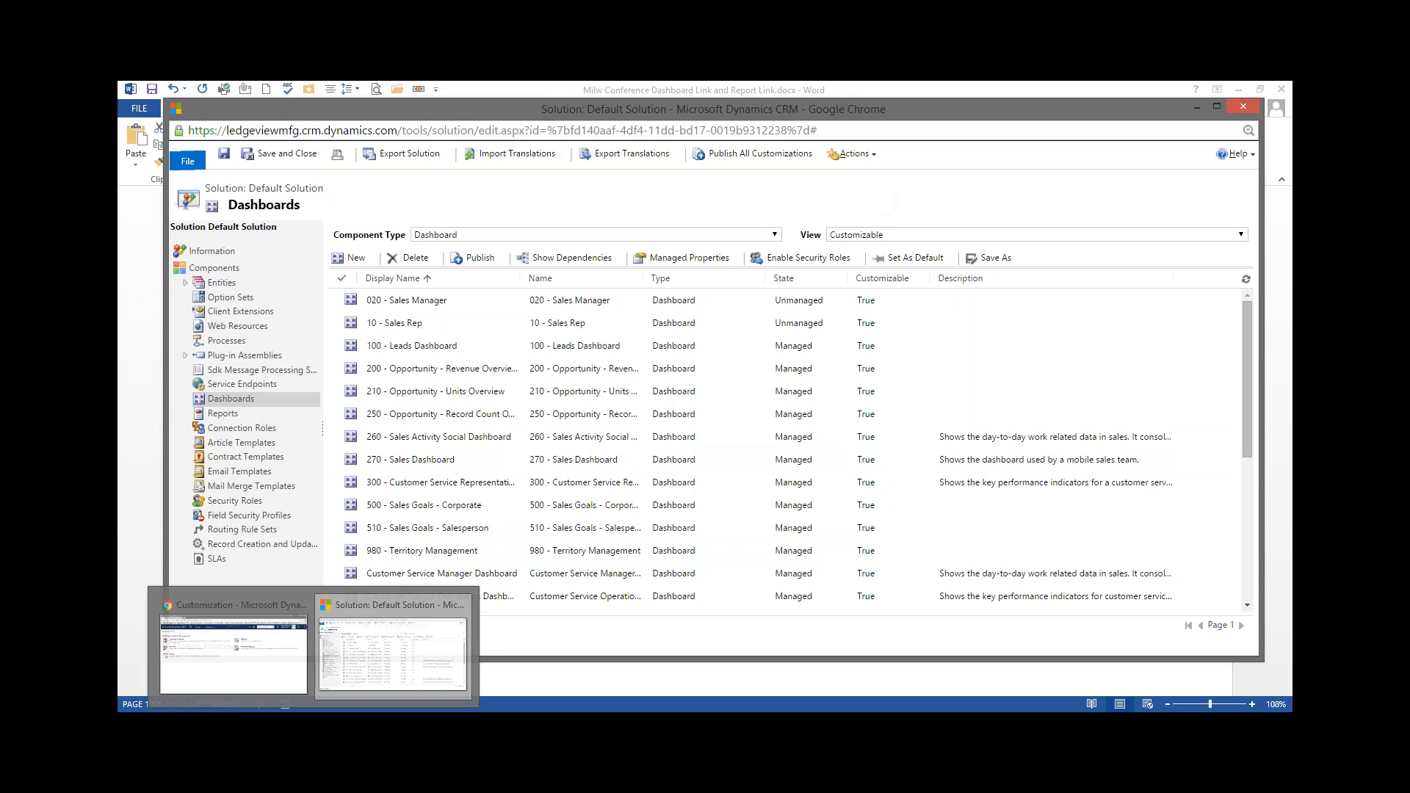
pyautogui.click(234, 646)
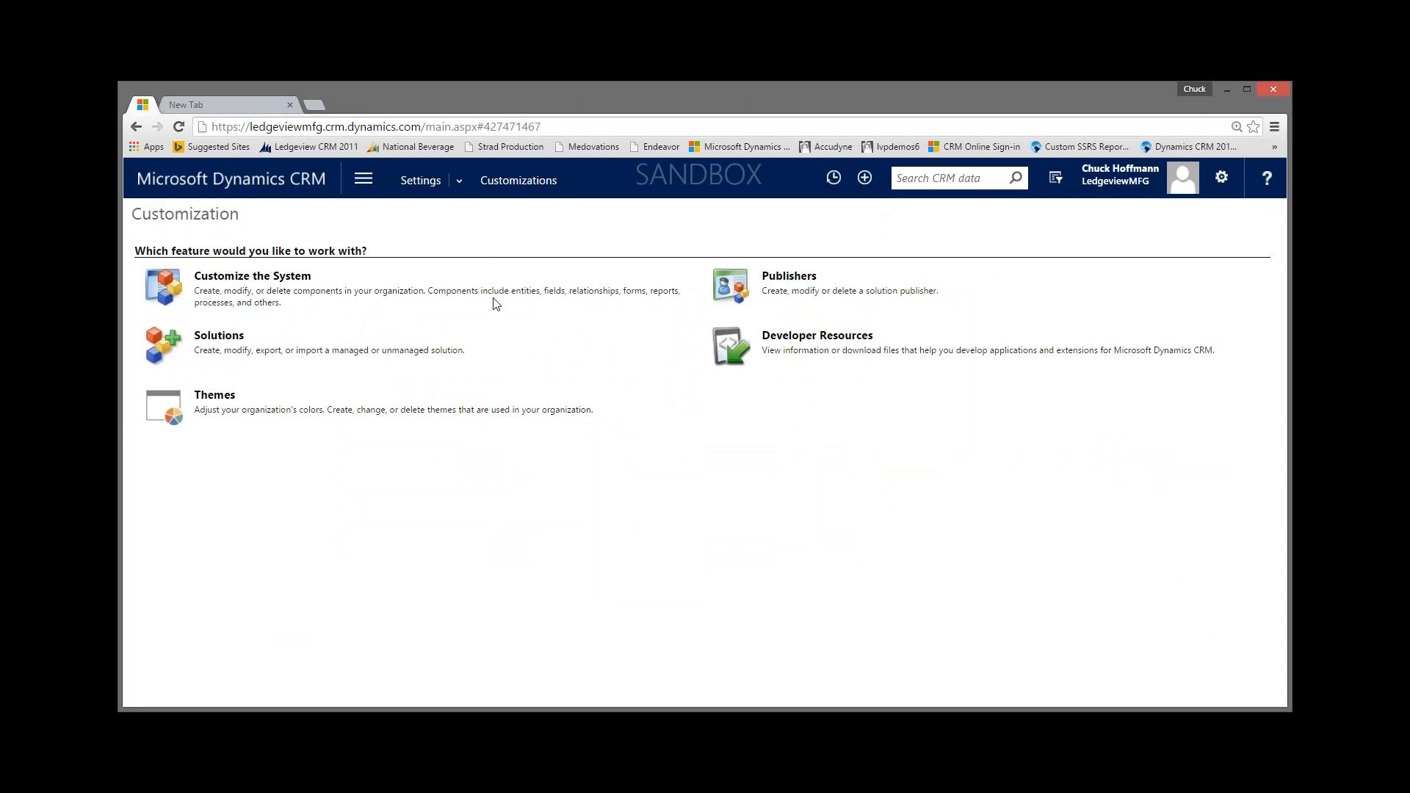
pyautogui.click(367, 184)
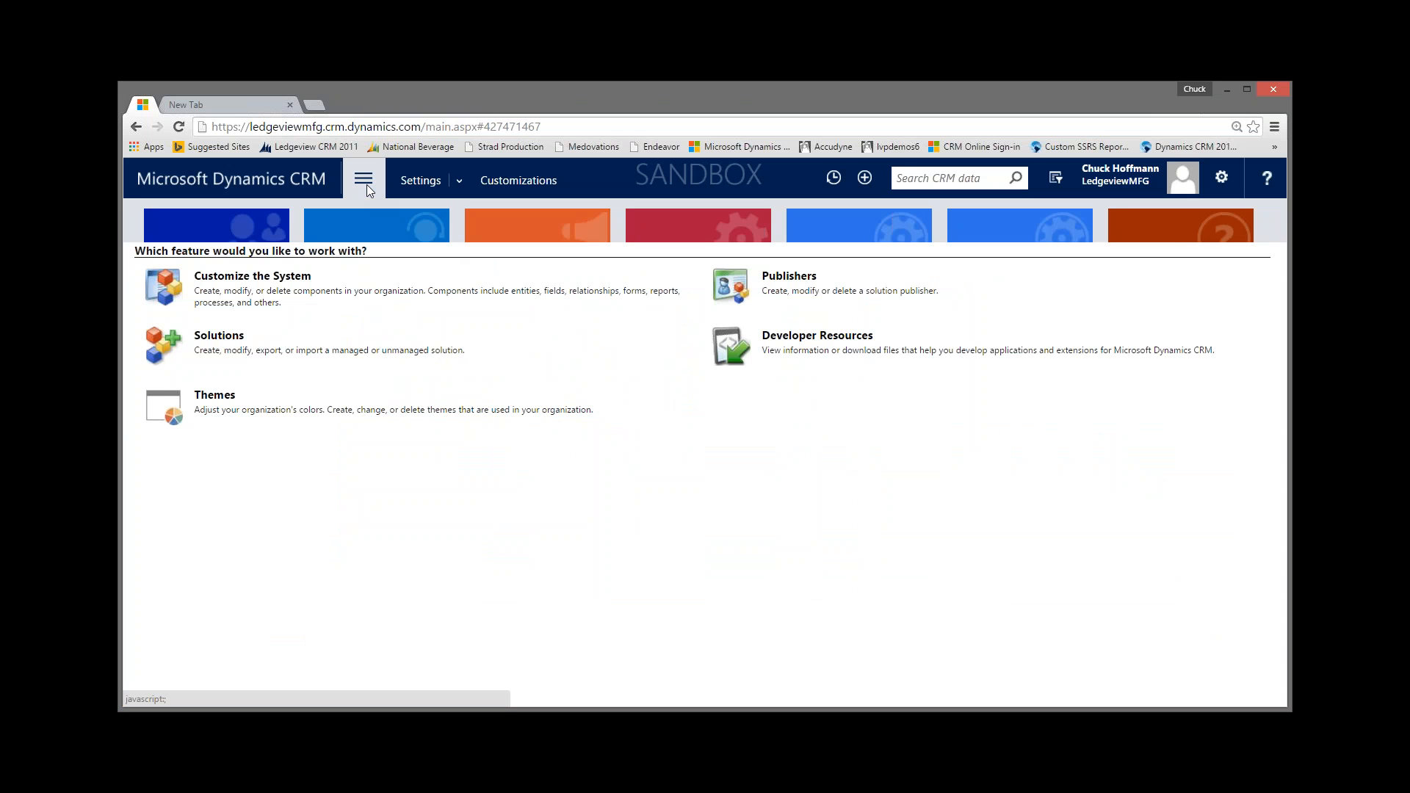
pyautogui.click(224, 243)
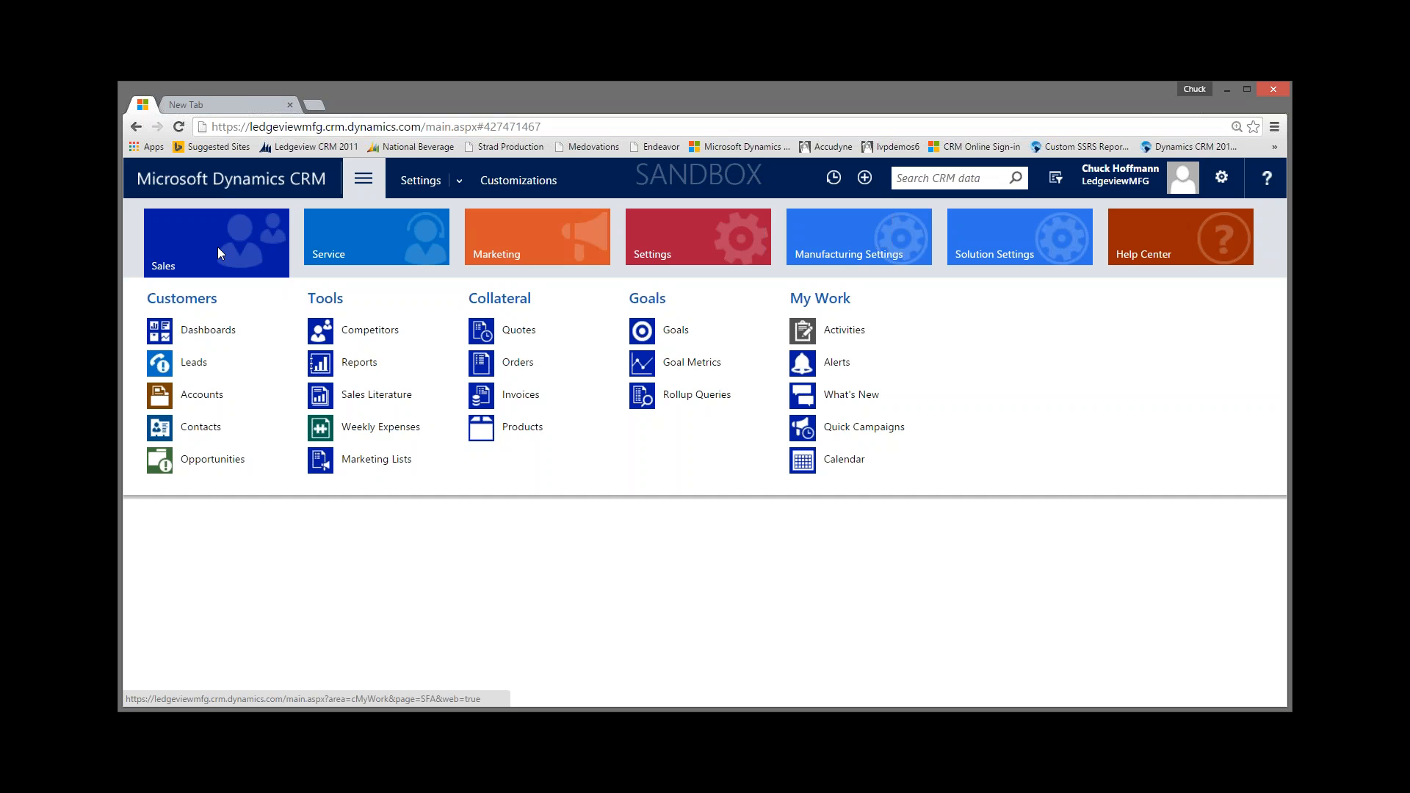
pyautogui.click(213, 341)
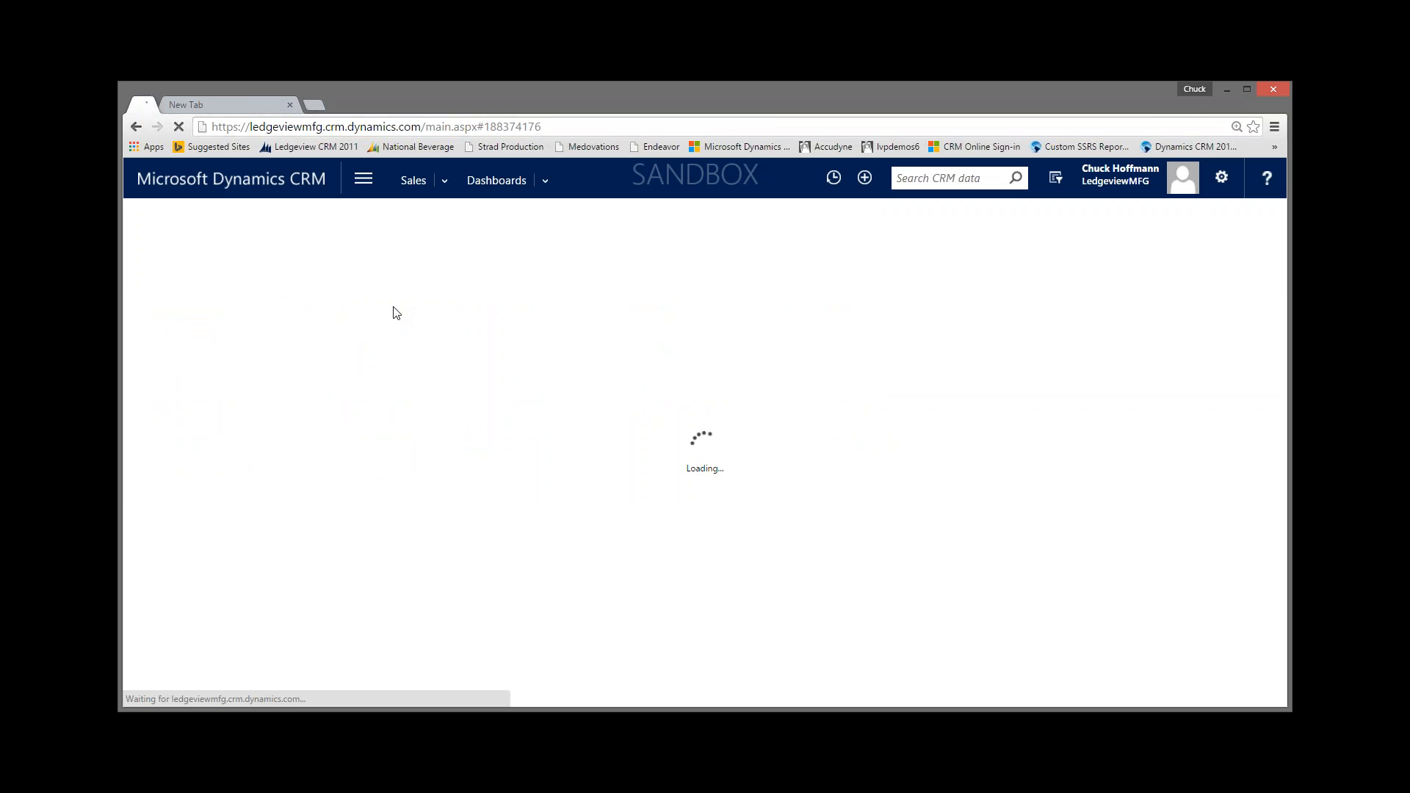
pyautogui.click(338, 276)
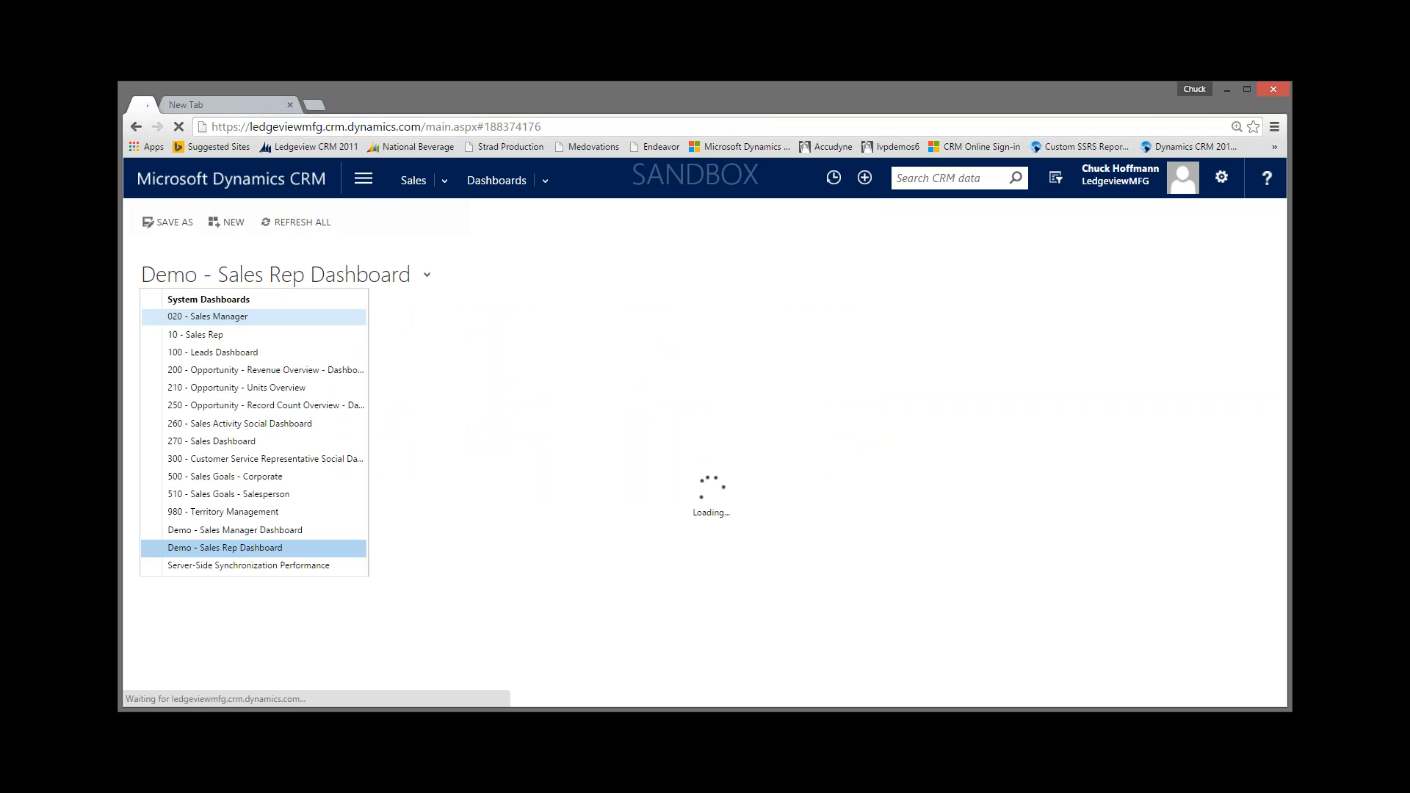
pyautogui.click(221, 316)
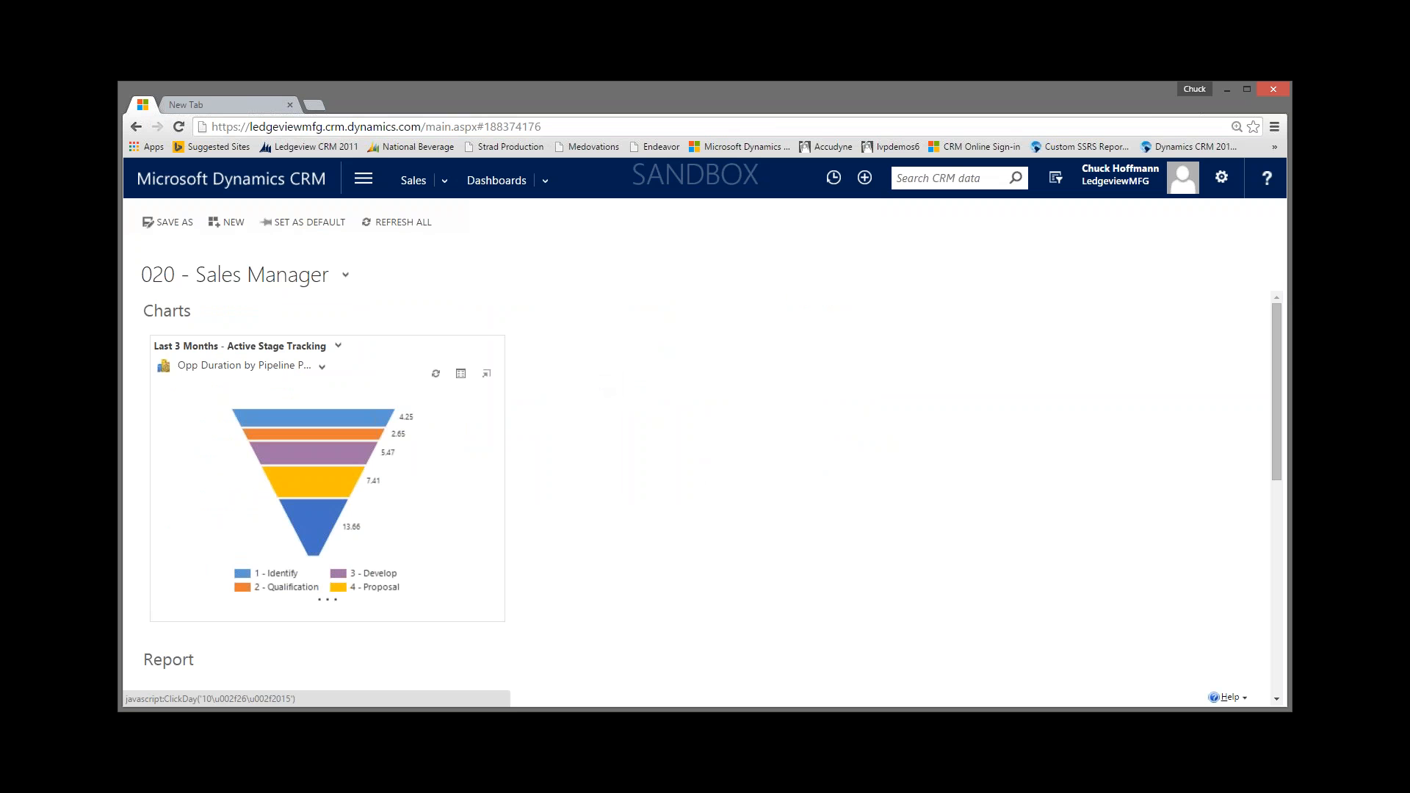
pyautogui.click(321, 368)
pyautogui.click(538, 370)
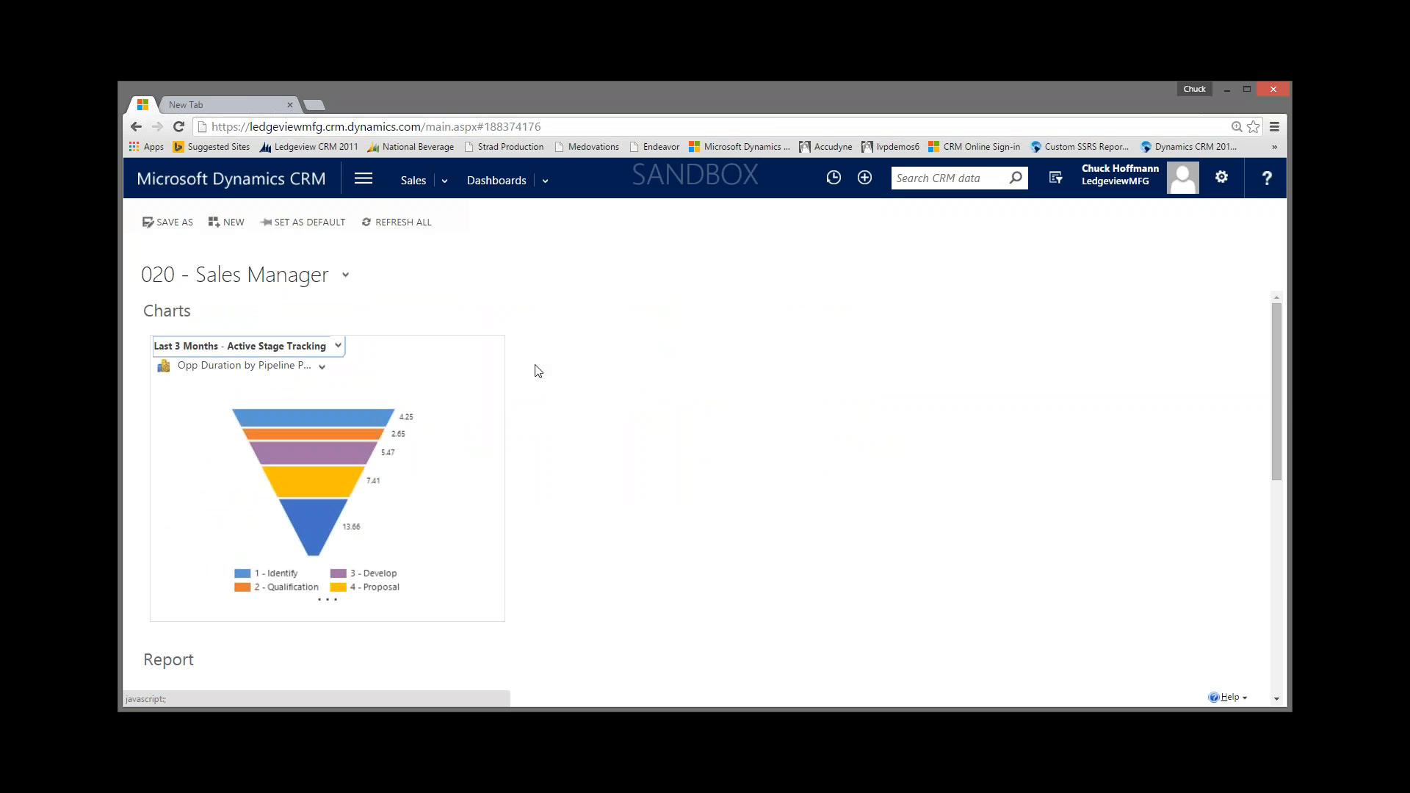
# Step: Run the embedded report from 1/1/15 to 10/26/2015 with all lost sales stages included and Owner as the main grouping
pyautogui.scroll(-3, 540, 371)
pyautogui.click(301, 524)
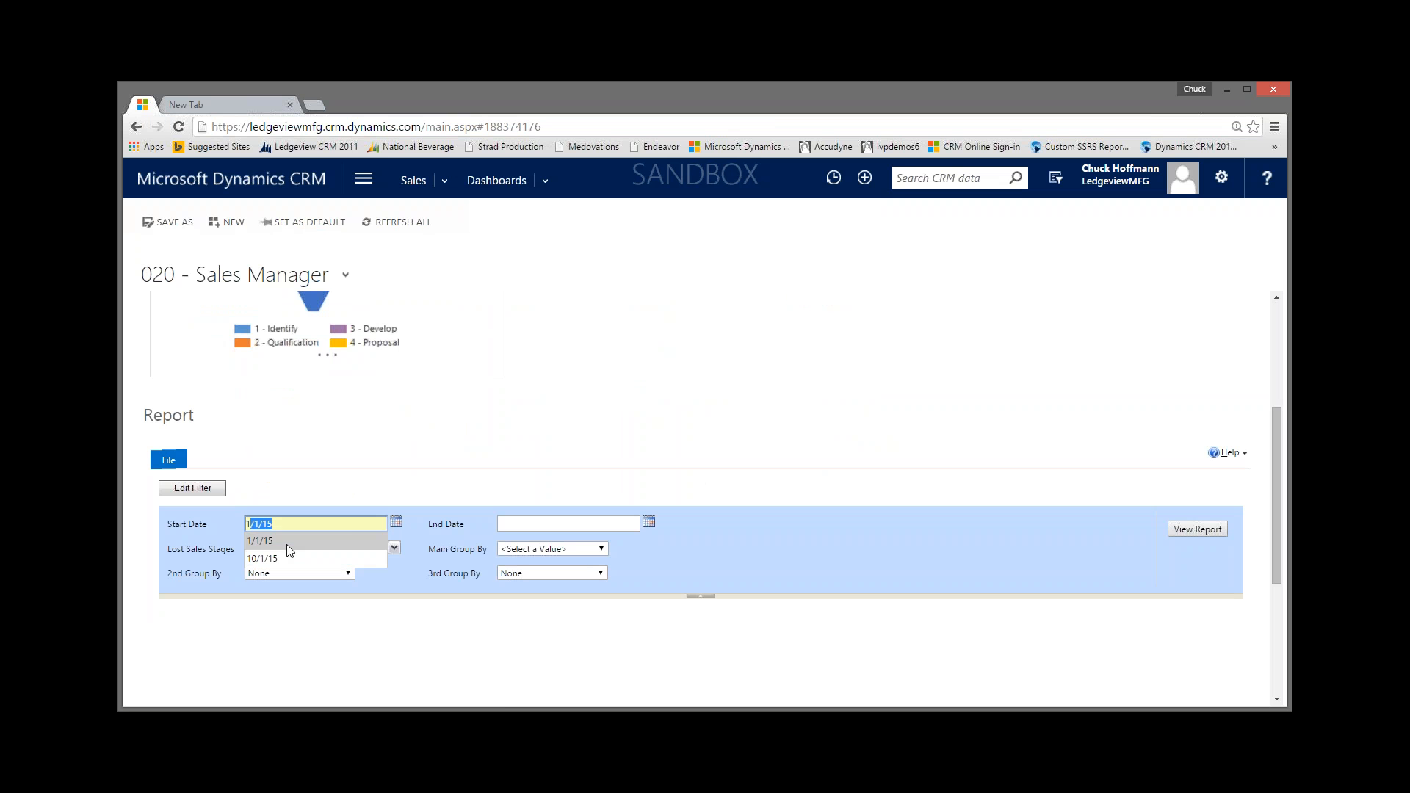
pyautogui.click(285, 543)
pyautogui.click(648, 522)
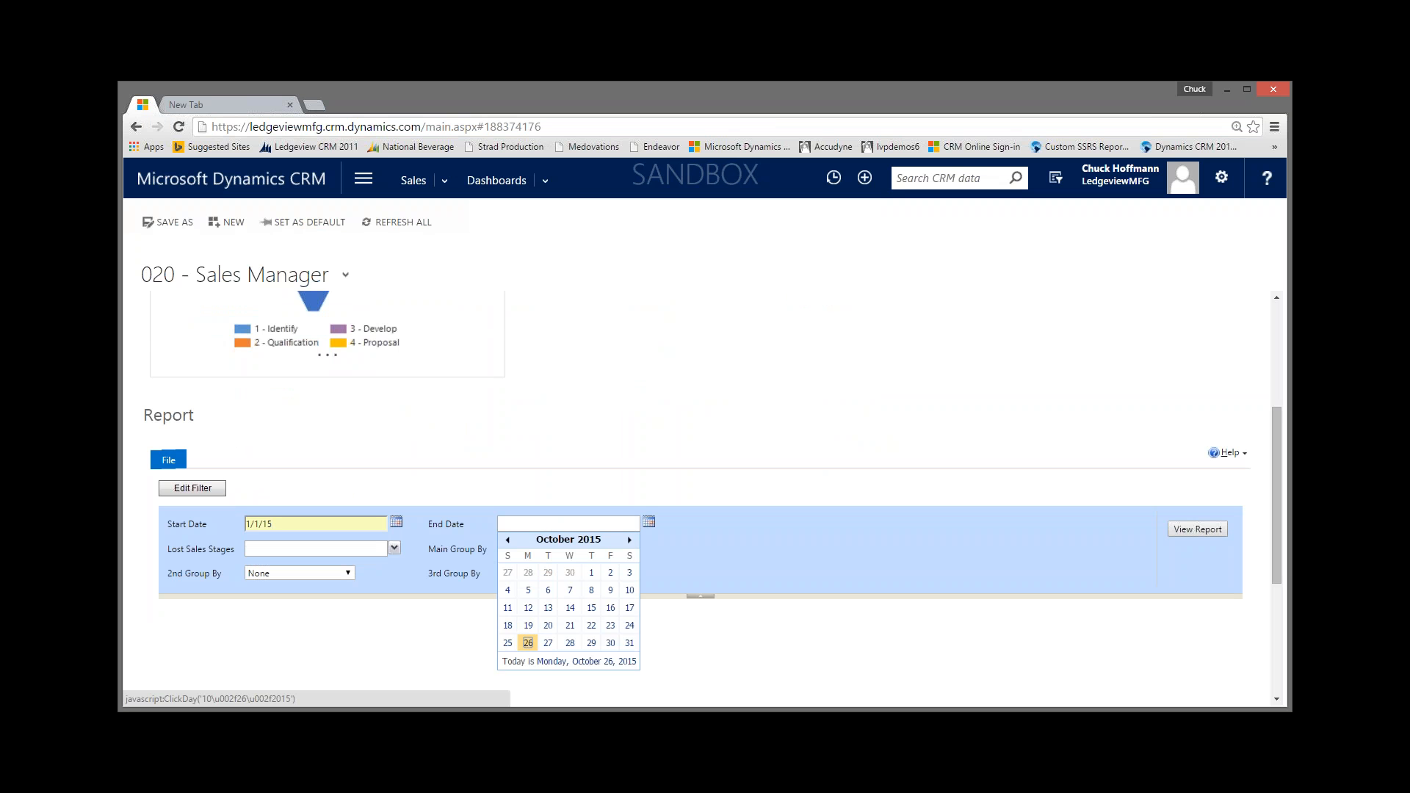
pyautogui.click(528, 643)
pyautogui.click(394, 548)
pyautogui.click(539, 551)
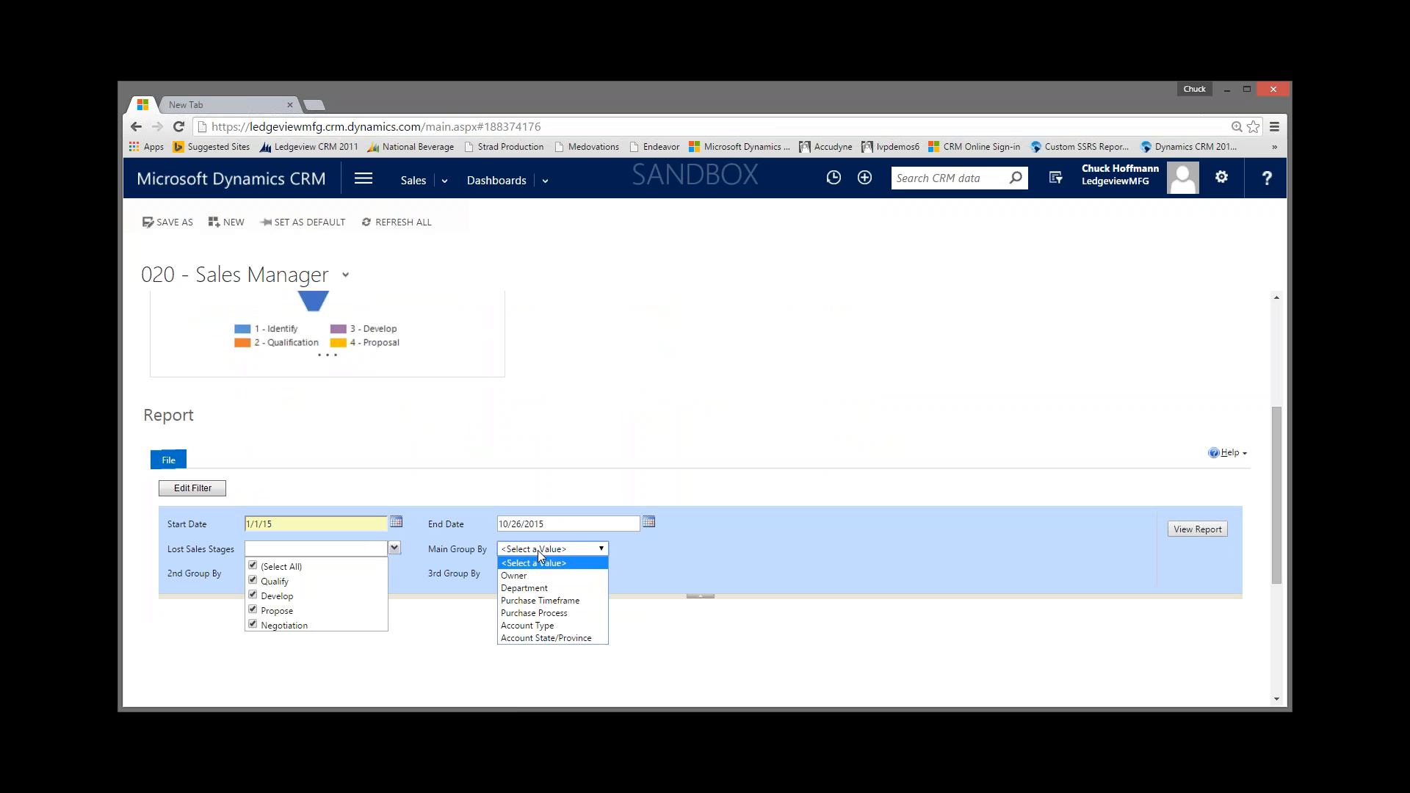
pyautogui.click(514, 576)
pyautogui.click(1193, 532)
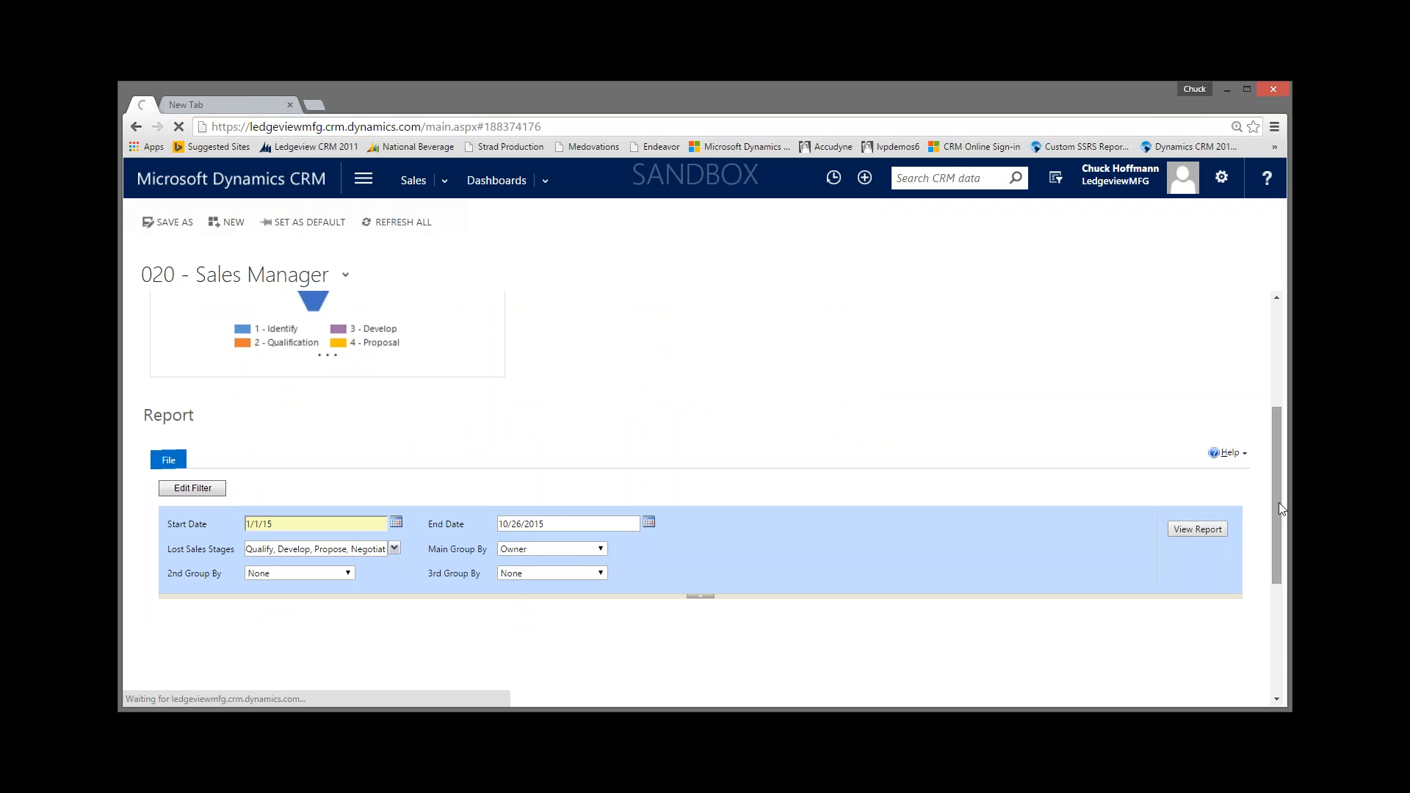
# Step: Review the Opportunity Close Rate report in the dashboard, and switch to the presentation's Recap - Highly Effective Dashboards slide
pyautogui.scroll(-3, 1278, 510)
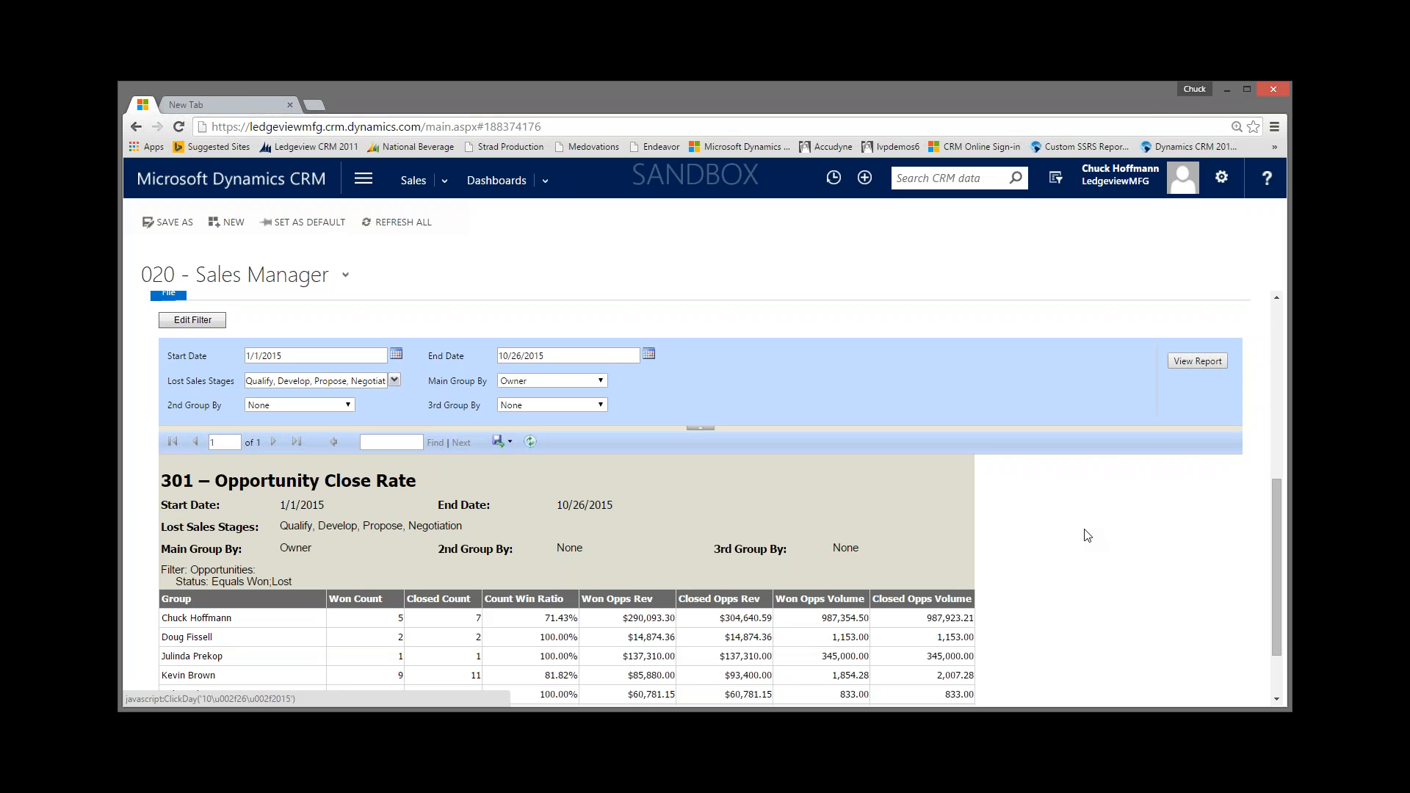
pyautogui.scroll(-2, 1088, 536)
pyautogui.hotkey('alt', 'Tab')
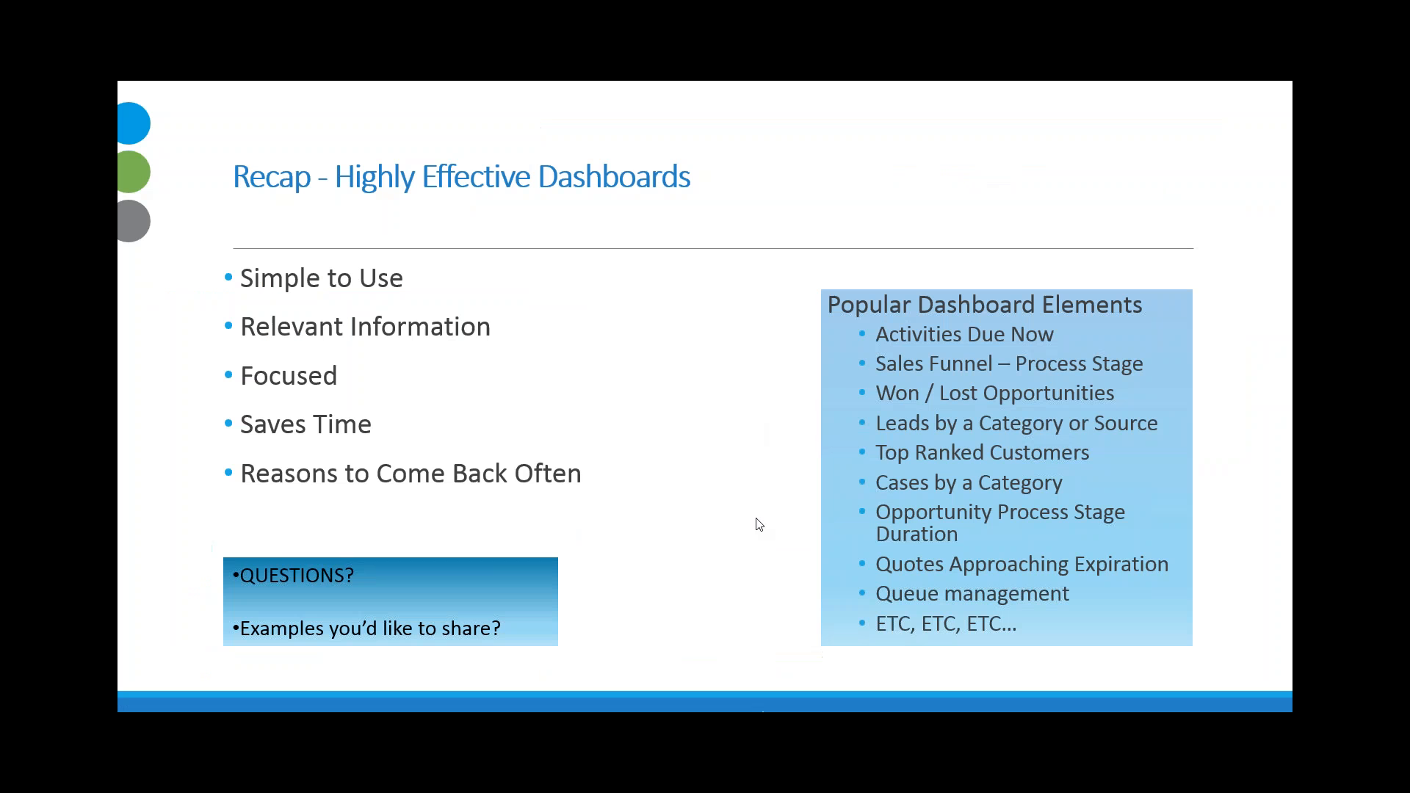